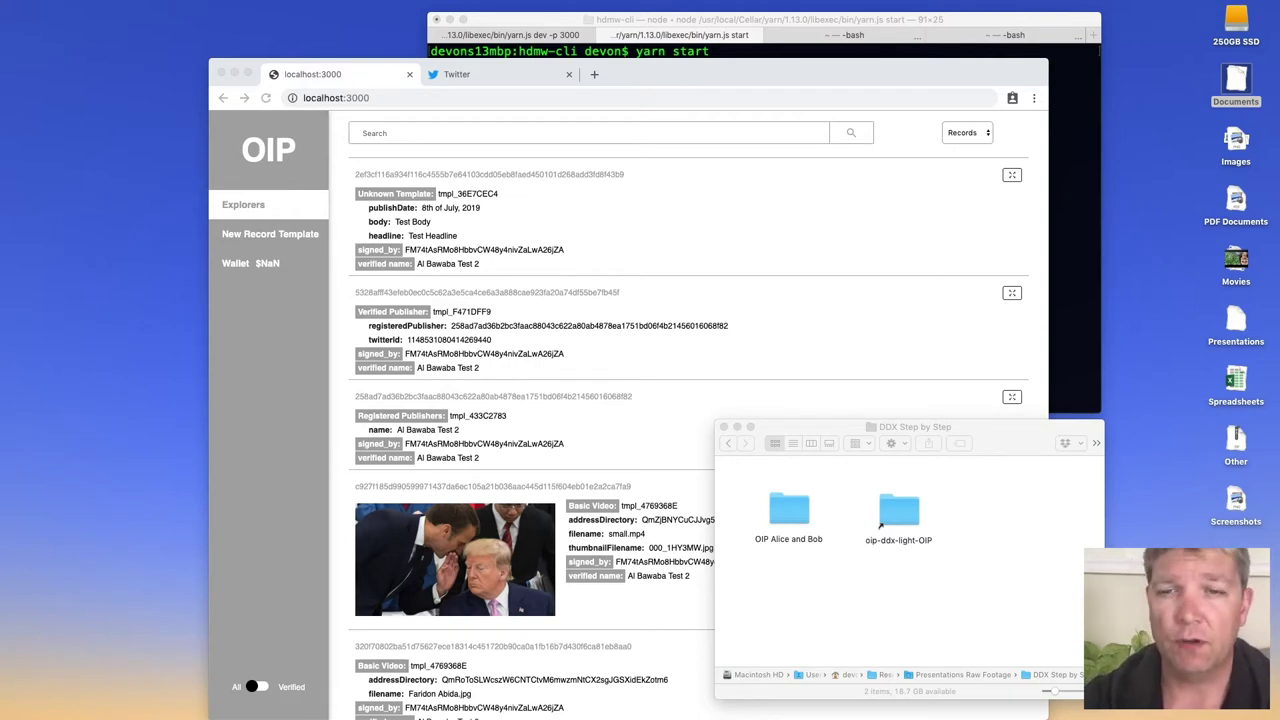
# - Bring OIP Explorer in front of Finder and go to the Wallet page
pyautogui.click(788, 351)
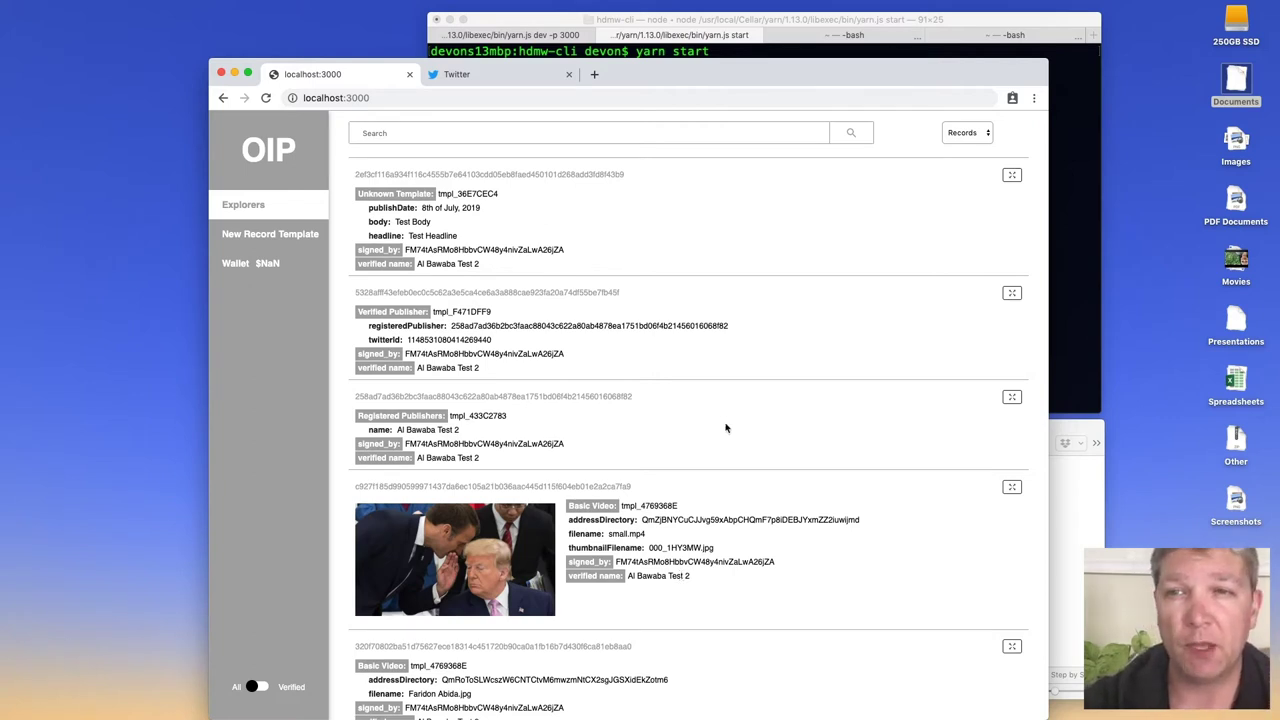
pyautogui.click(232, 270)
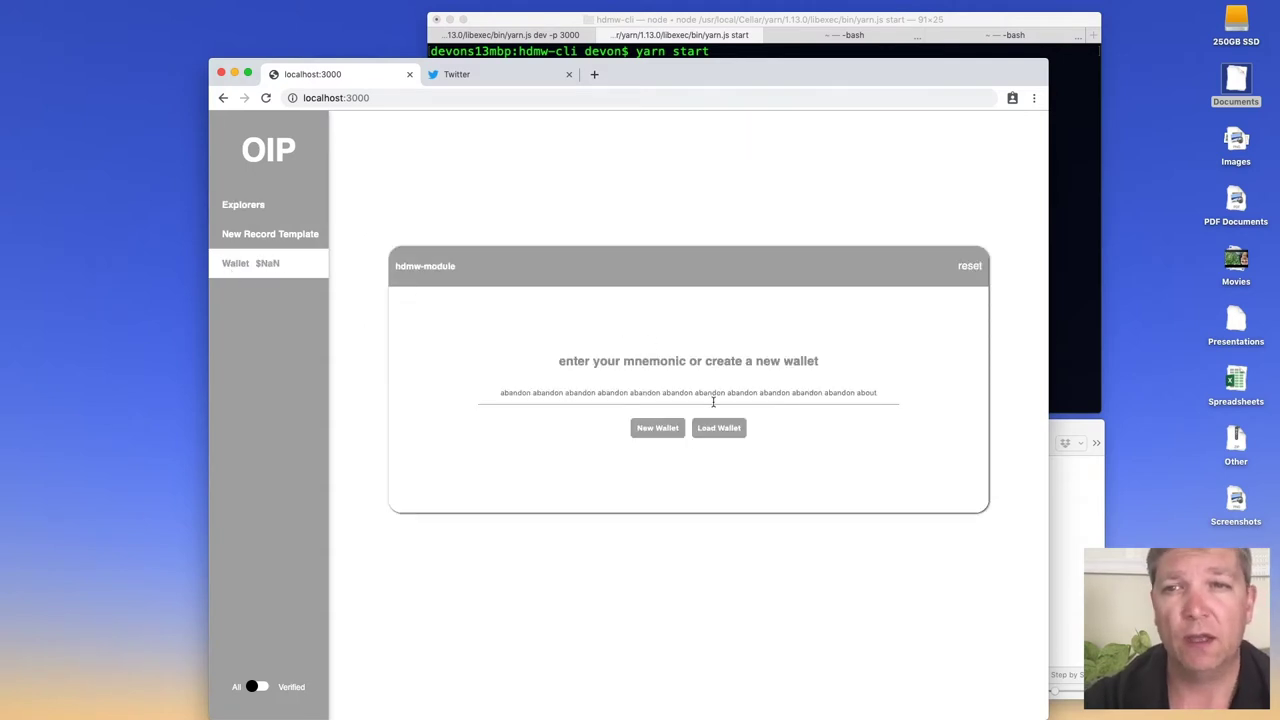
# - Generate a new wallet mnemonic and load it, showing FLO 0 and tFLO 0 balances
pyautogui.click(657, 430)
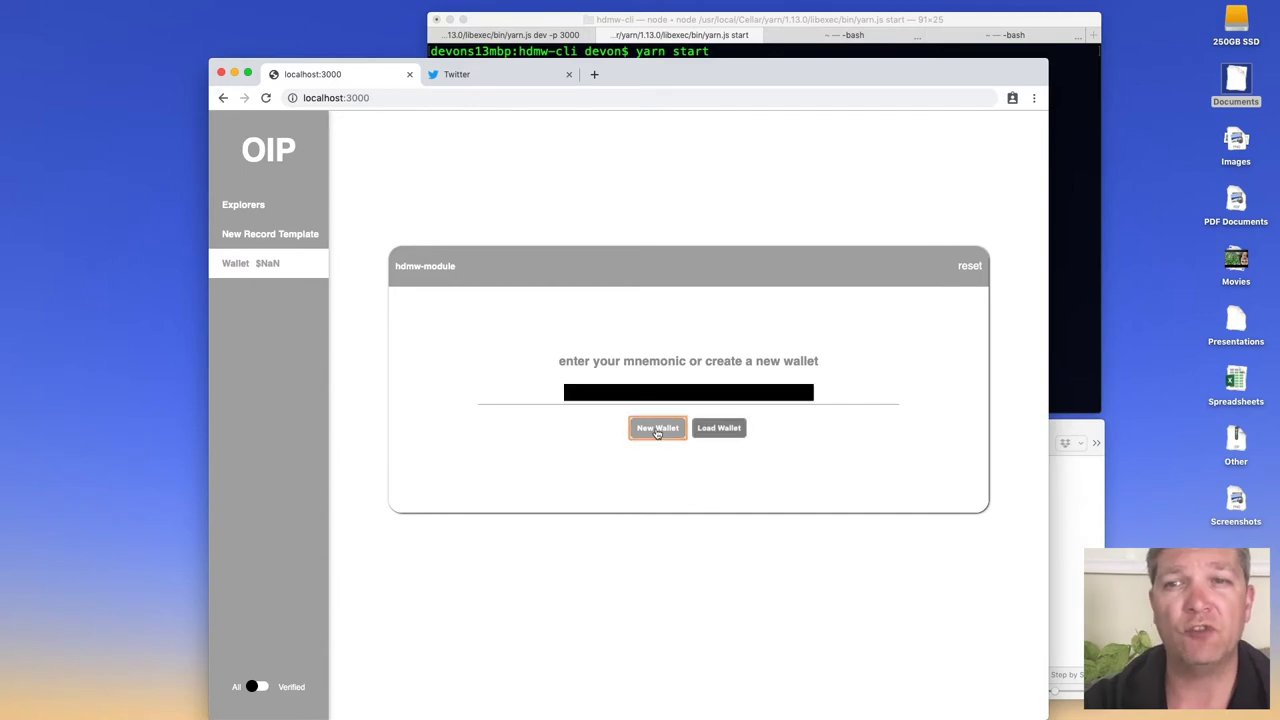
pyautogui.click(688, 402)
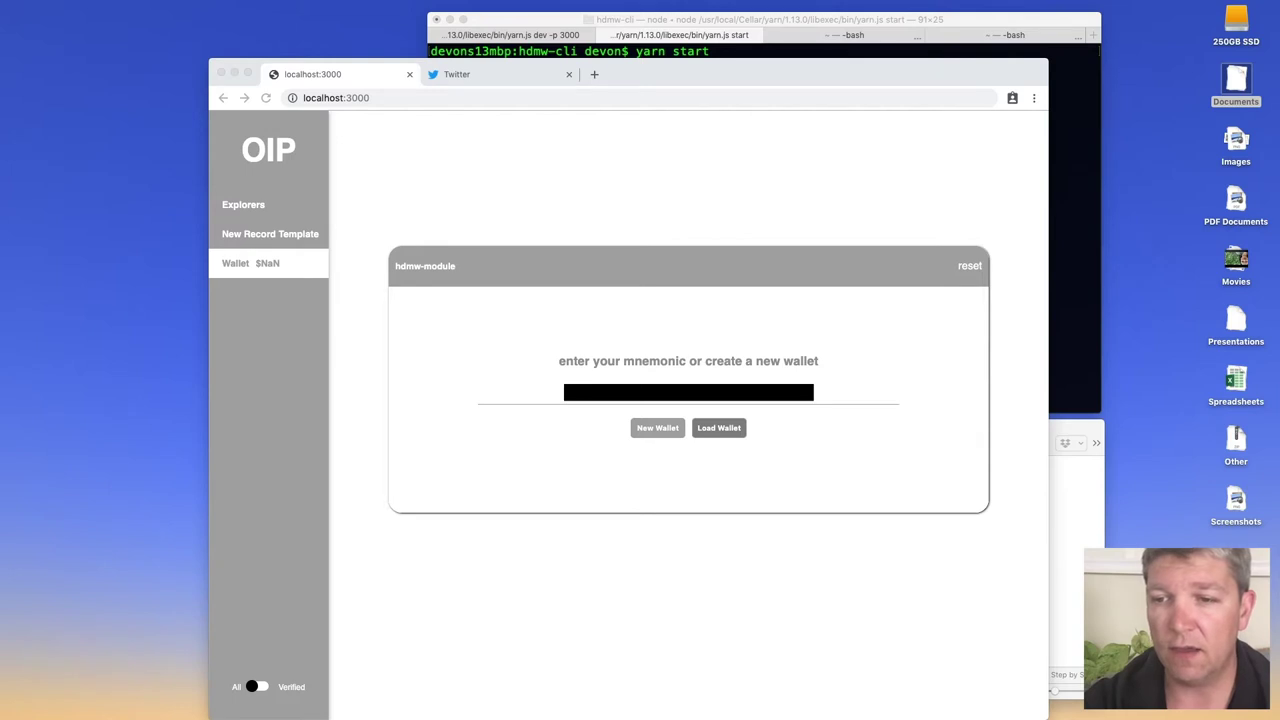
pyautogui.click(730, 430)
pyautogui.click(726, 432)
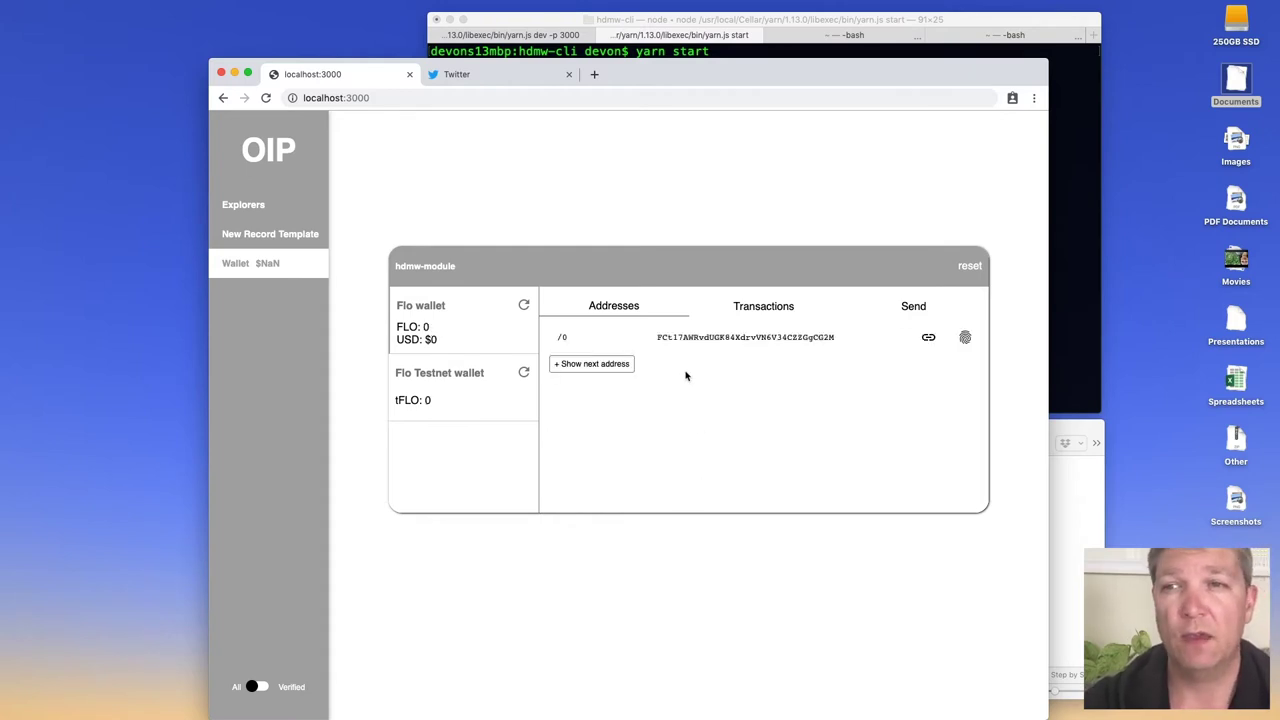
# - Copy the wallet's /0 Flo address to the clipboard and dismiss the confirmation alert
pyautogui.moveTo(730, 340)
pyautogui.mouseDown()
pyautogui.moveTo(734, 351)
pyautogui.moveTo(739, 339)
pyautogui.mouseUp()
pyautogui.click(745, 174)
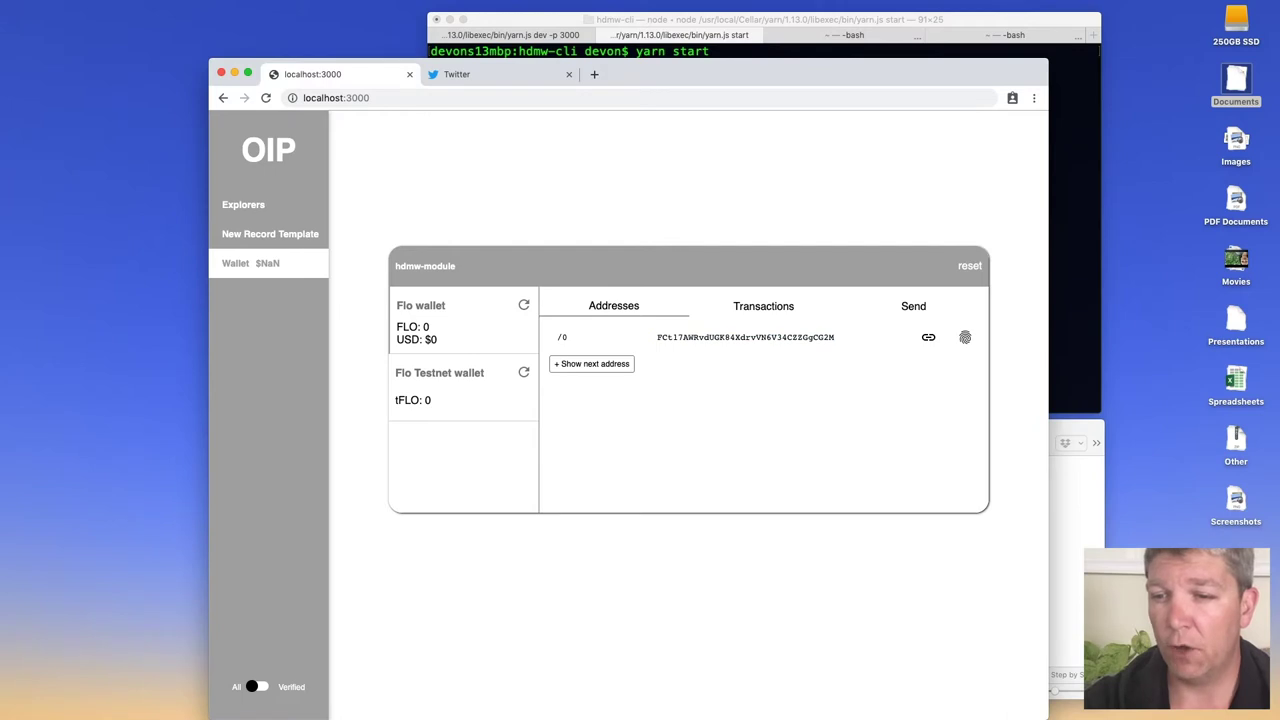
pyautogui.press('super+Tab')
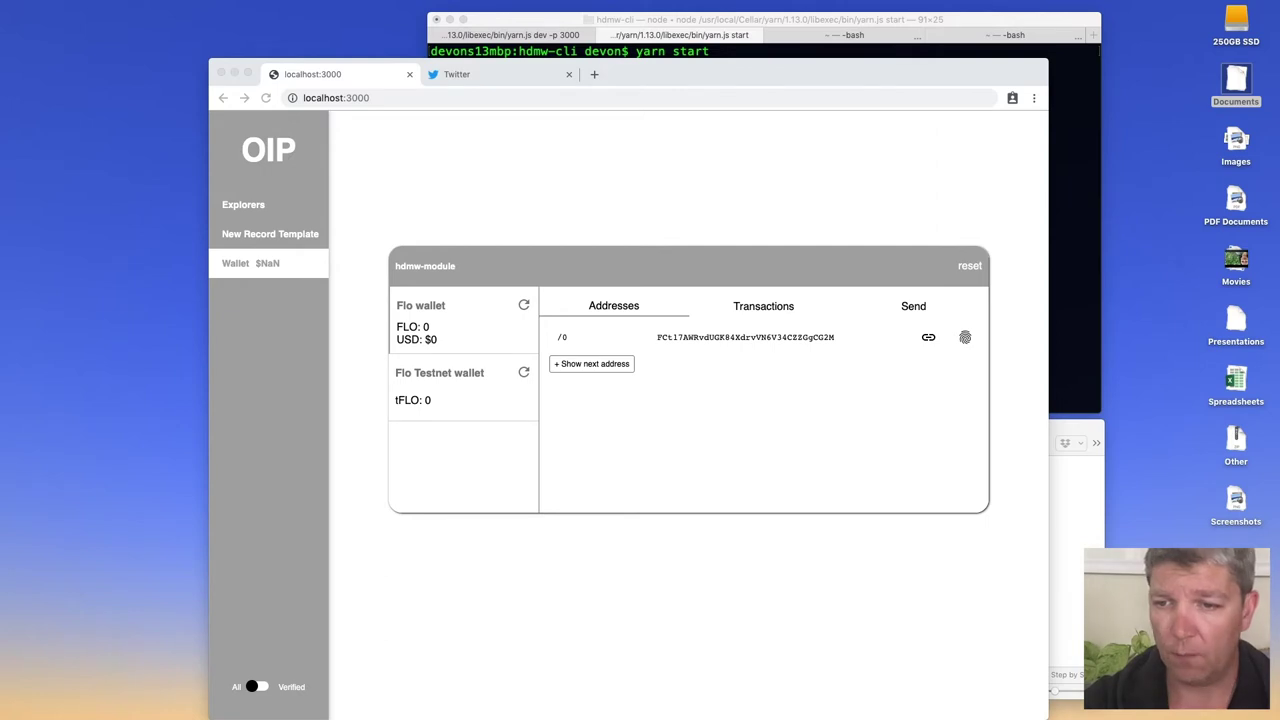
pyautogui.click(732, 414)
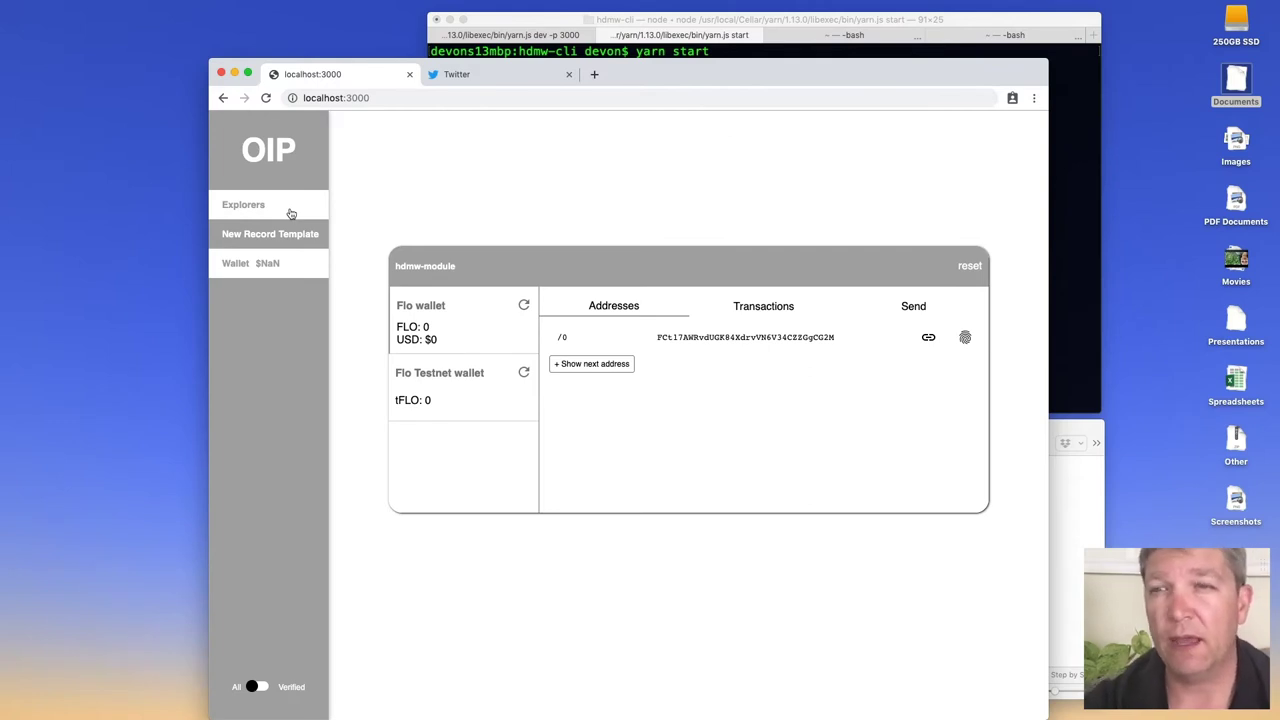
pyautogui.click(290, 214)
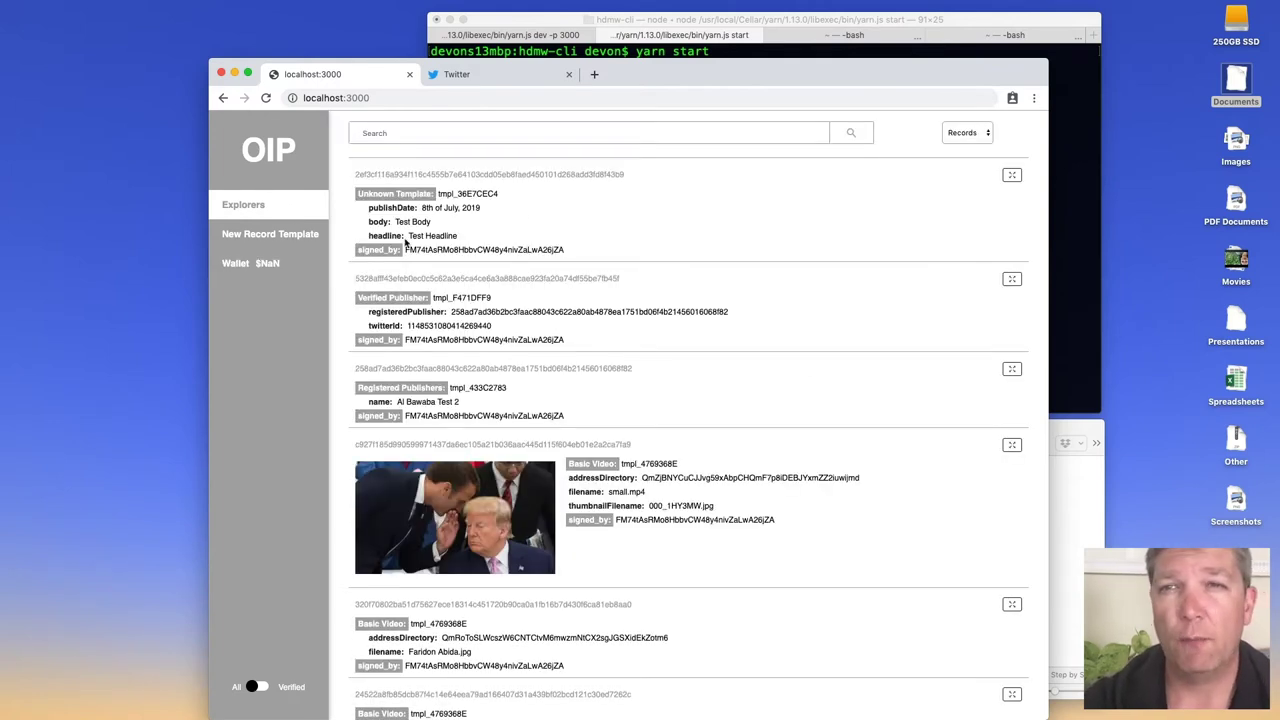
# - Bring the oip-hdmw helper terminal in front of OIP Explorer
pyautogui.click(833, 24)
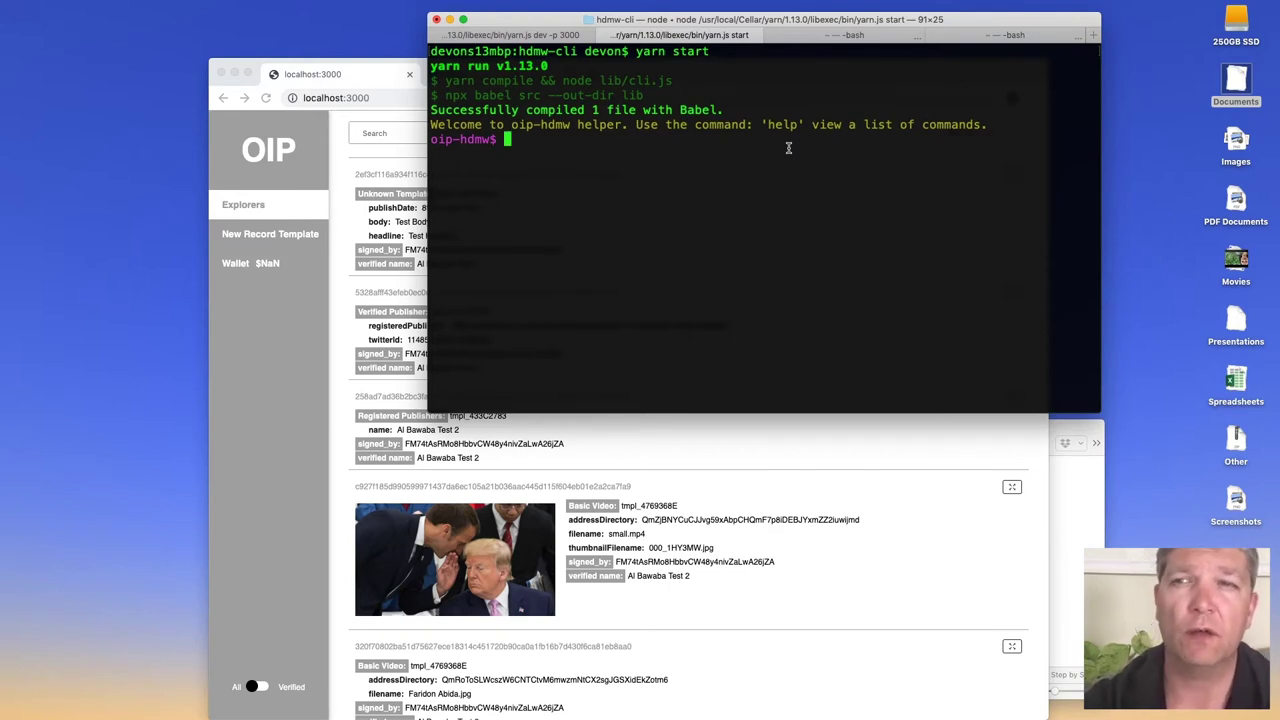
# - List the oip-hdmw commands with help, then load the wallet via lm with the pasted mnemonic
pyautogui.write('help')
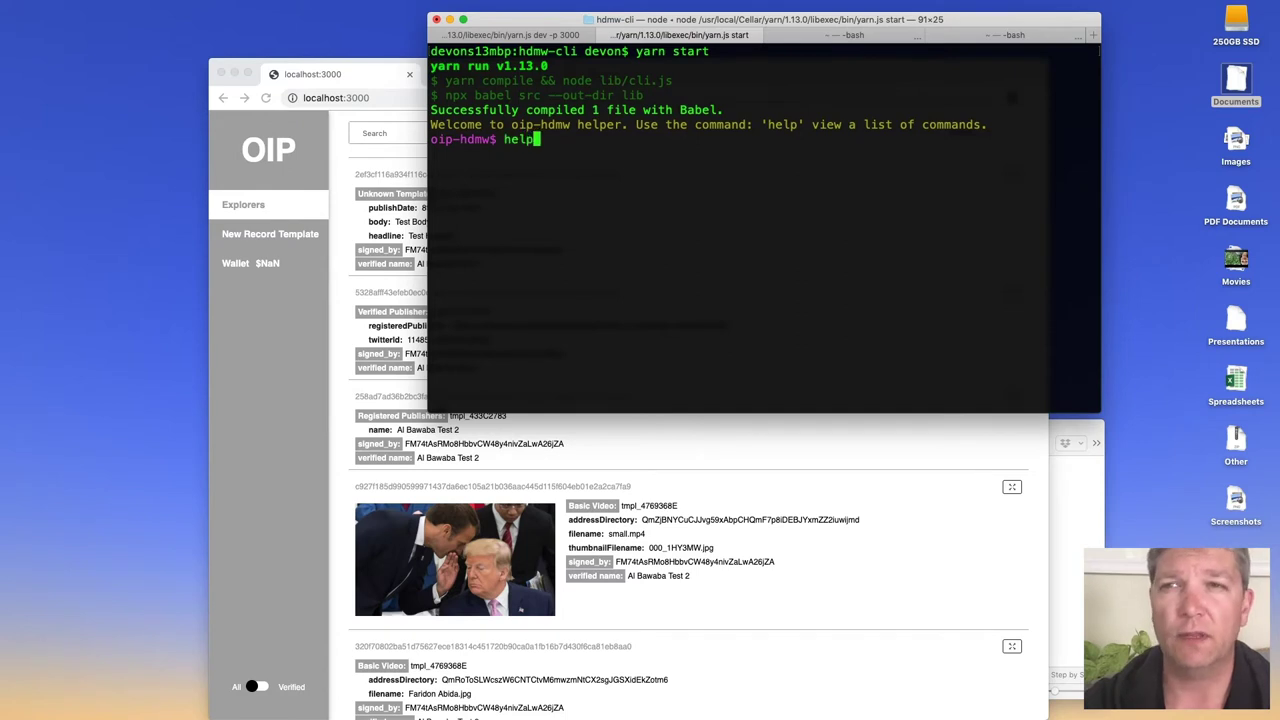
pyautogui.press('Return')
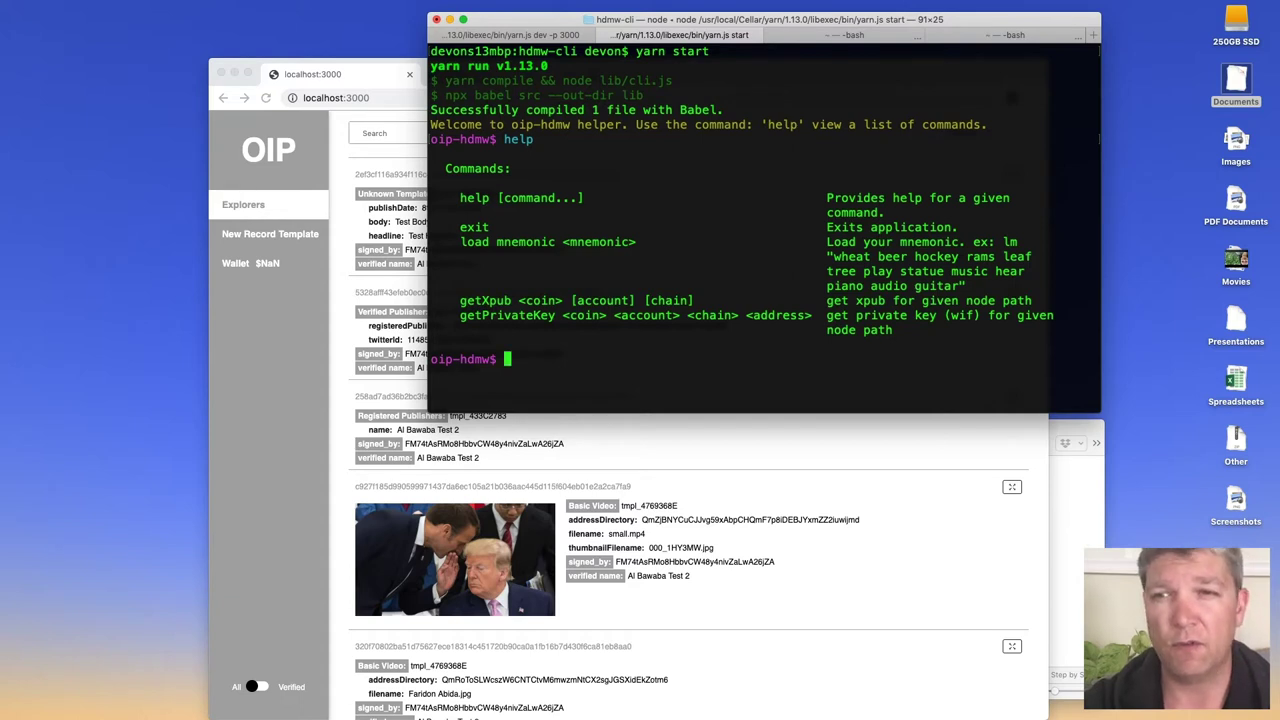
pyautogui.write('lm "')
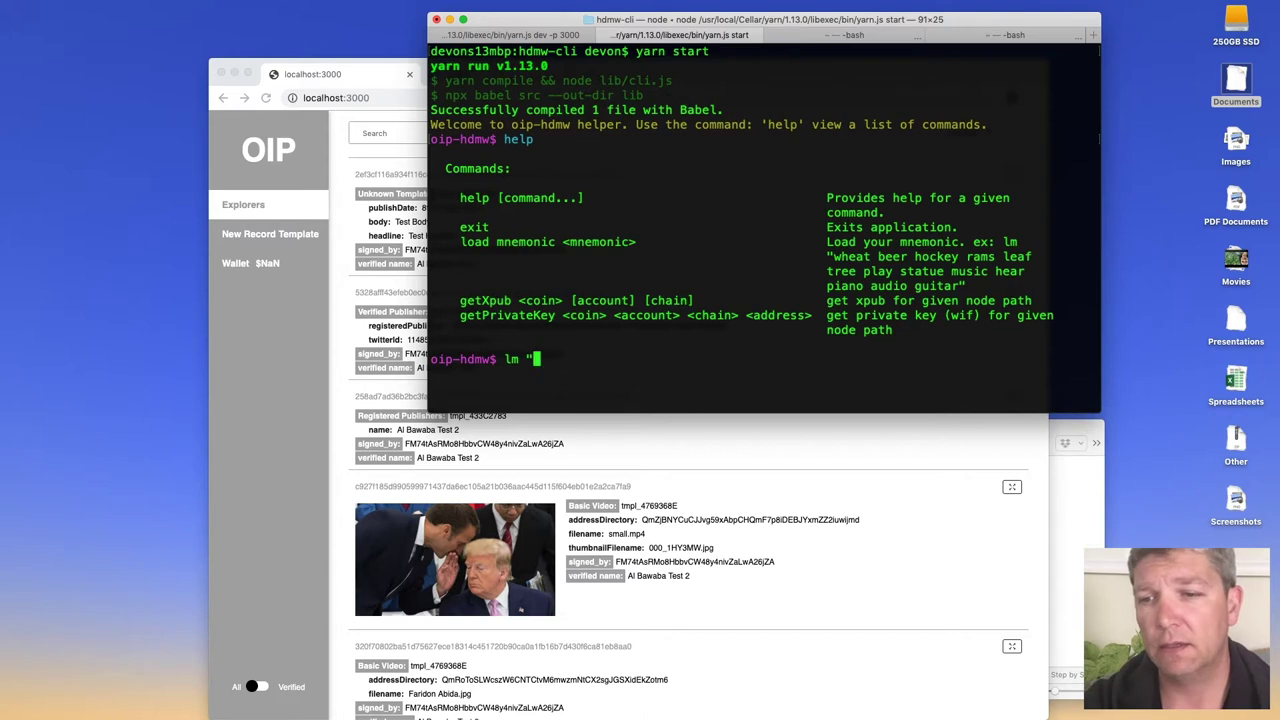
pyautogui.press('super+Tab')
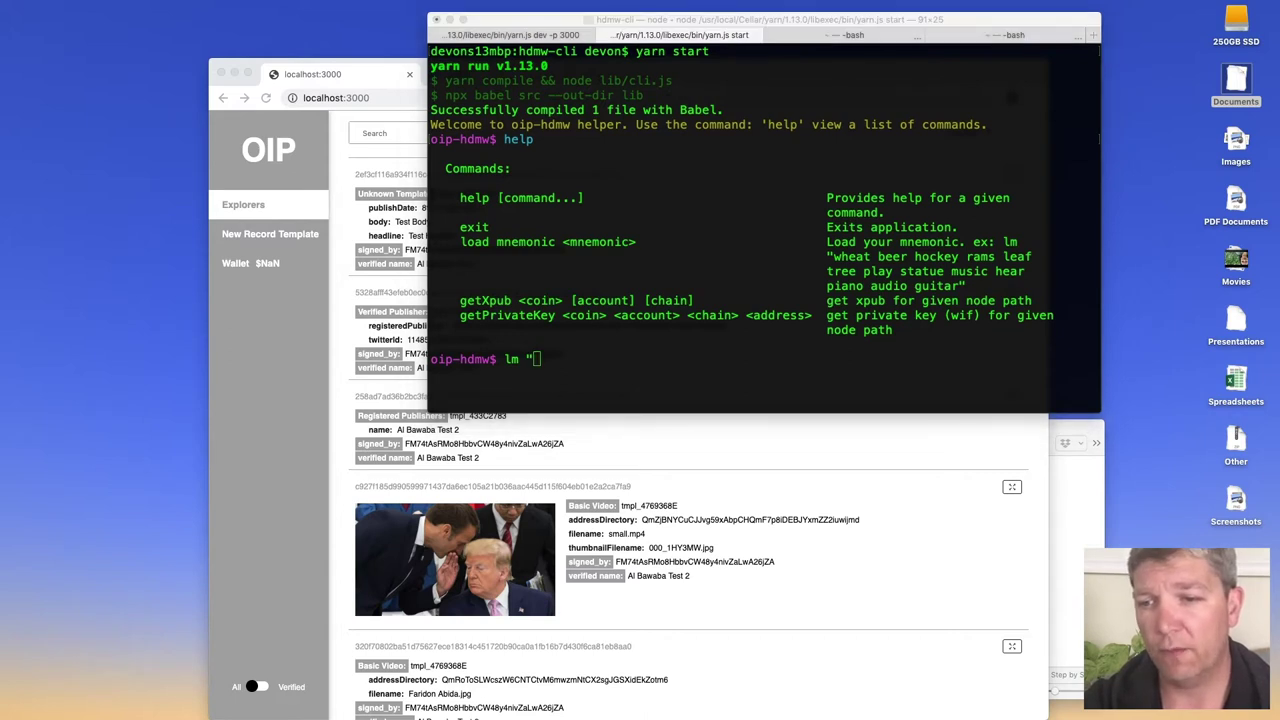
pyautogui.press('super+Tab')
pyautogui.press('super+v')
pyautogui.write('"')
pyautogui.press('Return')
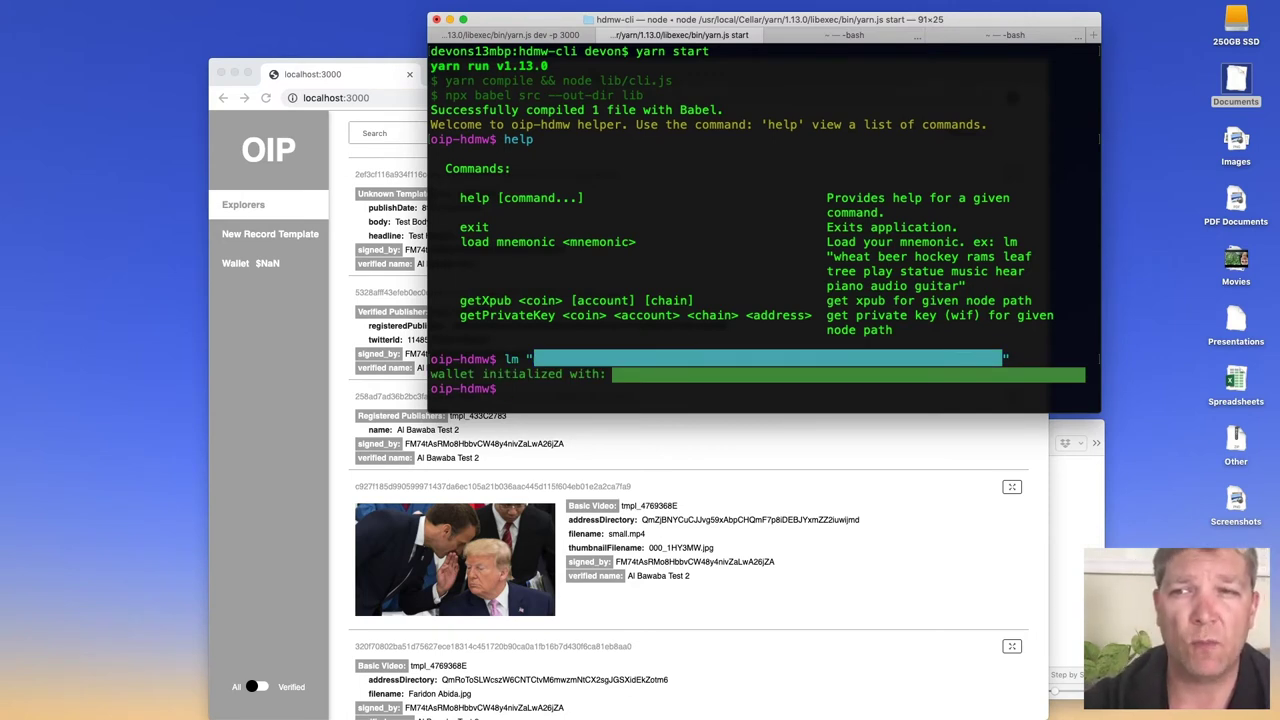
pyautogui.write('getX')
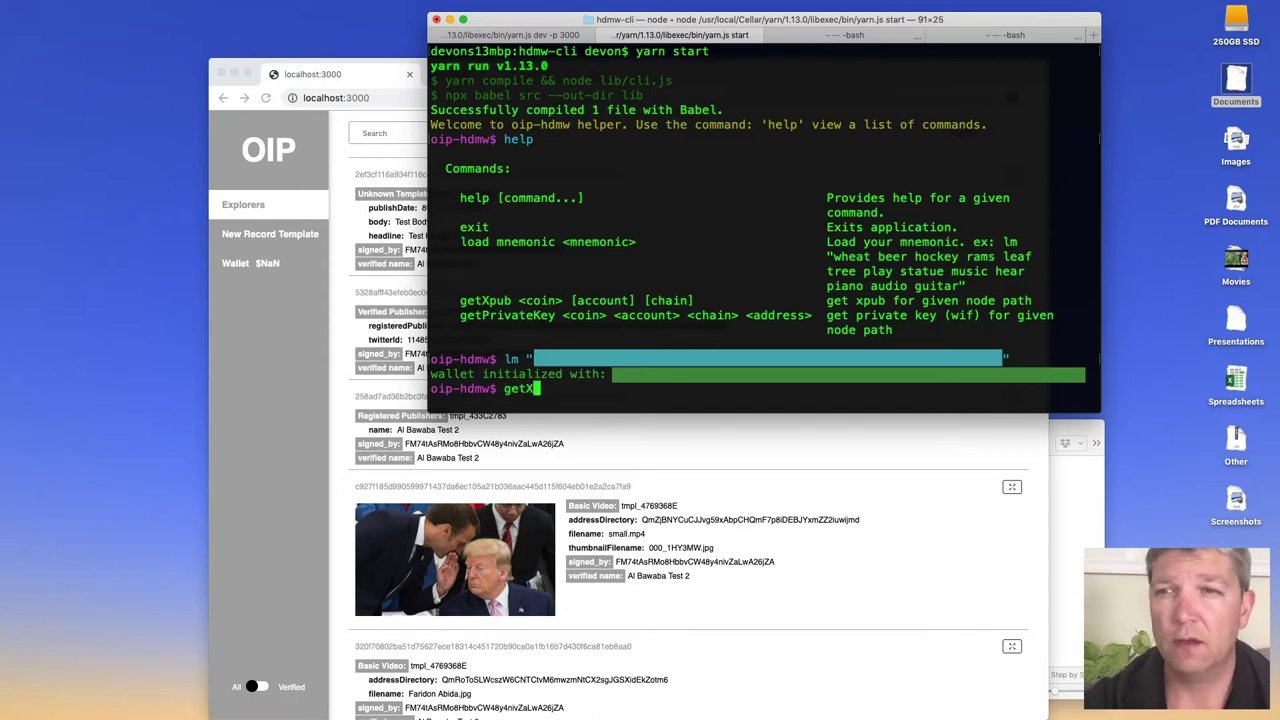
pyautogui.write('pub flo')
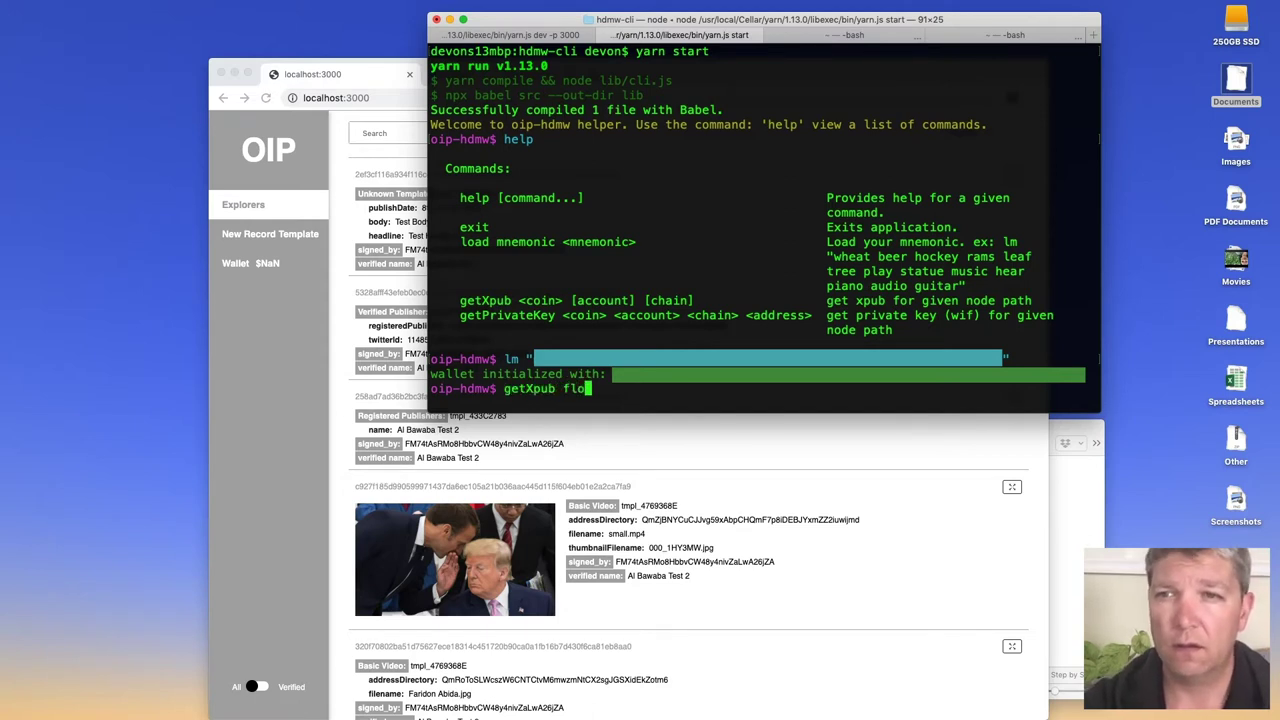
# - Print the wallet's Flo extended public key with getXpub flo and copy it
pyautogui.press('Return')
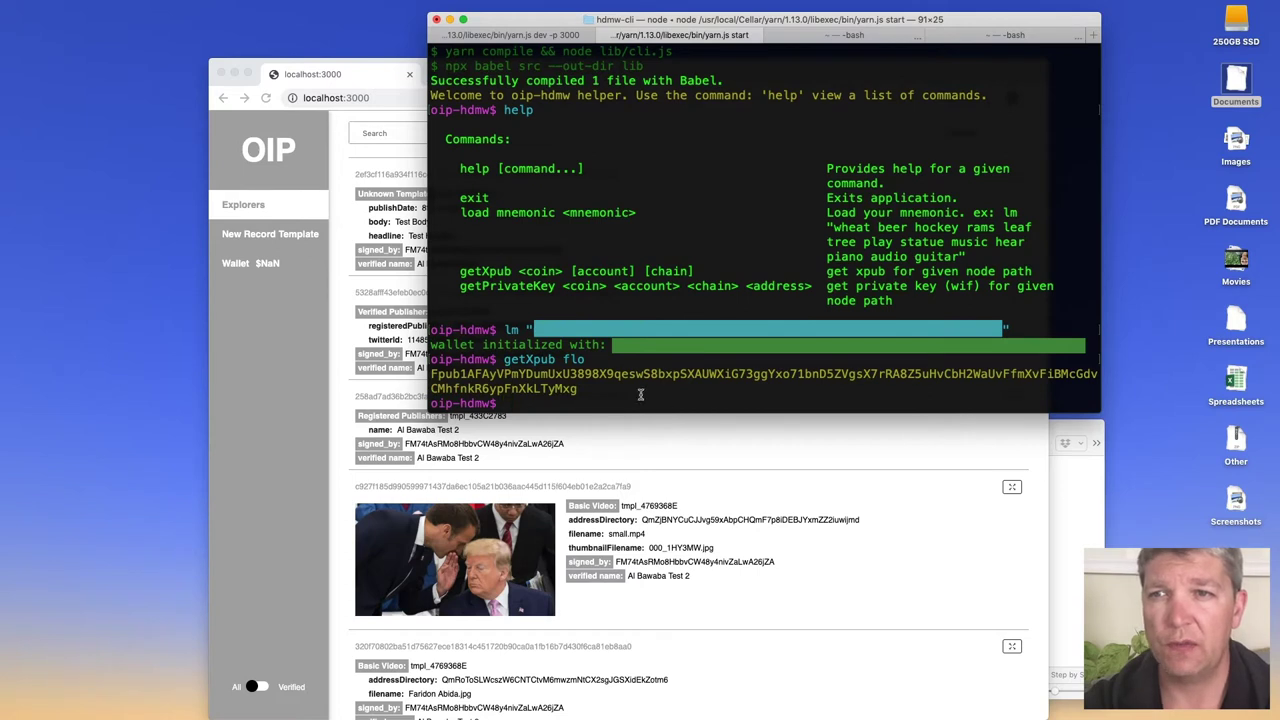
pyautogui.moveTo(579, 389); pyautogui.dragTo(431, 374)
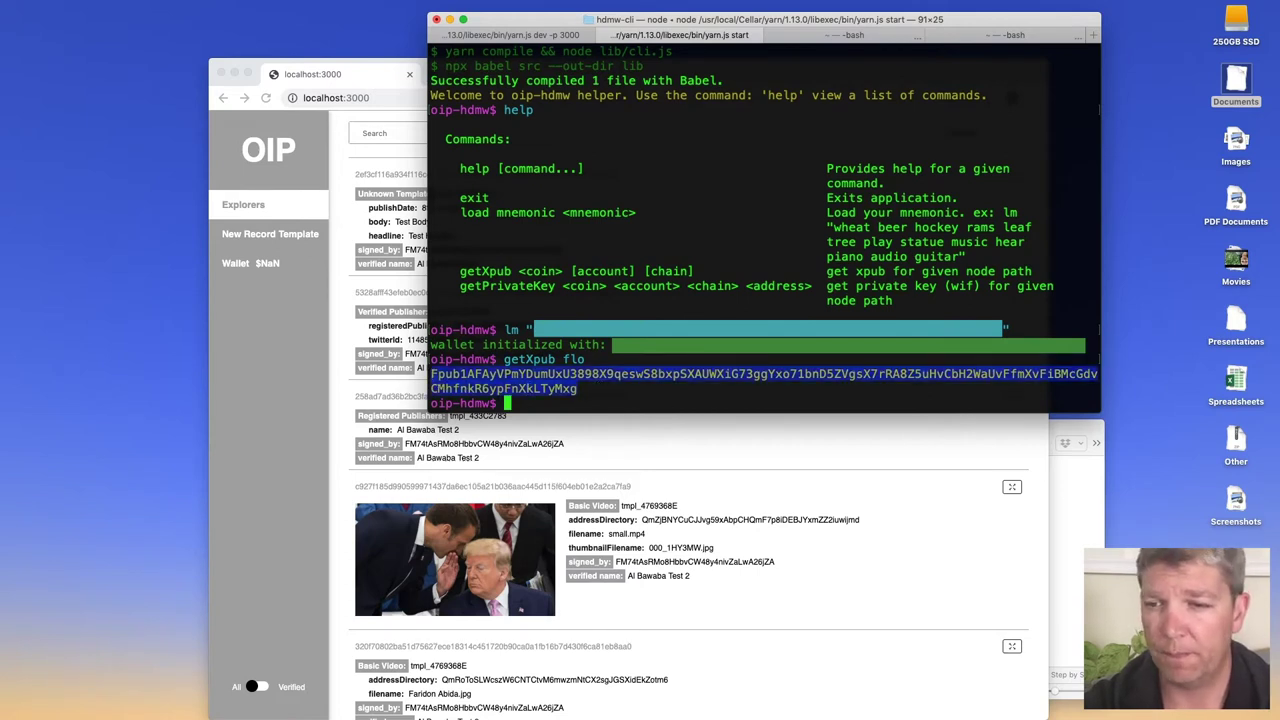
pyautogui.press('super+Tab')
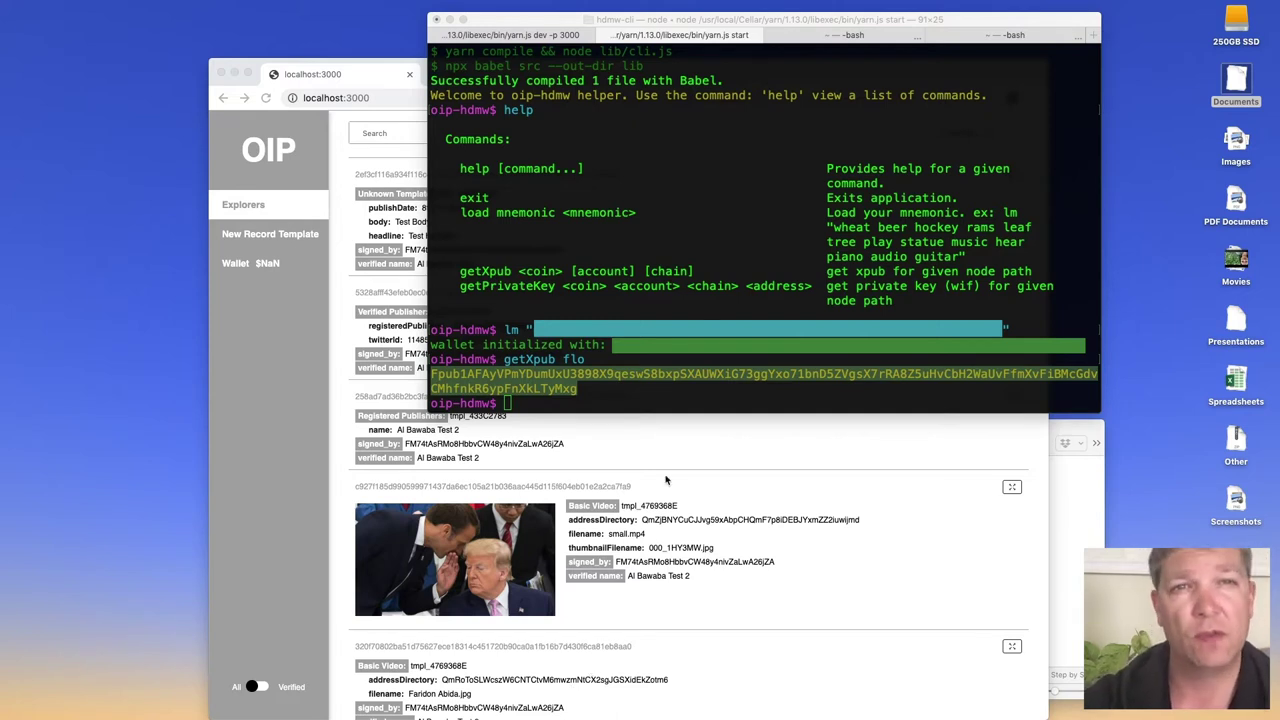
pyautogui.click(613, 403)
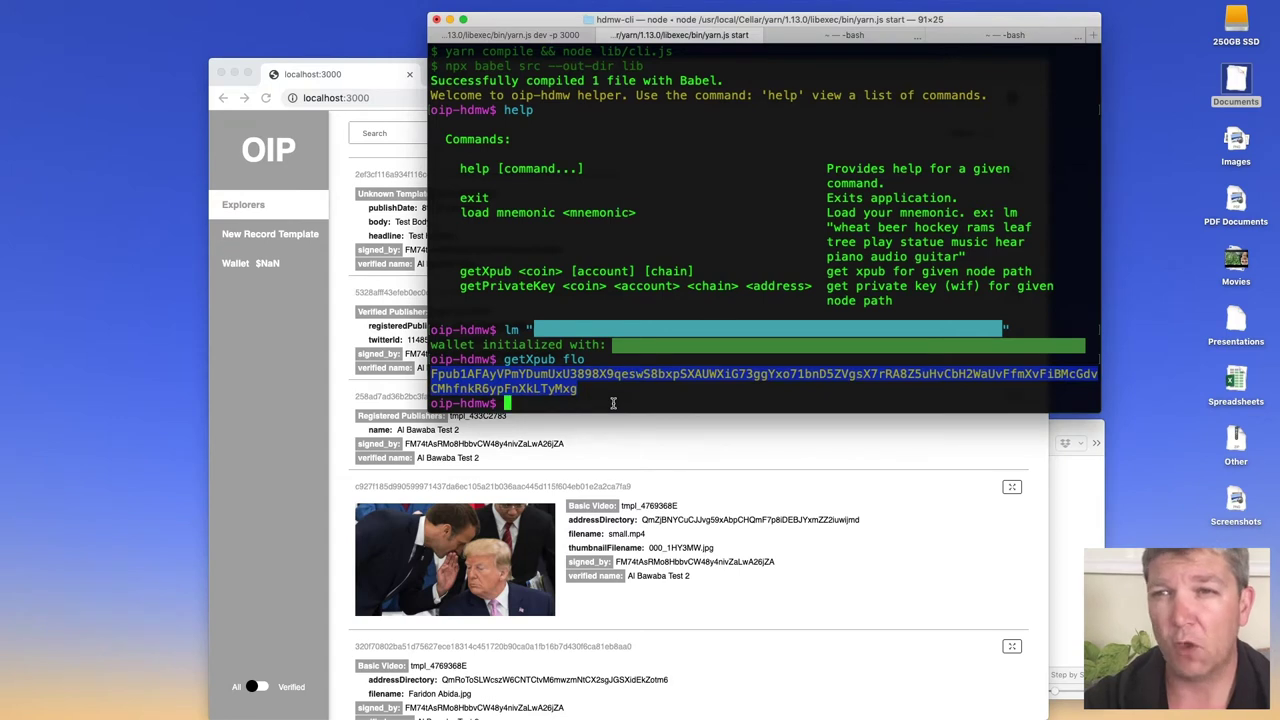
pyautogui.click(613, 403)
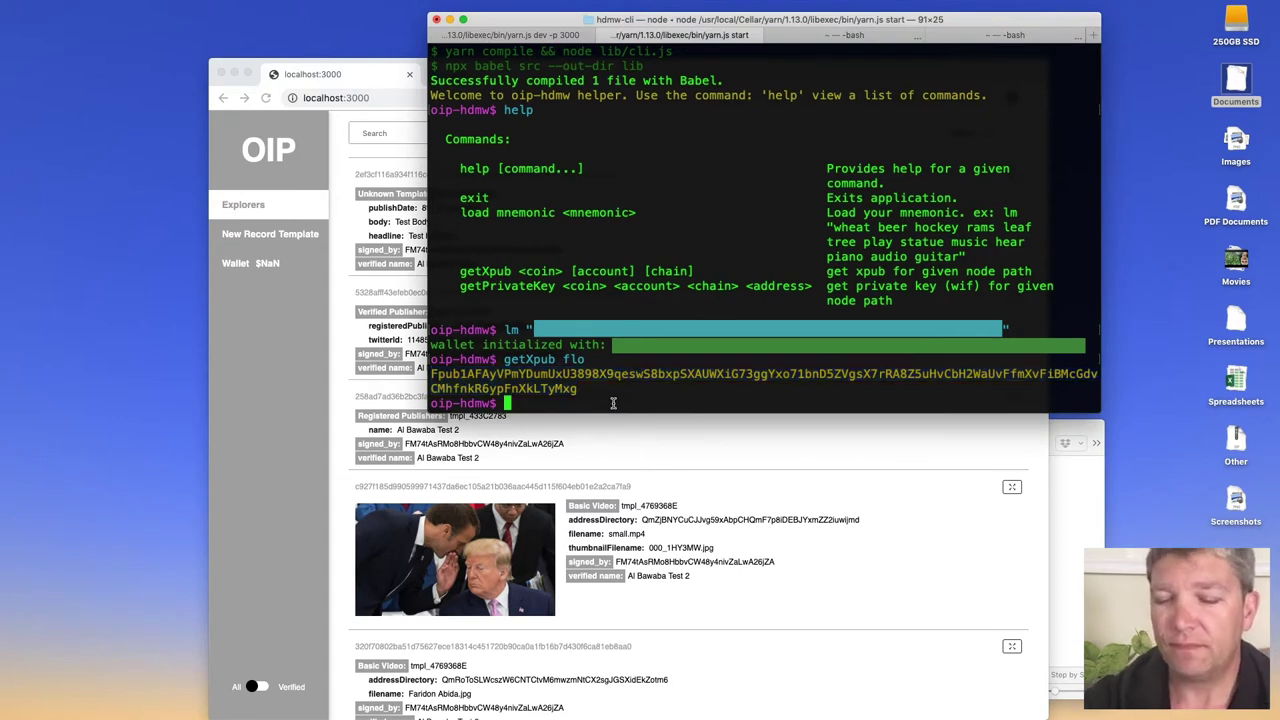
pyautogui.write('getPrivateKey flo')
# - Run getPrivateKey flo 0 0 0 to print the first Flo private key in WIF
pyautogui.write('0 0 0')
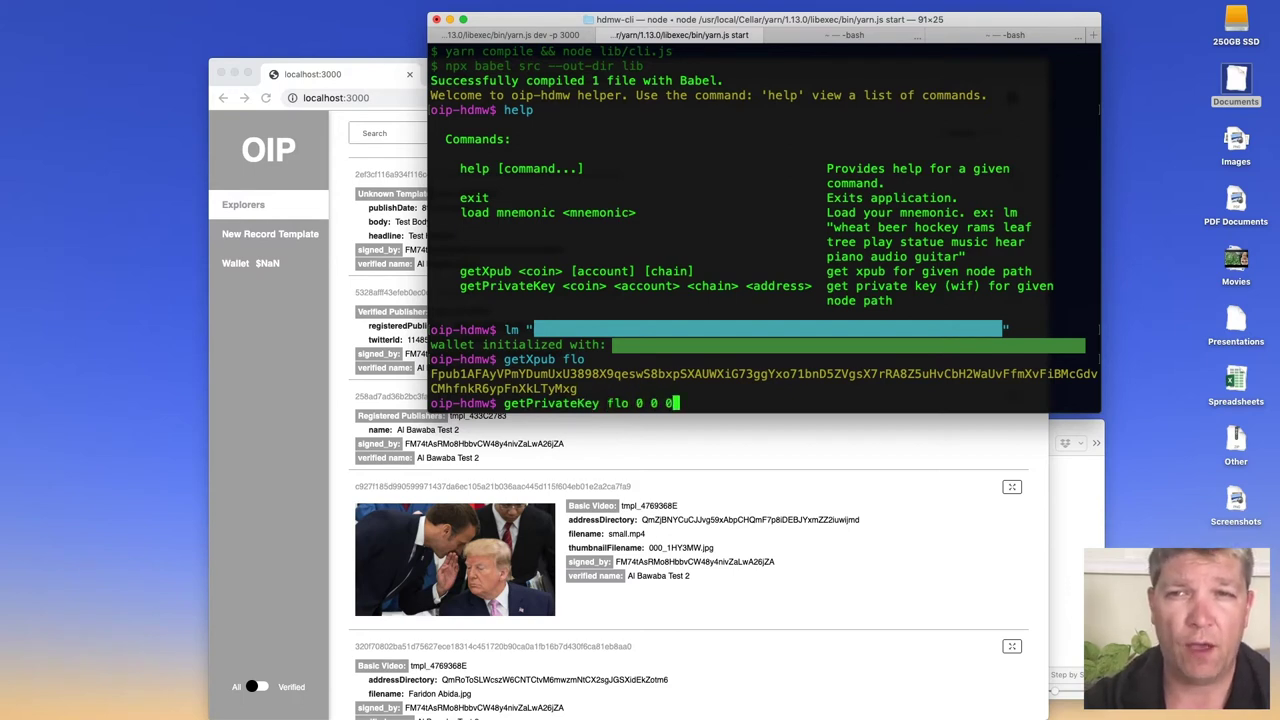
pyautogui.press('Return')
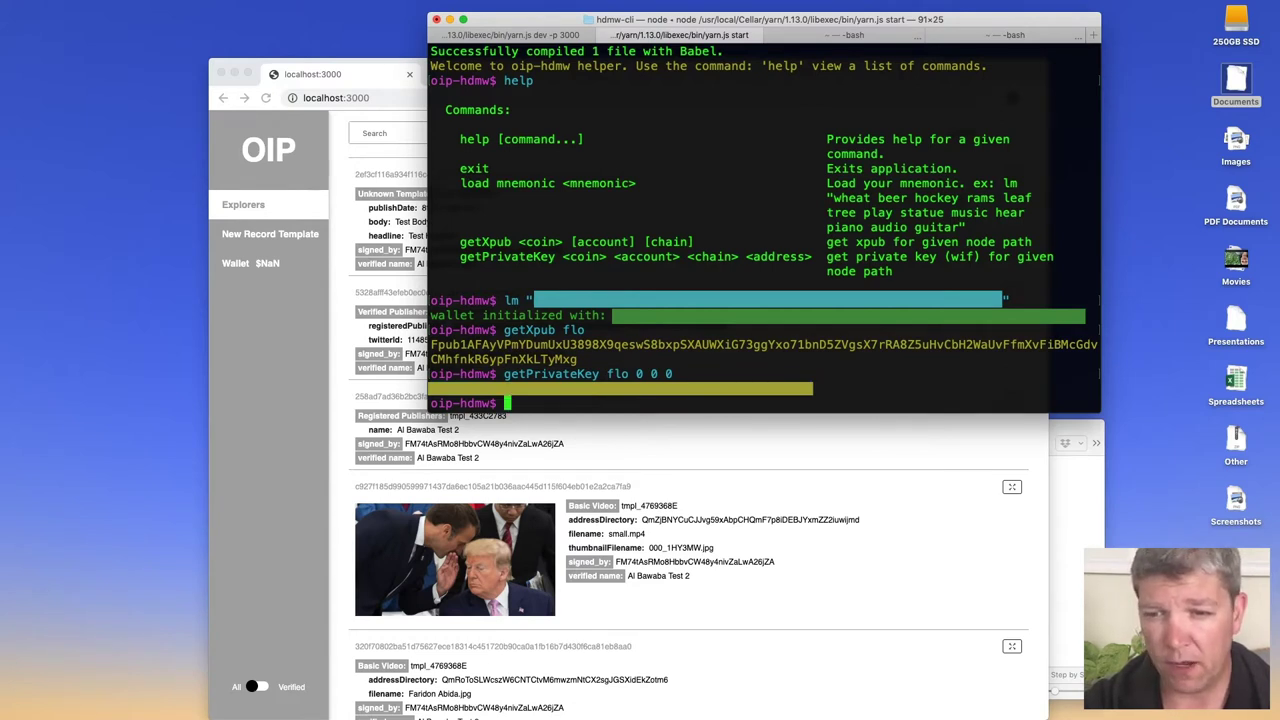
pyautogui.press('super+Tab')
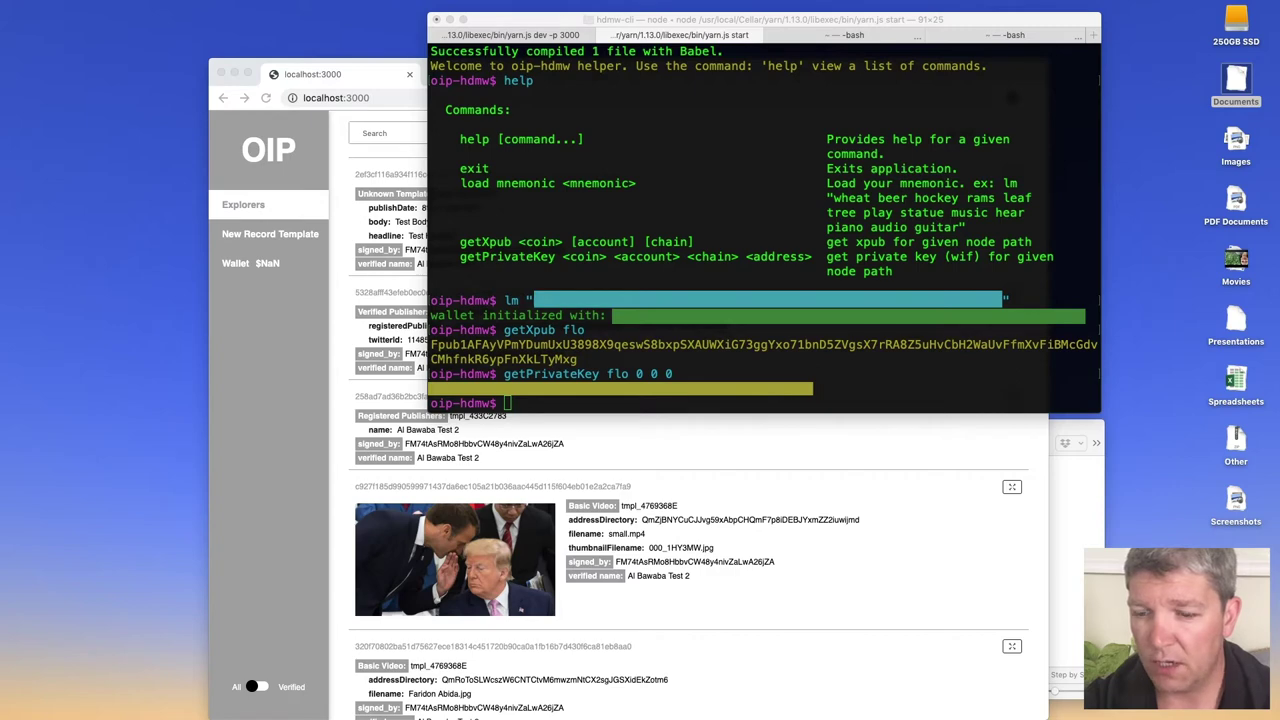
# - Switch the OIP Explorer list from Records to Templates and scroll through the grid
pyautogui.click(770, 466)
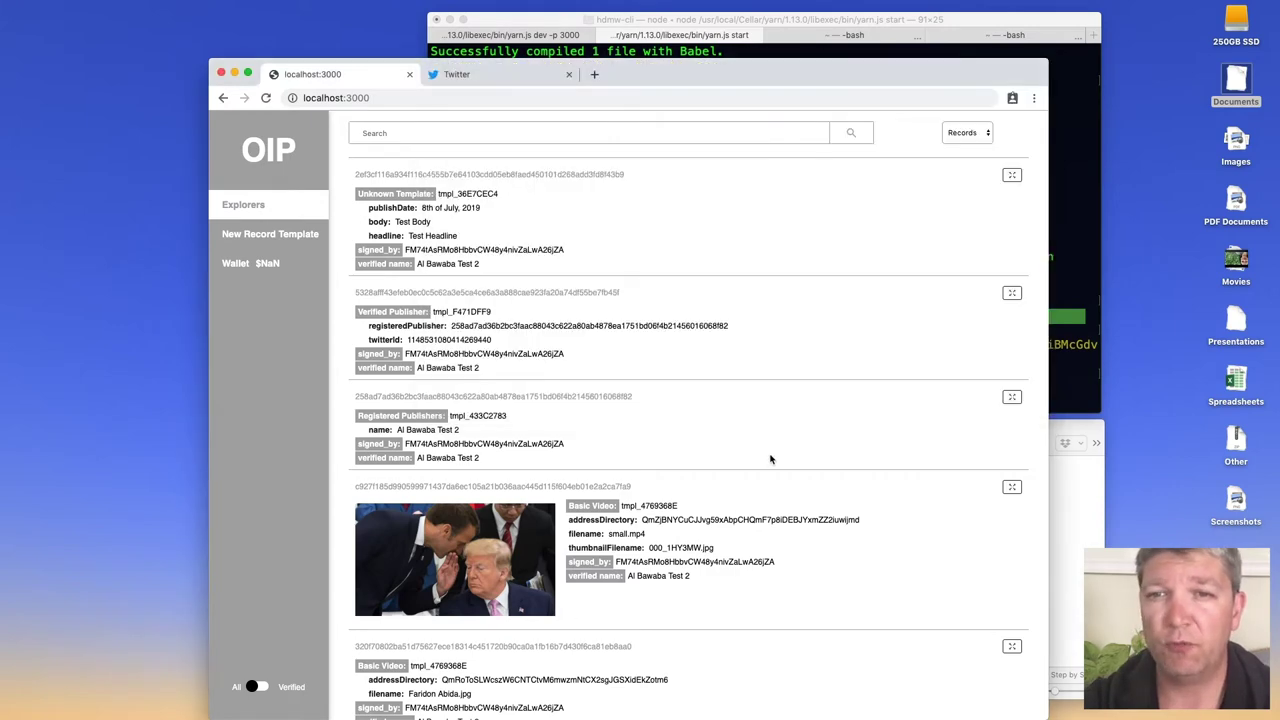
pyautogui.click(984, 132)
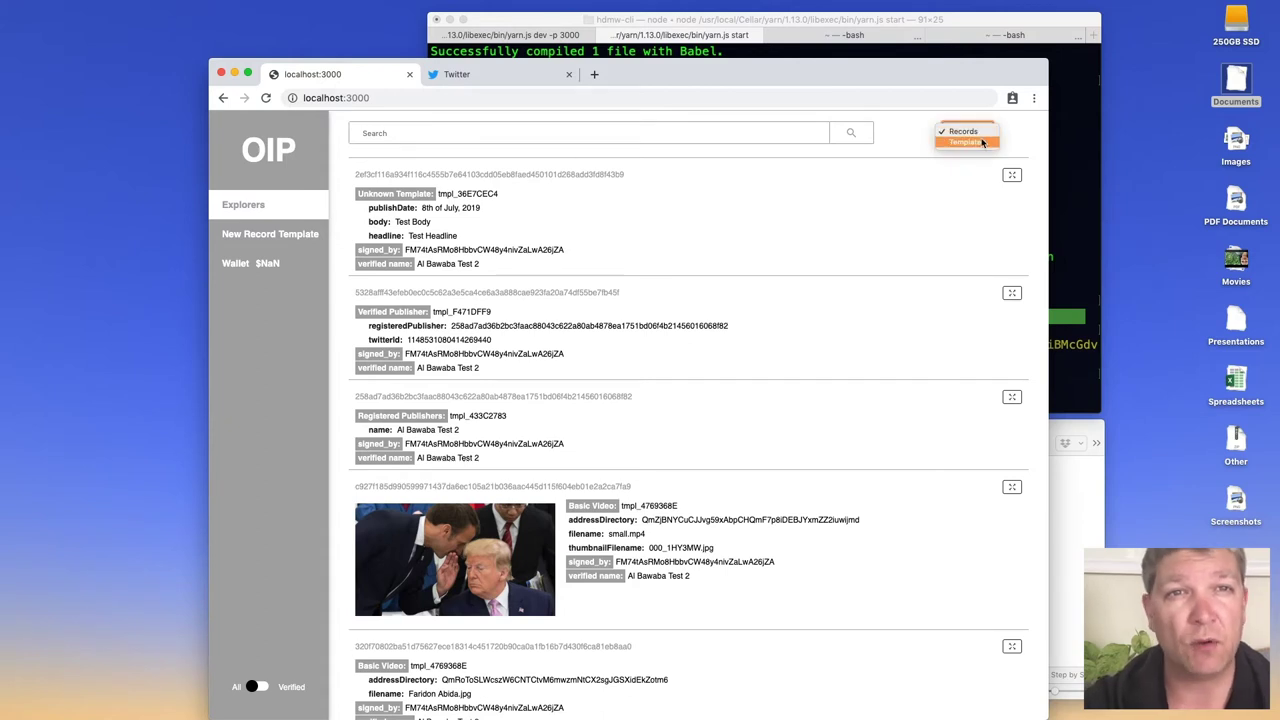
pyautogui.click(982, 142)
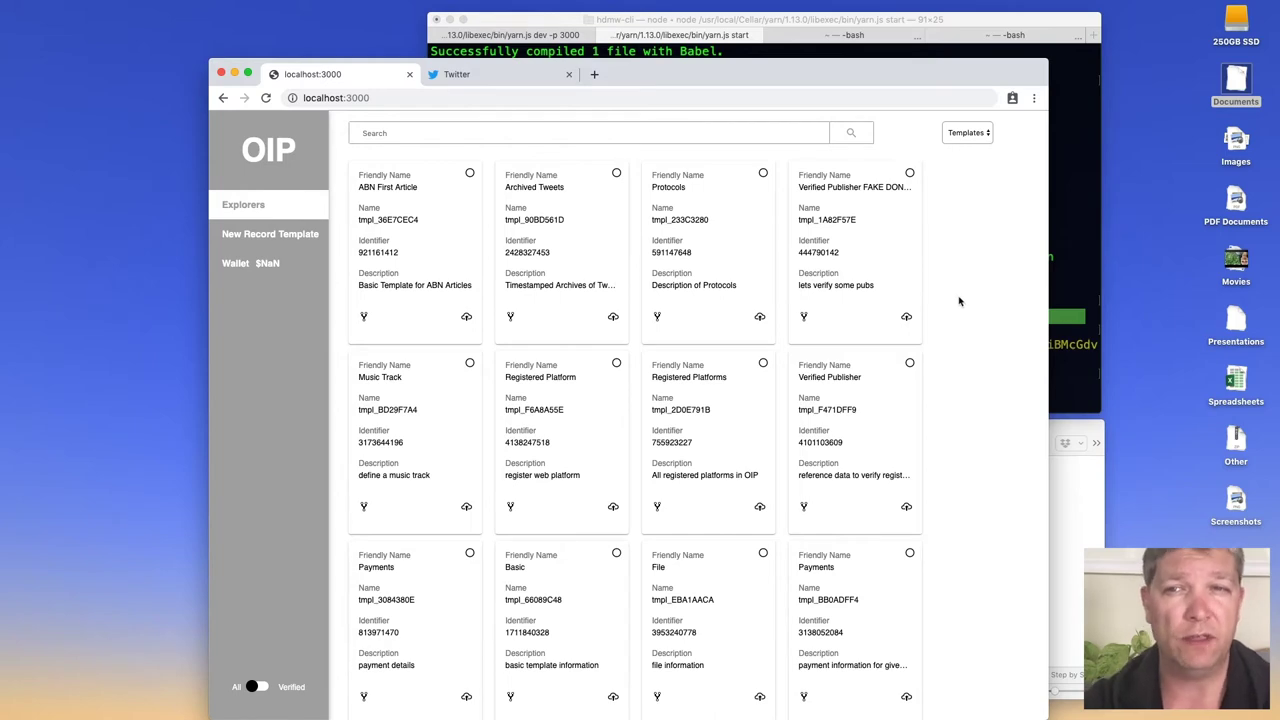
pyautogui.scroll(-10, 958, 301)
pyautogui.scroll(-3, 958, 301)
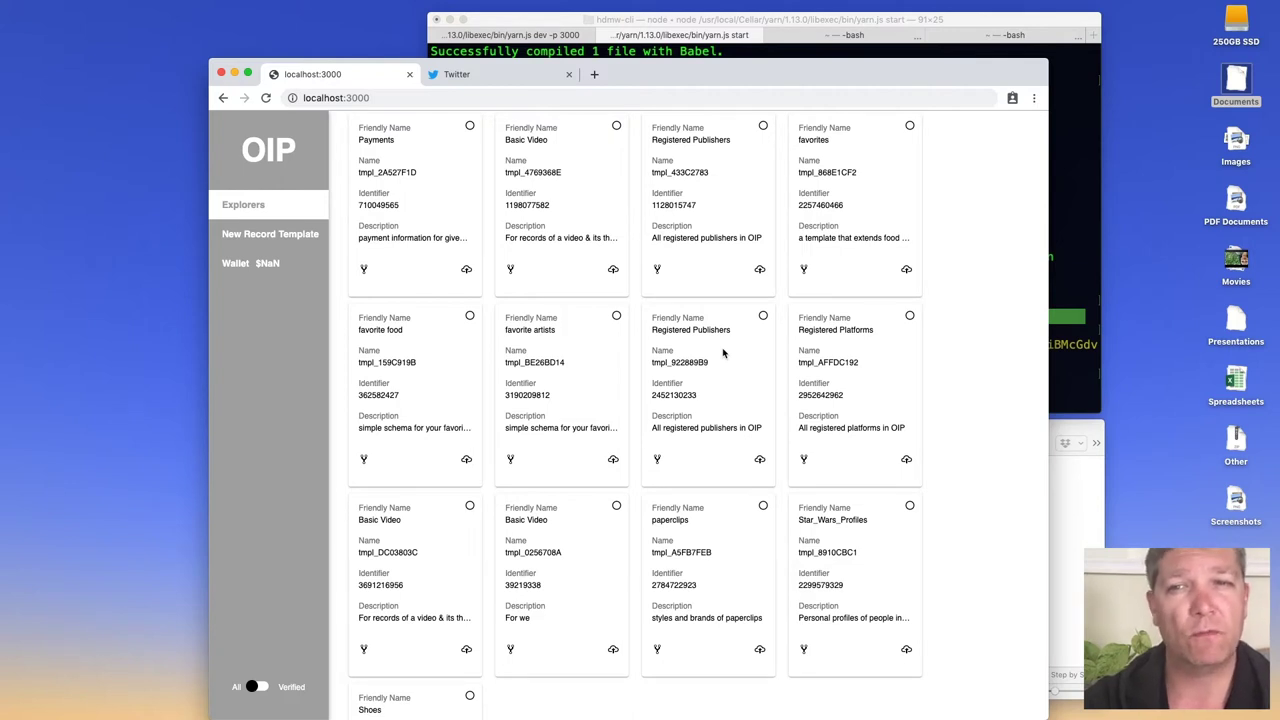
# - Search the page for tmpl_433C2783 to find the Registered Publishers template
pyautogui.press('super+f')
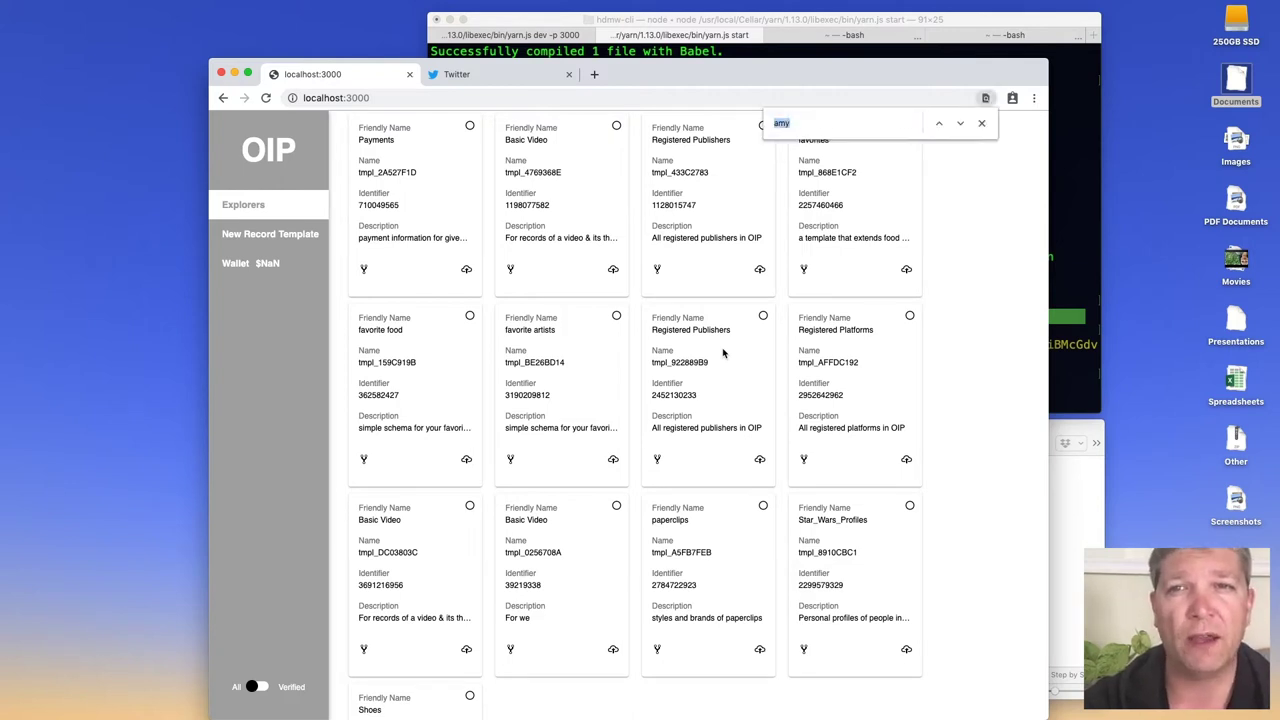
pyautogui.write('tmpl_433C2783')
pyautogui.scroll(2, 749, 307)
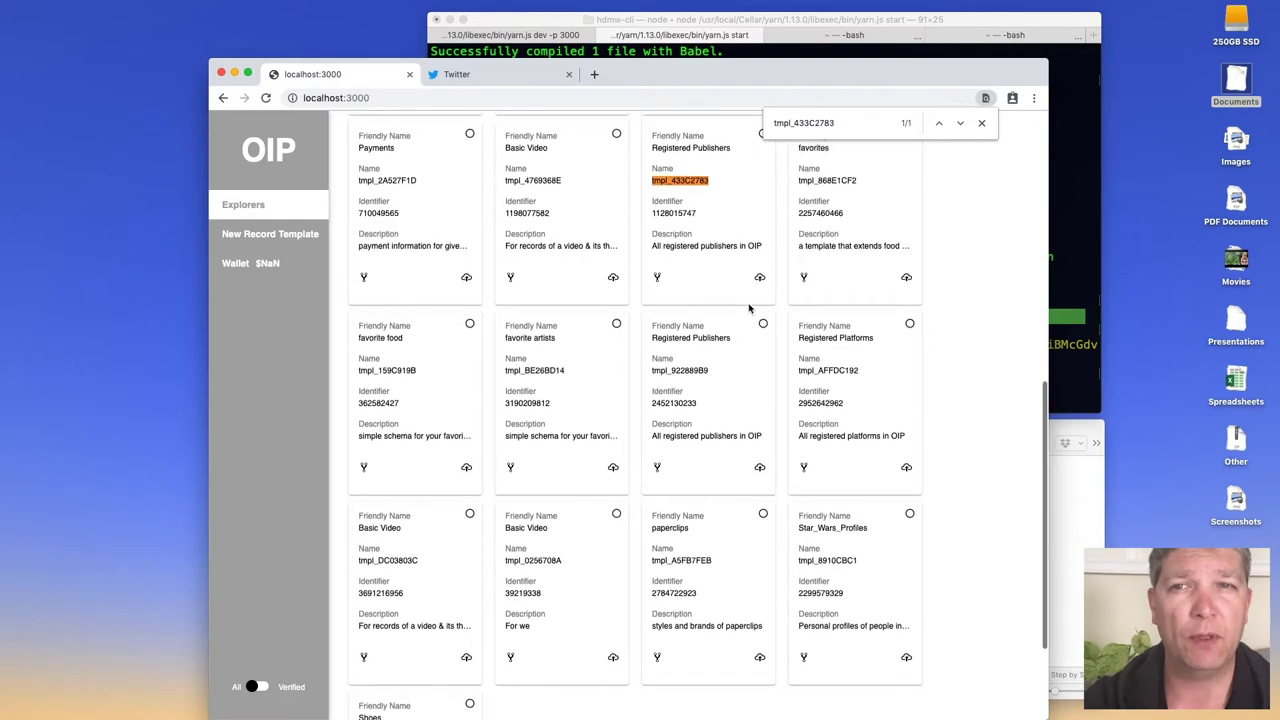
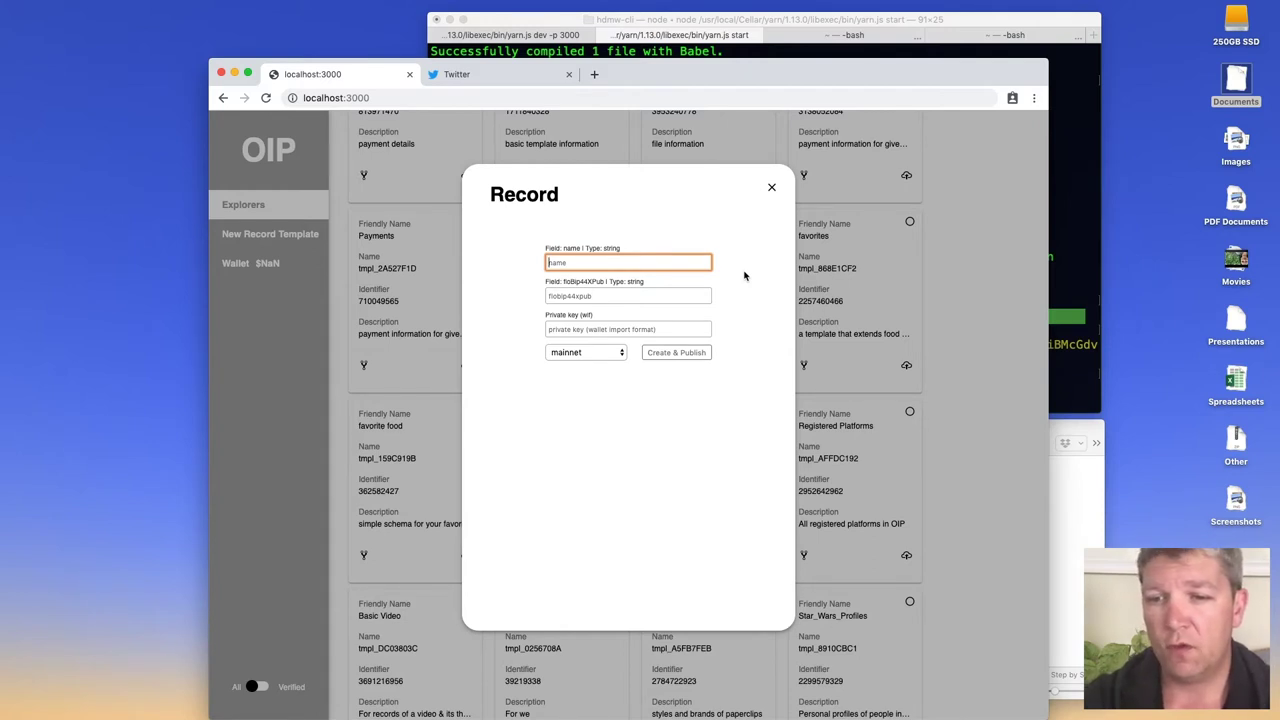
# - Enter 'Demo User' as the name and paste the publisher's xpub into flobip44xpub
pyautogui.write('Dem')
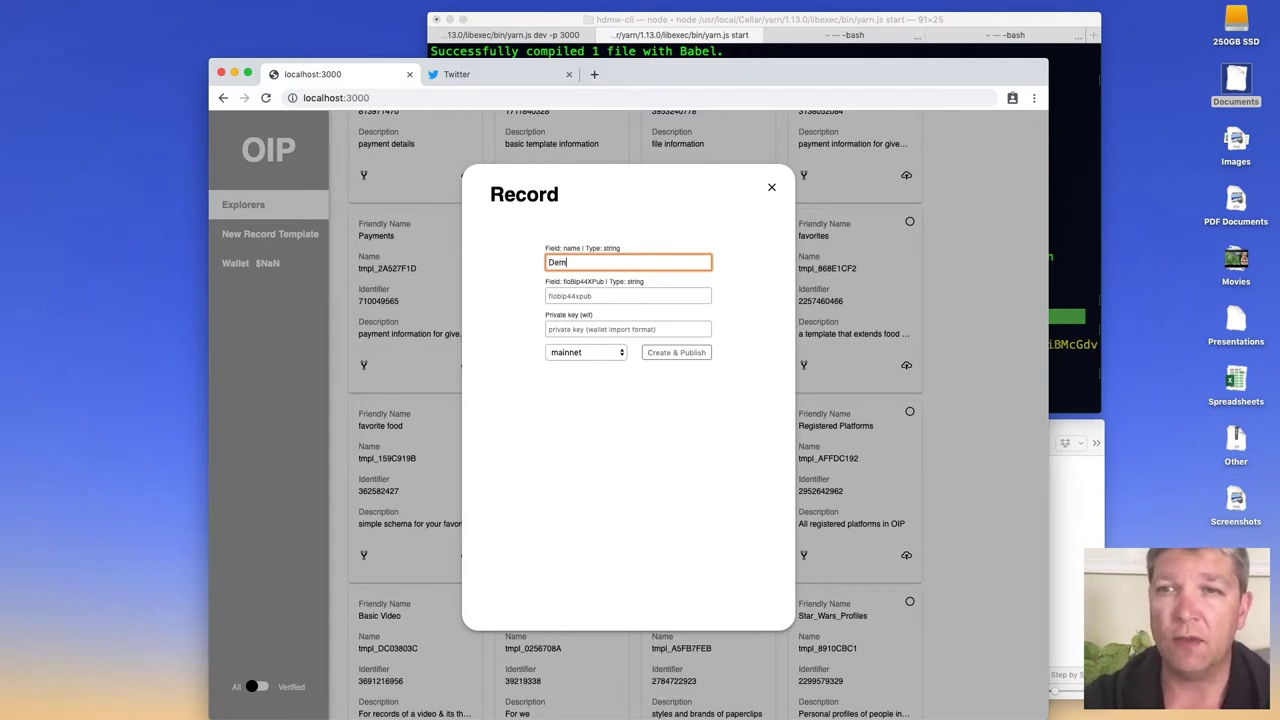
pyautogui.write('o User')
pyautogui.press('Tab')
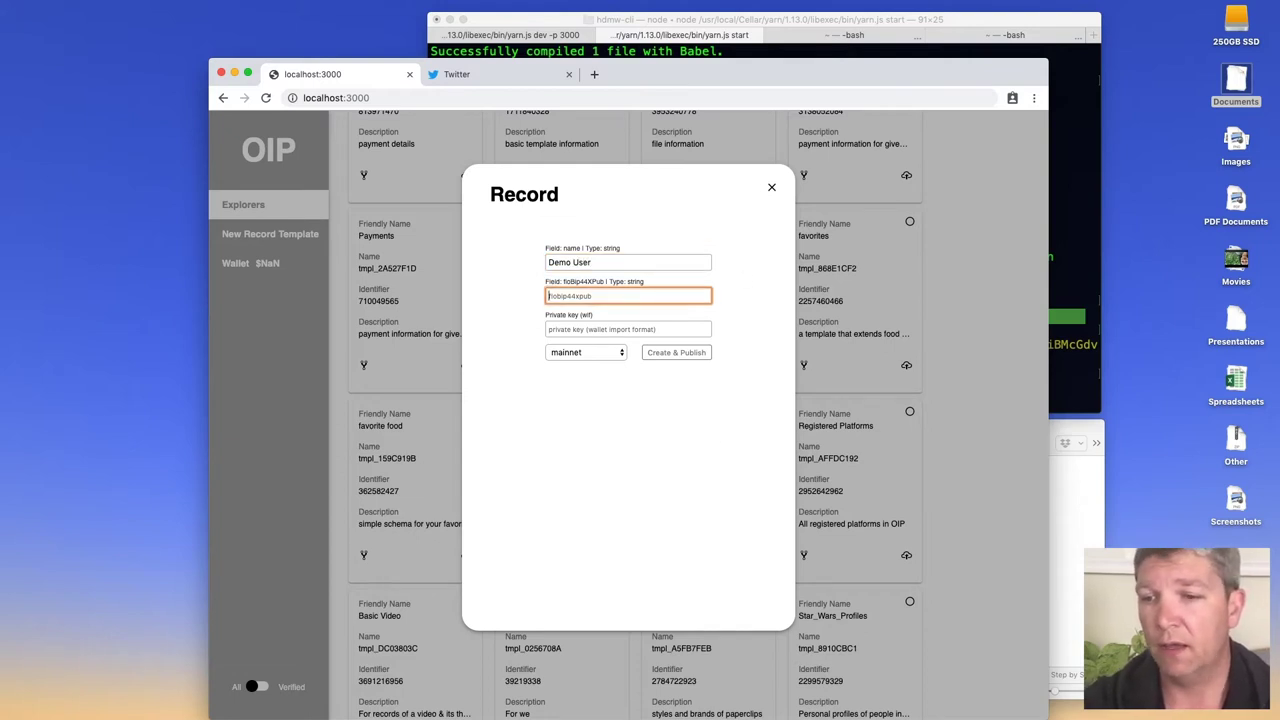
pyautogui.press('super+Tab')
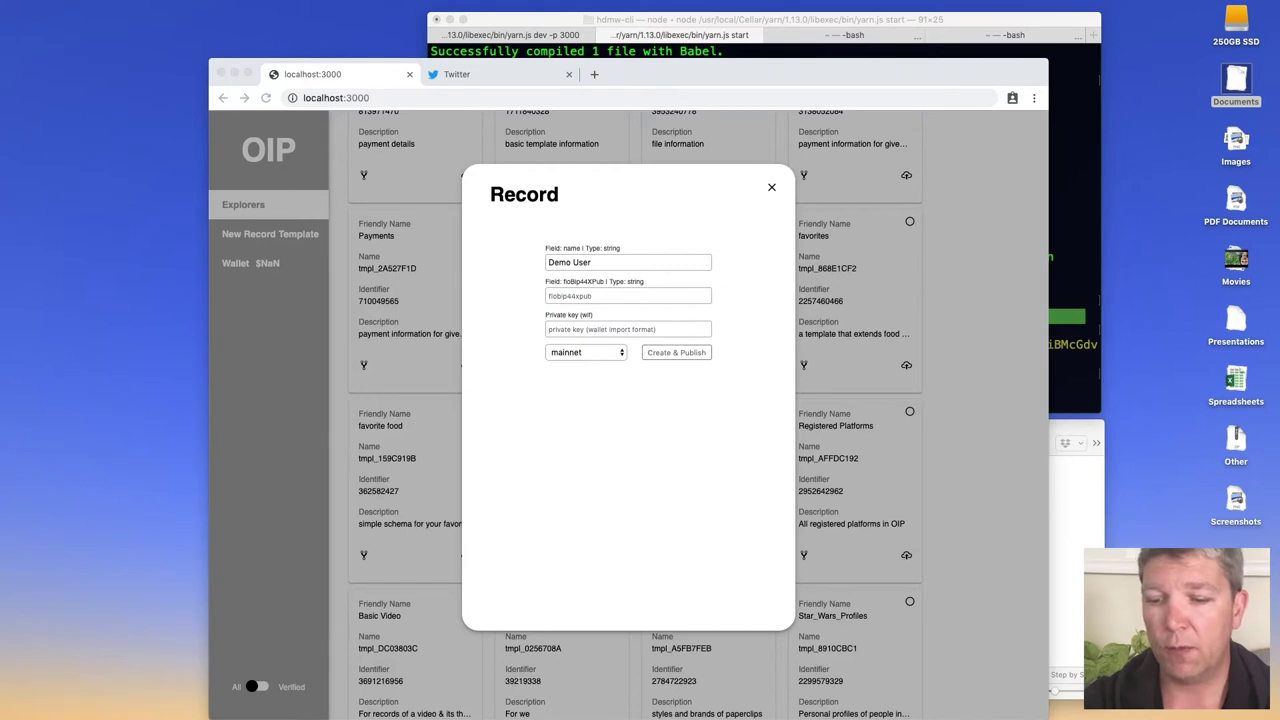
pyautogui.click(595, 293)
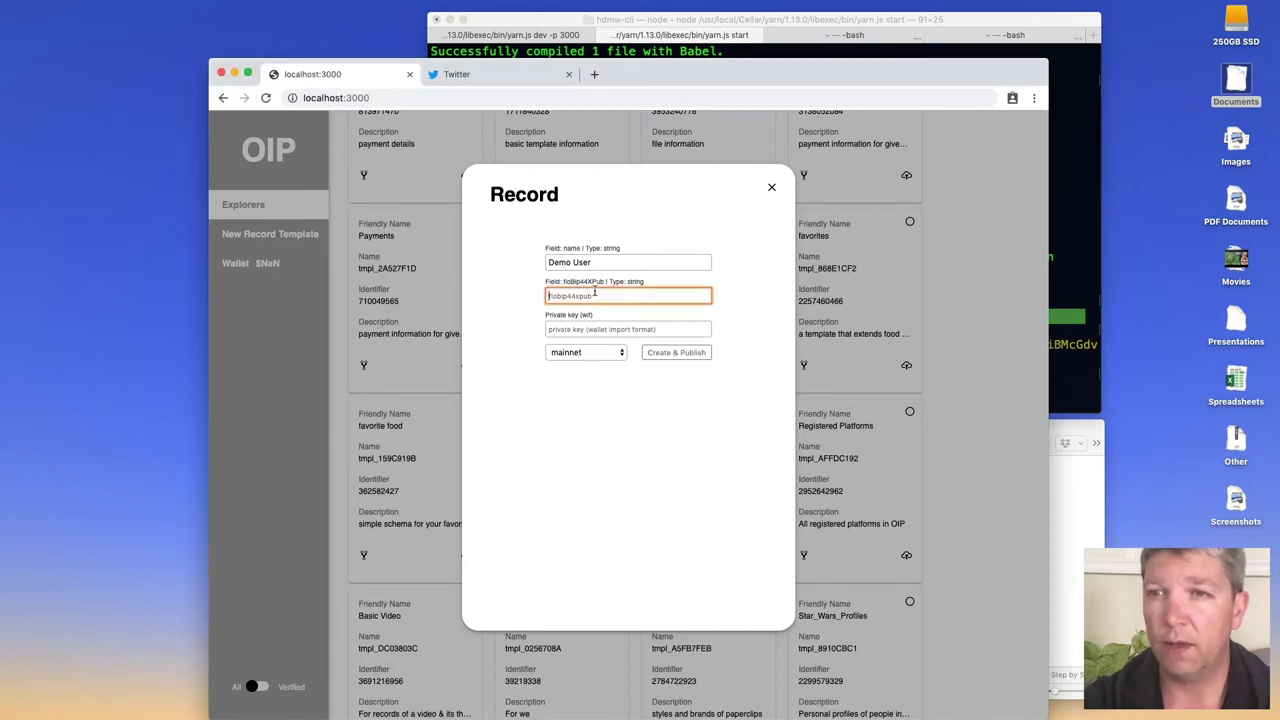
pyautogui.press('super+v')
# - Paste the private key into its field and submit the record with Create & Publish
pyautogui.press('Tab')
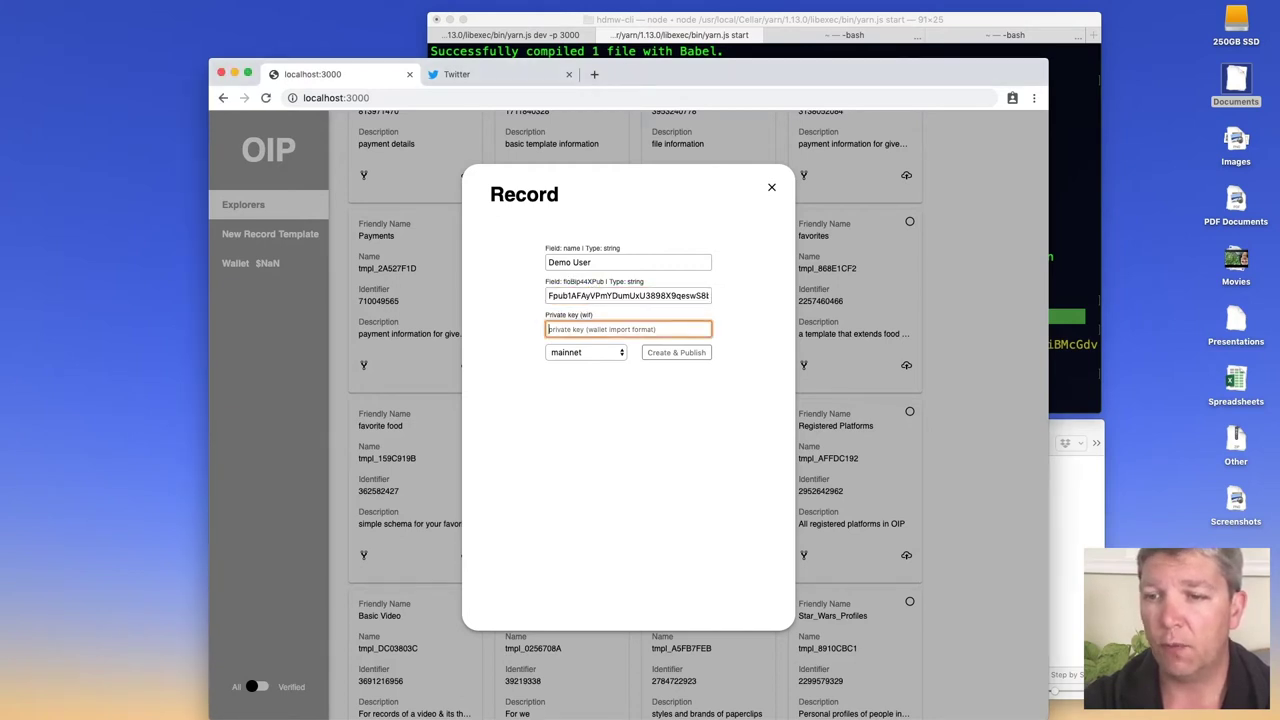
pyautogui.press('super+Tab')
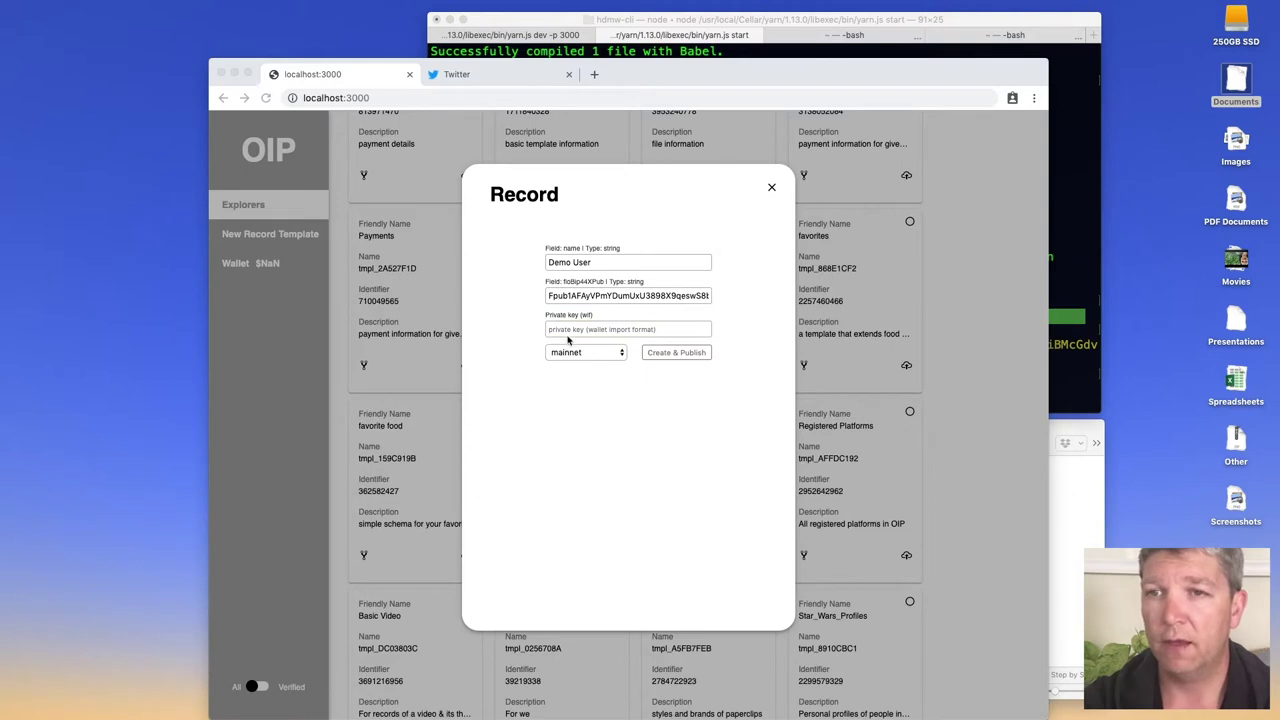
pyautogui.click(578, 331)
pyautogui.press('super+v')
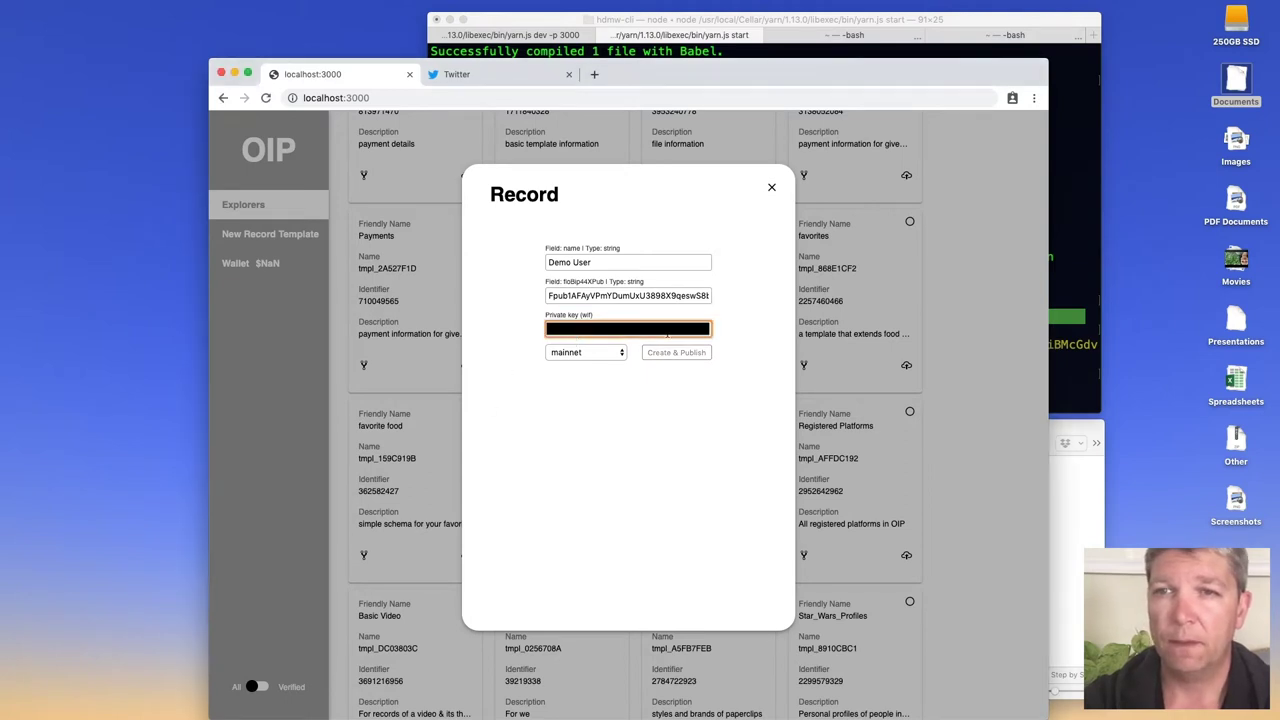
pyautogui.click(680, 352)
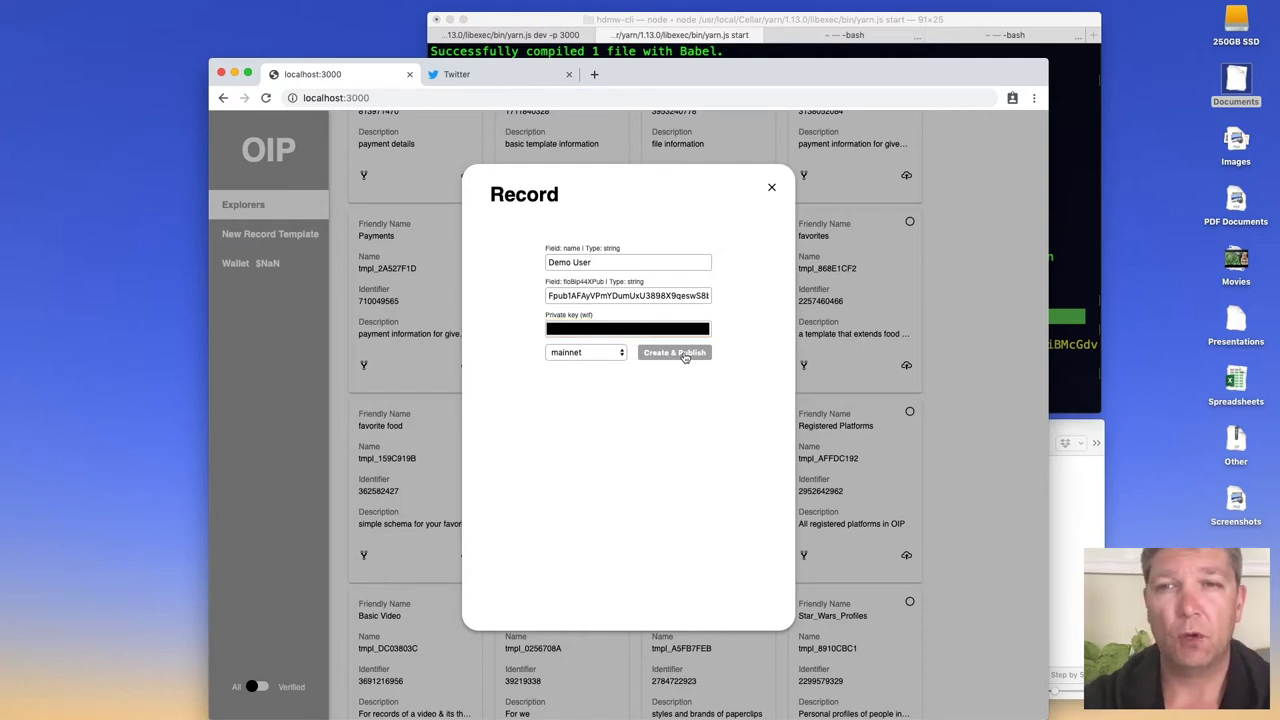
# - Publish the Demo User record with the developer console open and select the reported success transaction hash
pyautogui.press('super+alt+i')
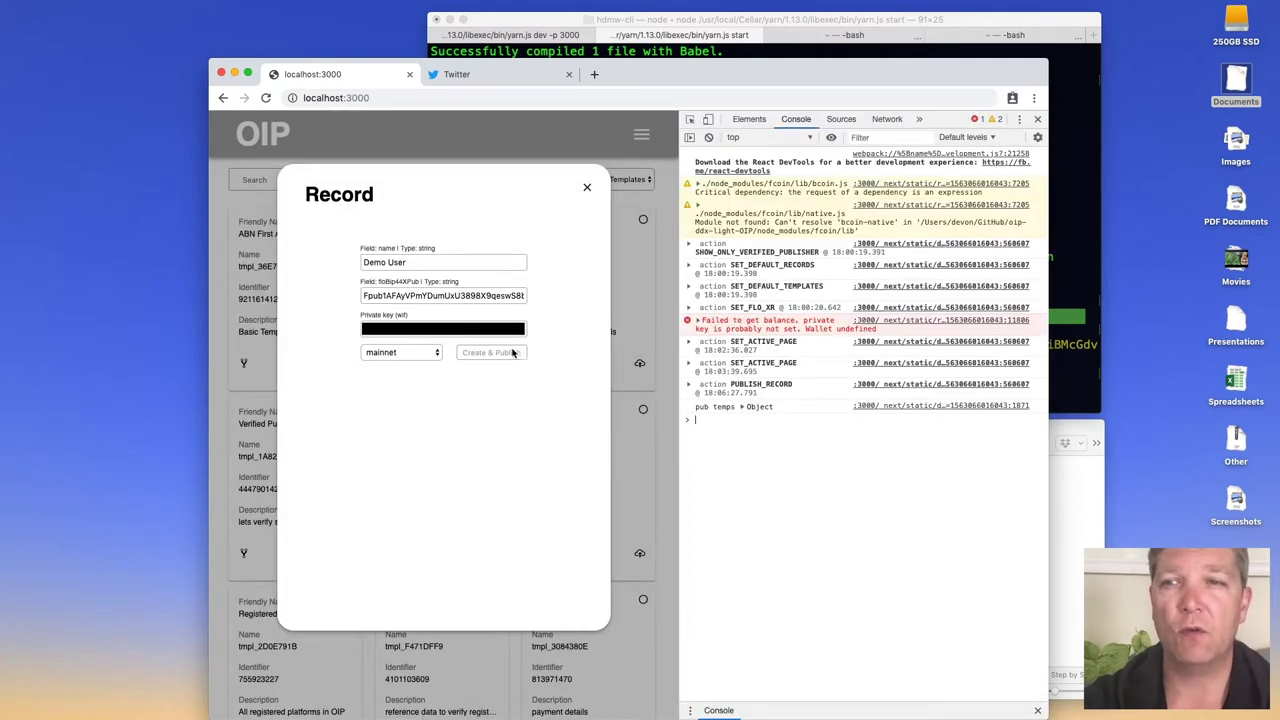
pyautogui.click(483, 356)
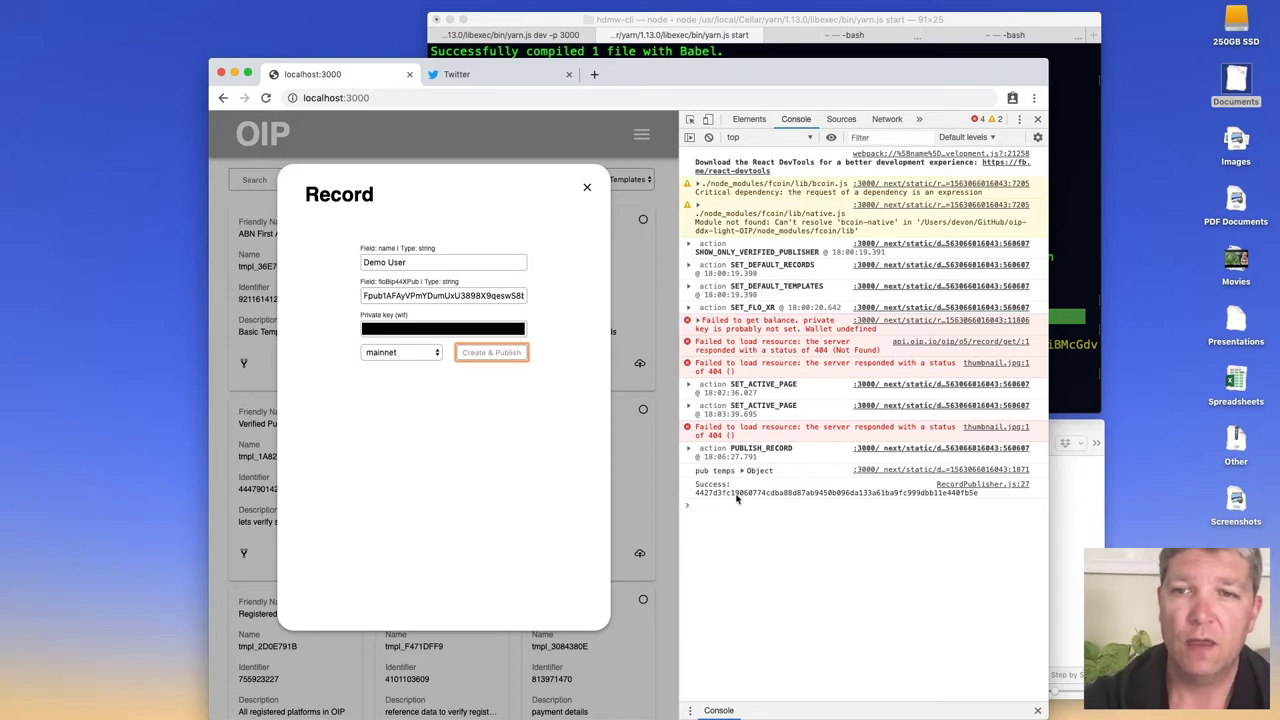
pyautogui.doubleClick(743, 494)
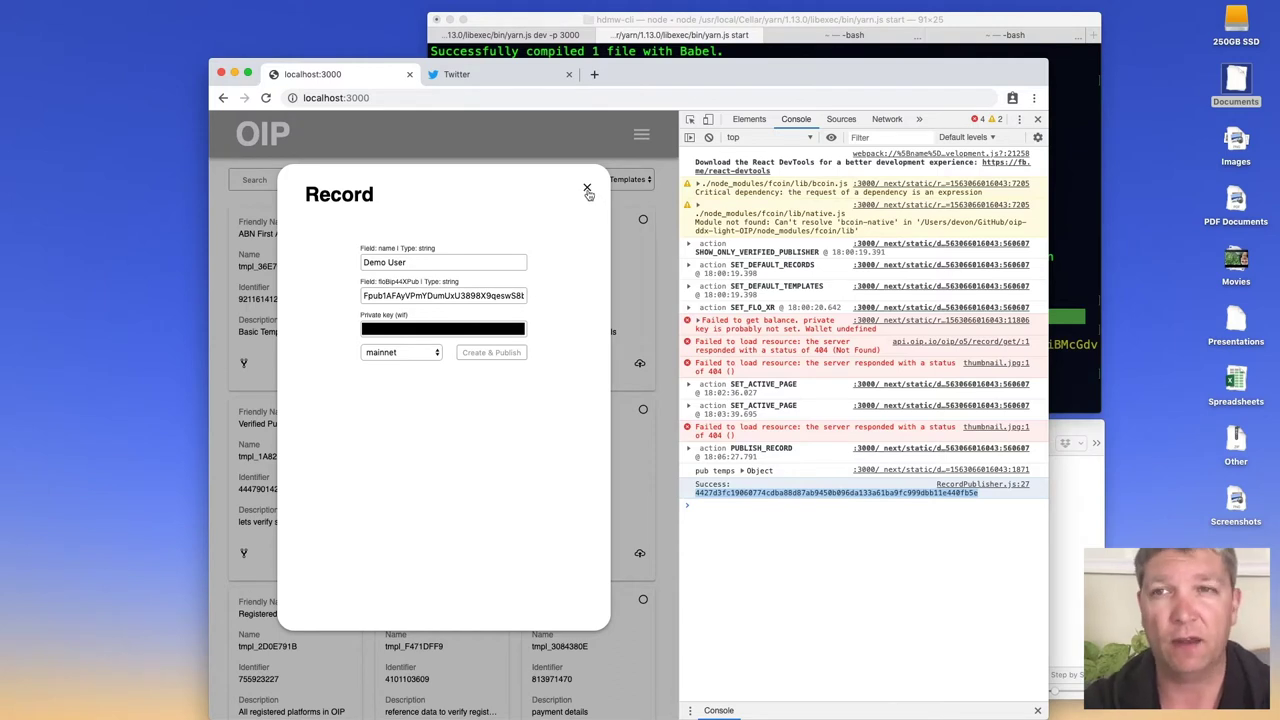
pyautogui.press('super+alt+i')
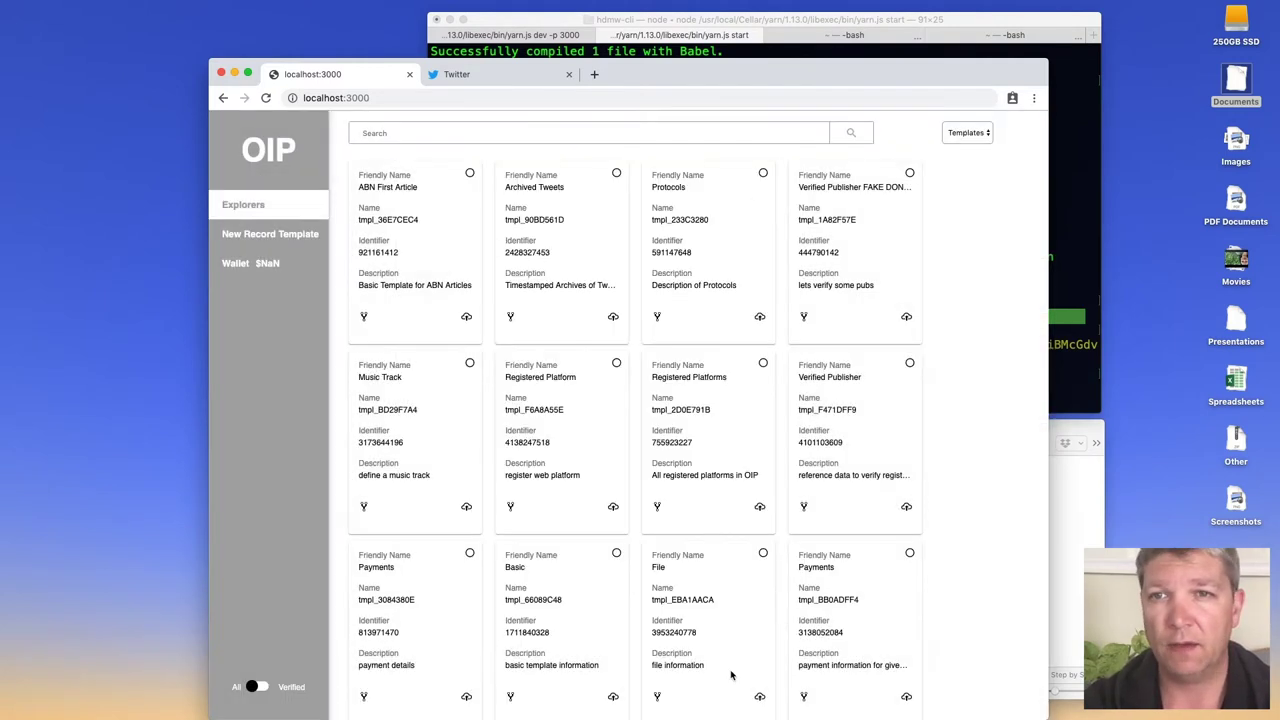
# - Close the record form and switch the explorer dropdown from Templates to Records
pyautogui.click(734, 676)
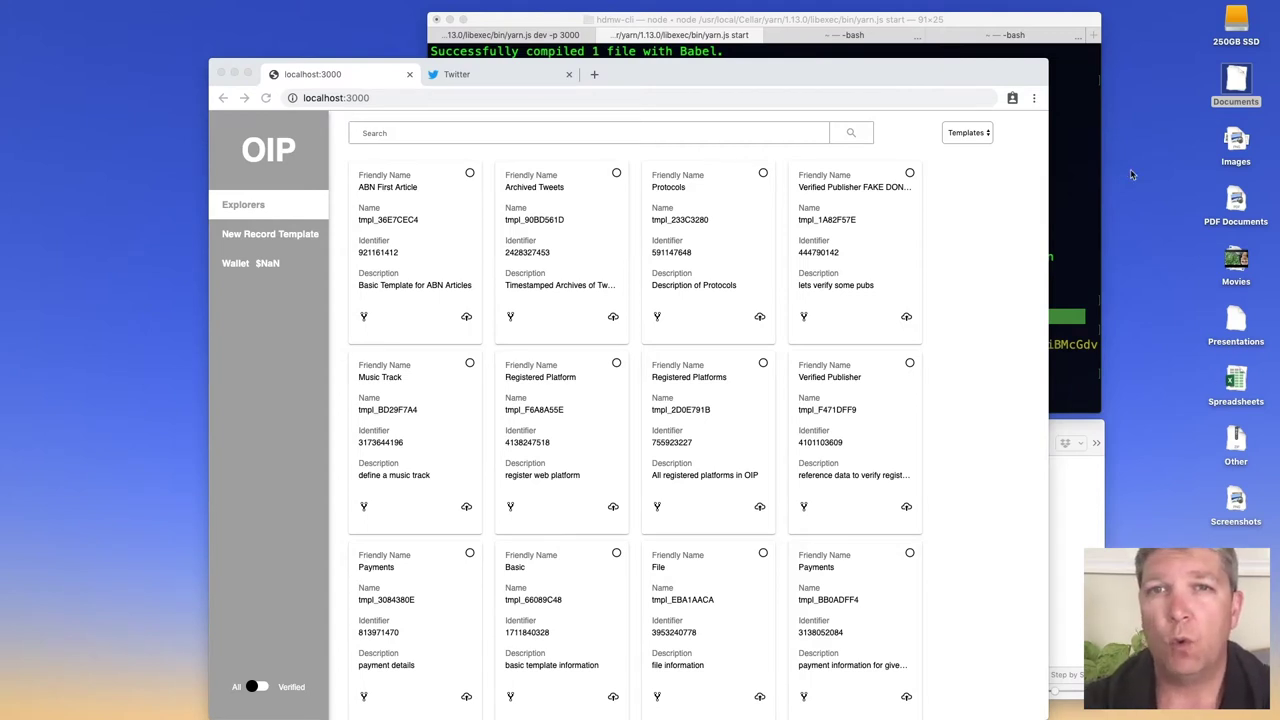
pyautogui.click(979, 209)
pyautogui.click(966, 132)
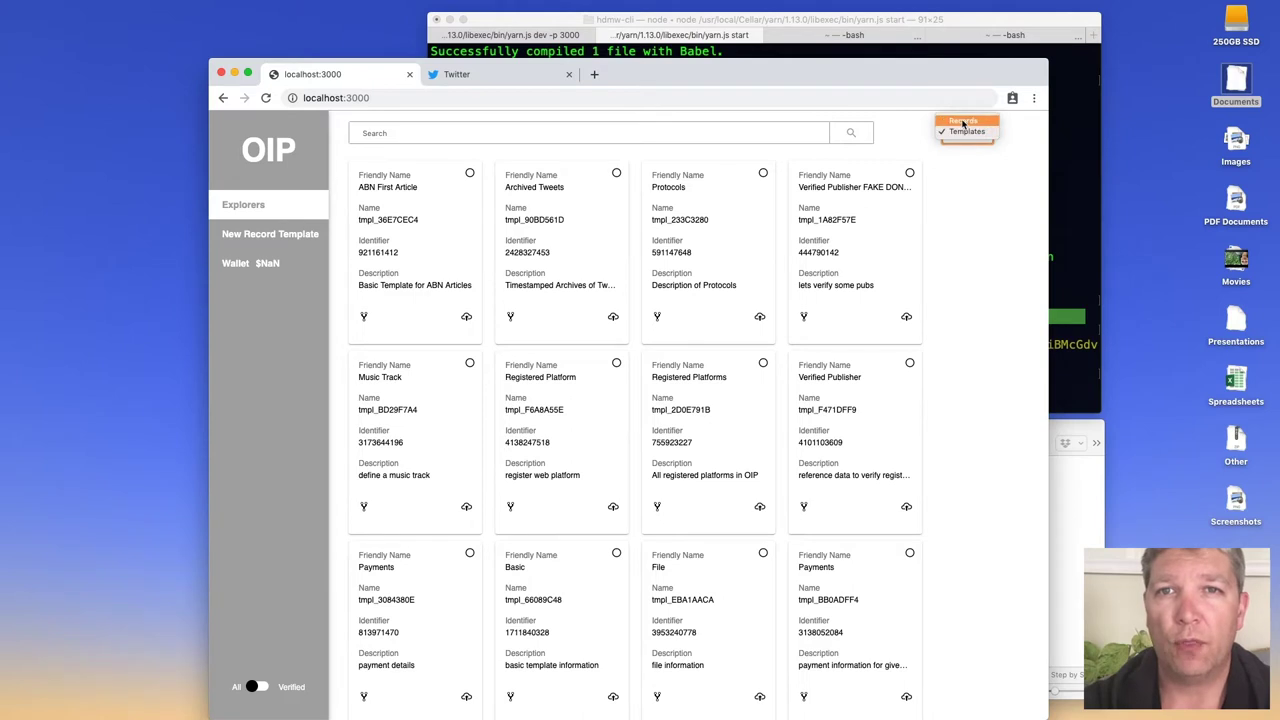
pyautogui.click(966, 132)
pyautogui.click(966, 150)
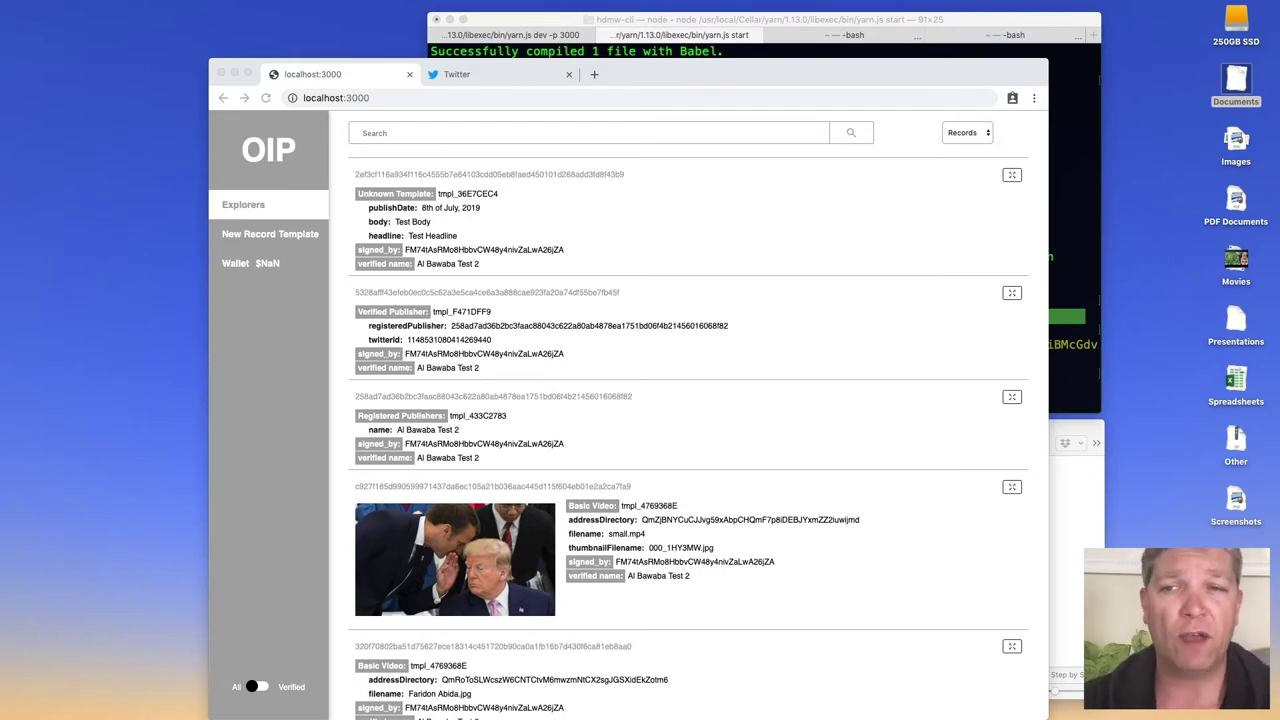
pyautogui.click(832, 497)
pyautogui.scroll(-2, 921, 537)
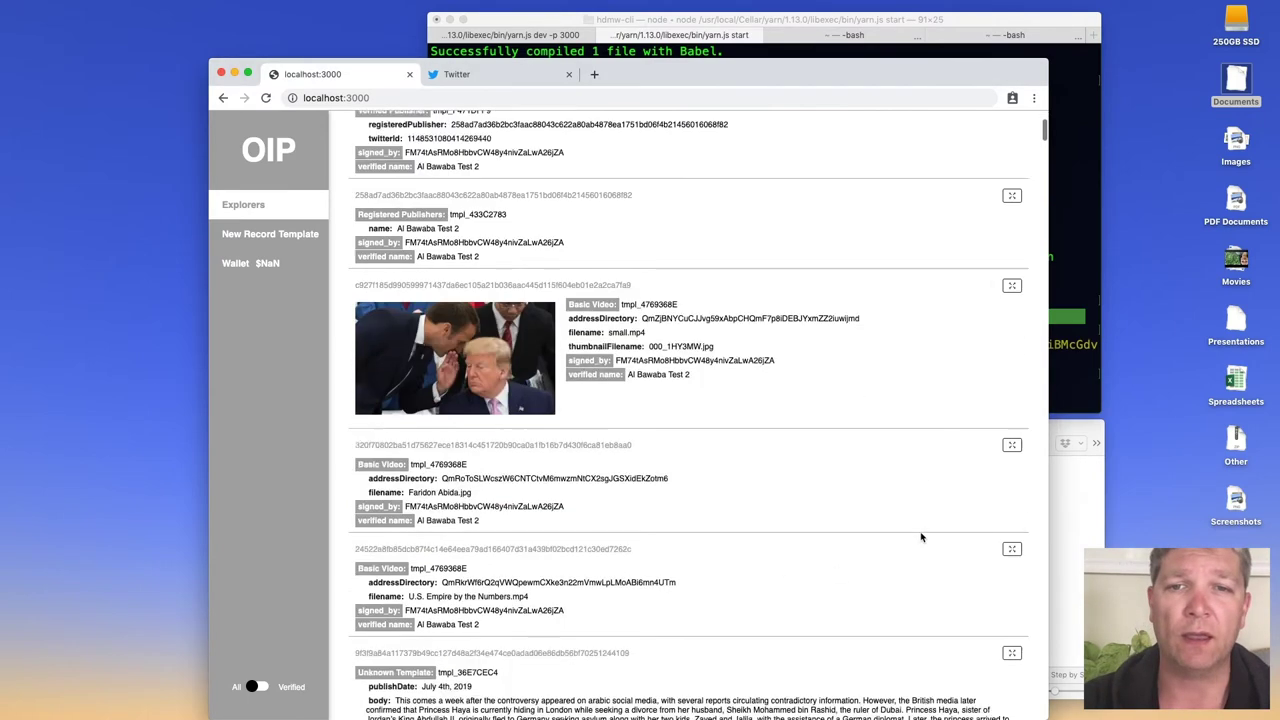
pyautogui.scroll(-15, 921, 537)
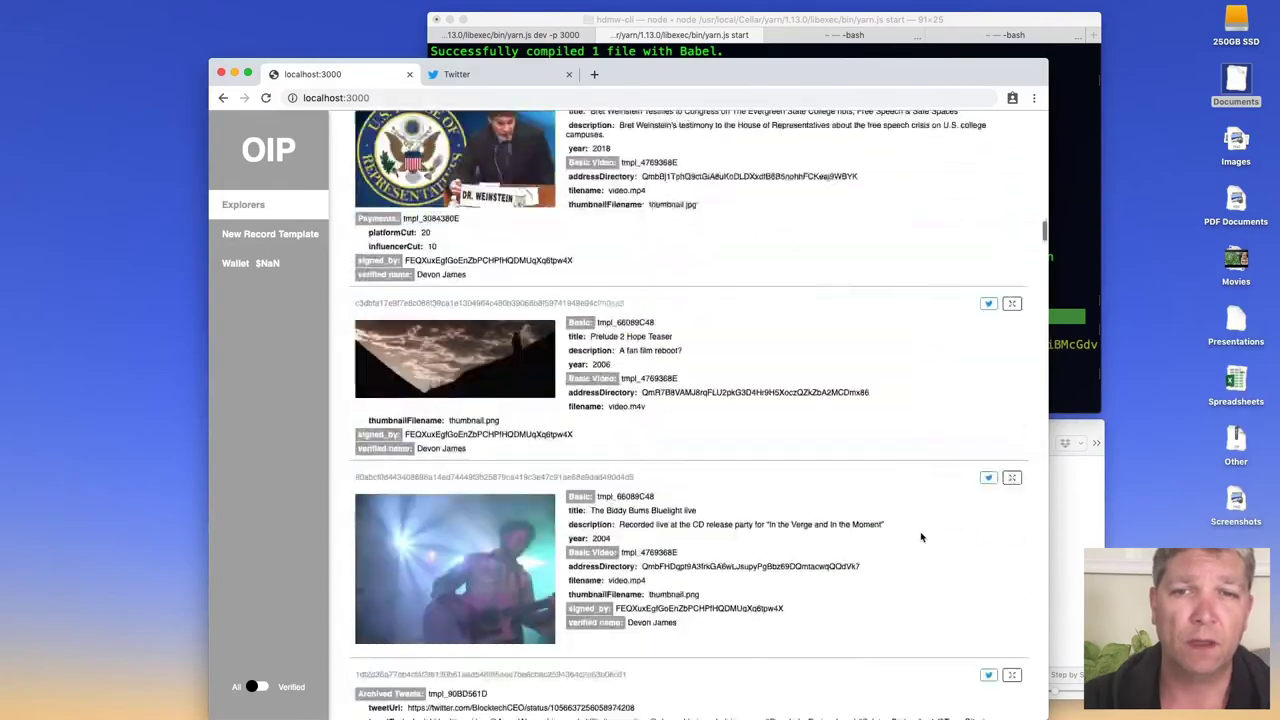
pyautogui.scroll(-15, 921, 537)
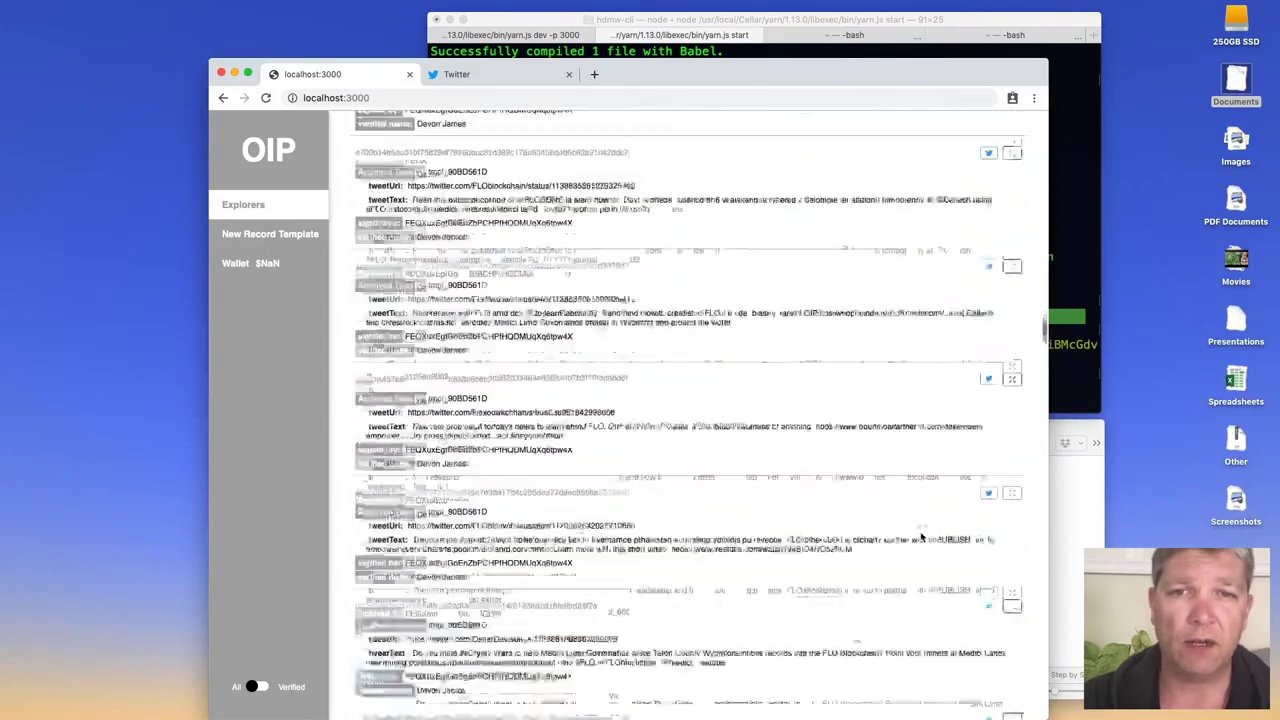
pyautogui.scroll(-15, 921, 537)
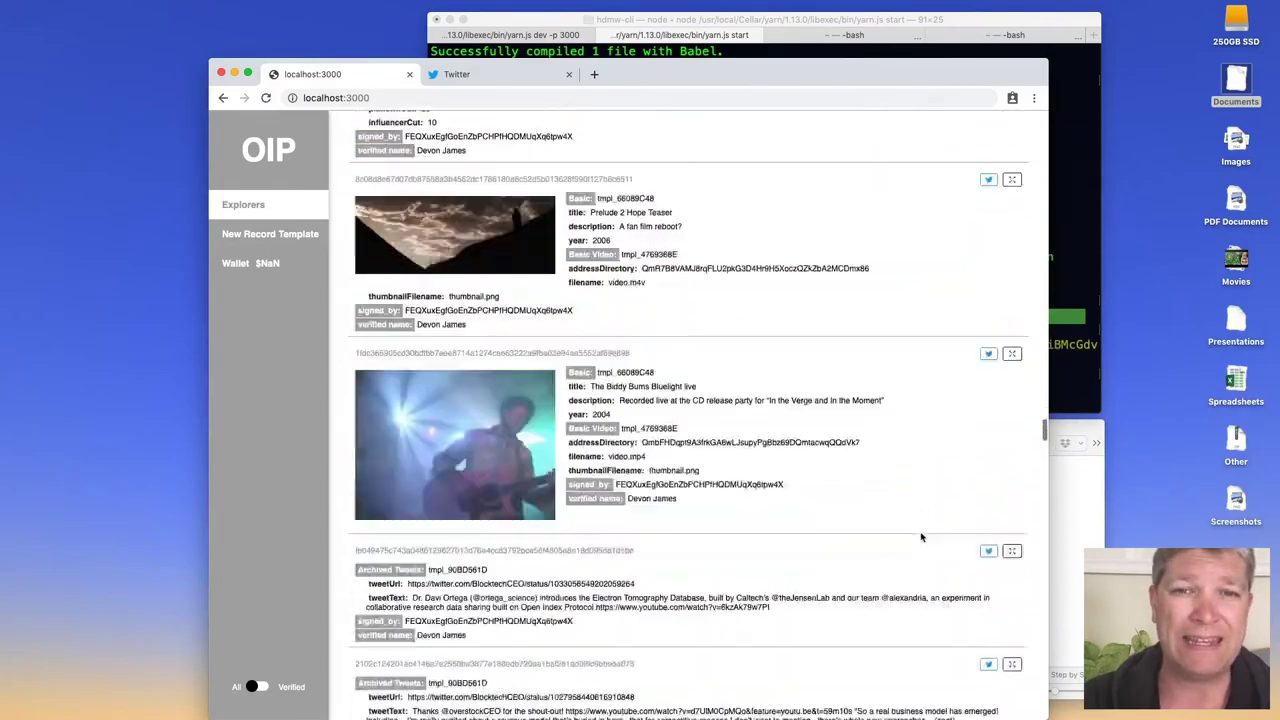
pyautogui.scroll(-15, 921, 537)
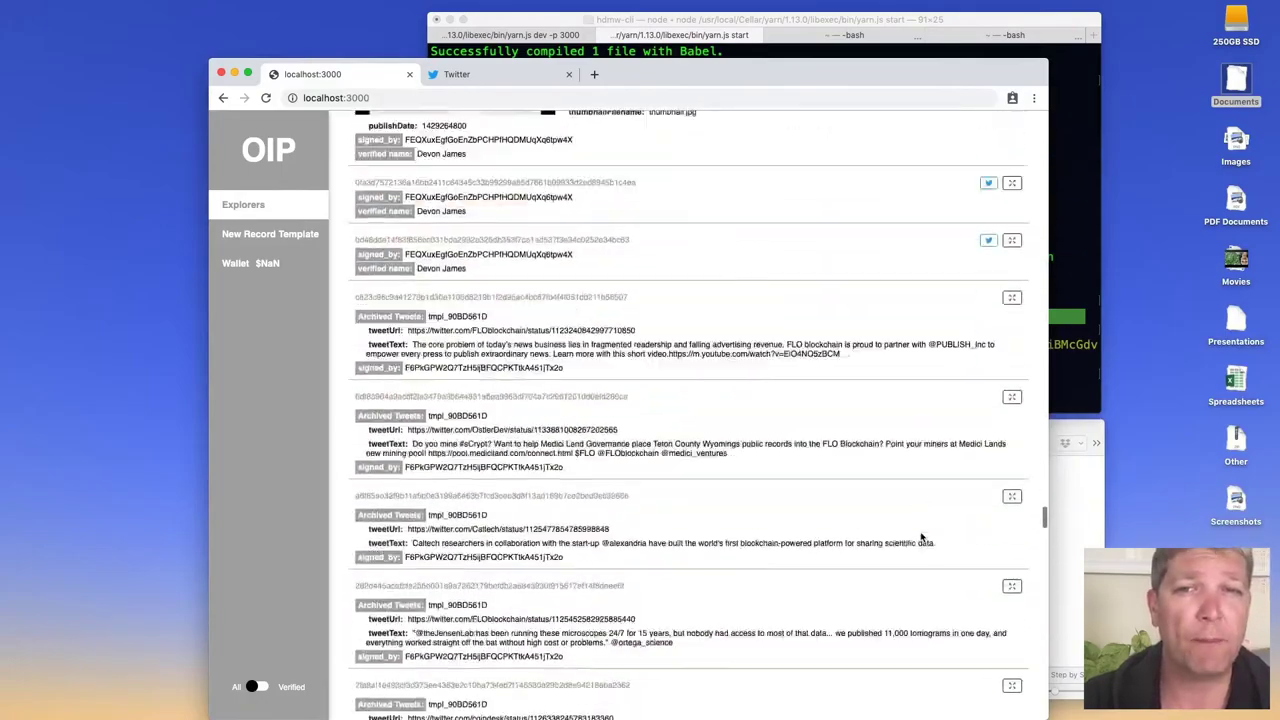
pyautogui.scroll(-15, 921, 537)
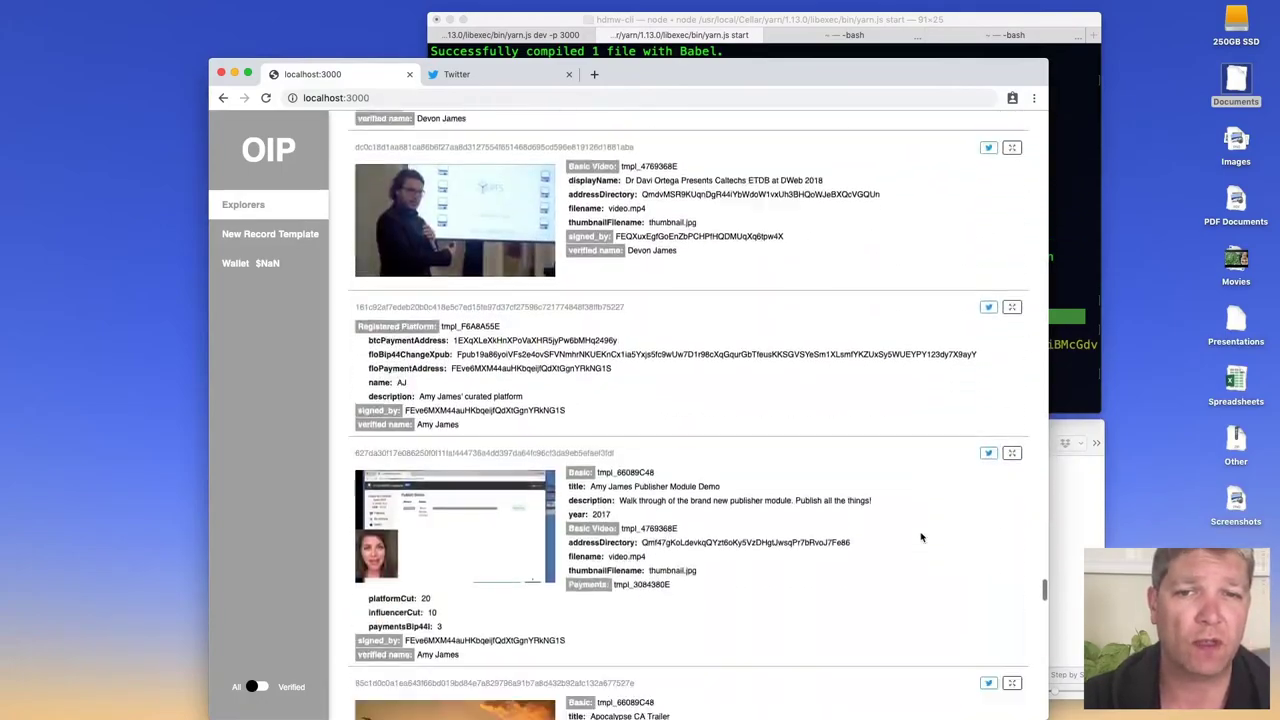
pyautogui.scroll(-15, 921, 537)
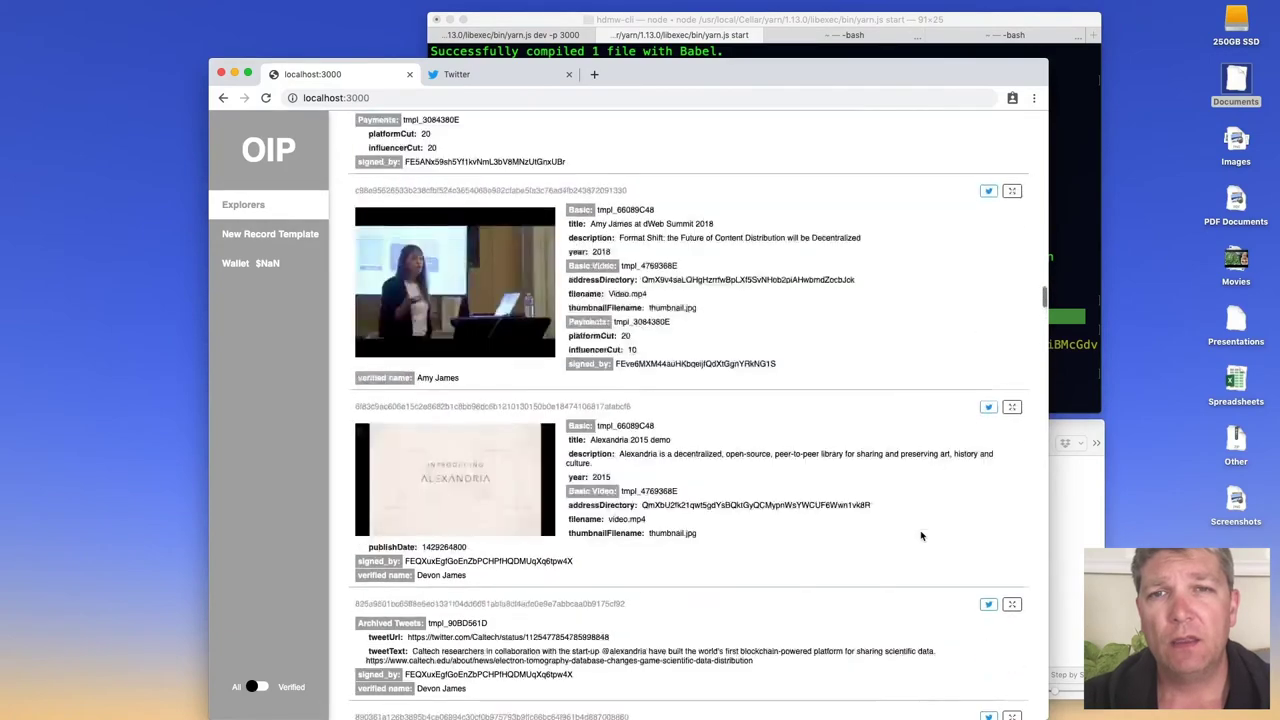
pyautogui.scroll(15, 921, 537)
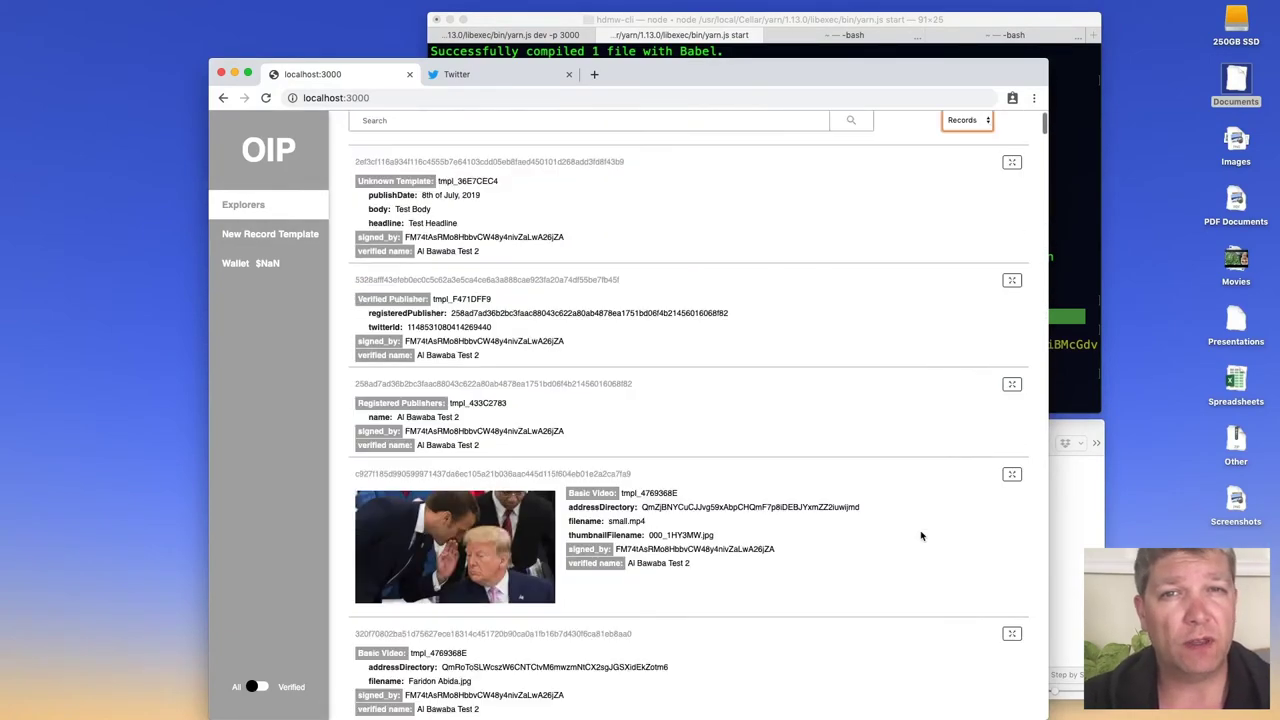
pyautogui.scroll(1, 921, 537)
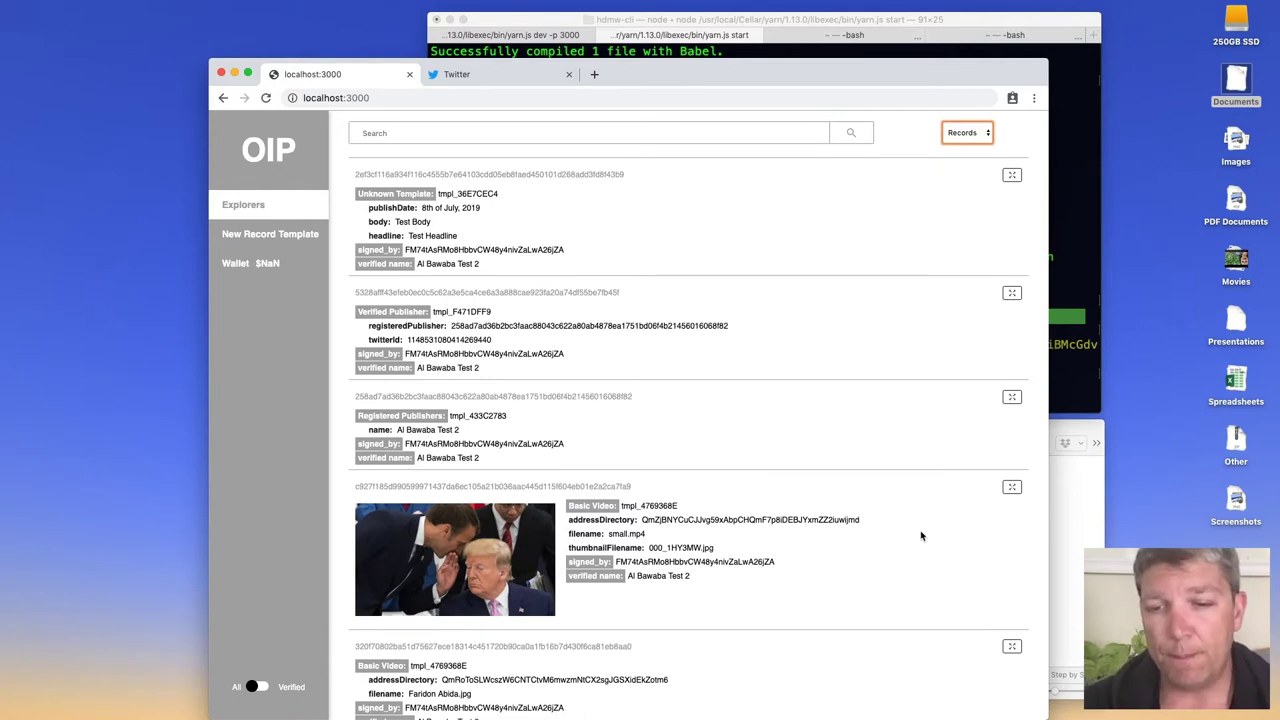
pyautogui.press('super+Tab')
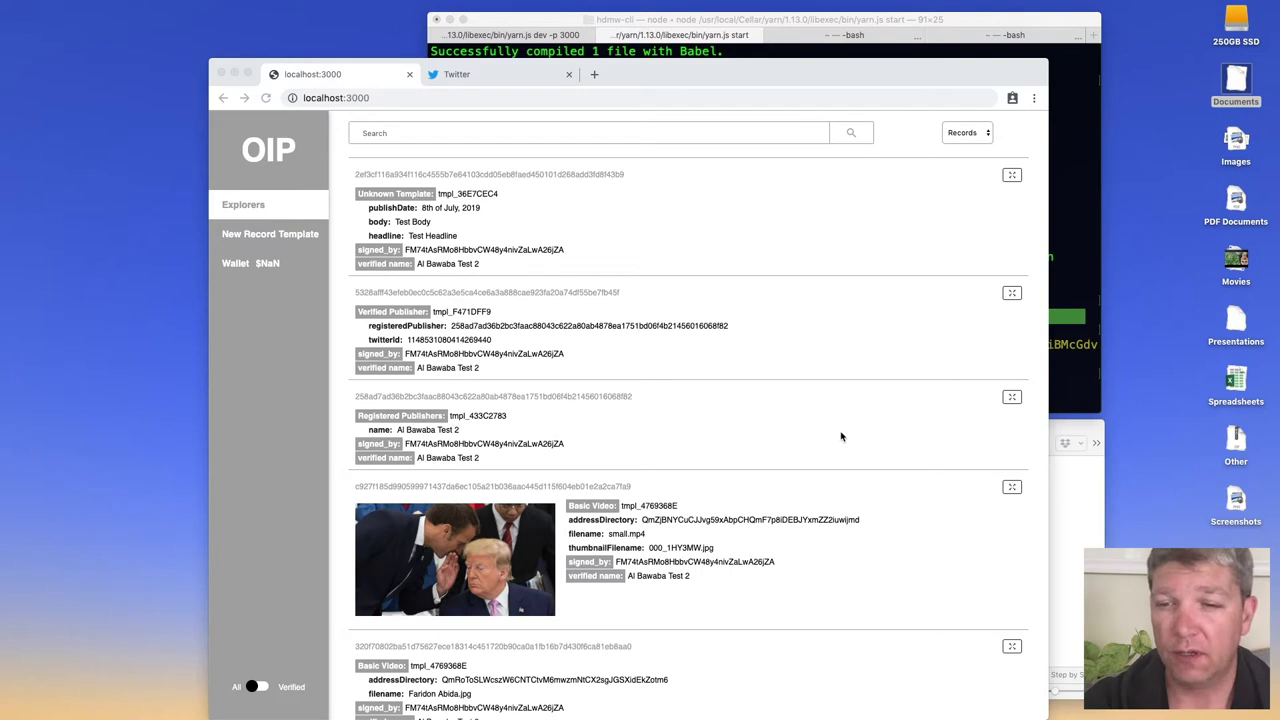
# - Scroll to the bbb_sunflower video record and open its publisher's verification tweet on Twitter
pyautogui.press('super+Tab')
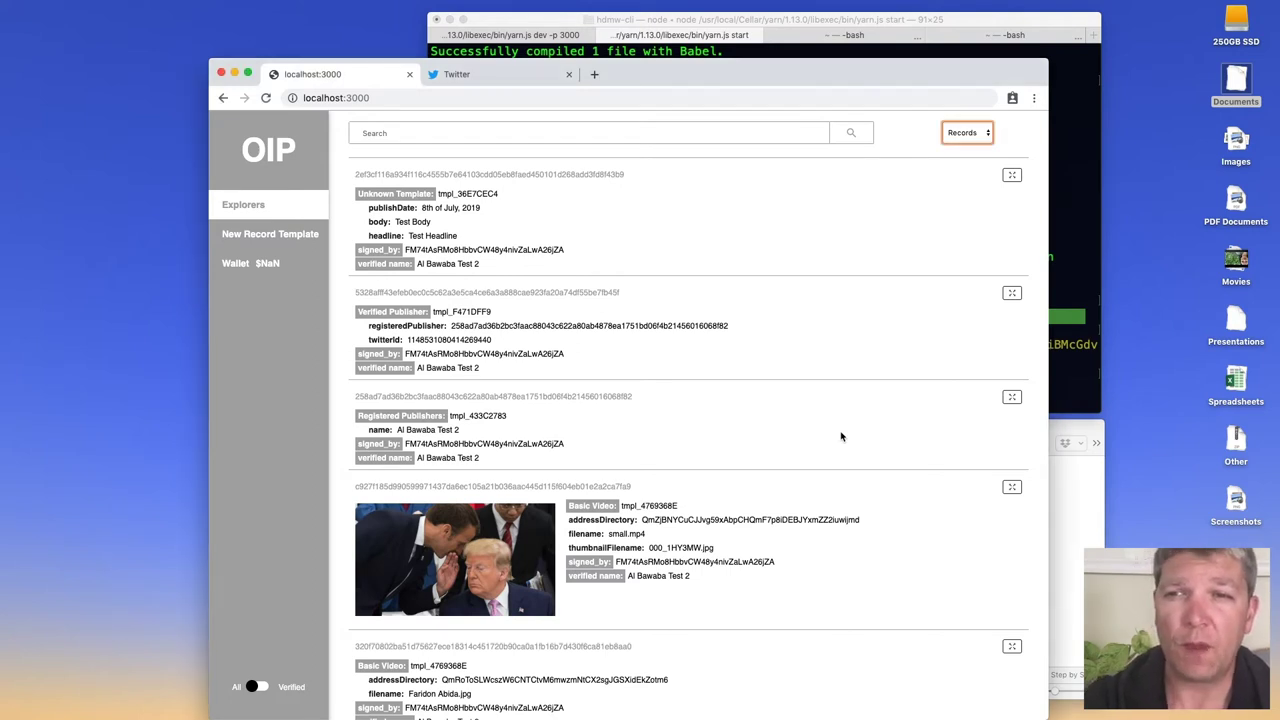
pyautogui.scroll(-15, 855, 514)
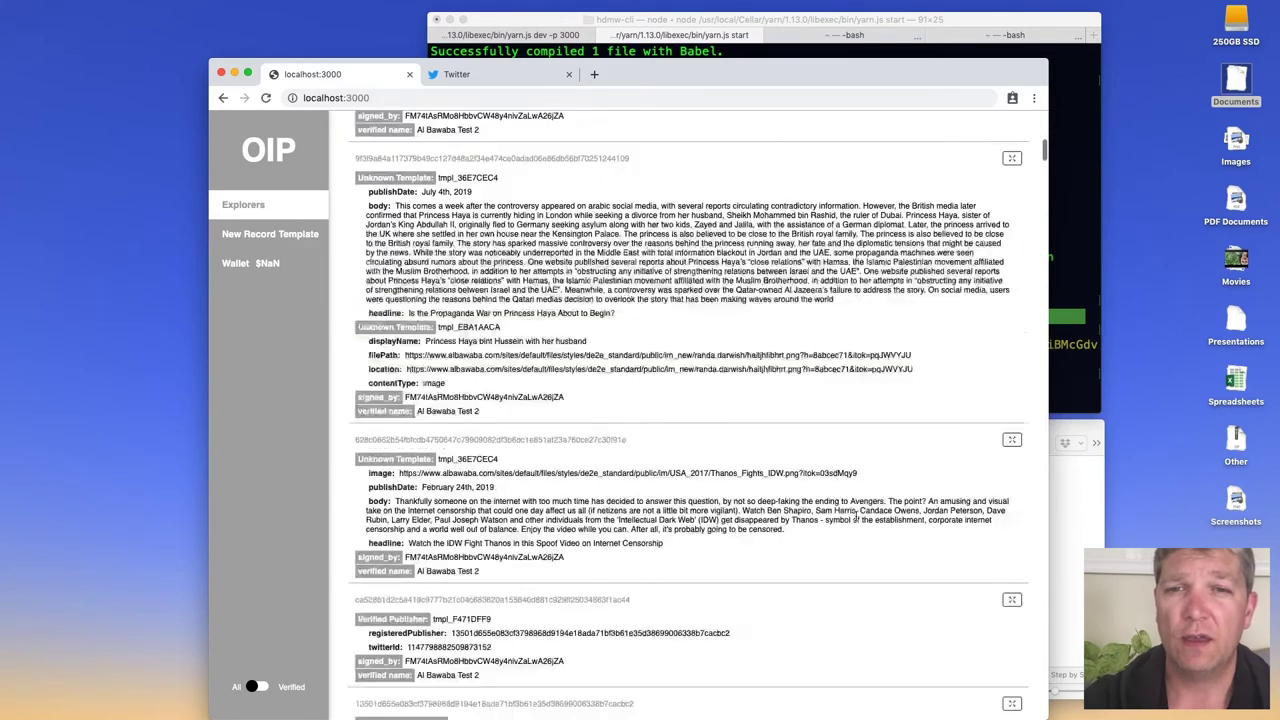
pyautogui.scroll(-5, 855, 514)
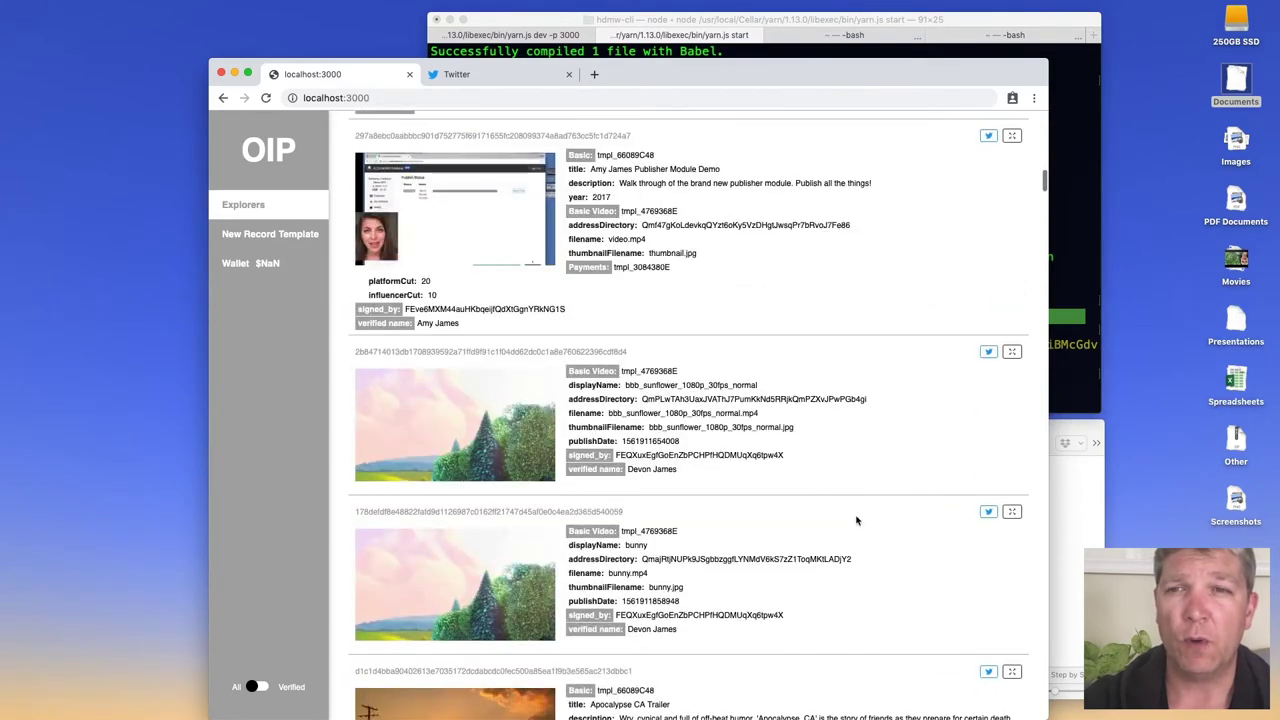
pyautogui.click(988, 353)
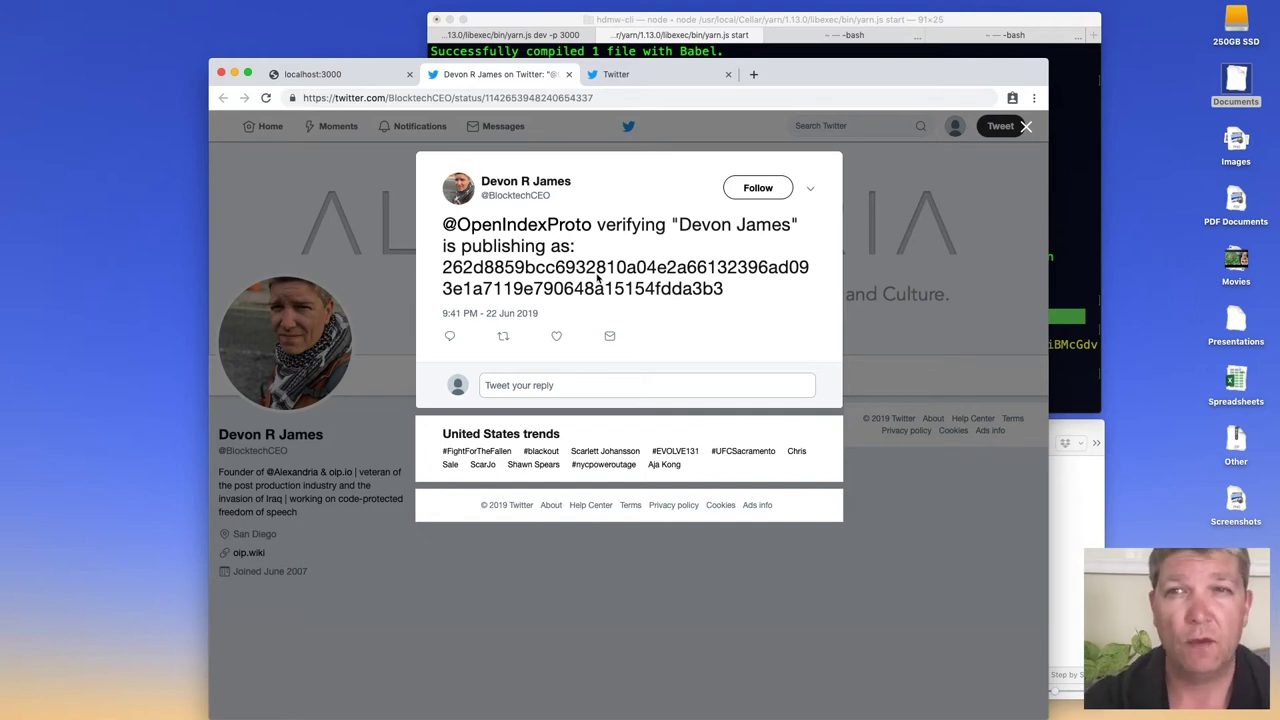
pyautogui.hotkey('ctrl', 'Tab')
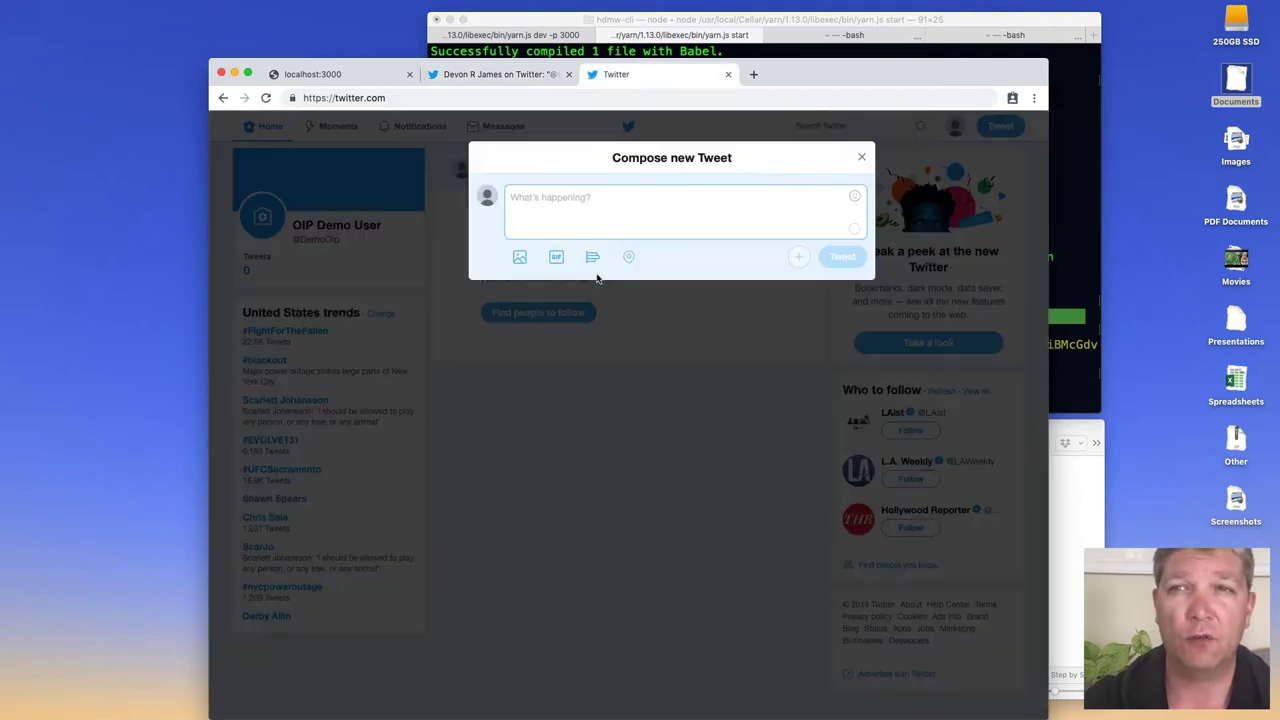
pyautogui.write('@')
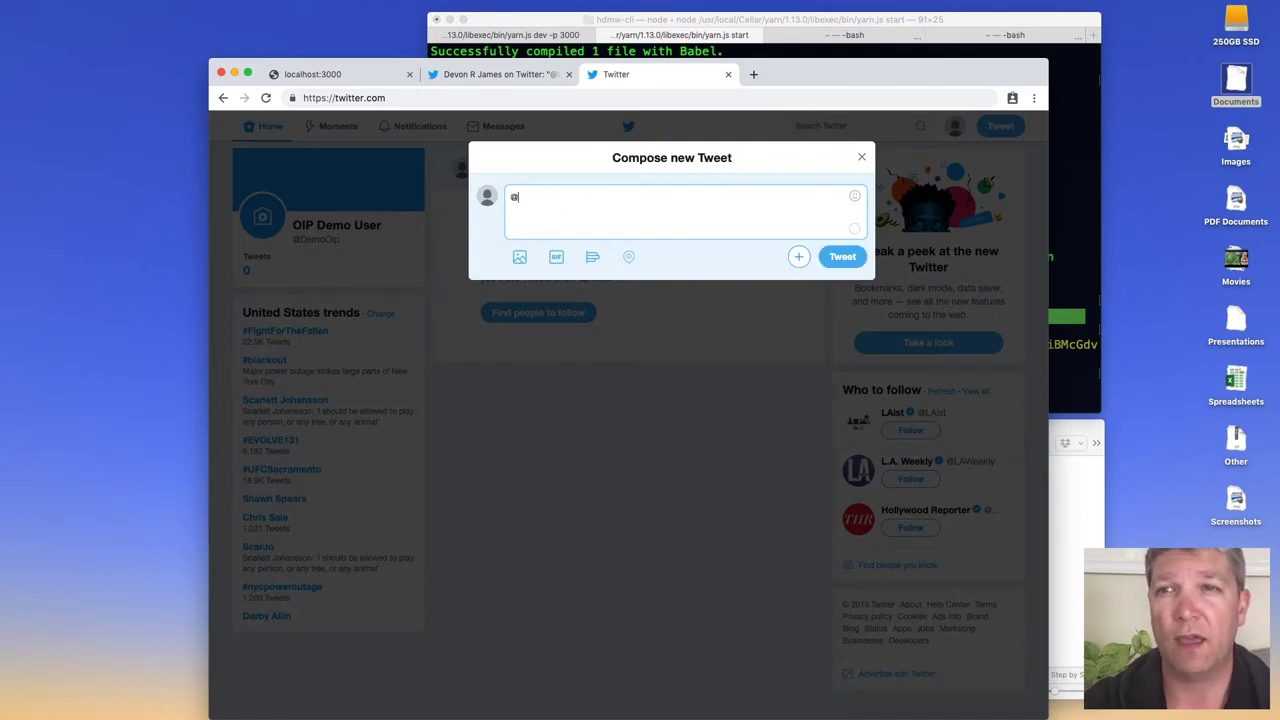
pyautogui.write('OpenIndexP')
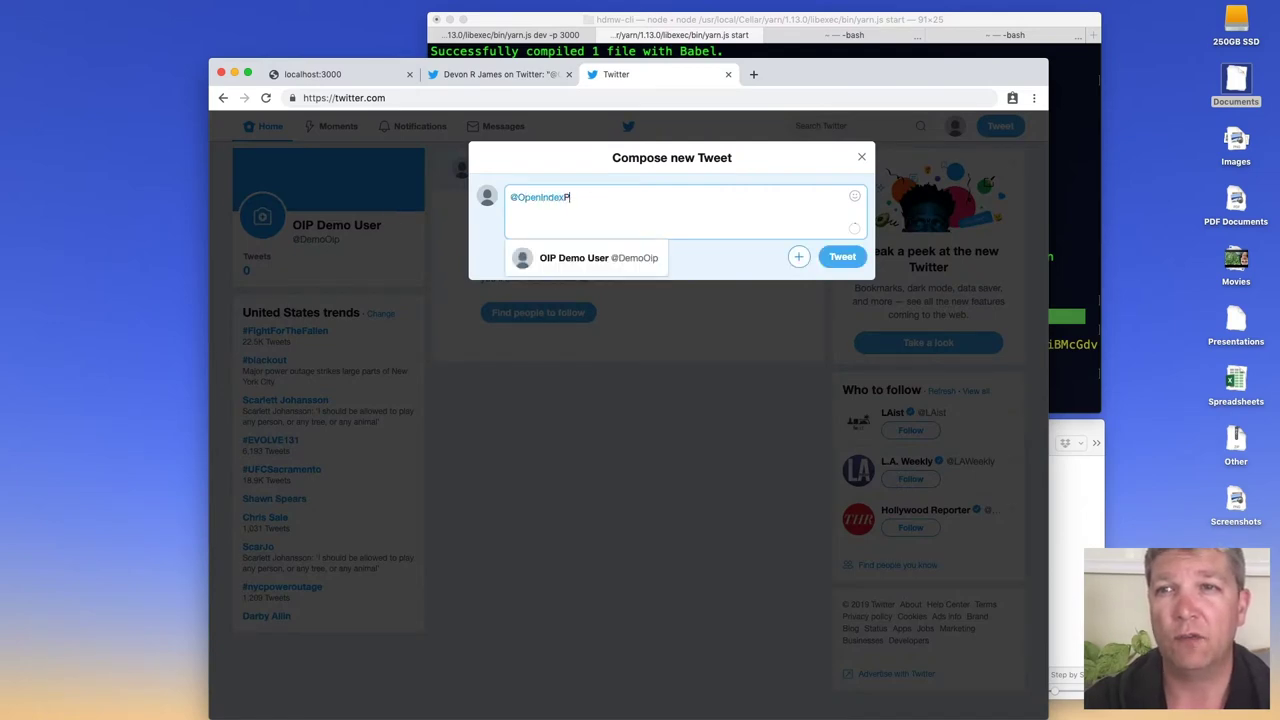
pyautogui.write('roto')
pyautogui.hotkey('ctrl', 'shift', 'Tab')
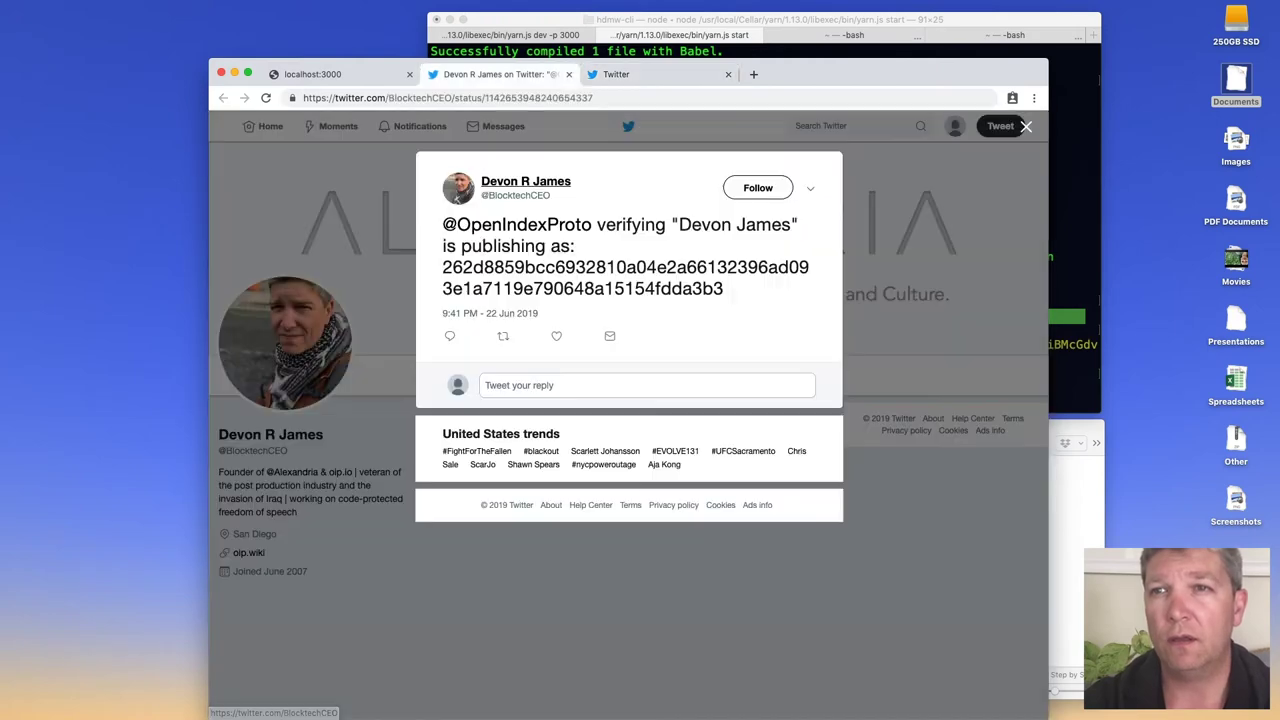
pyautogui.hotkey('ctrl', 'Tab')
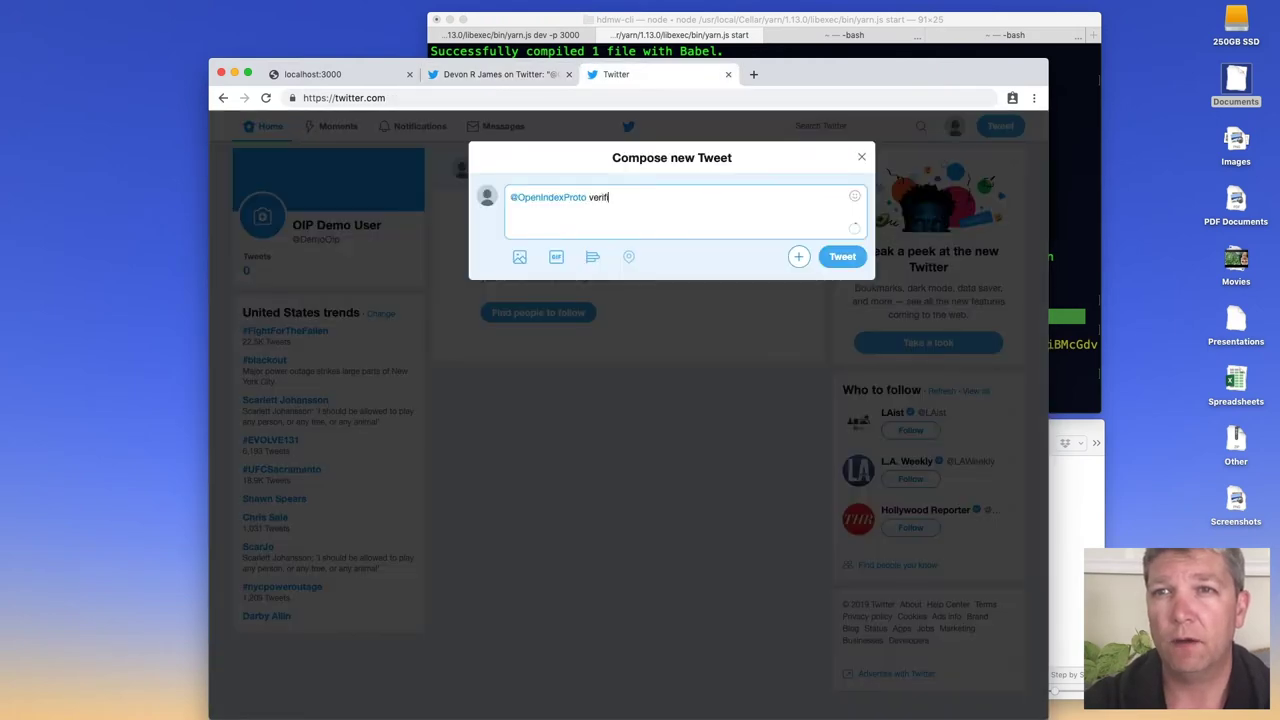
pyautogui.write("verifying '")
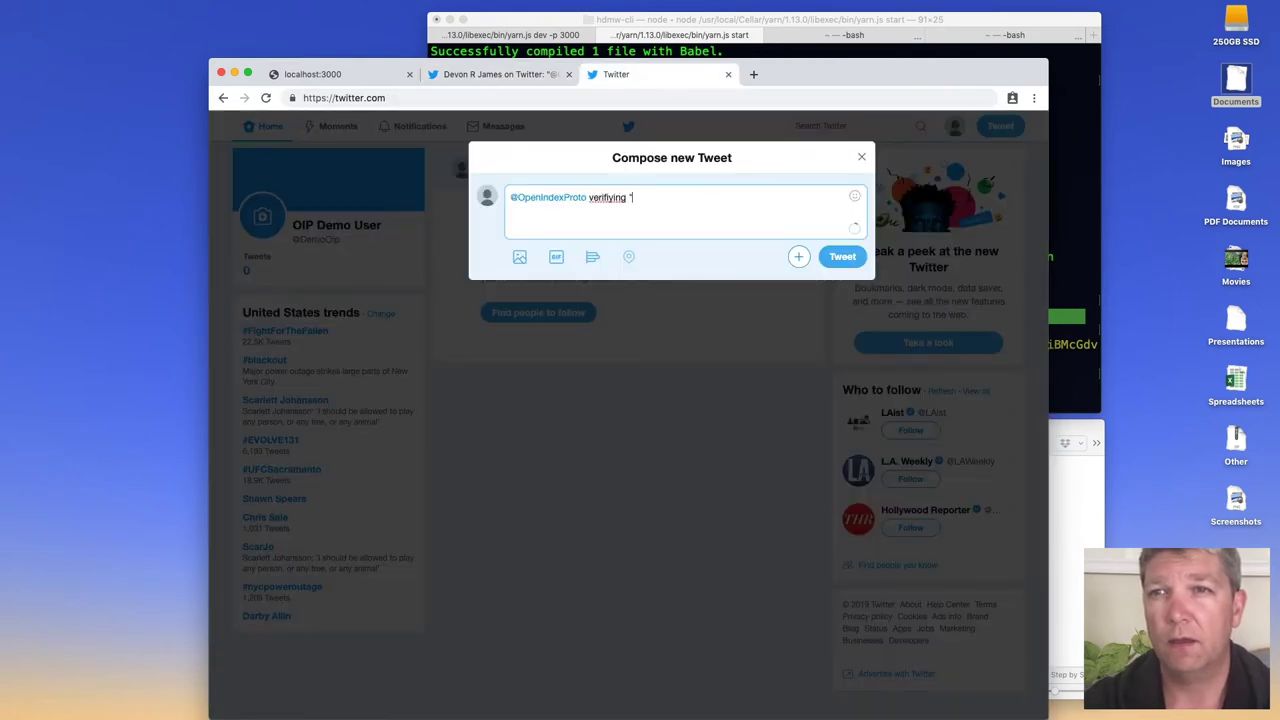
pyautogui.press('BackSpace')
pyautogui.press('BackSpace')
pyautogui.press('BackSpace')
pyautogui.press('BackSpace')
pyautogui.press('BackSpace')
pyautogui.press('BackSpace')
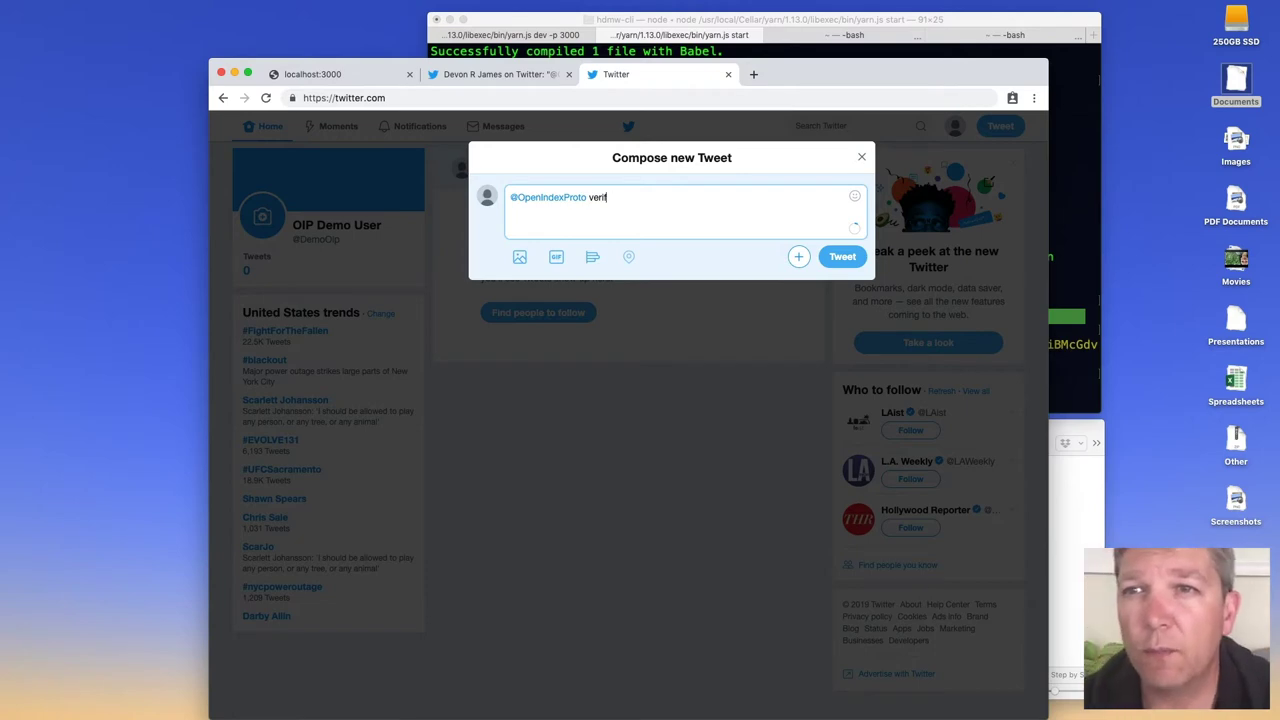
pyautogui.write('ying "')
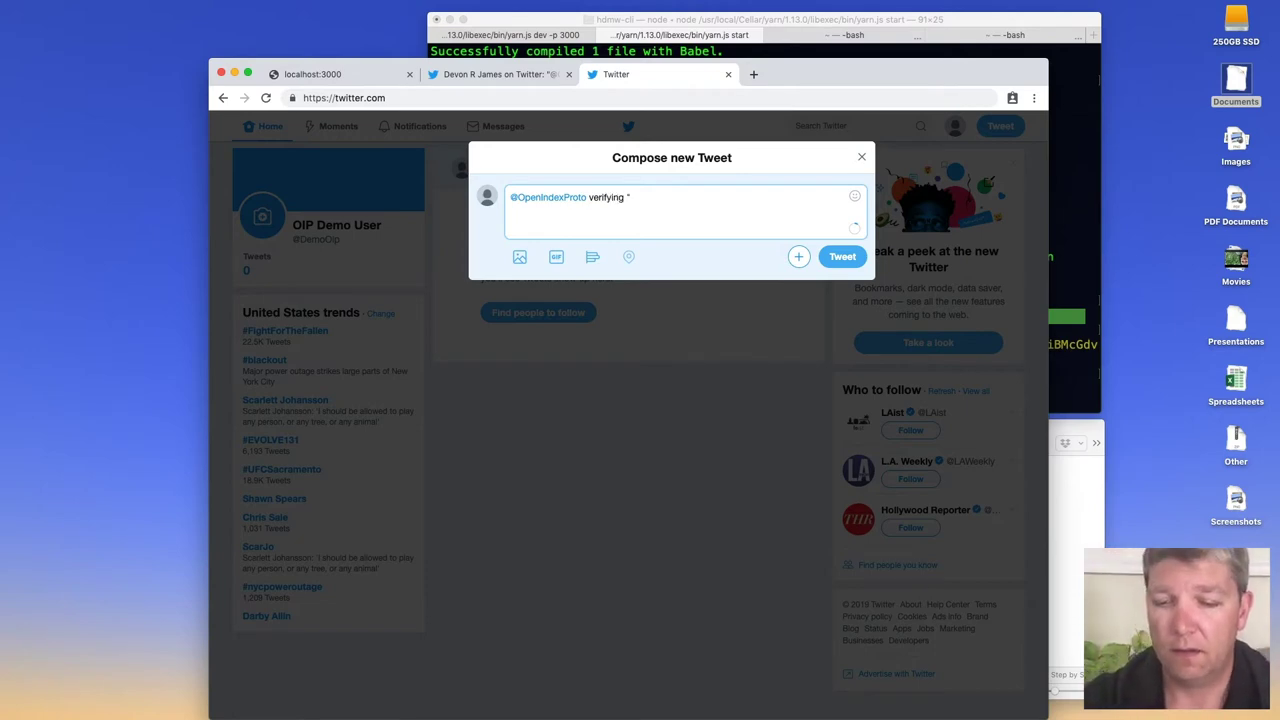
pyautogui.write('Demo User"')
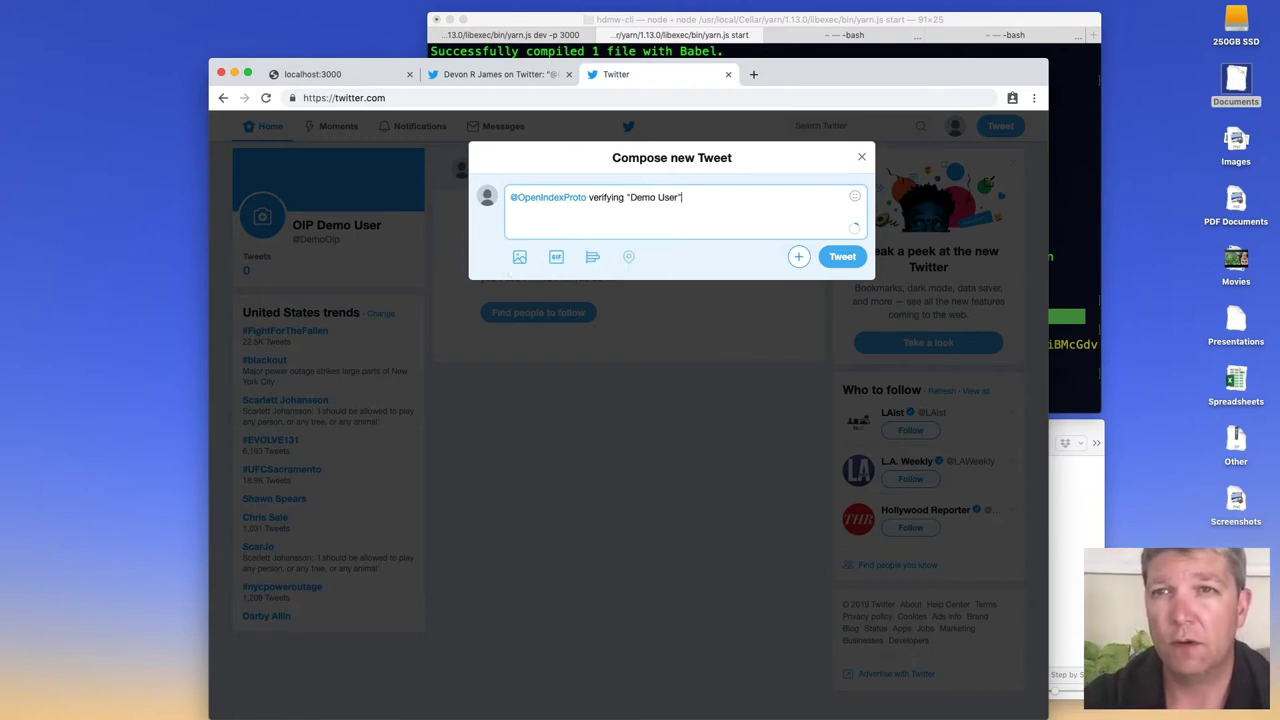
# - Finish the tweet with 'is publishing as:' and the pasted hex publisher address, then send it
pyautogui.hotkey('ctrl', 'shift', 'Tab')
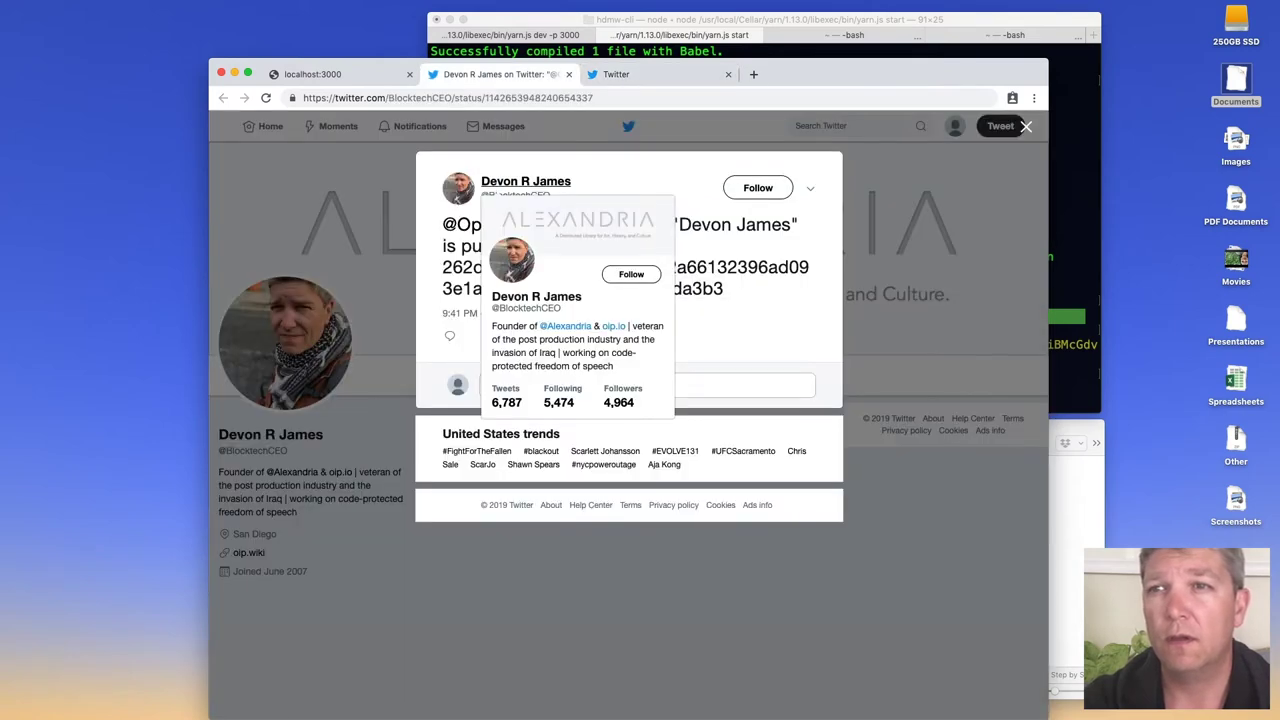
pyautogui.hotkey('ctrl', 'Tab')
pyautogui.write('is publishing a')
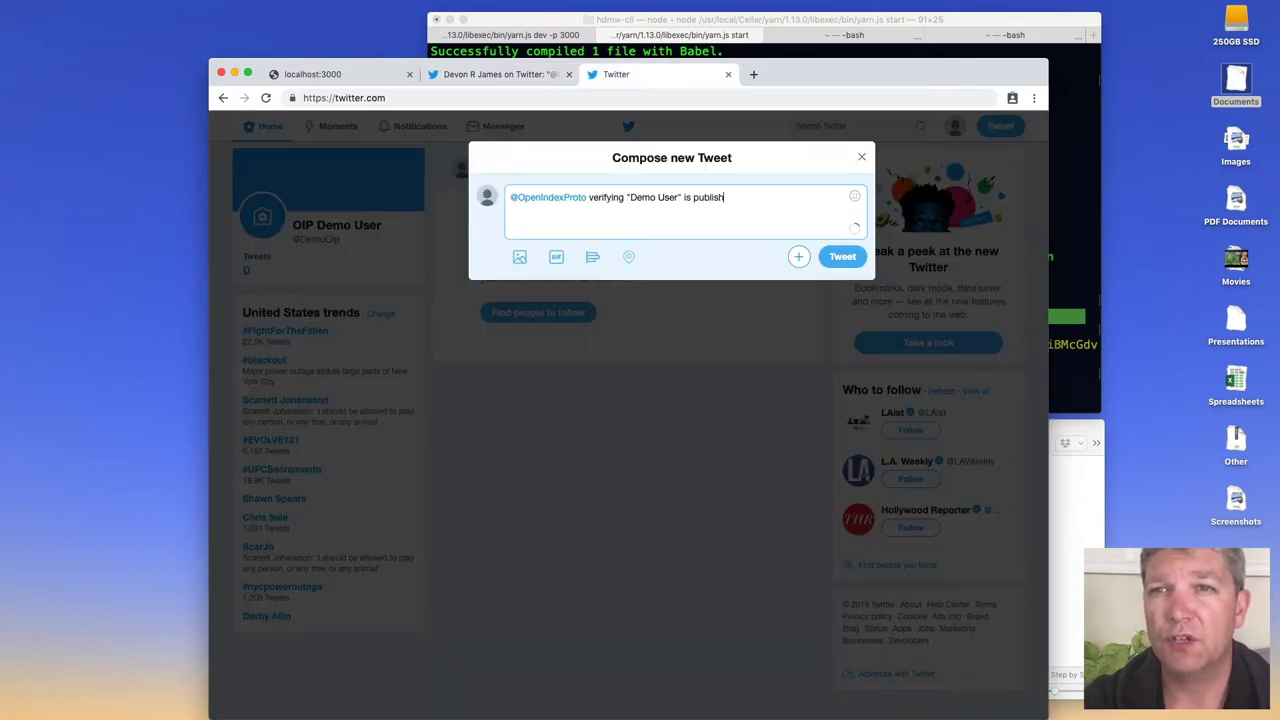
pyautogui.hotkey('ctrl', 'shift', 'Tab')
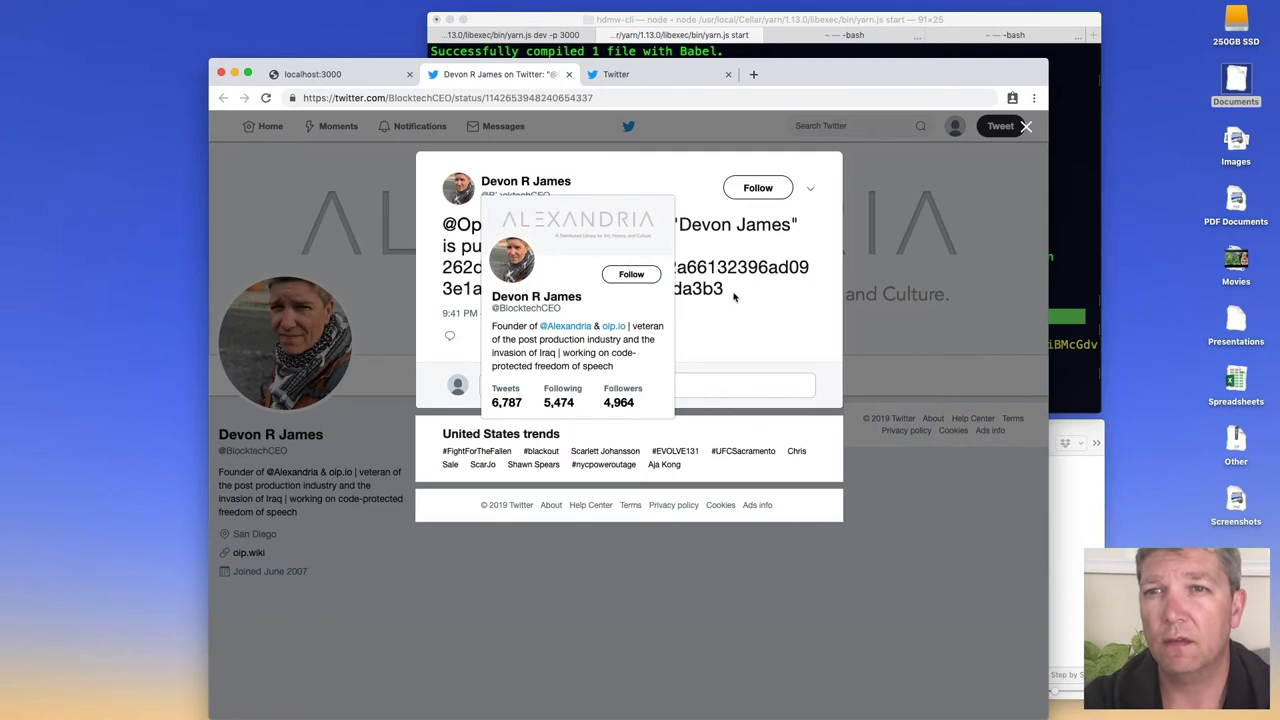
pyautogui.hotkey('ctrl', 'Tab')
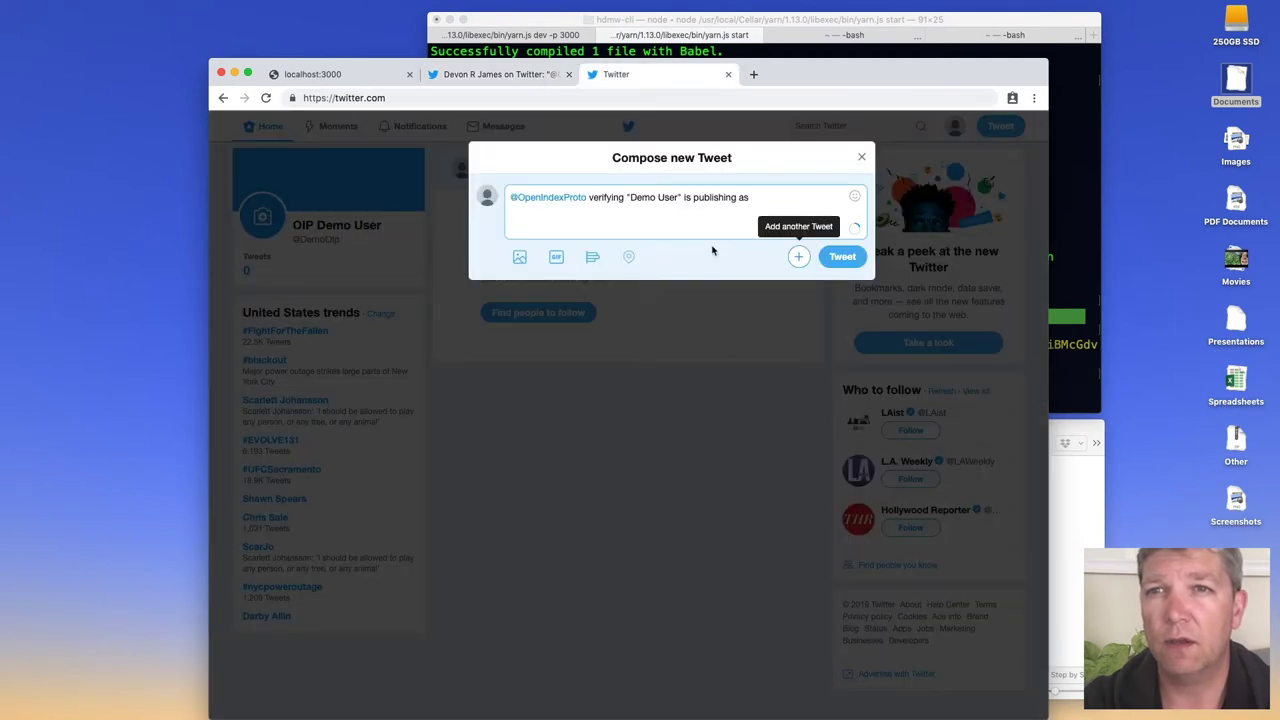
pyautogui.write('s:')
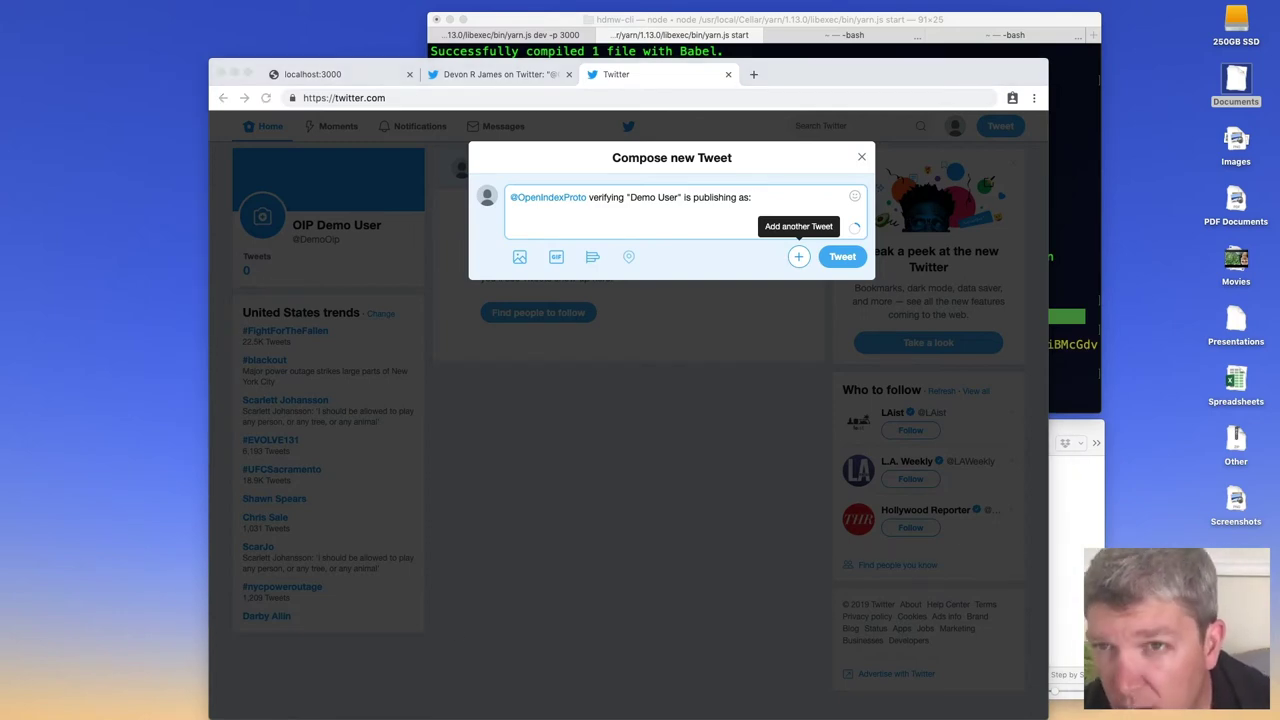
pyautogui.click(665, 215)
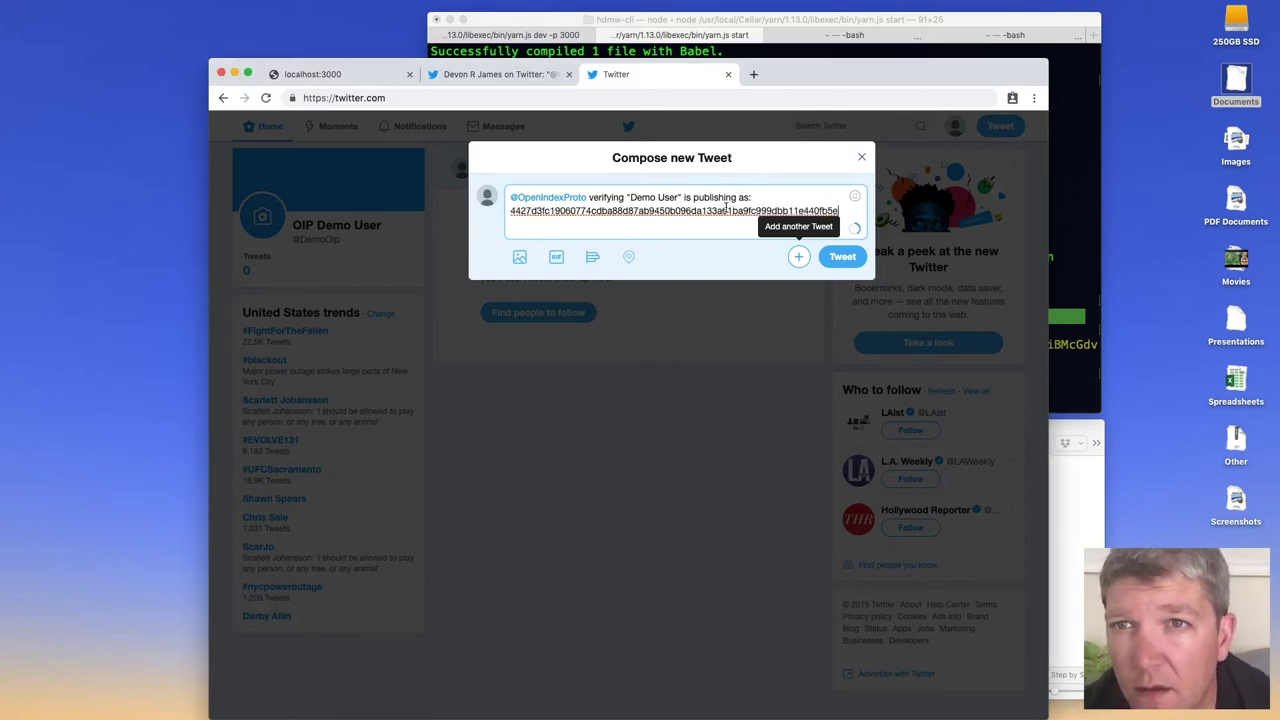
pyautogui.click(842, 258)
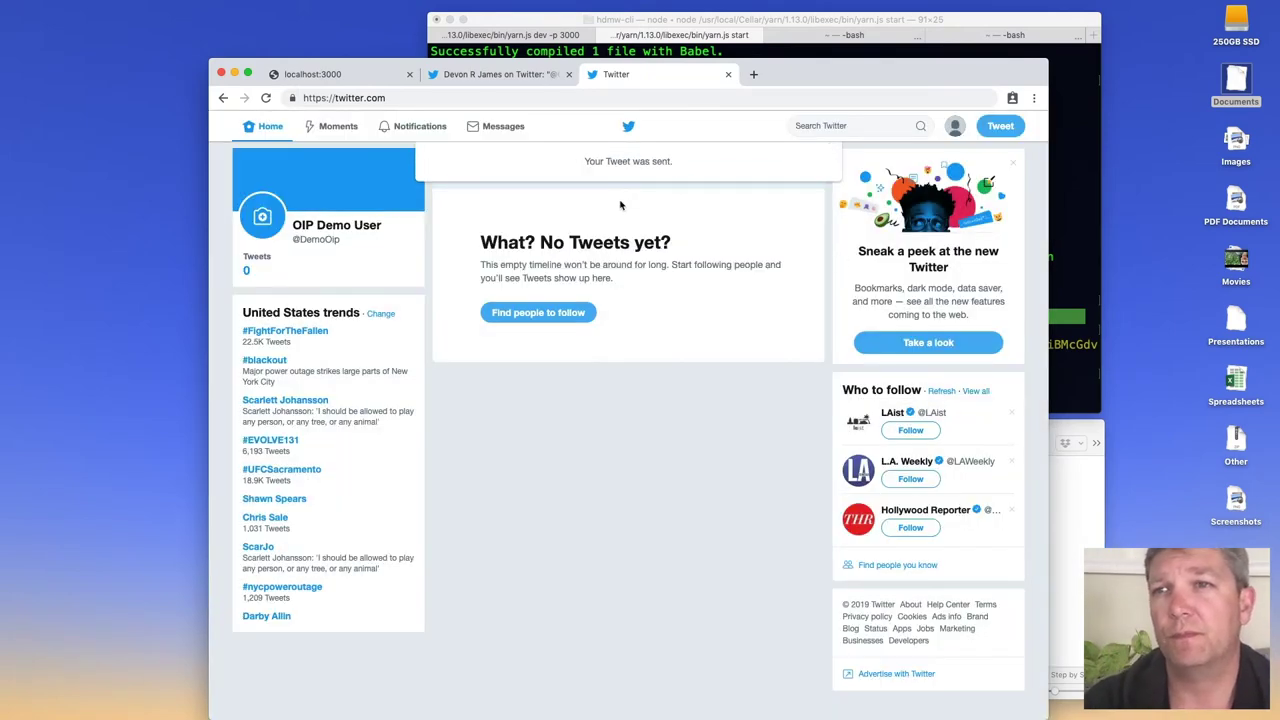
# - Open the new verification tweet from the demo profile's Tweets & replies and select its status ID
pyautogui.click(252, 273)
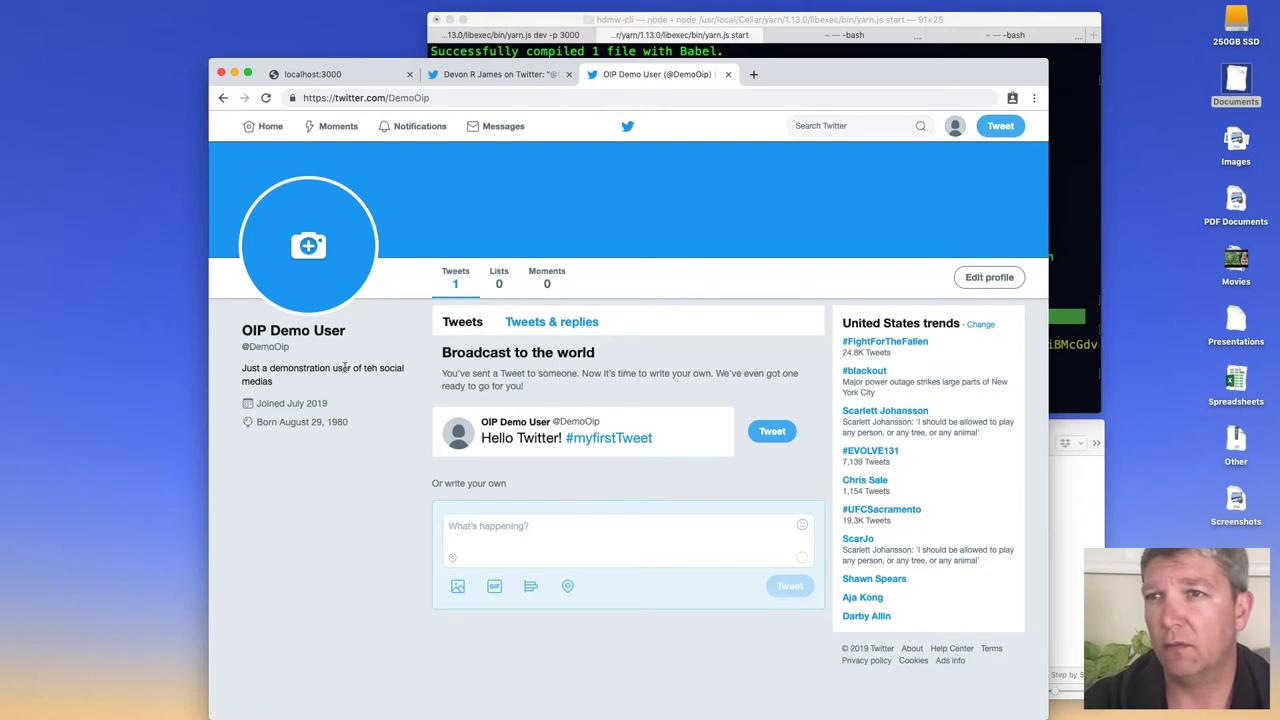
pyautogui.click(481, 97)
pyautogui.press('Return')
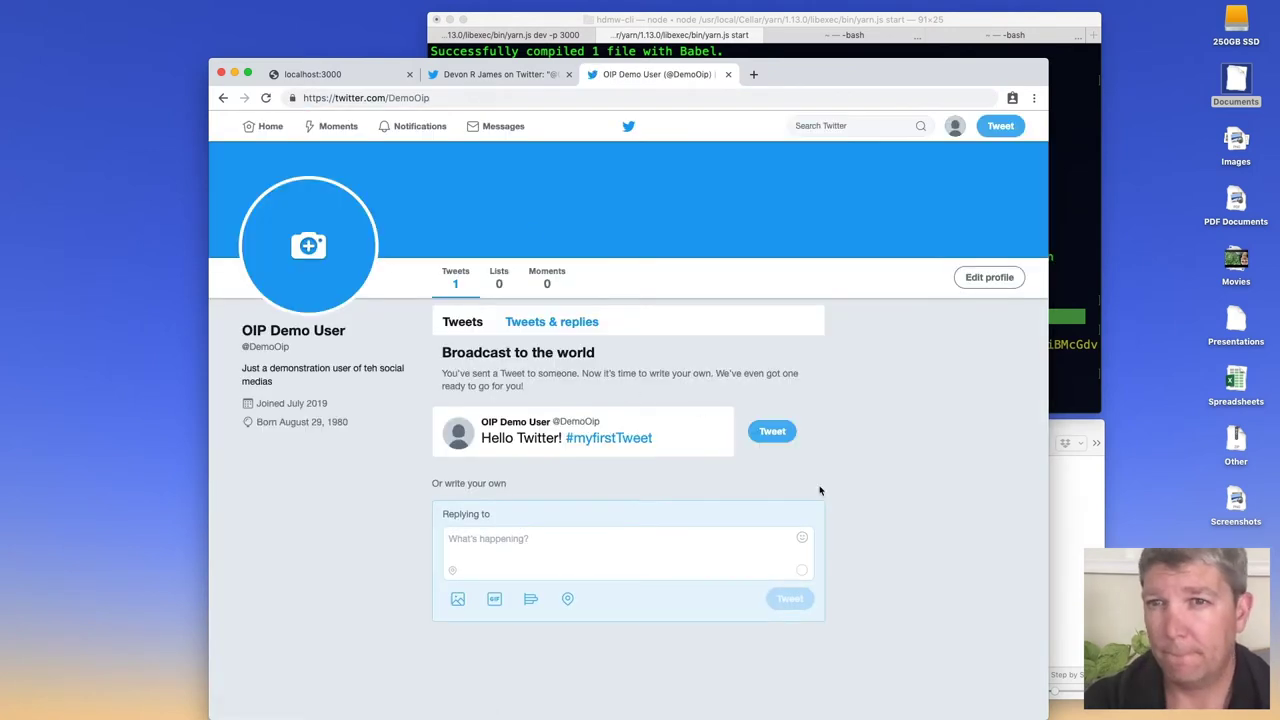
pyautogui.click(548, 323)
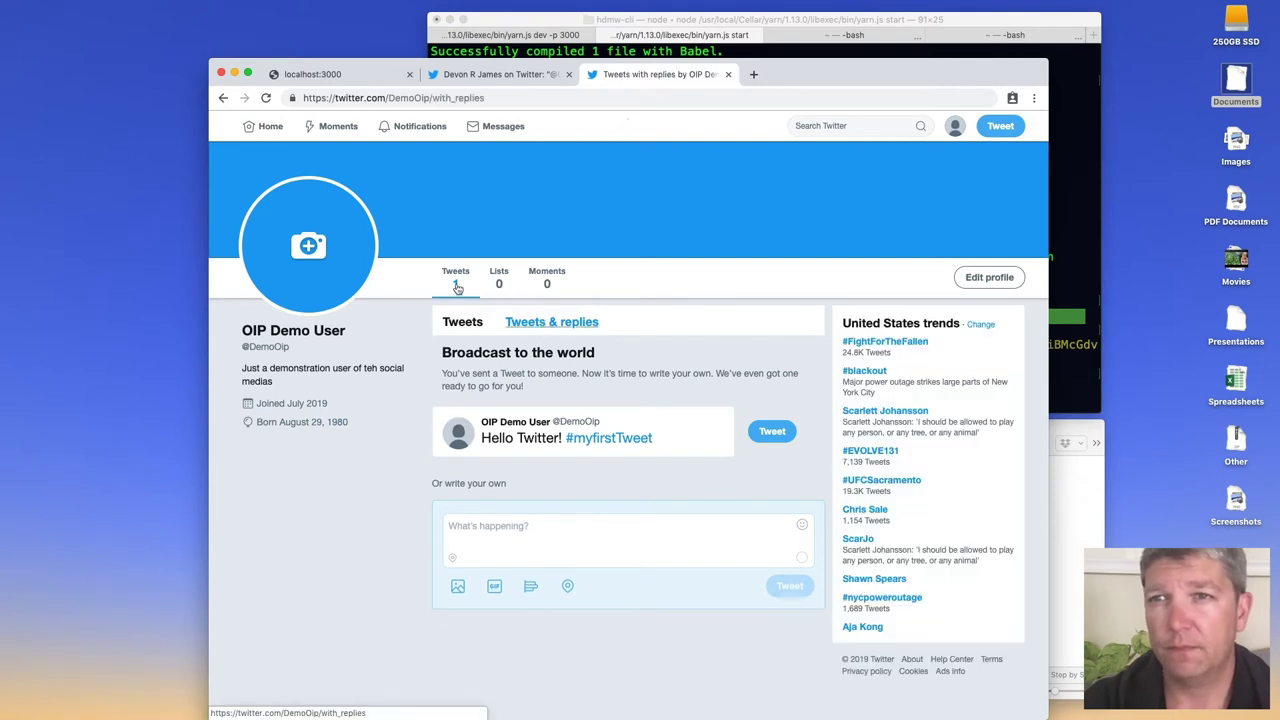
pyautogui.click(613, 348)
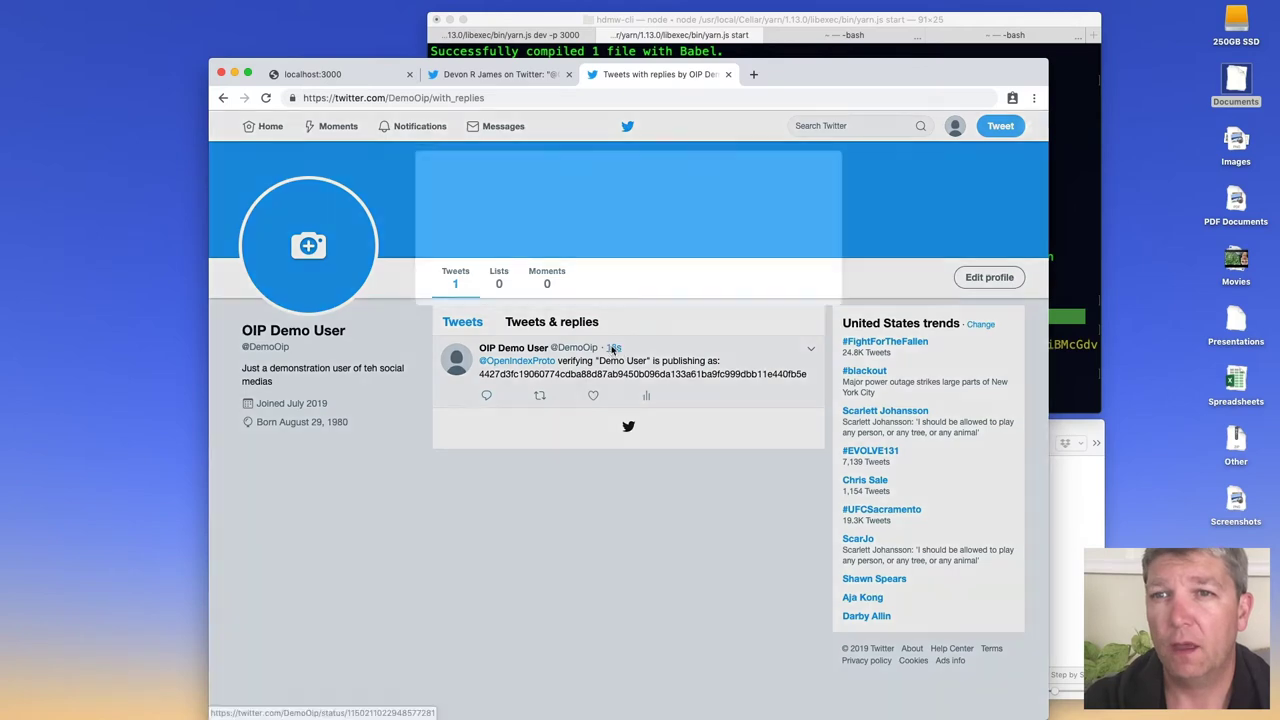
pyautogui.doubleClick(519, 97)
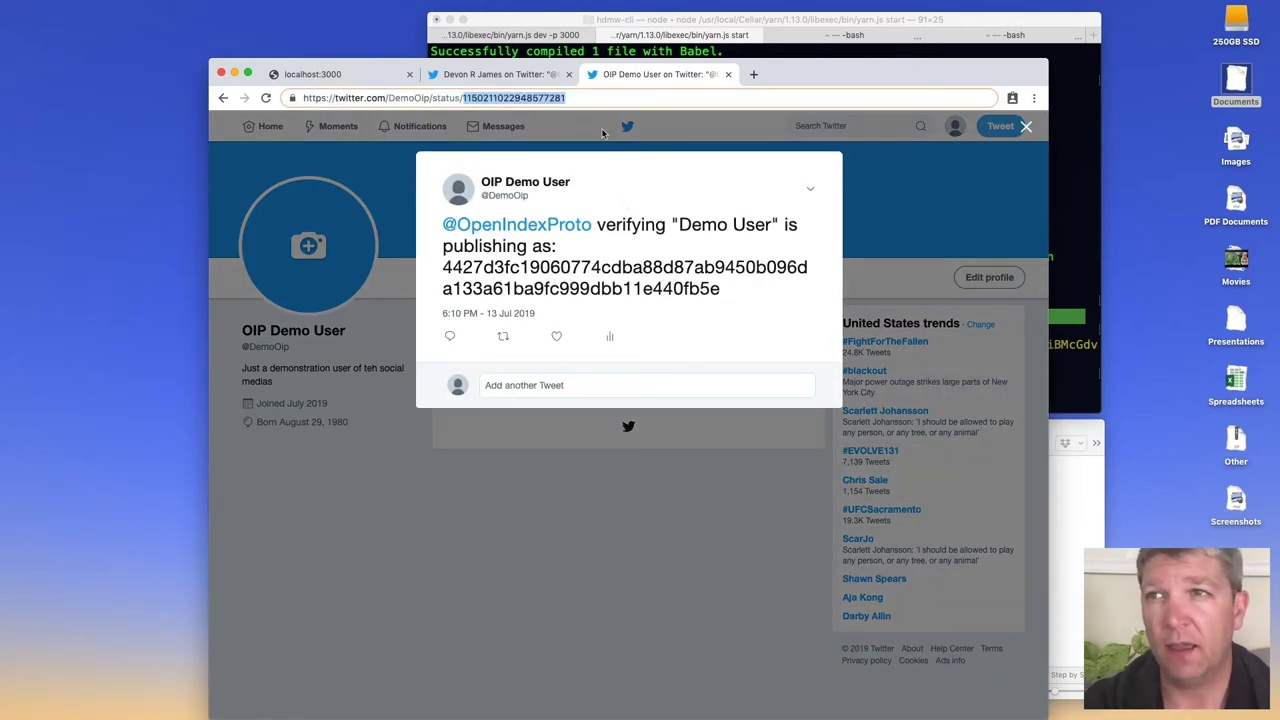
pyautogui.press('super+1')
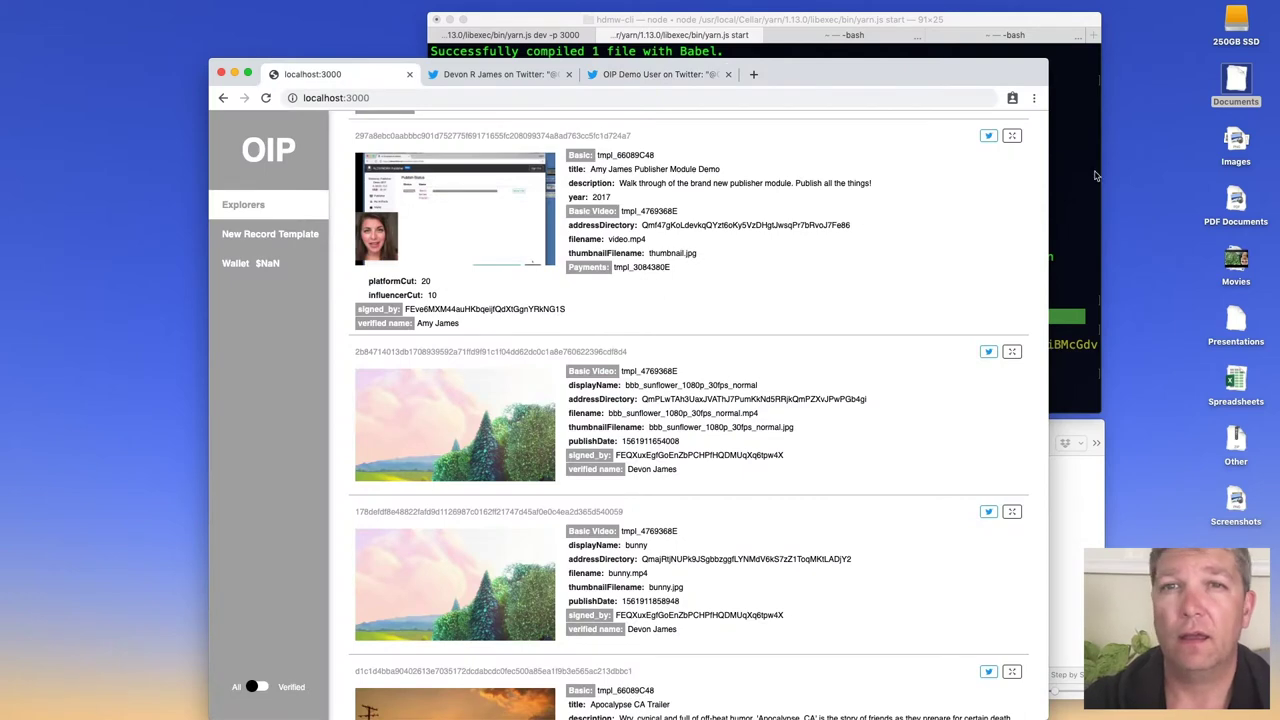
# - List templates instead of records and search the page for '433c'
pyautogui.scroll(10, 1040, 130)
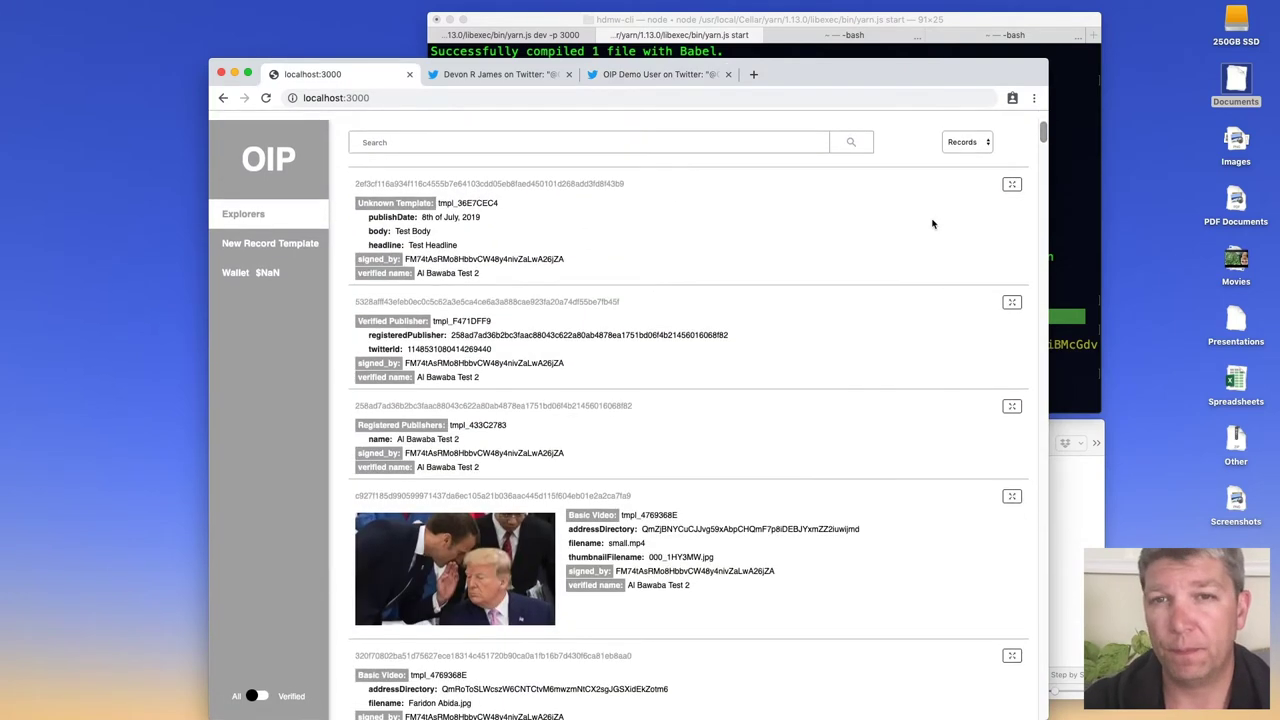
pyautogui.click(966, 132)
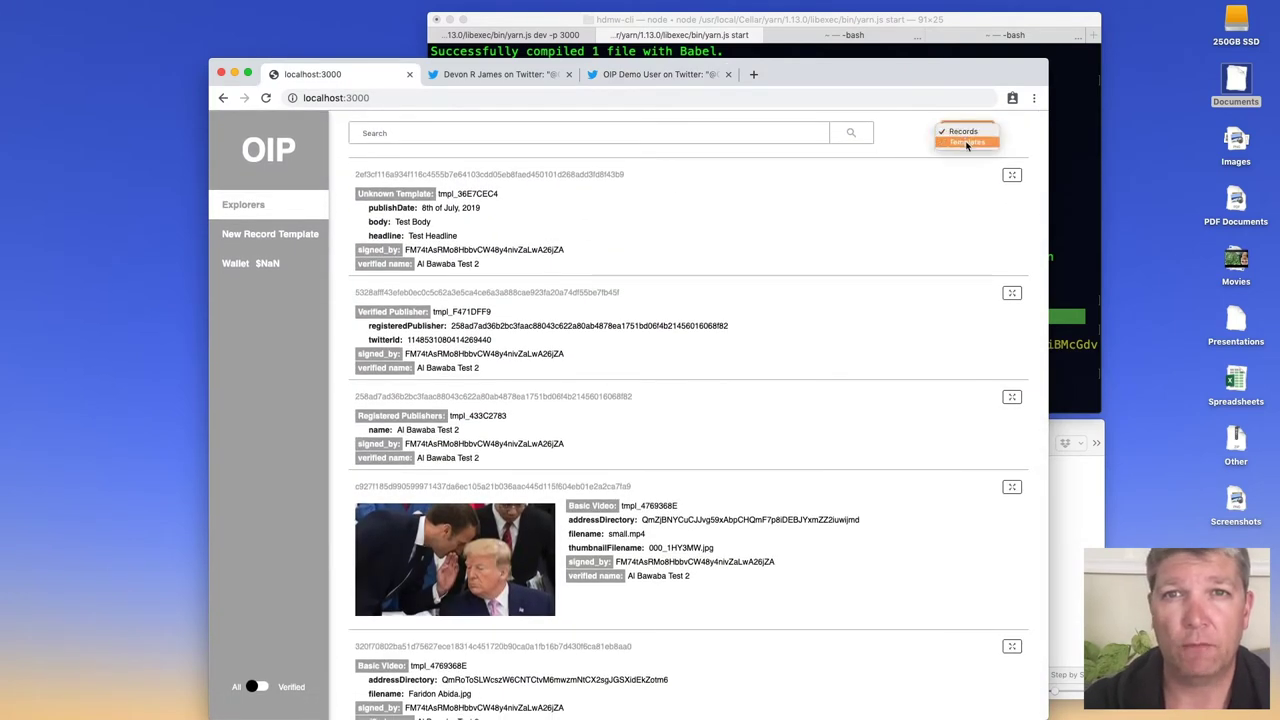
pyautogui.click(966, 141)
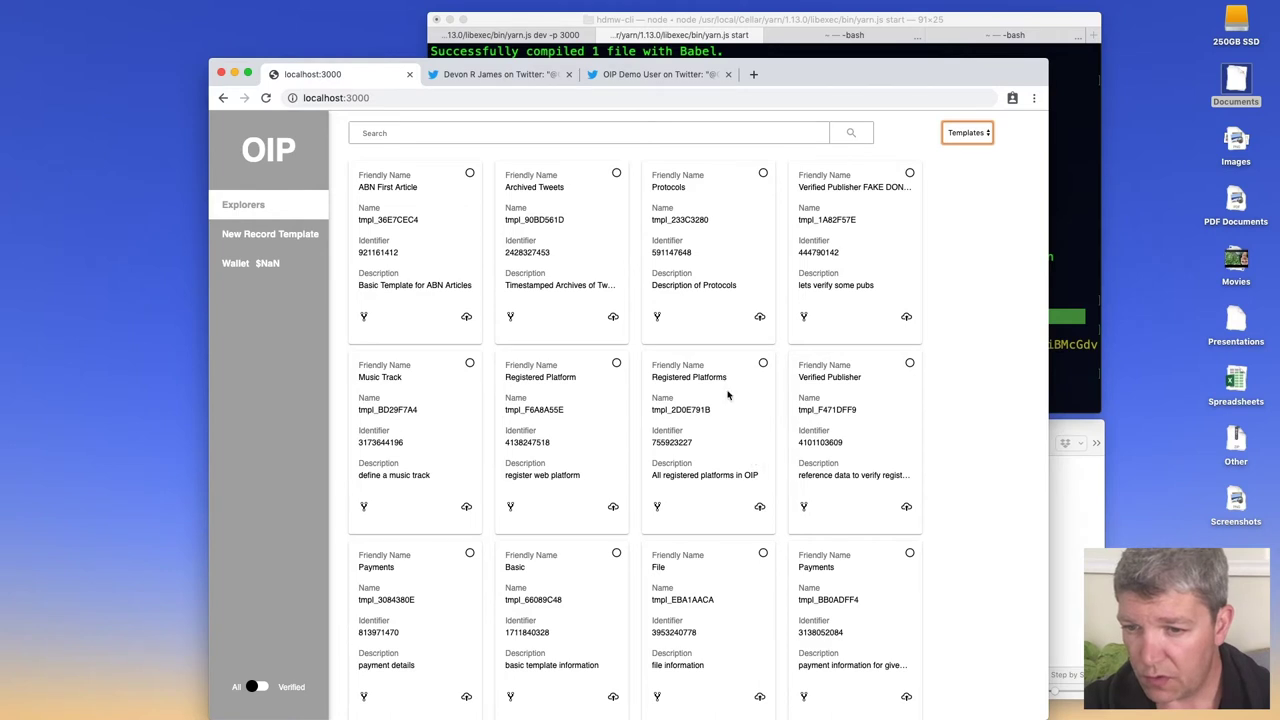
pyautogui.press('super+f')
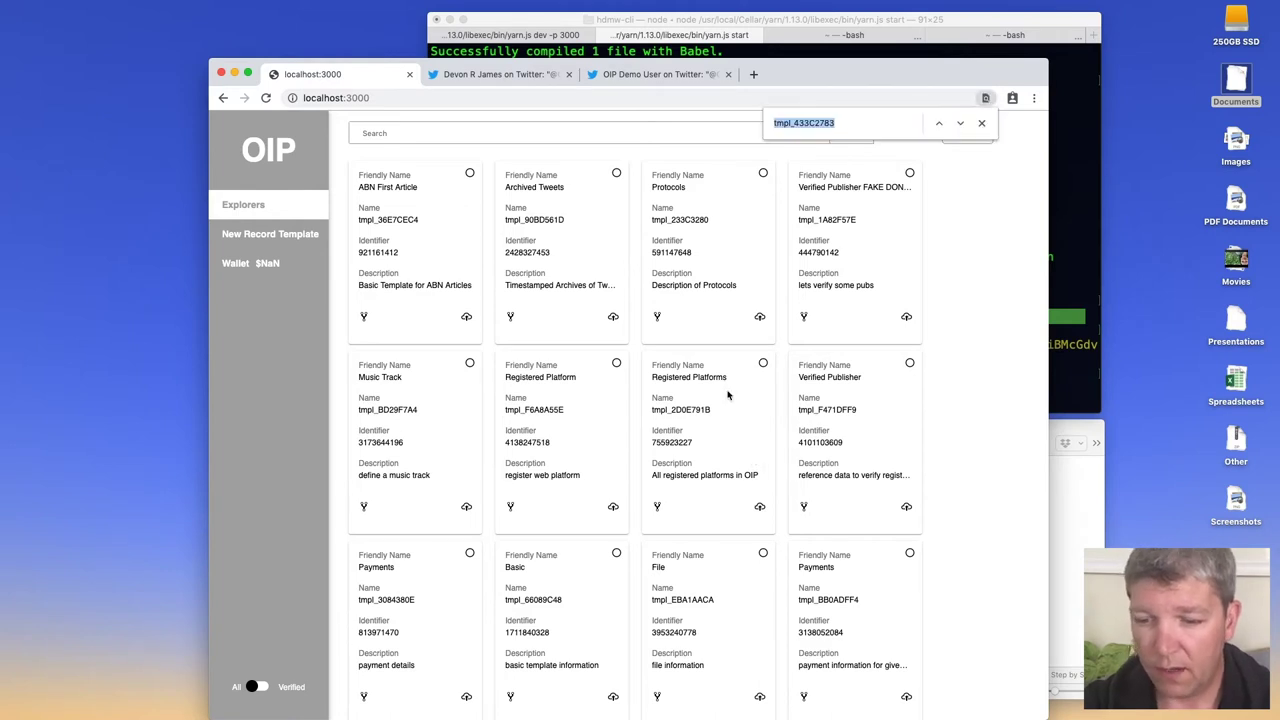
pyautogui.write('433c2')
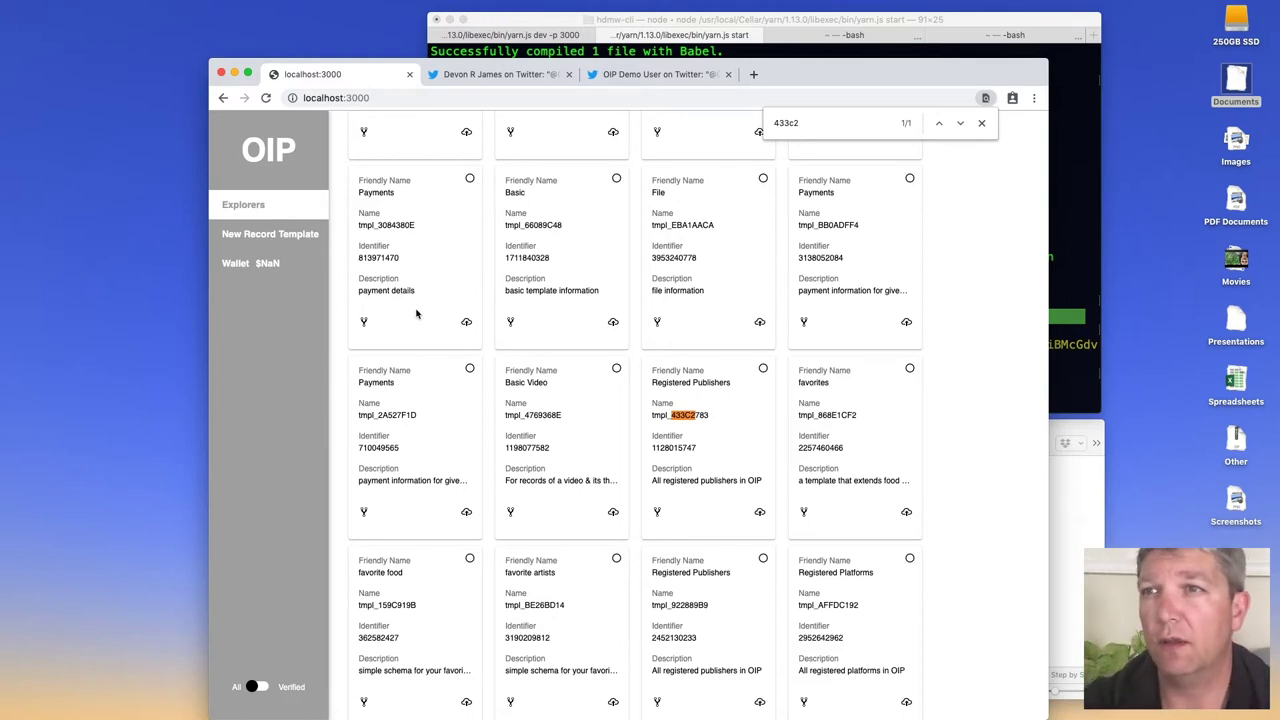
pyautogui.click(980, 123)
# - Return to the records explorer and search it for 'verified publishe'
pyautogui.scroll(5, 926, 140)
pyautogui.click(967, 132)
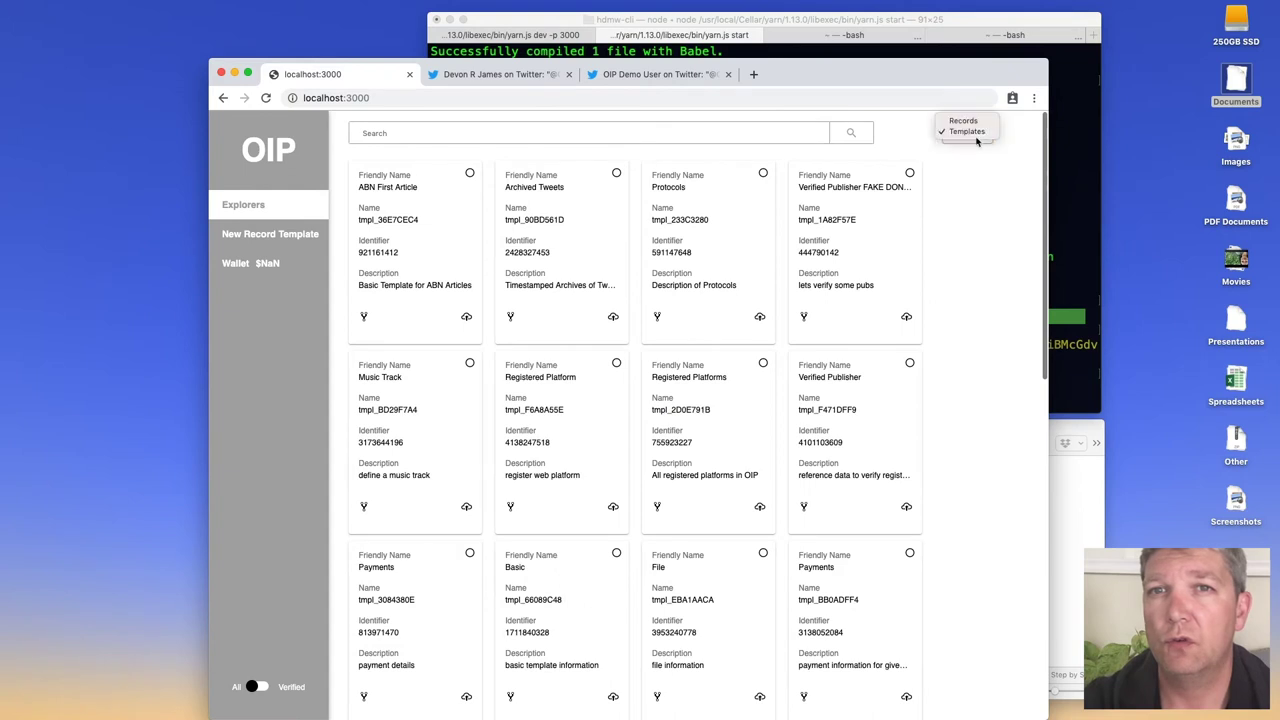
pyautogui.click(967, 132)
pyautogui.click(967, 132)
pyautogui.click(967, 132)
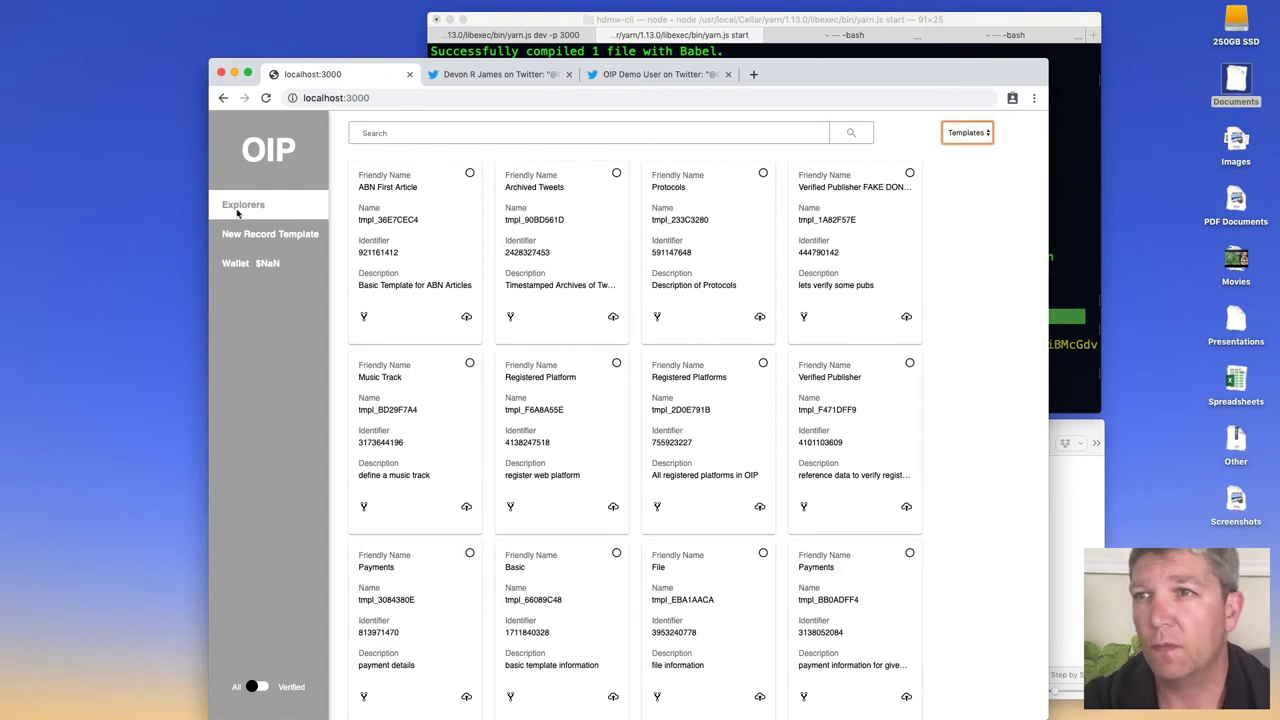
pyautogui.click(243, 205)
pyautogui.press('super+f')
pyautogui.write('verifie')
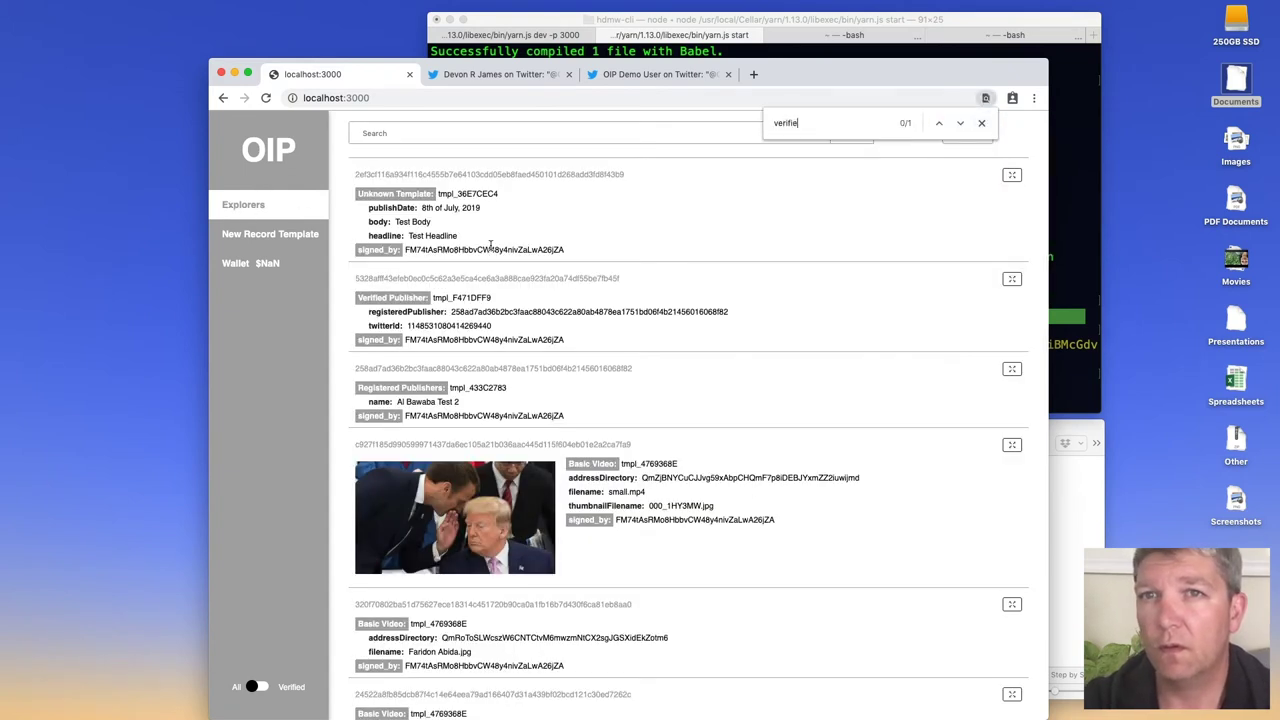
pyautogui.write('d publisher')
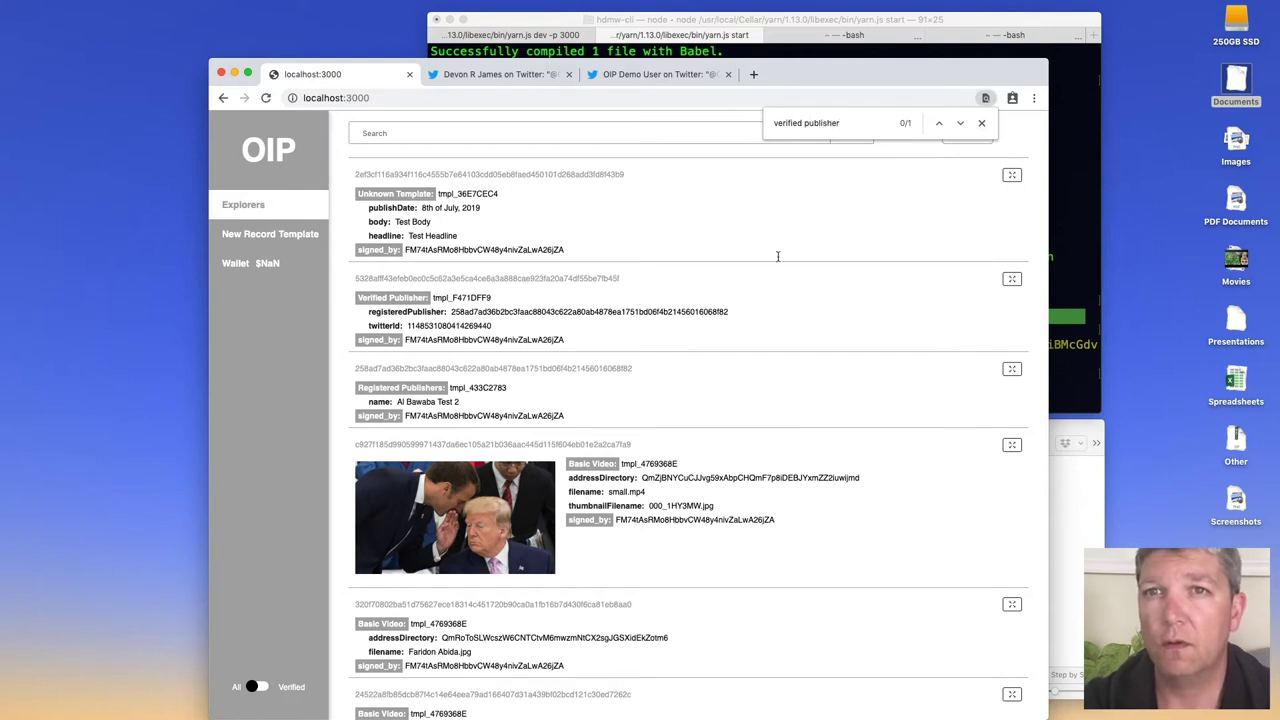
pyautogui.press('Escape')
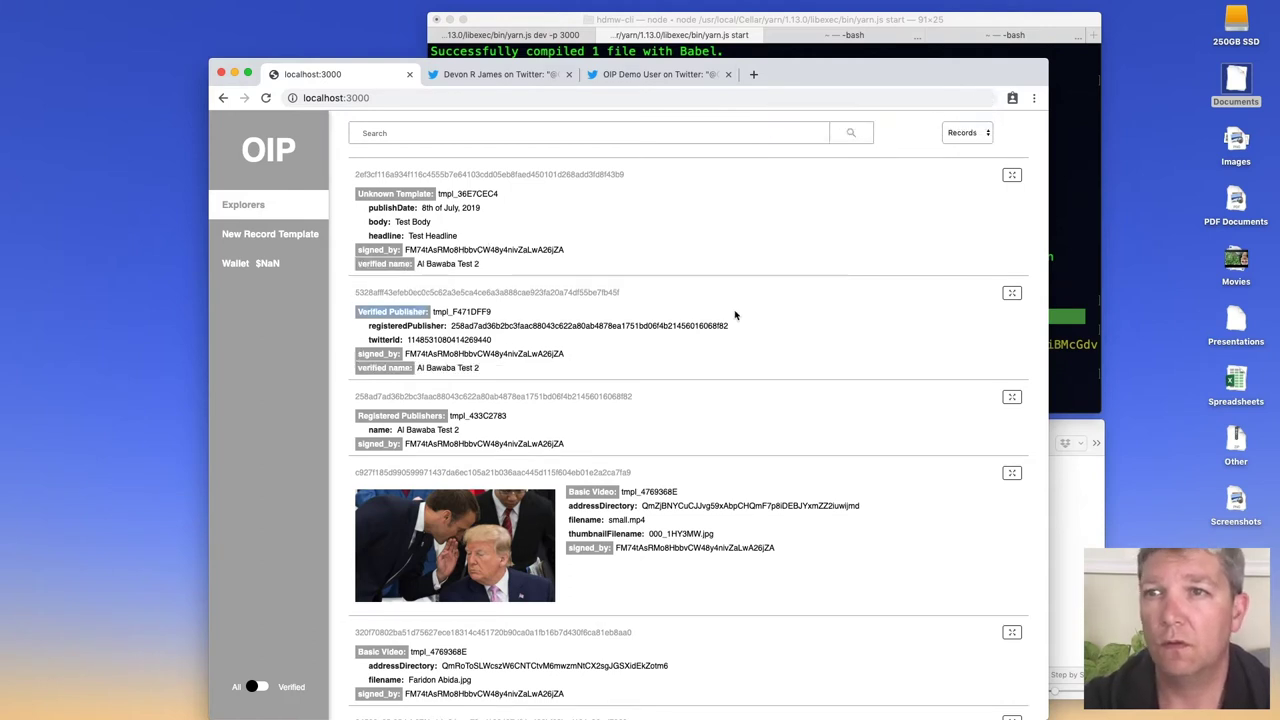
# - Copy the template id tmpl_F471DFF9, switch to Templates, and find its card via page search
pyautogui.doubleClick(465, 311)
pyautogui.press('super+c')
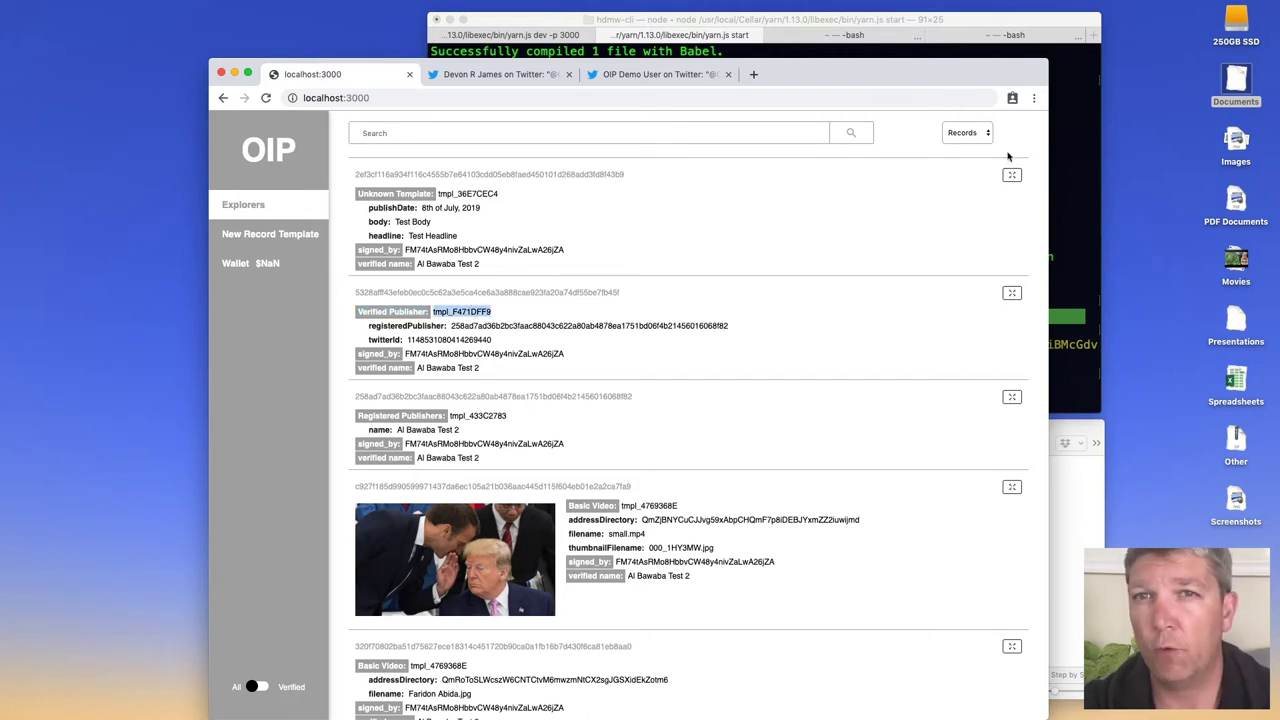
pyautogui.click(968, 133)
pyautogui.click(968, 143)
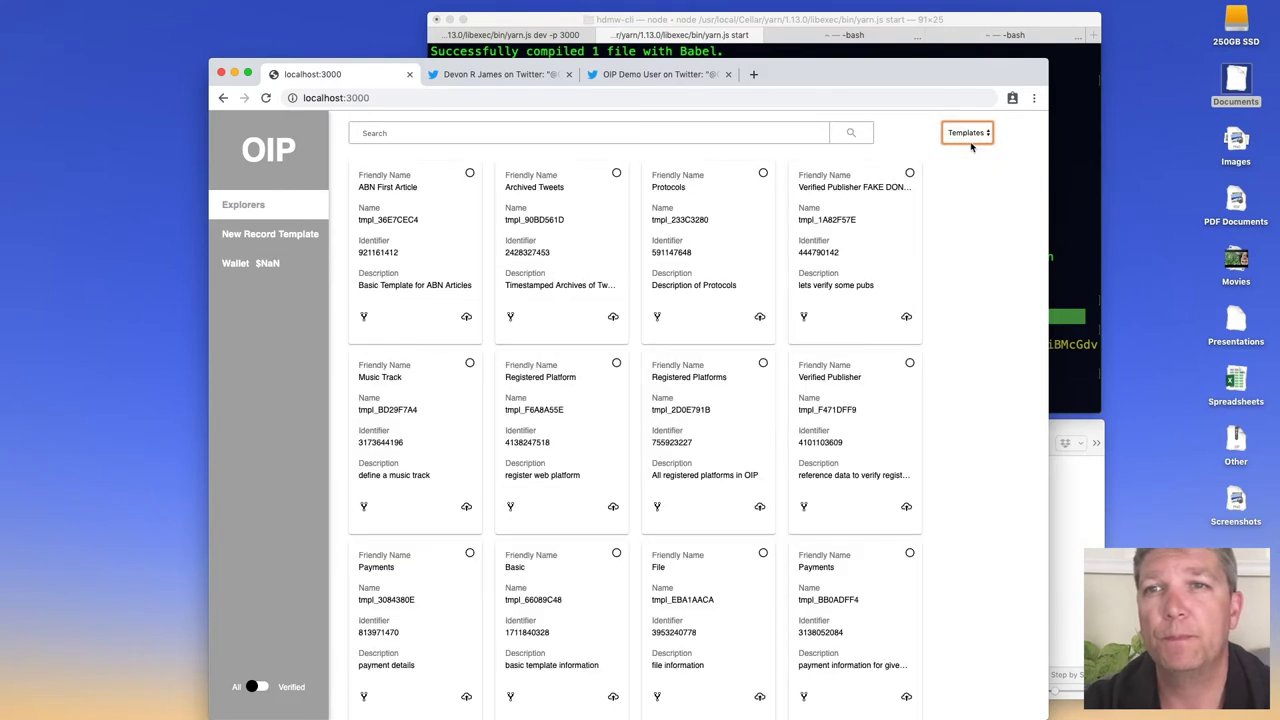
pyautogui.press('super+f')
pyautogui.press('super+v')
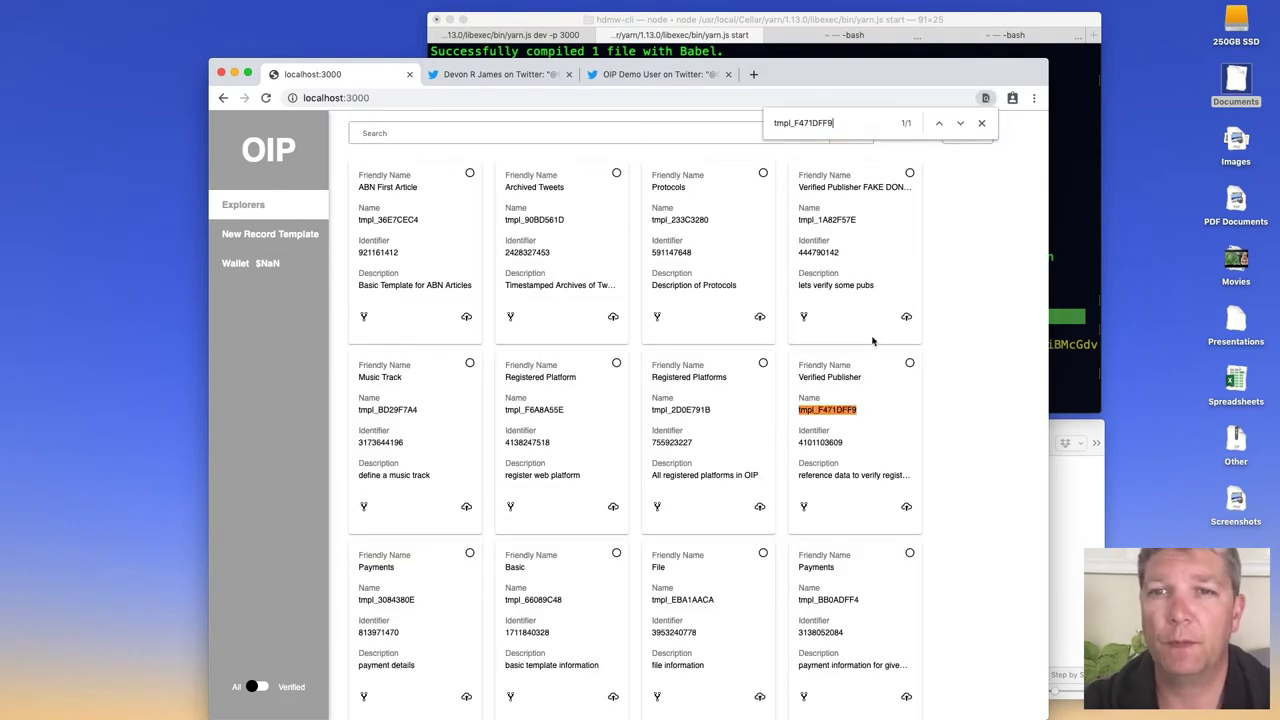
# - Start a Verified Publisher record and paste the publisher txid into registeredPublisher
pyautogui.click(906, 509)
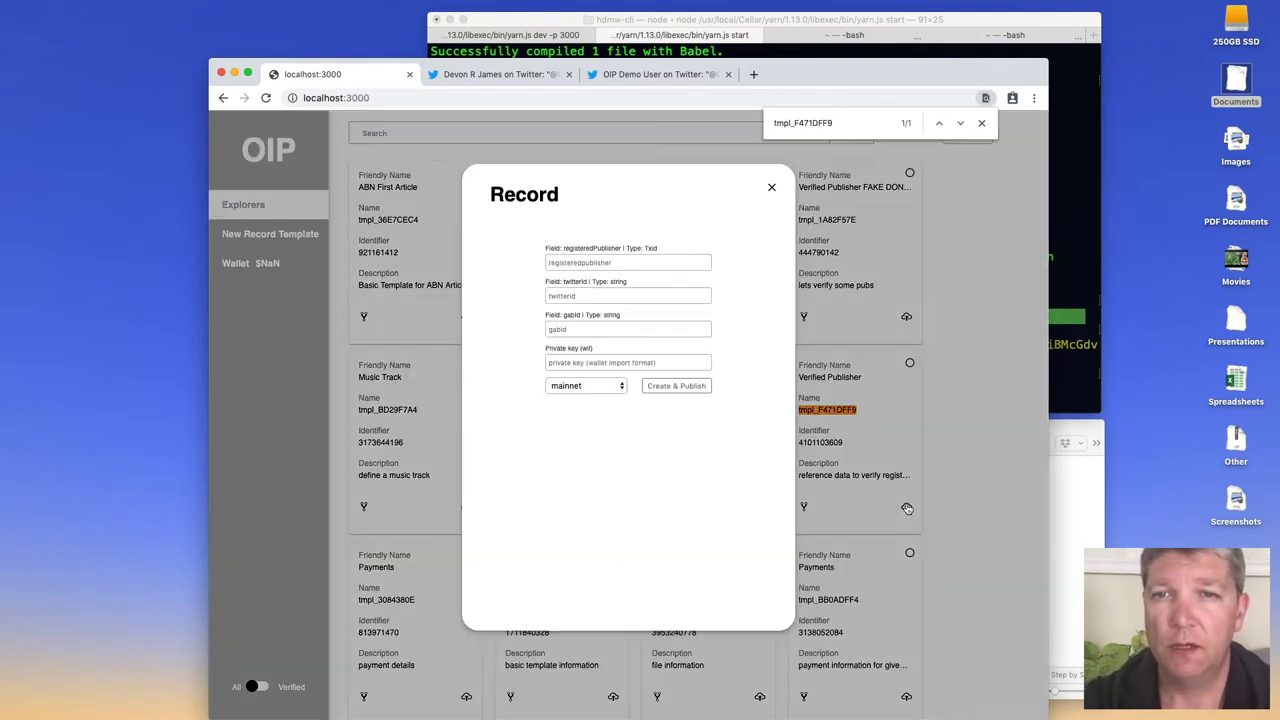
pyautogui.click(618, 264)
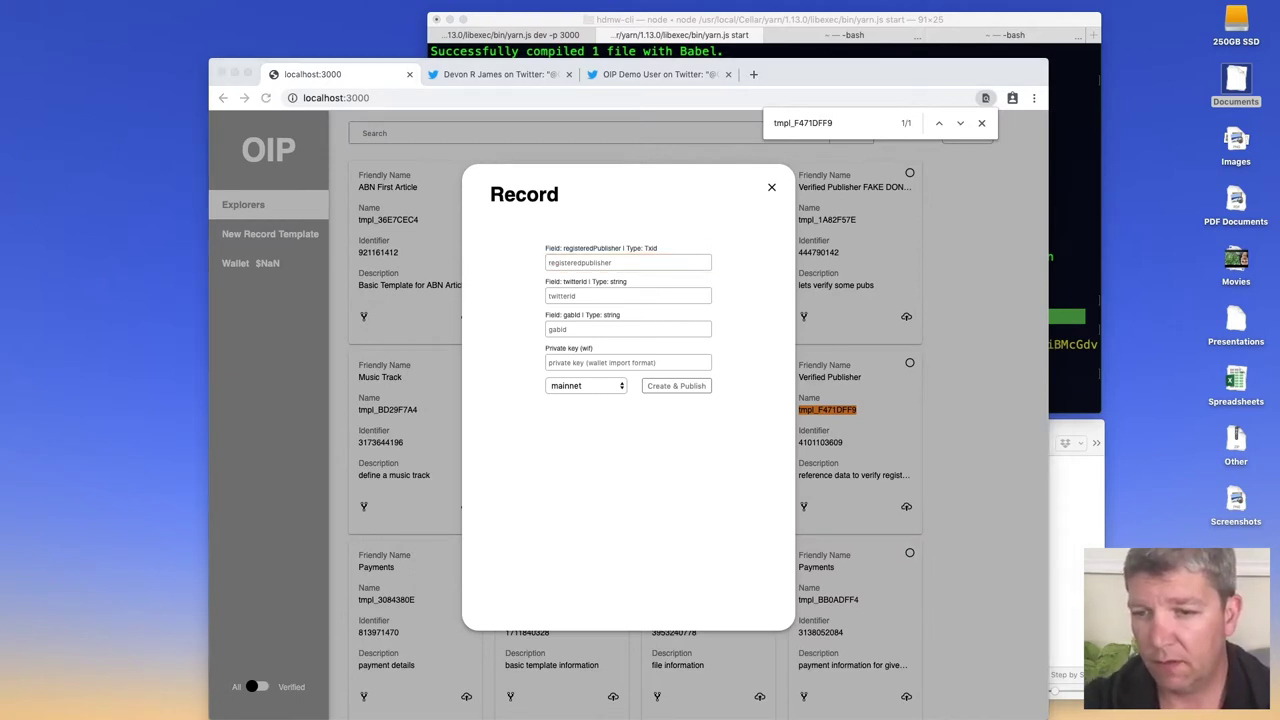
pyautogui.click(611, 260)
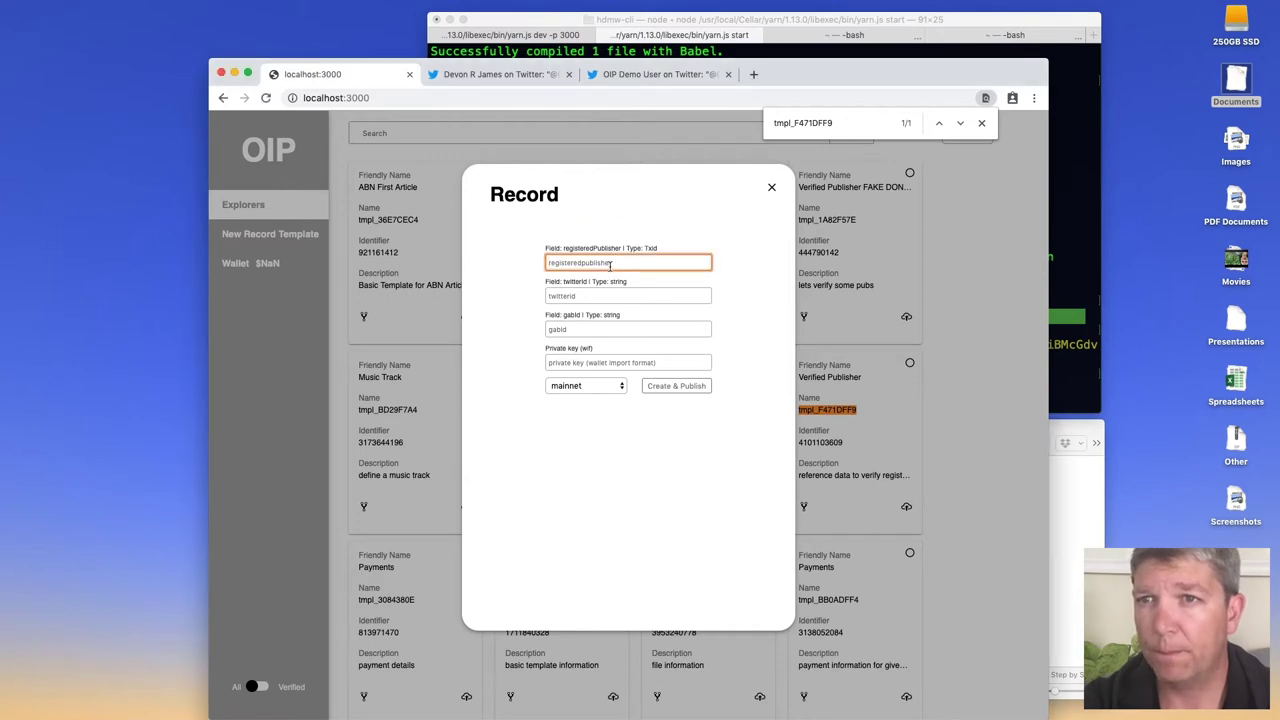
pyautogui.press('super+v')
# - Copy the verification tweet's status ID from Twitter and paste it into twitterId
pyautogui.click(601, 296)
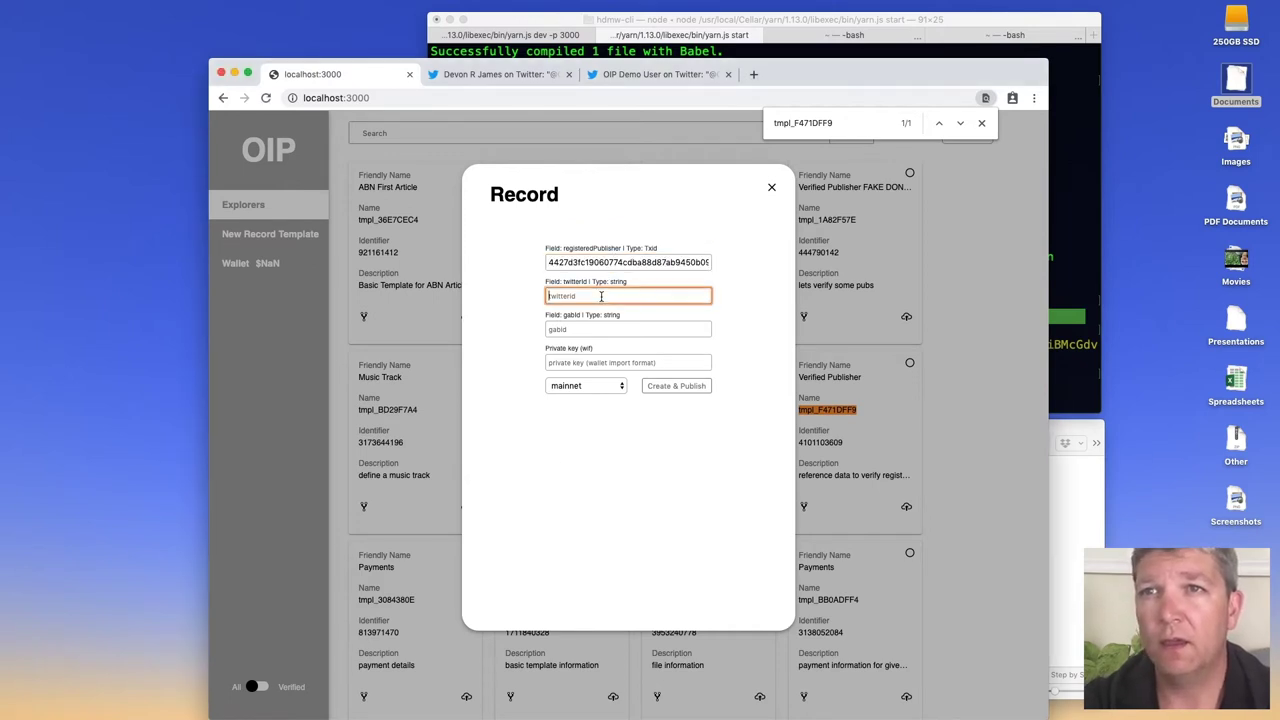
pyautogui.press('super+3')
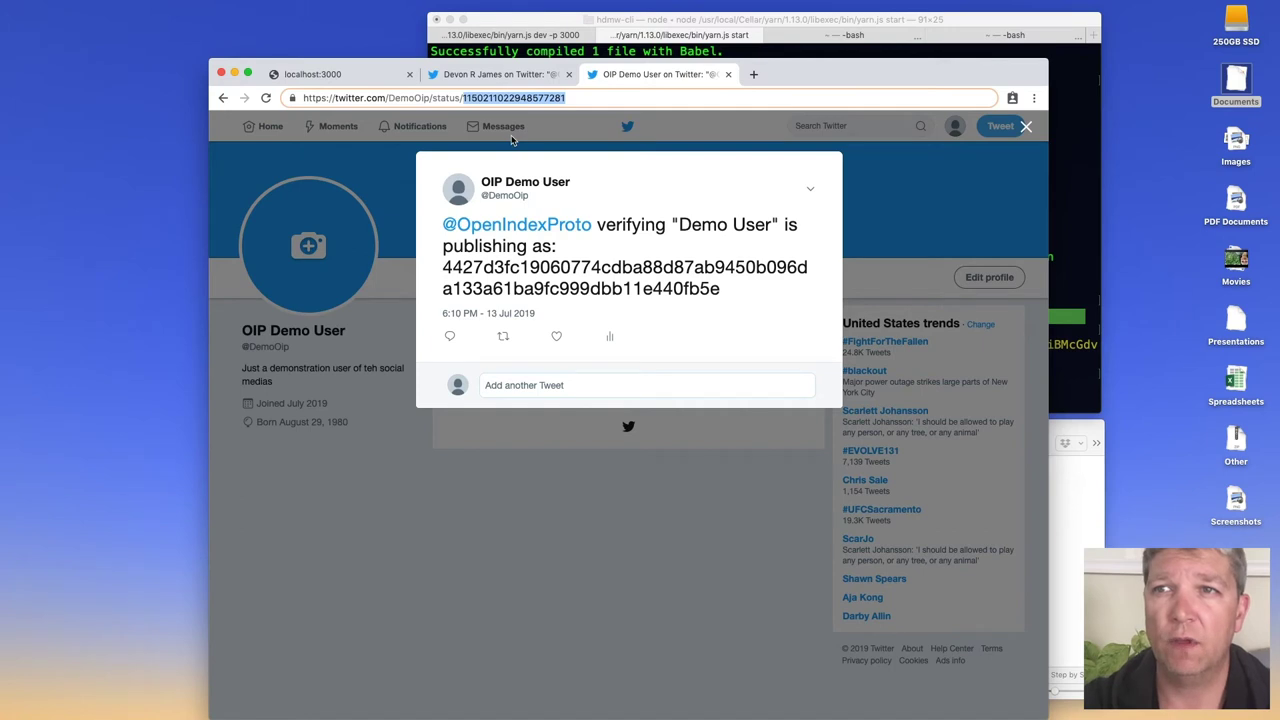
pyautogui.press('super+c')
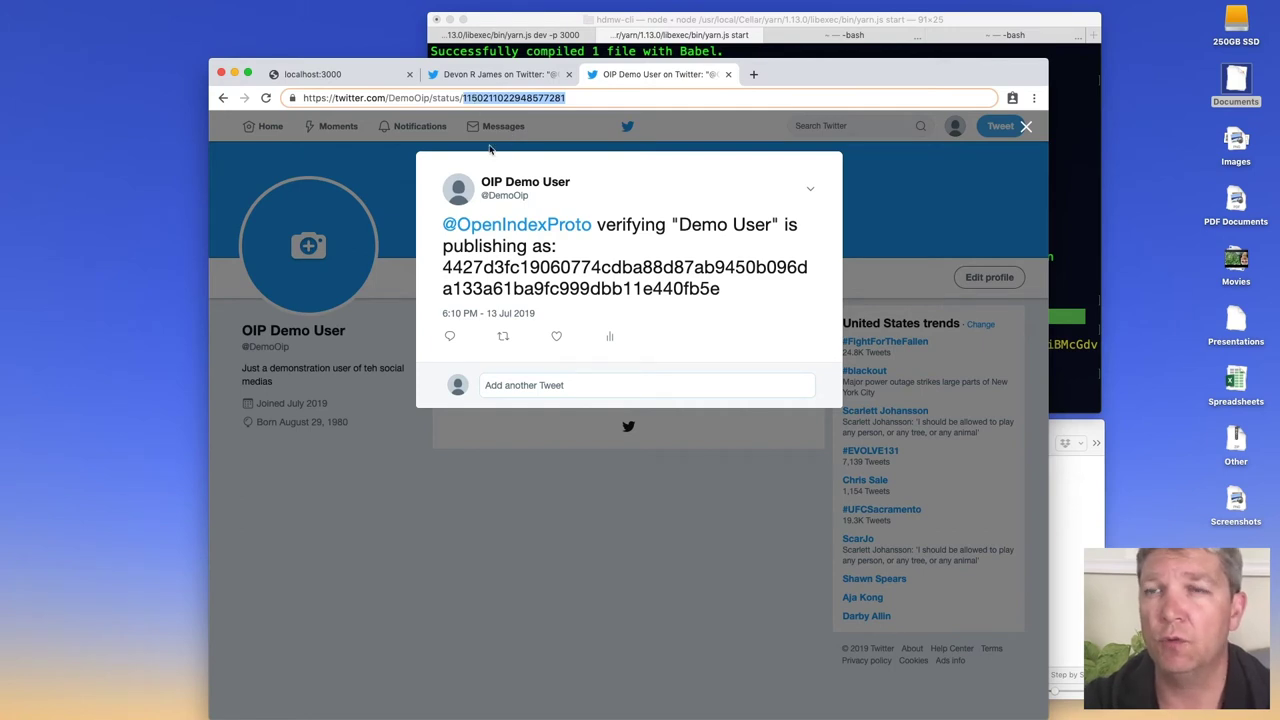
pyautogui.press('super+1')
pyautogui.press('super+v')
# - Paste the wallet private key, then Create & Publish with the developer console open
pyautogui.press('Tab')
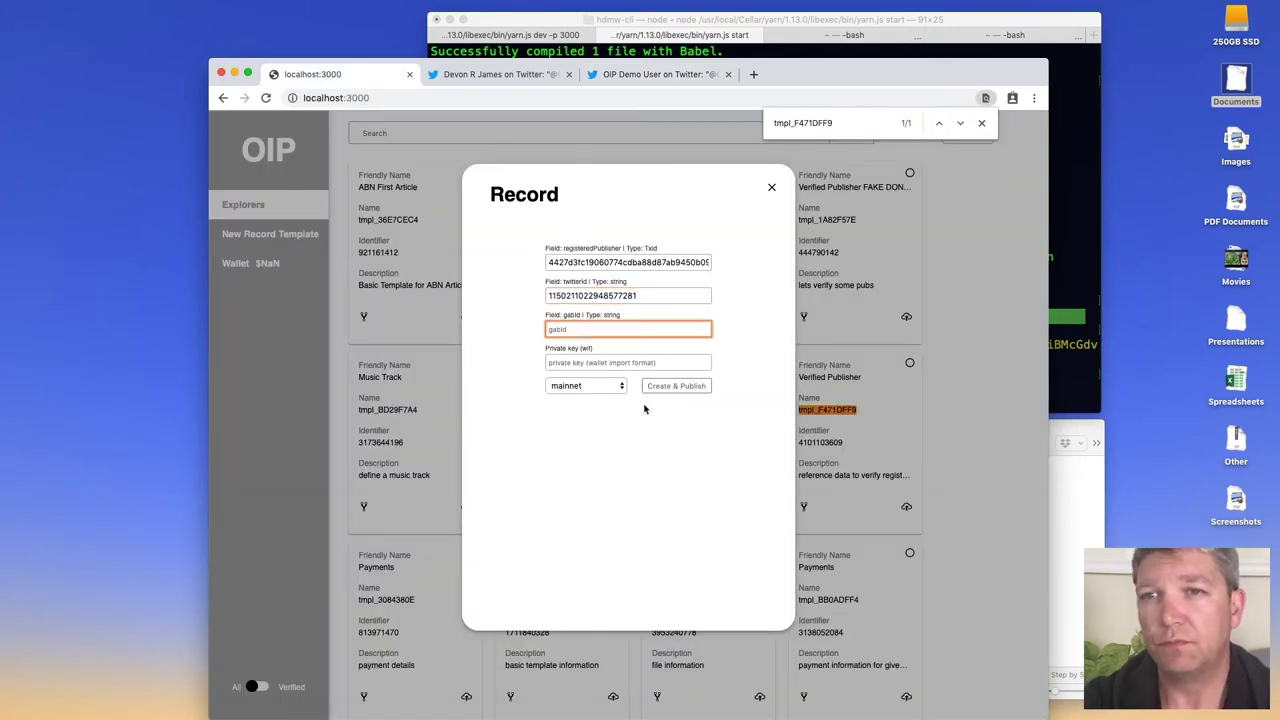
pyautogui.press('Tab')
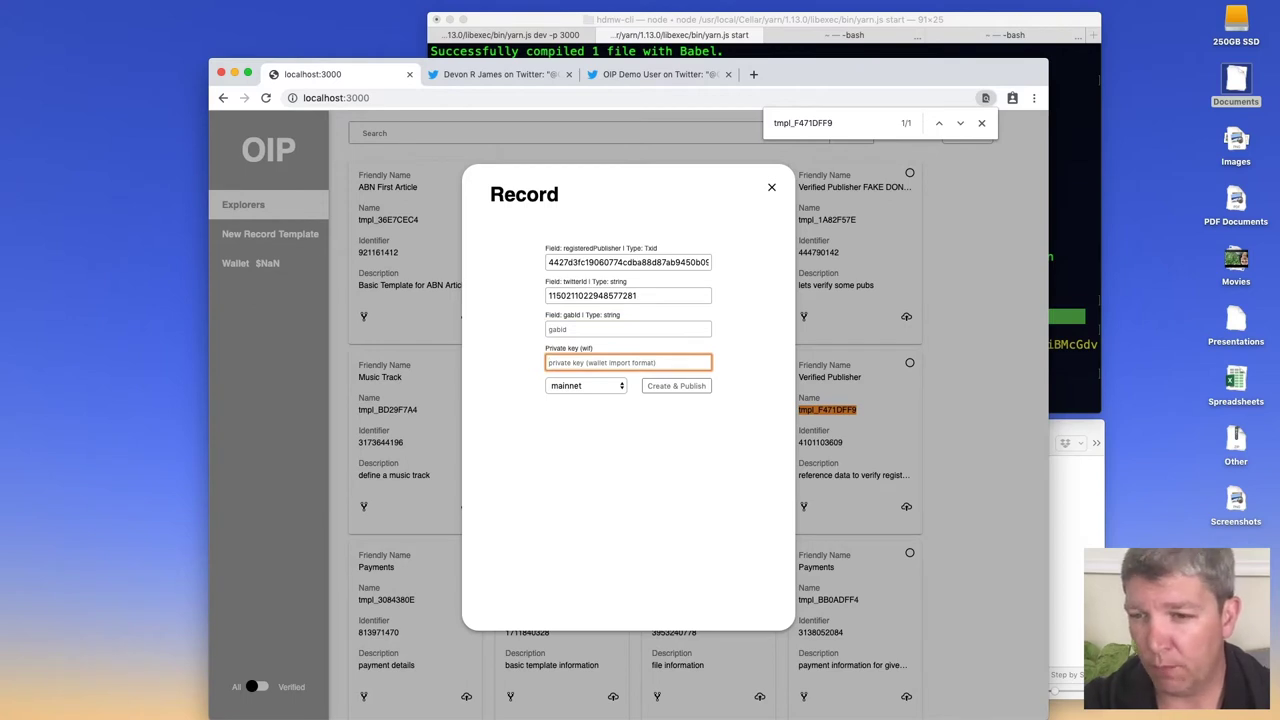
pyautogui.press('super+Tab')
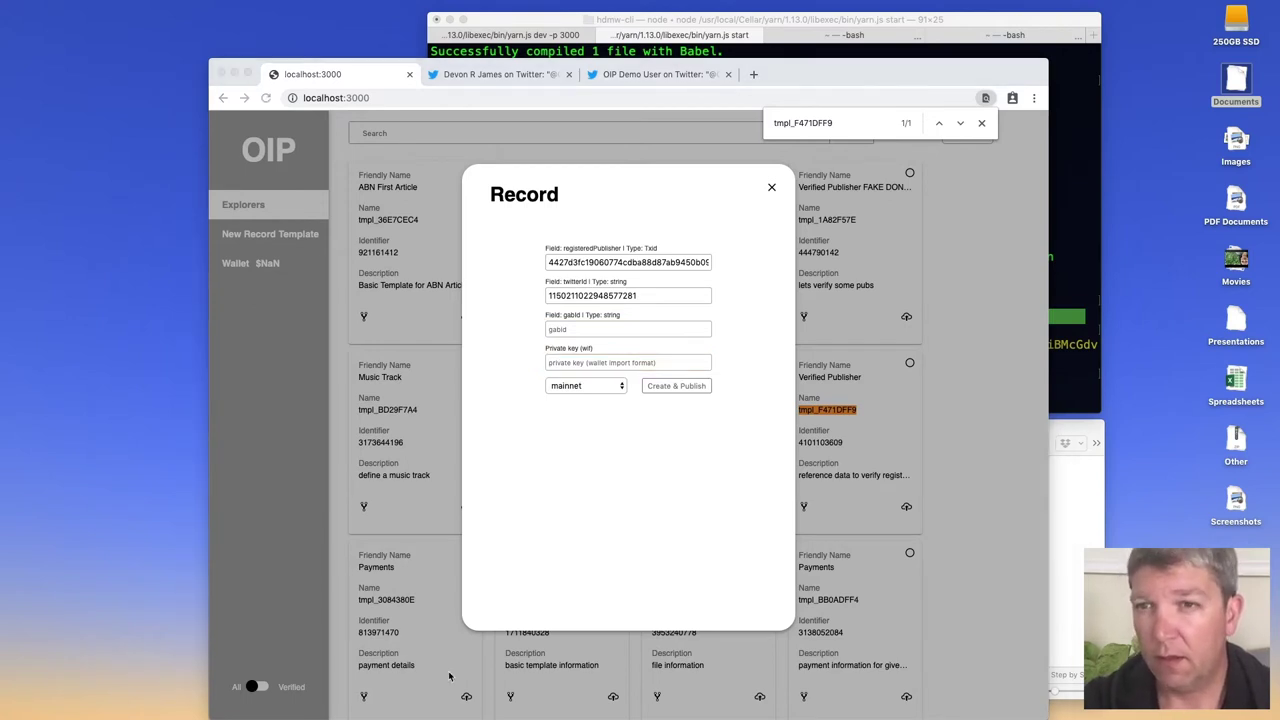
pyautogui.click(614, 363)
pyautogui.press('super+v')
pyautogui.click(678, 388)
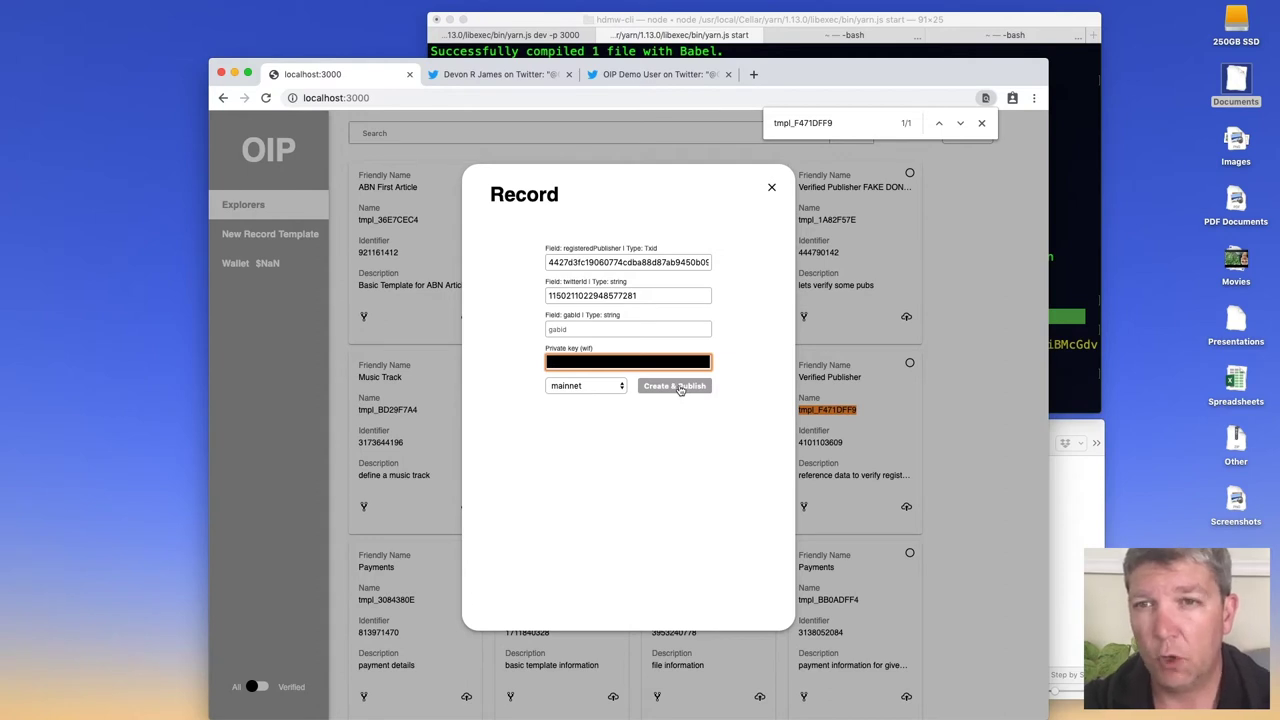
pyautogui.press('alt+super+i')
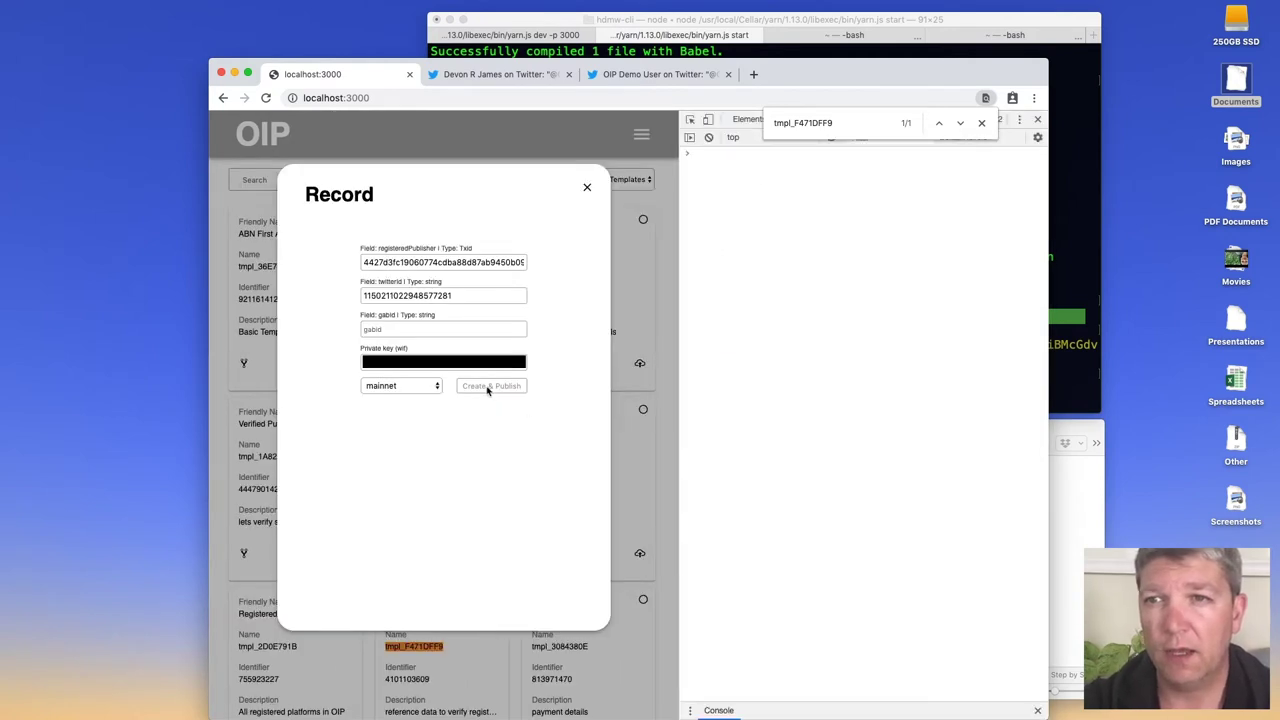
# - Check the publish result, then close the record form, developer tools and in-page search
pyautogui.click(497, 388)
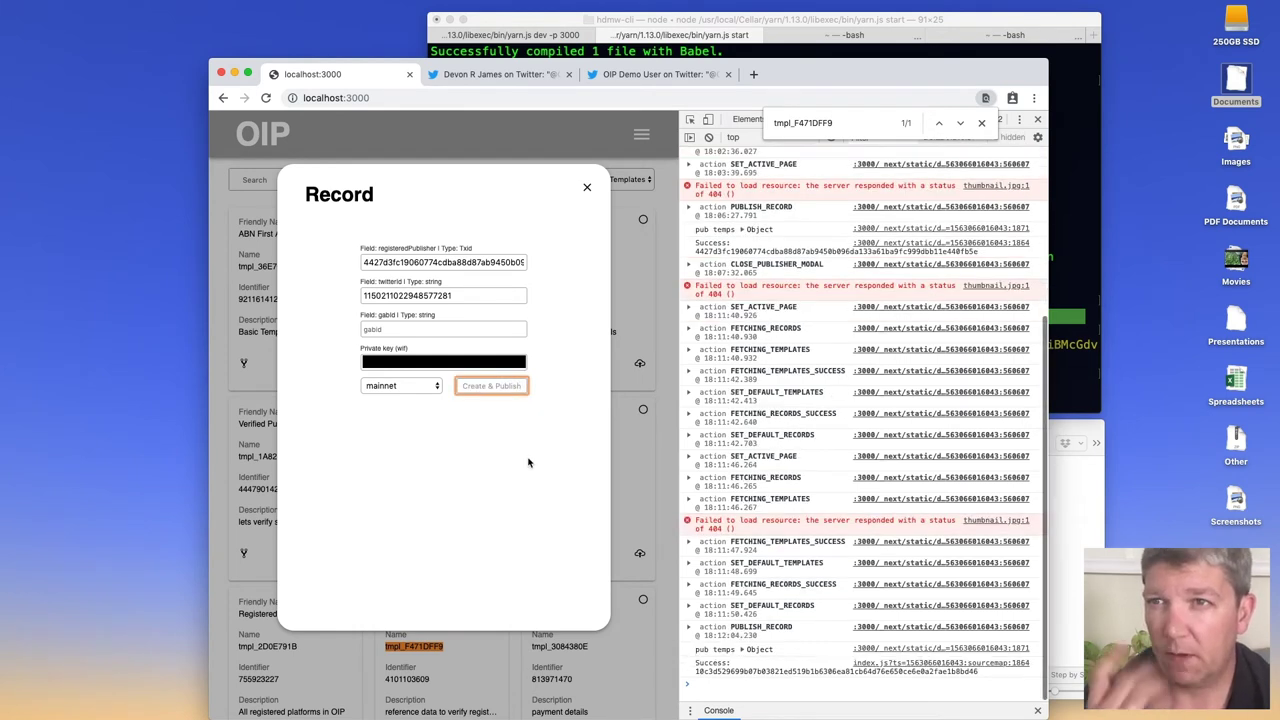
pyautogui.click(587, 187)
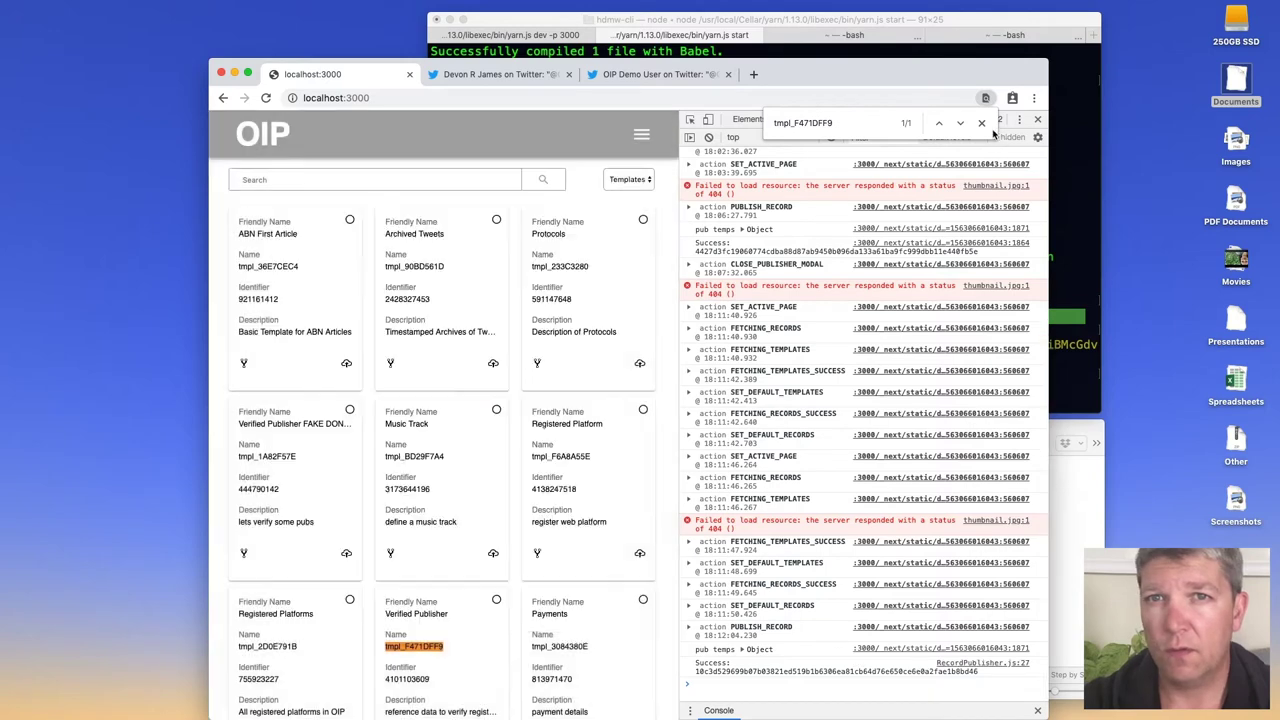
pyautogui.press('super+alt+i')
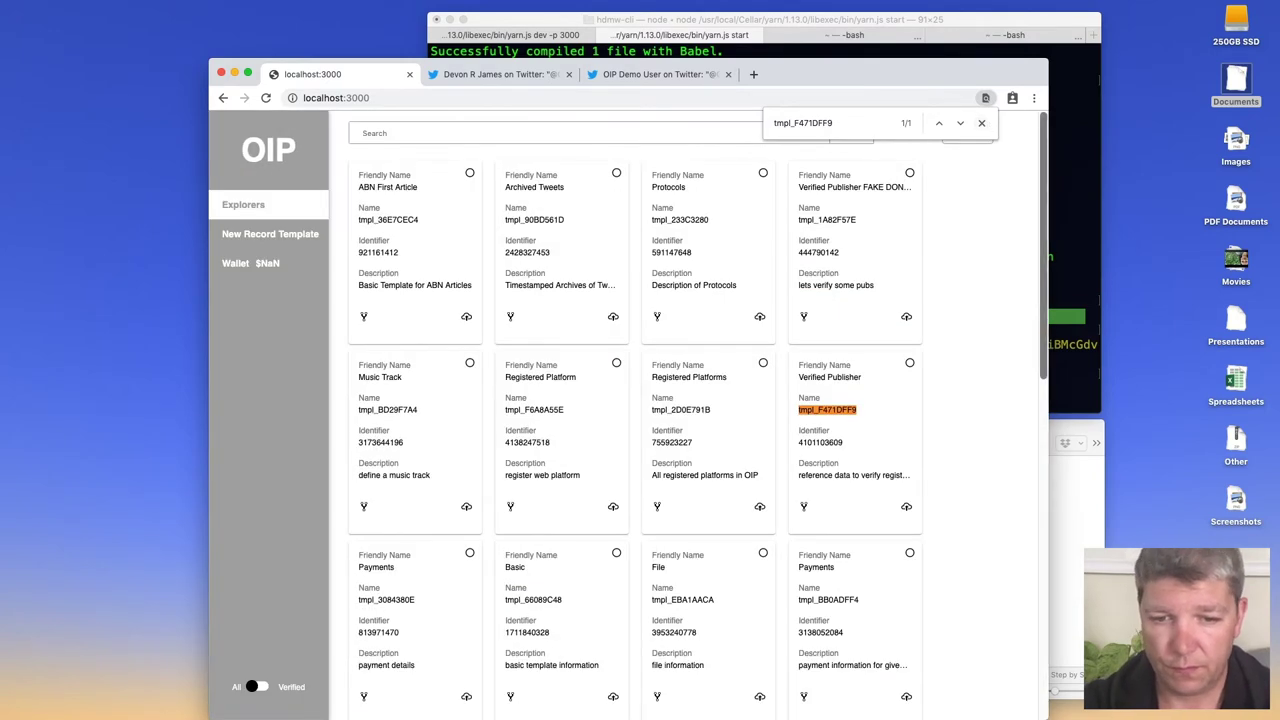
pyautogui.press('super+Tab')
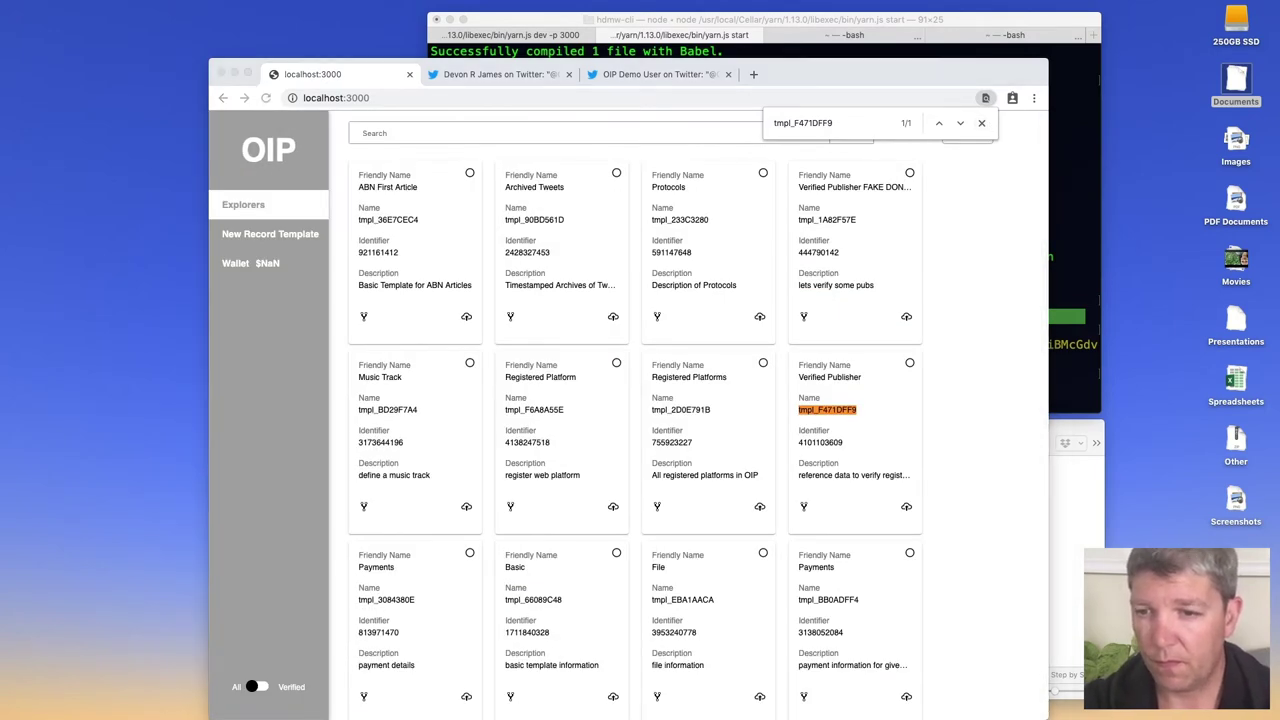
pyautogui.click(981, 122)
# - Go back to Explorers and reload the records list
pyautogui.click(967, 130)
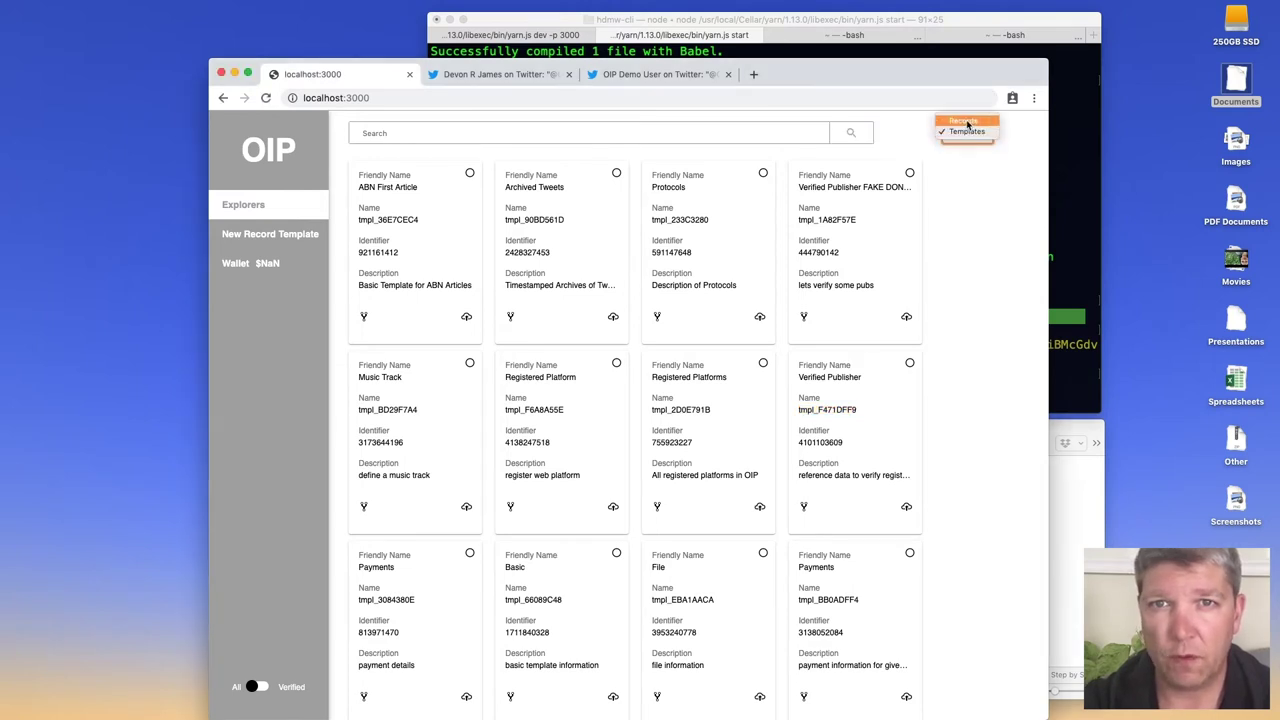
pyautogui.click(247, 206)
pyautogui.click(249, 208)
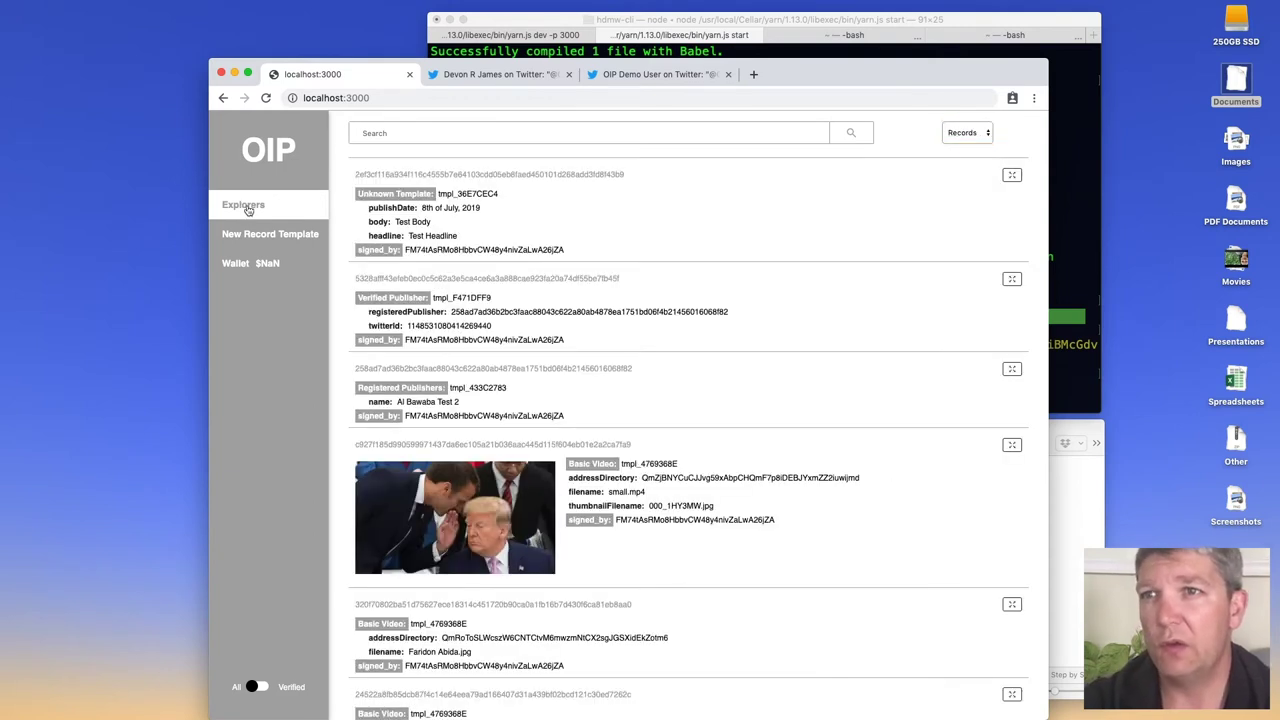
pyautogui.click(249, 208)
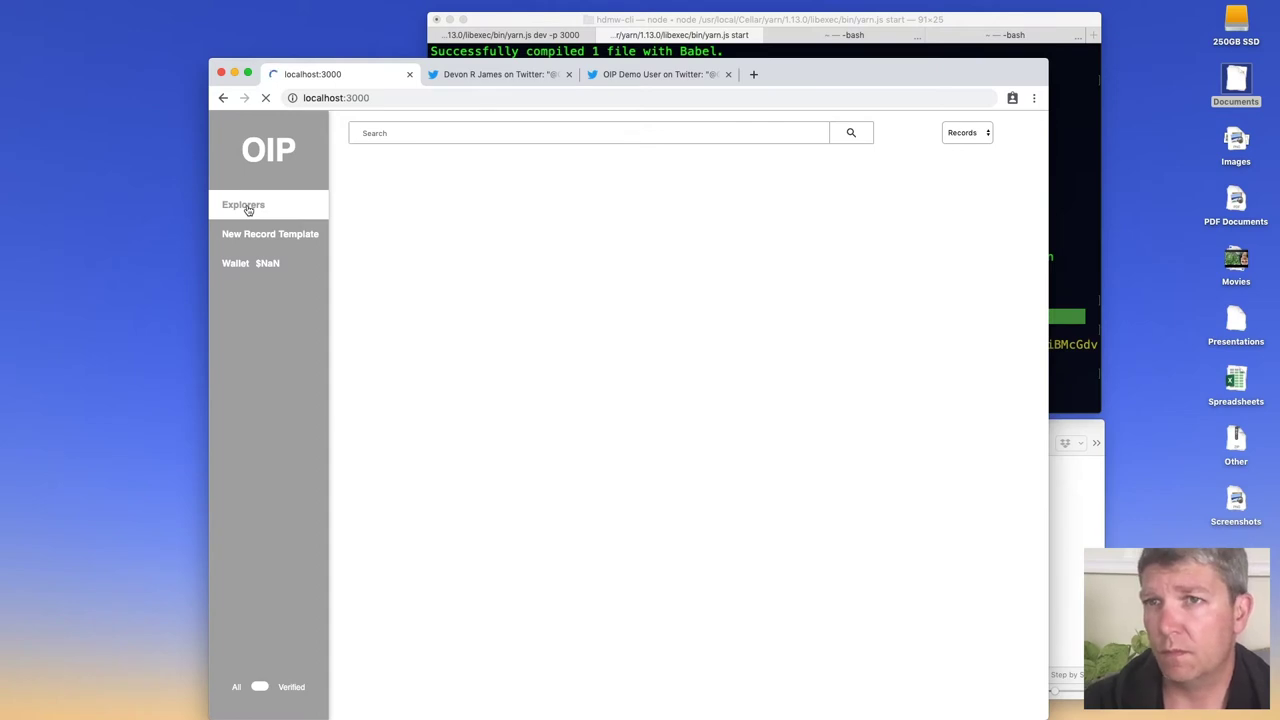
# - Close the extra Twitter tab, reload the records, and open the new Verified Publisher record's tweet
pyautogui.click(568, 74)
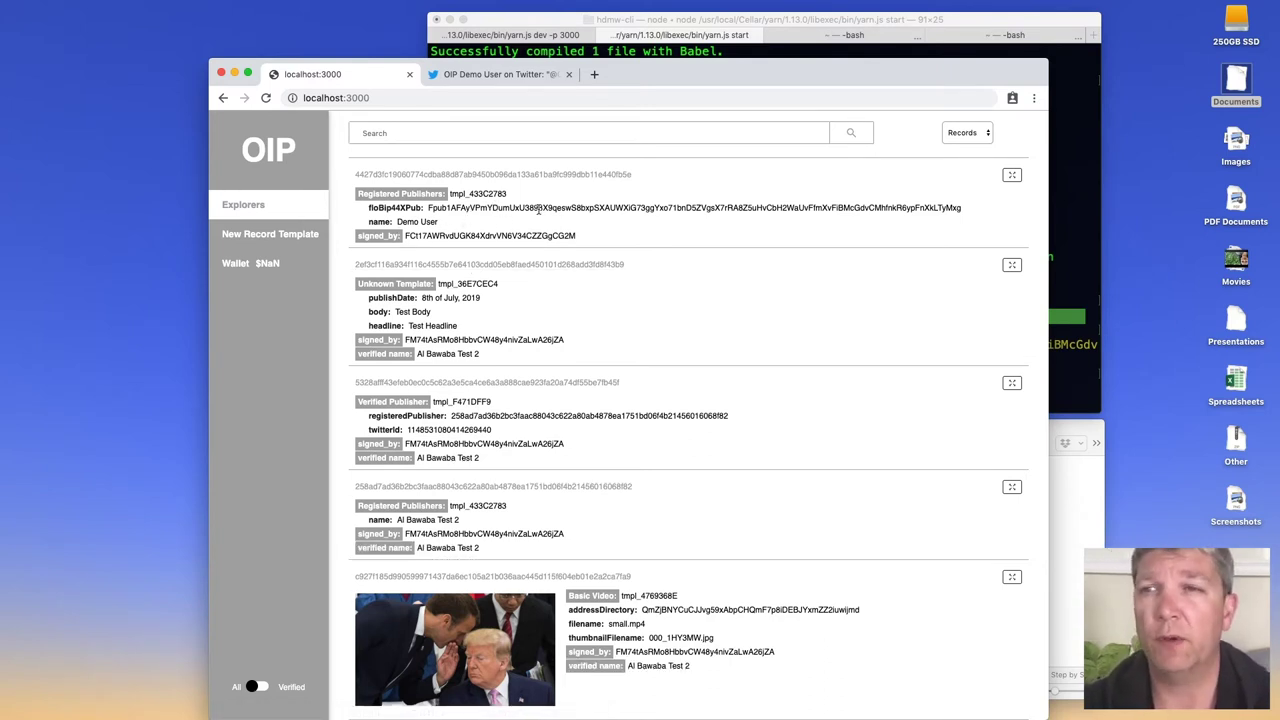
pyautogui.click(242, 206)
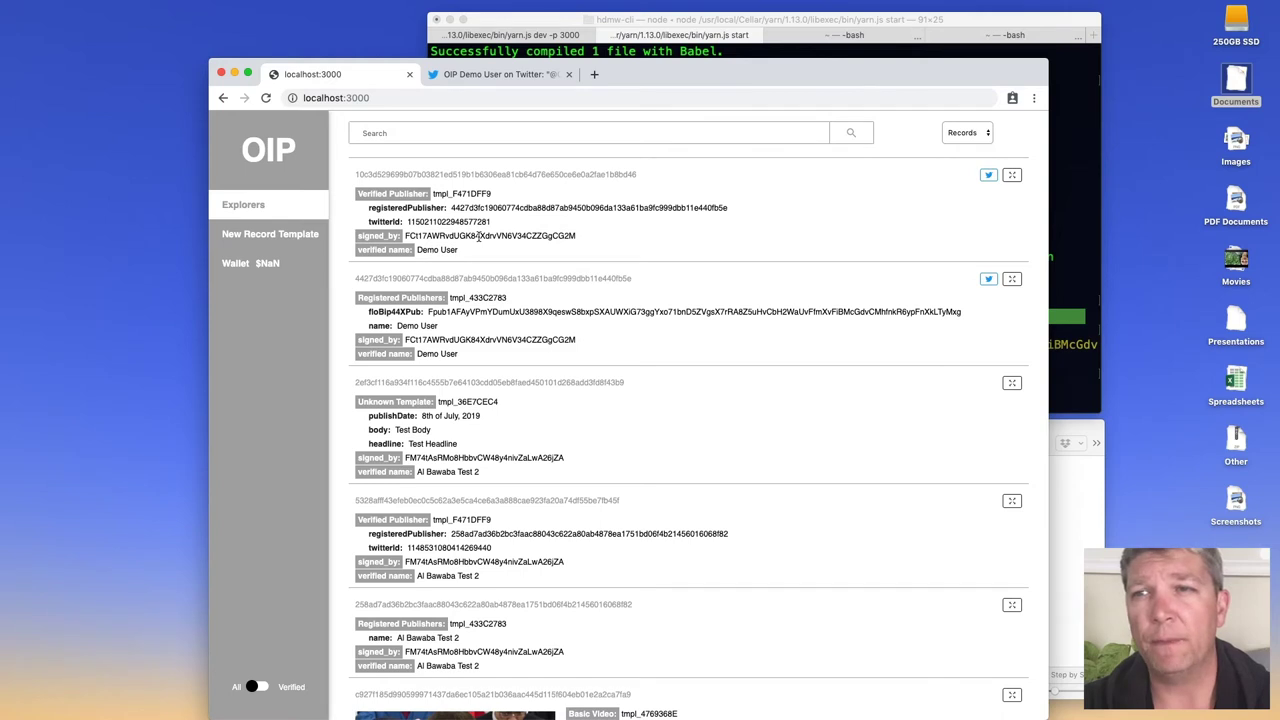
pyautogui.doubleClick(479, 236)
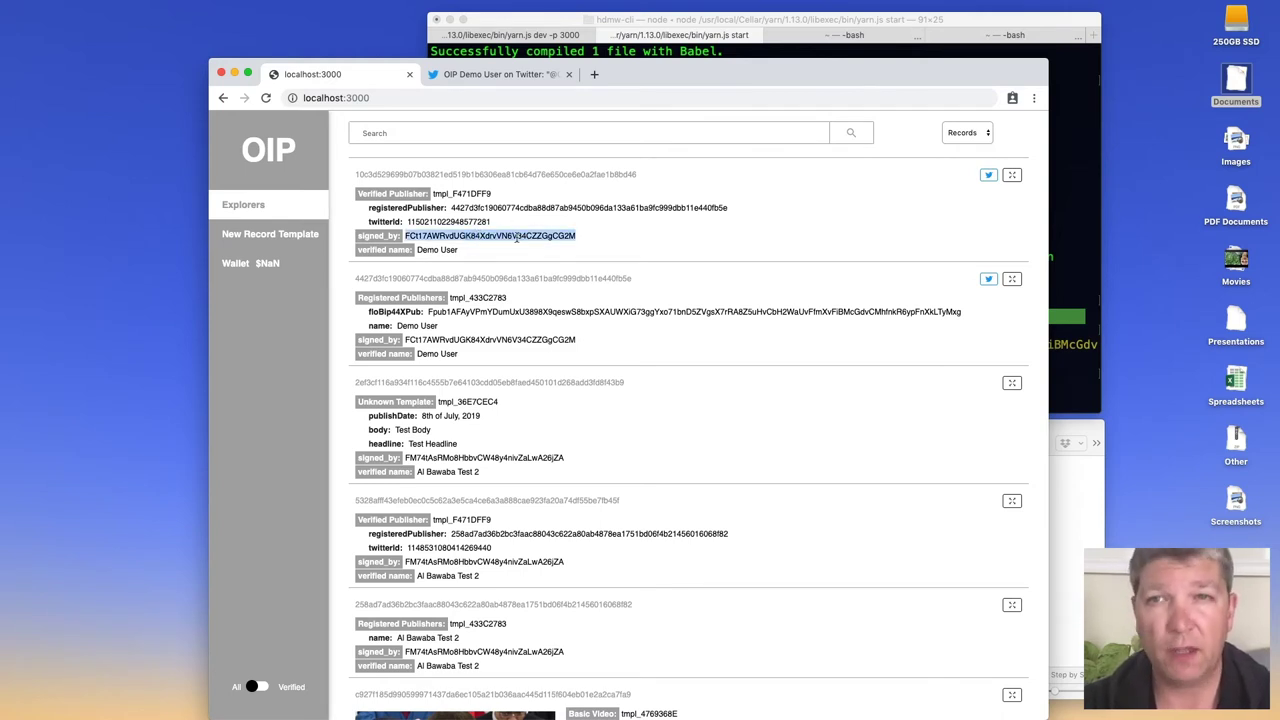
pyautogui.click(988, 283)
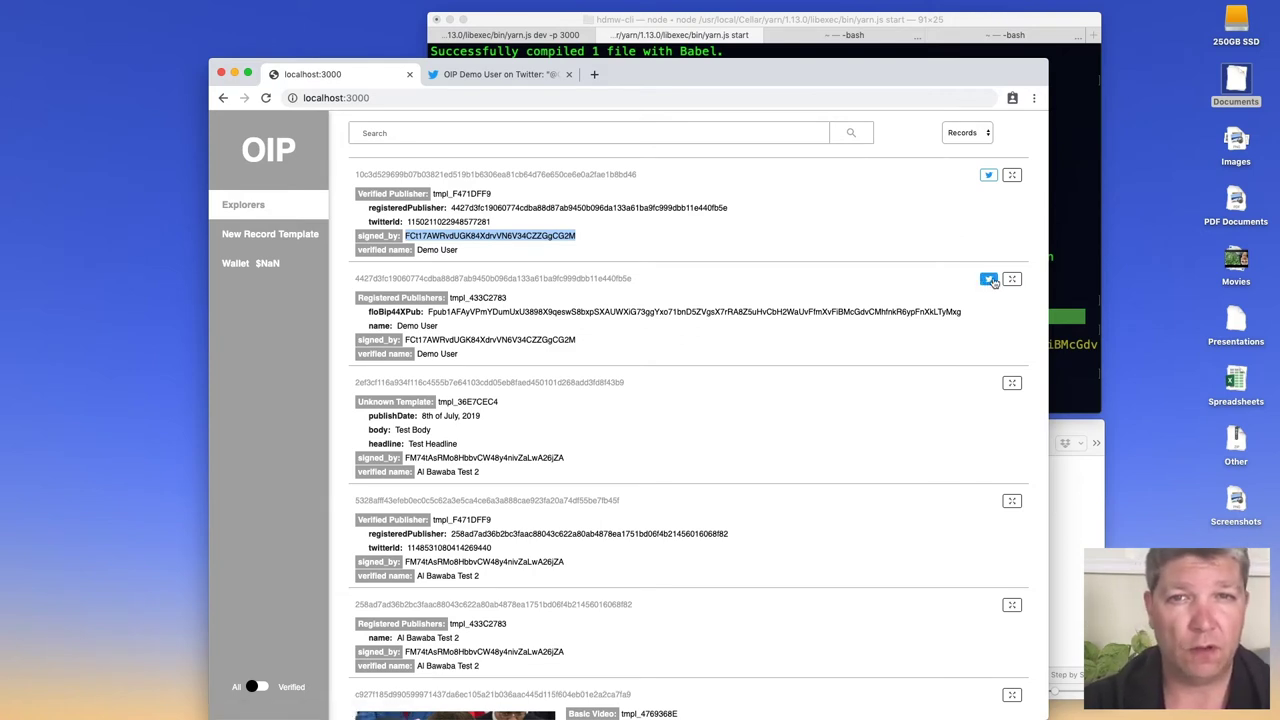
pyautogui.click(989, 281)
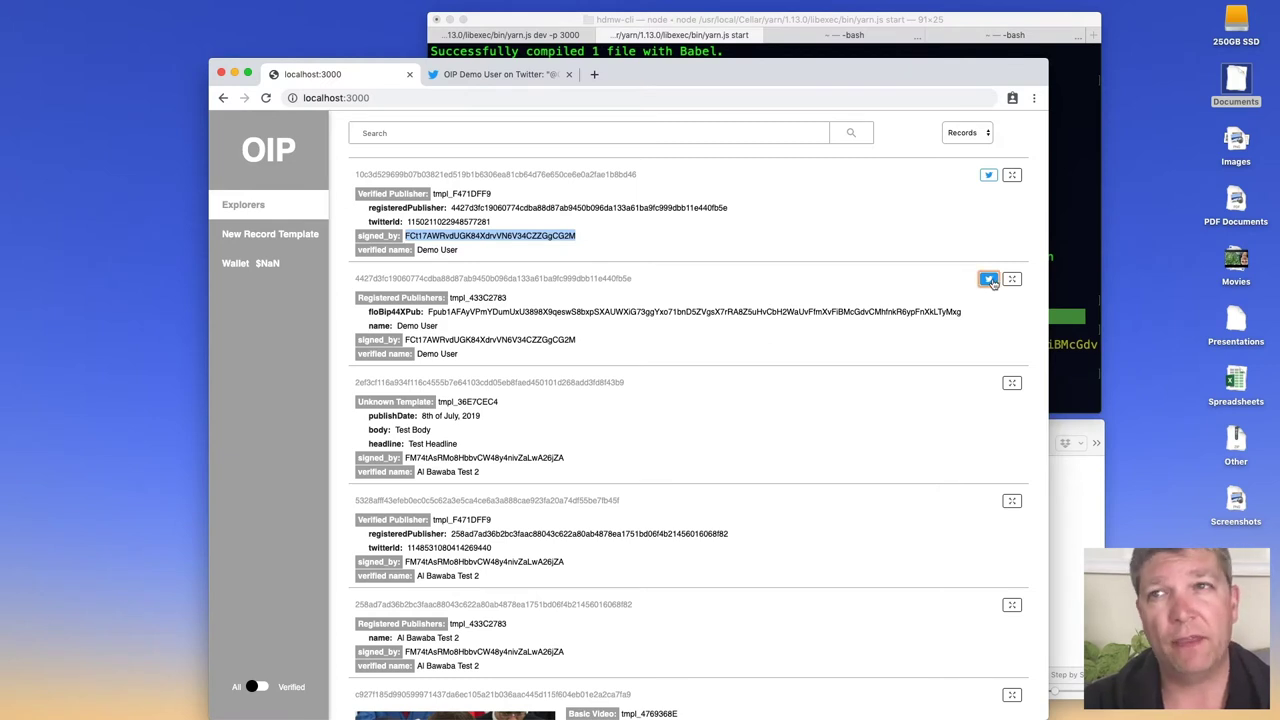
pyautogui.click(508, 75)
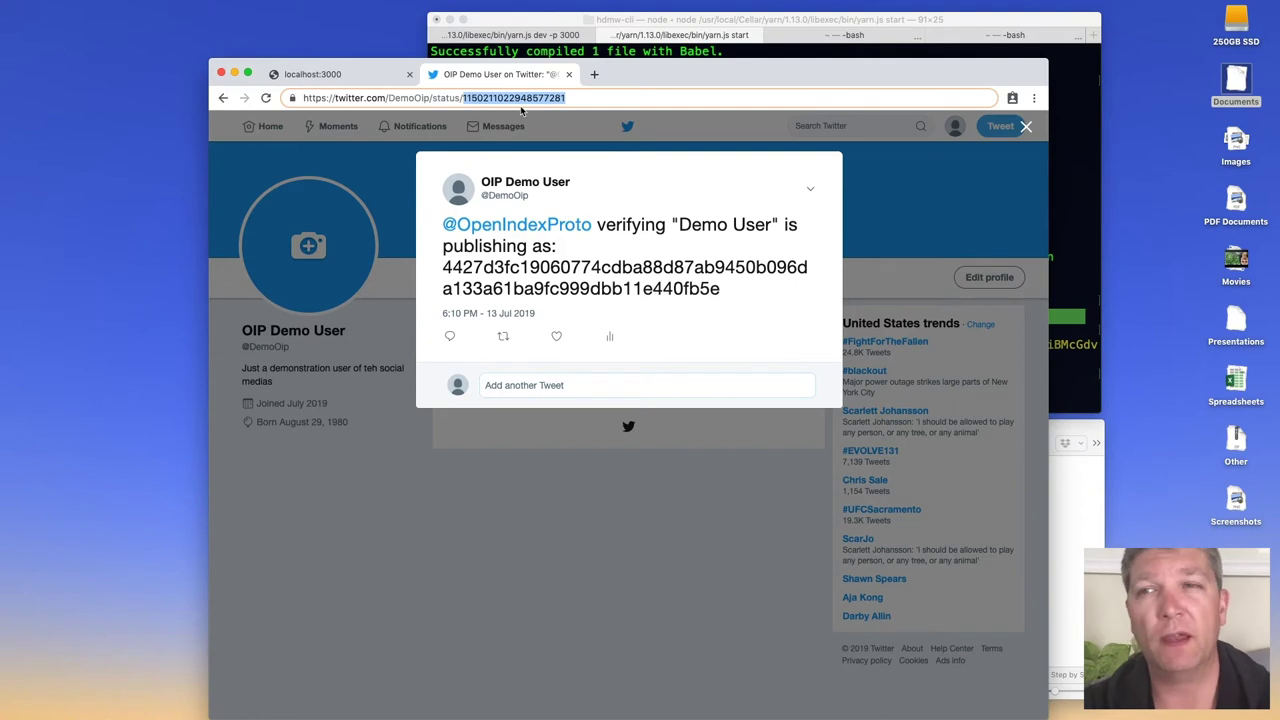
pyautogui.click(376, 78)
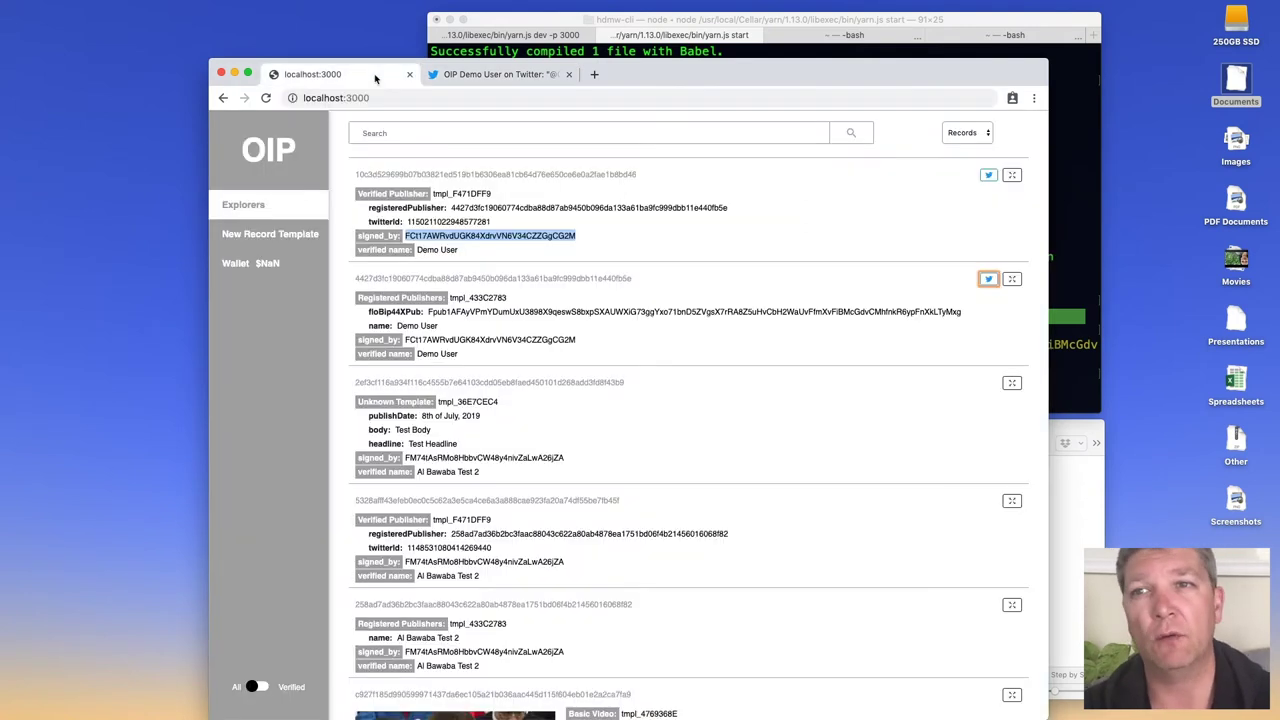
pyautogui.click(629, 255)
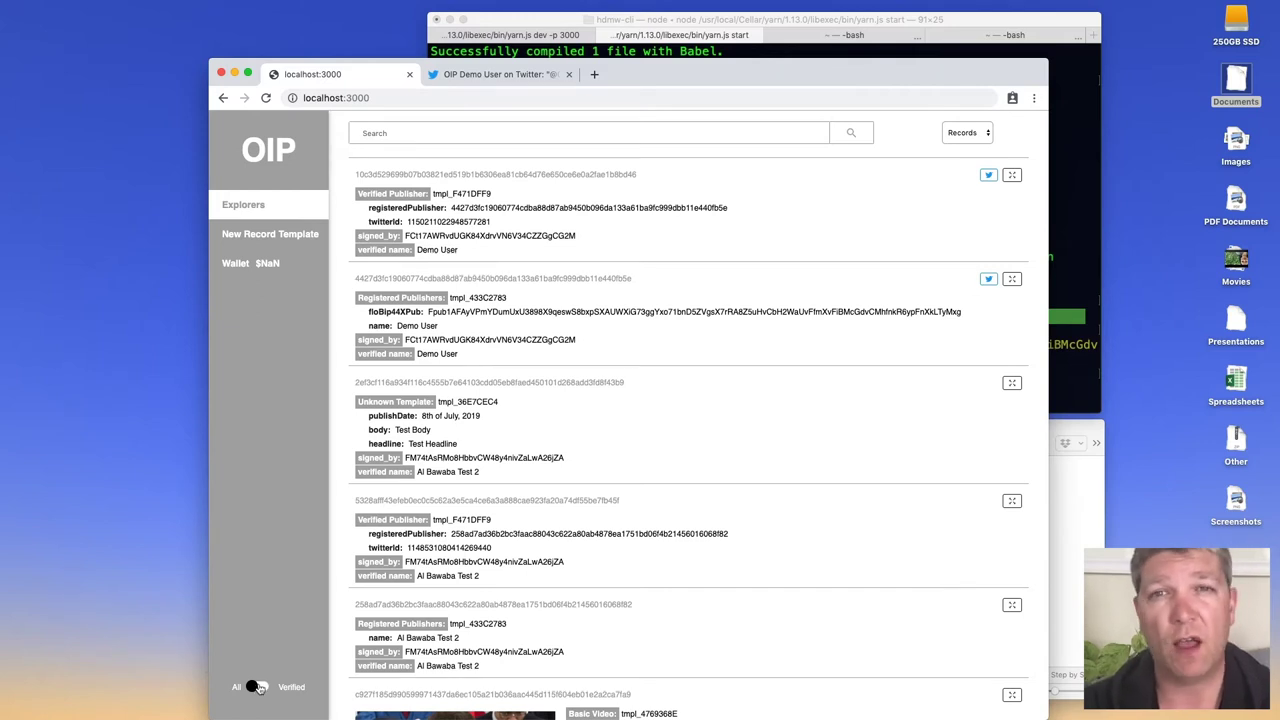
pyautogui.click(258, 687)
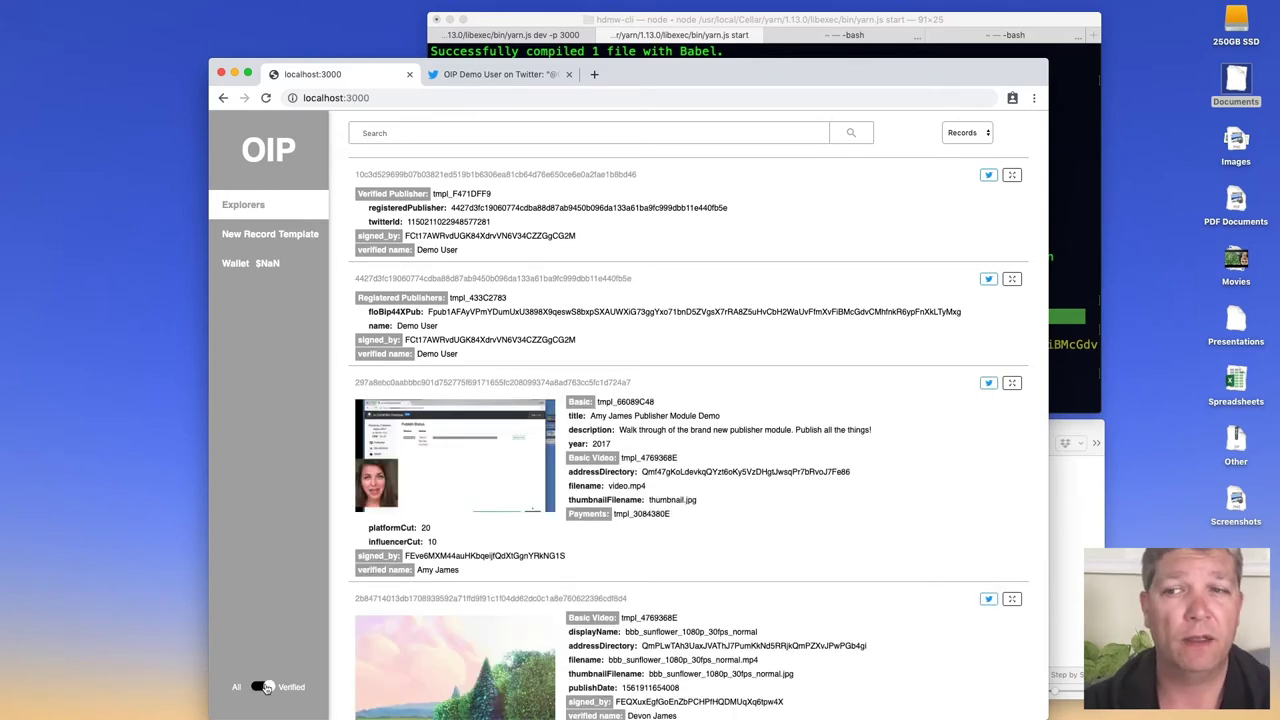
pyautogui.click(262, 687)
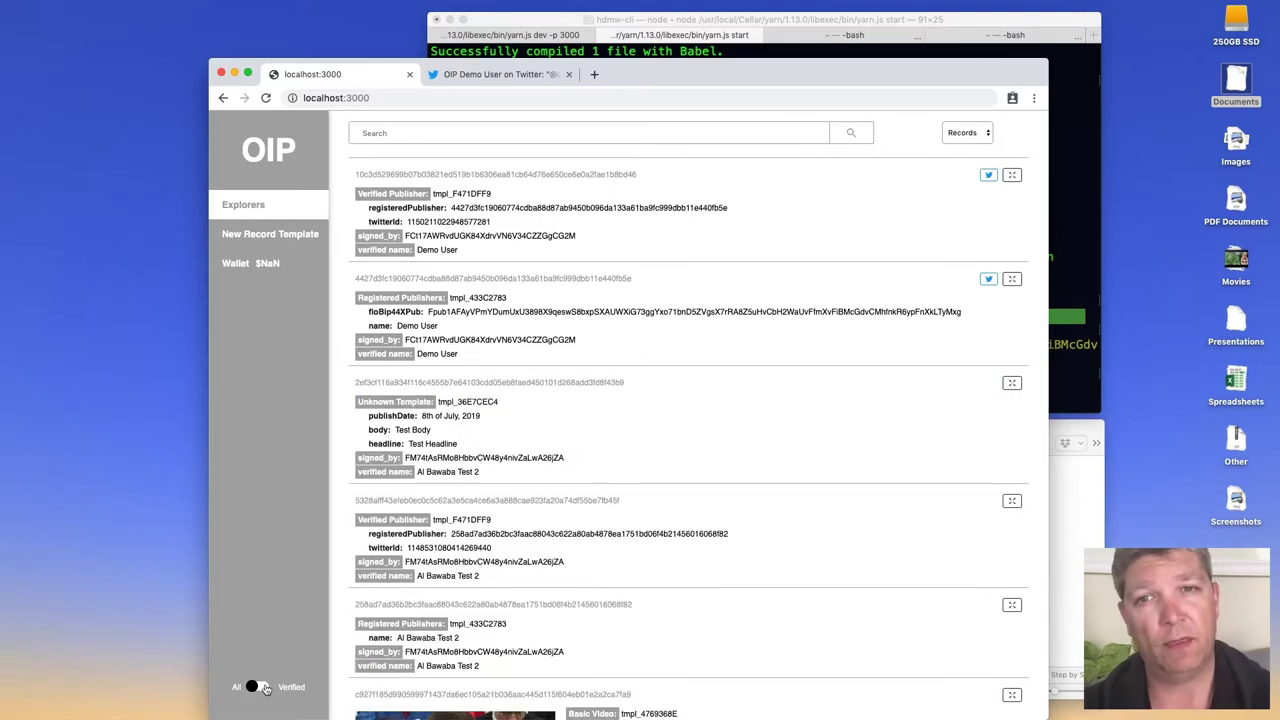
pyautogui.scroll(-5, 651, 465)
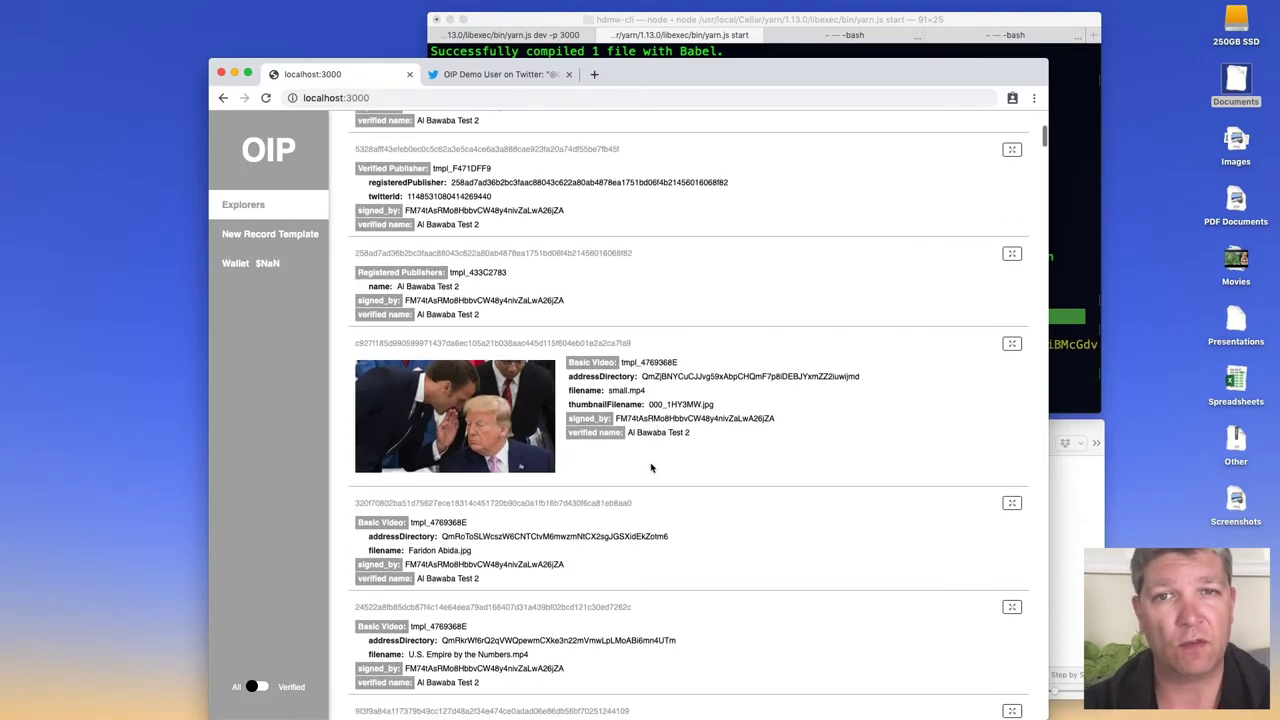
pyautogui.scroll(-15, 651, 467)
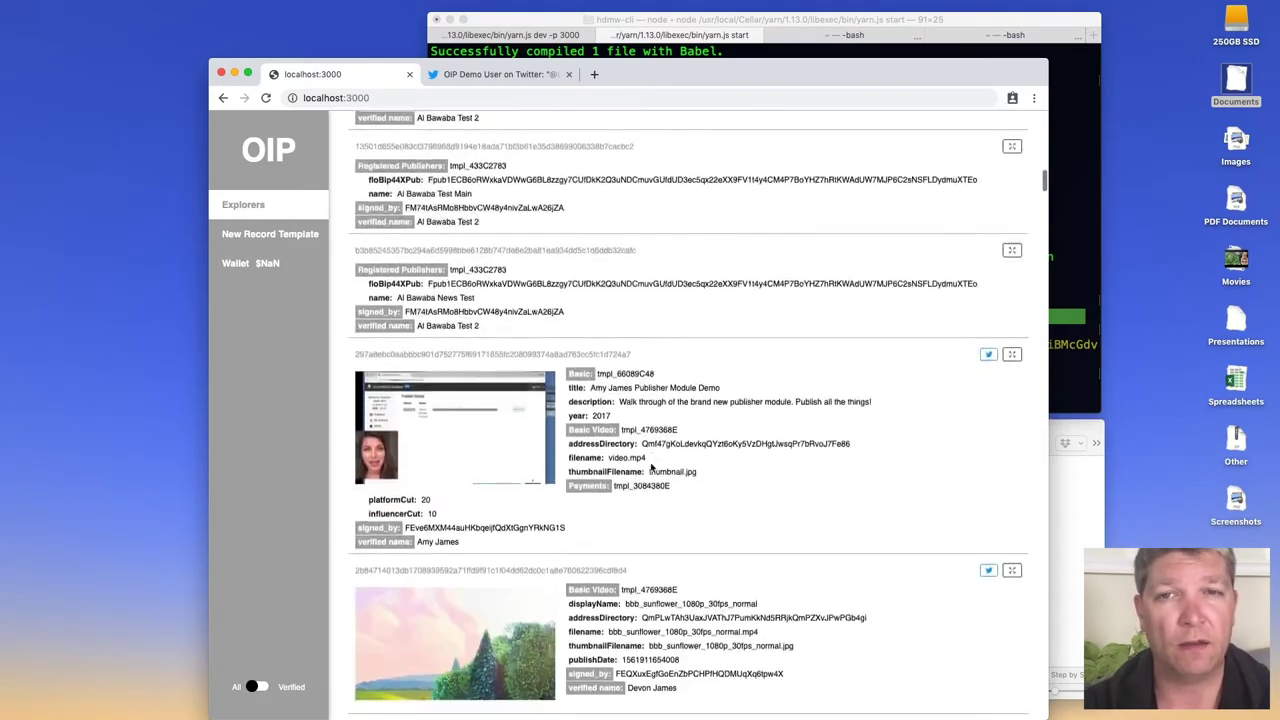
pyautogui.scroll(6, 640, 470)
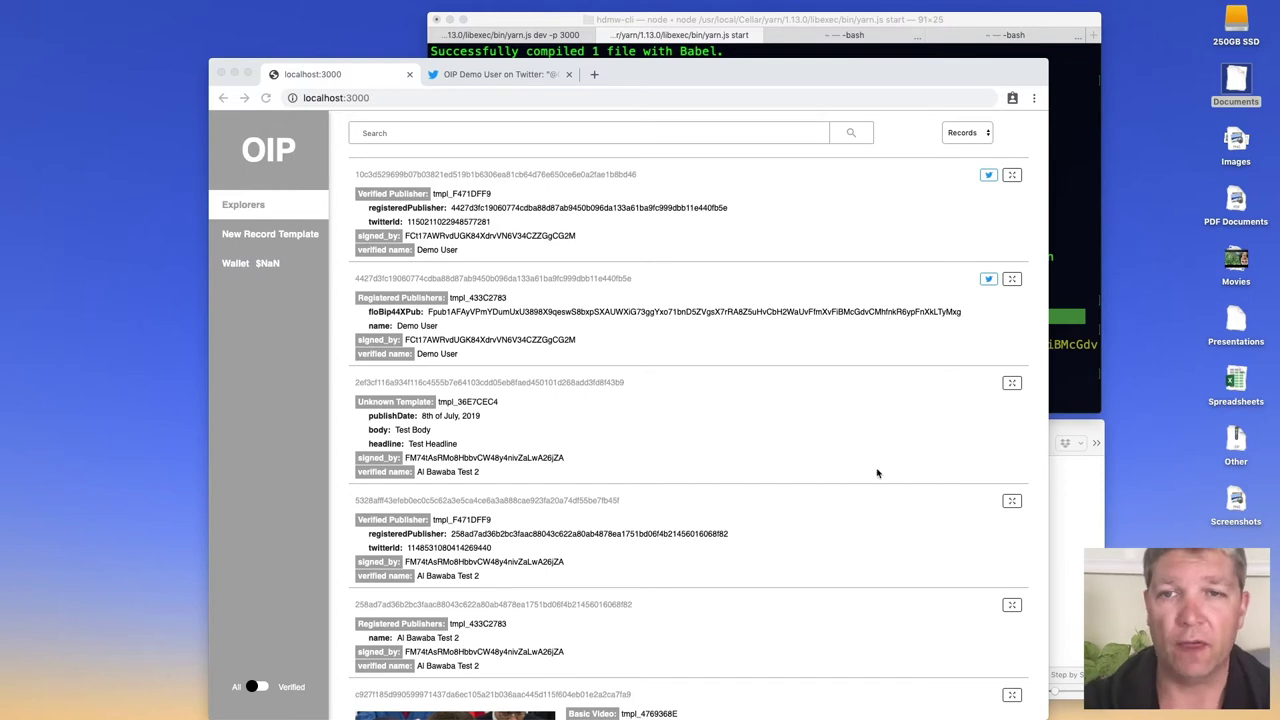
# - Switch the explorer dropdown from Records to Templates to list ABN First Article, Archived Tweets and more
pyautogui.click(994, 327)
pyautogui.click(964, 132)
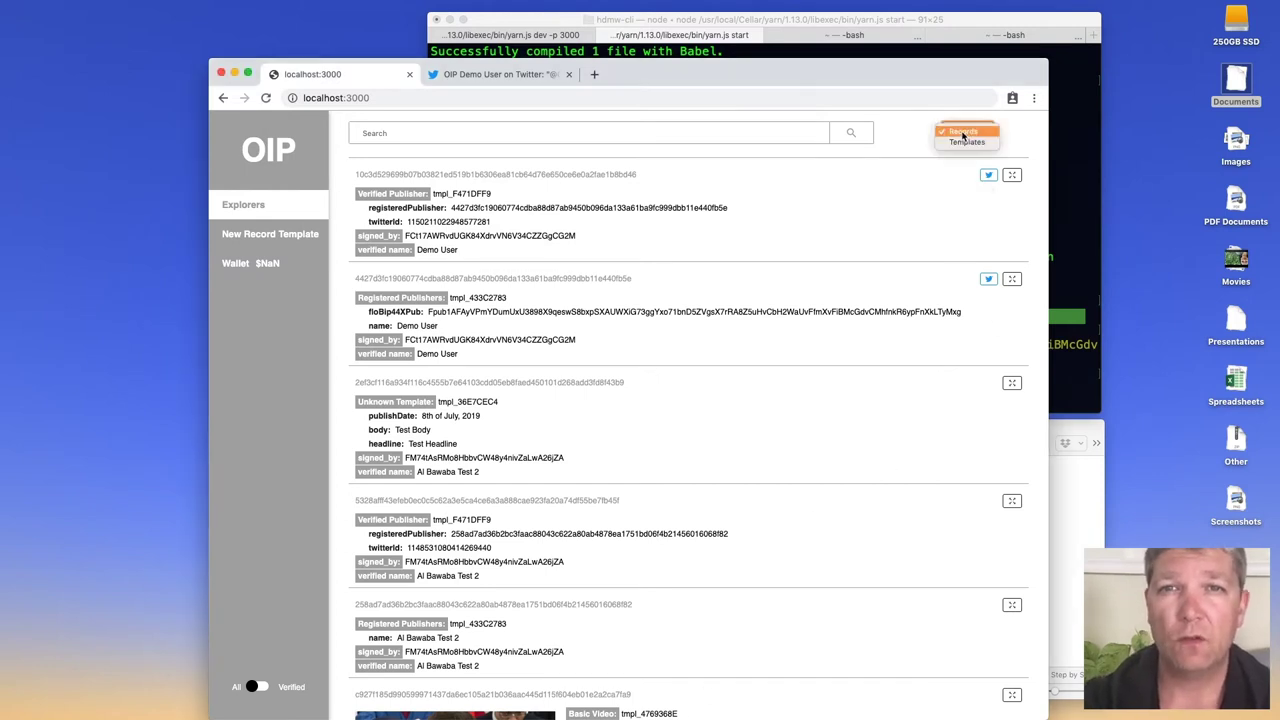
pyautogui.click(965, 142)
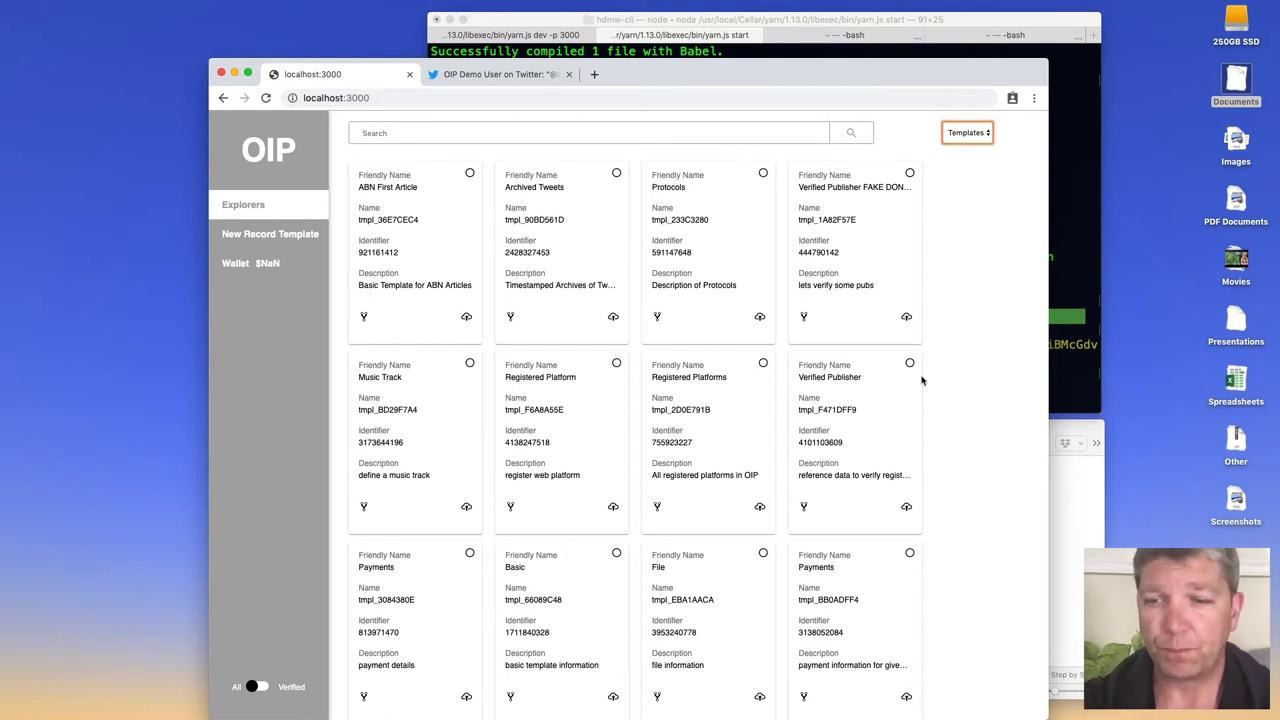
# - Find 66089 on the page and mark the Basic, Basic Video and Payments (tmpl_3084380E) templates
pyautogui.click(984, 436)
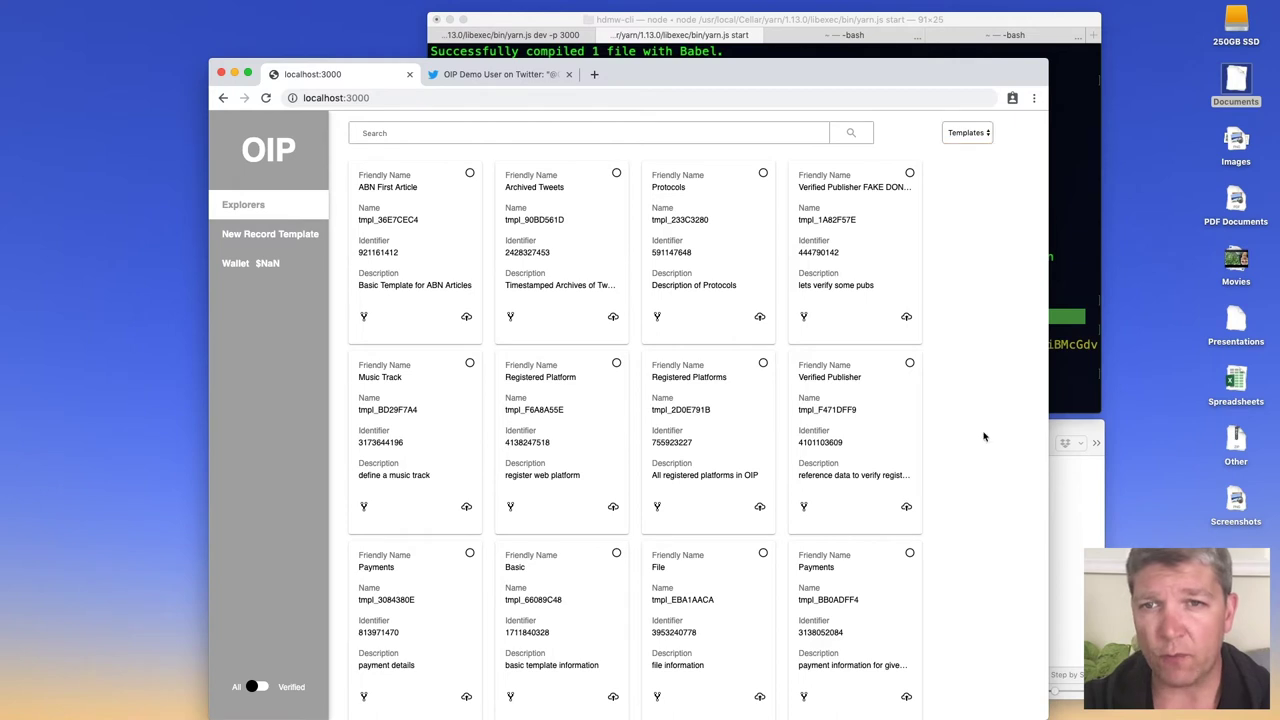
pyautogui.press('super+f')
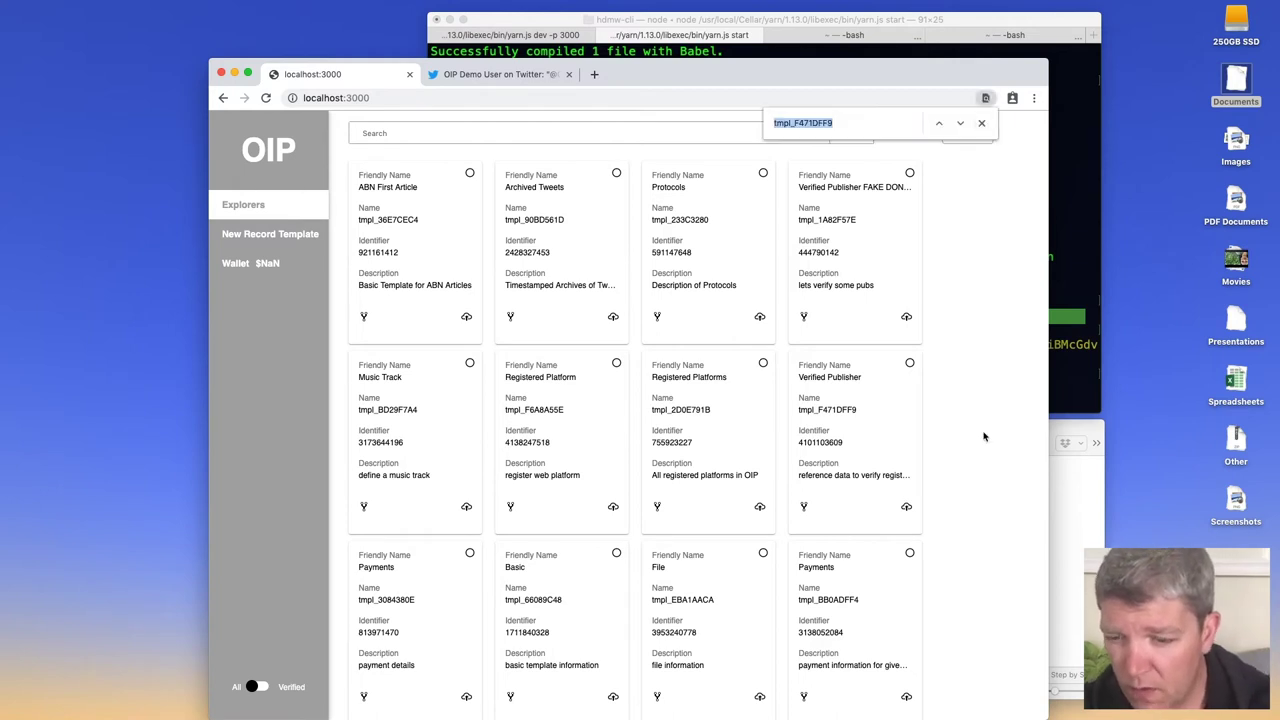
pyautogui.write('66089')
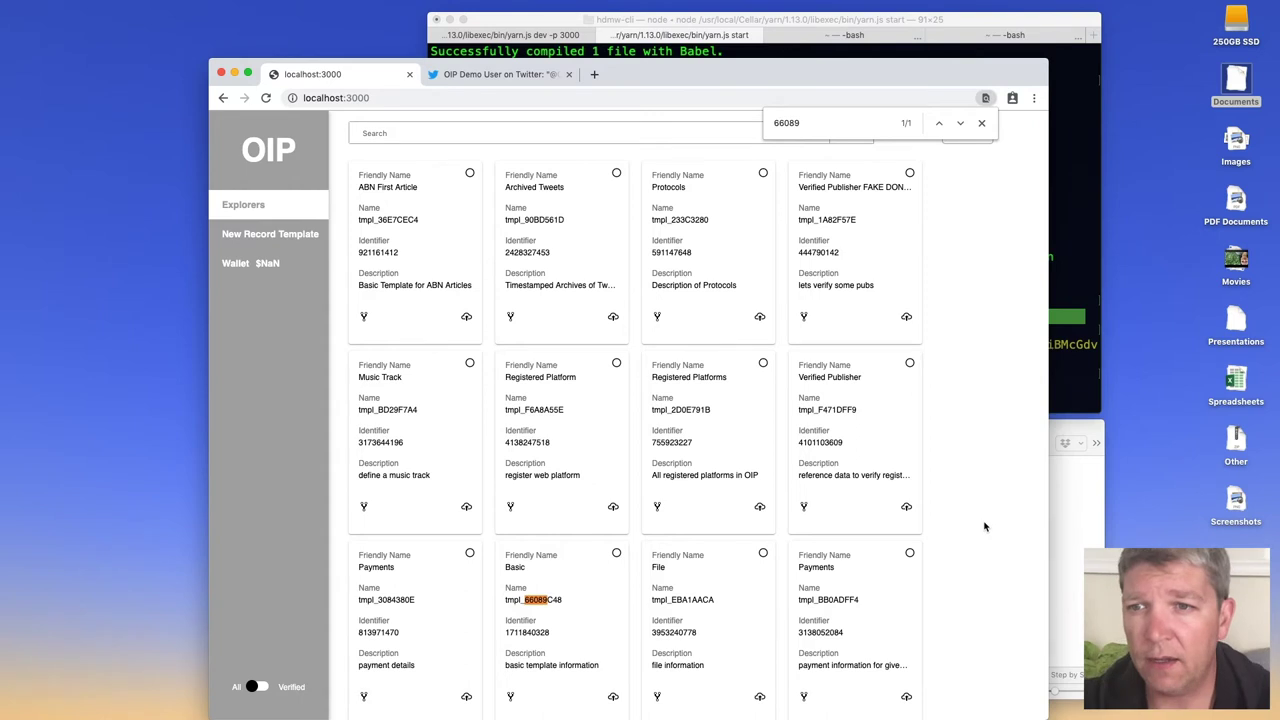
pyautogui.scroll(-3, 984, 526)
pyautogui.scroll(-1, 984, 526)
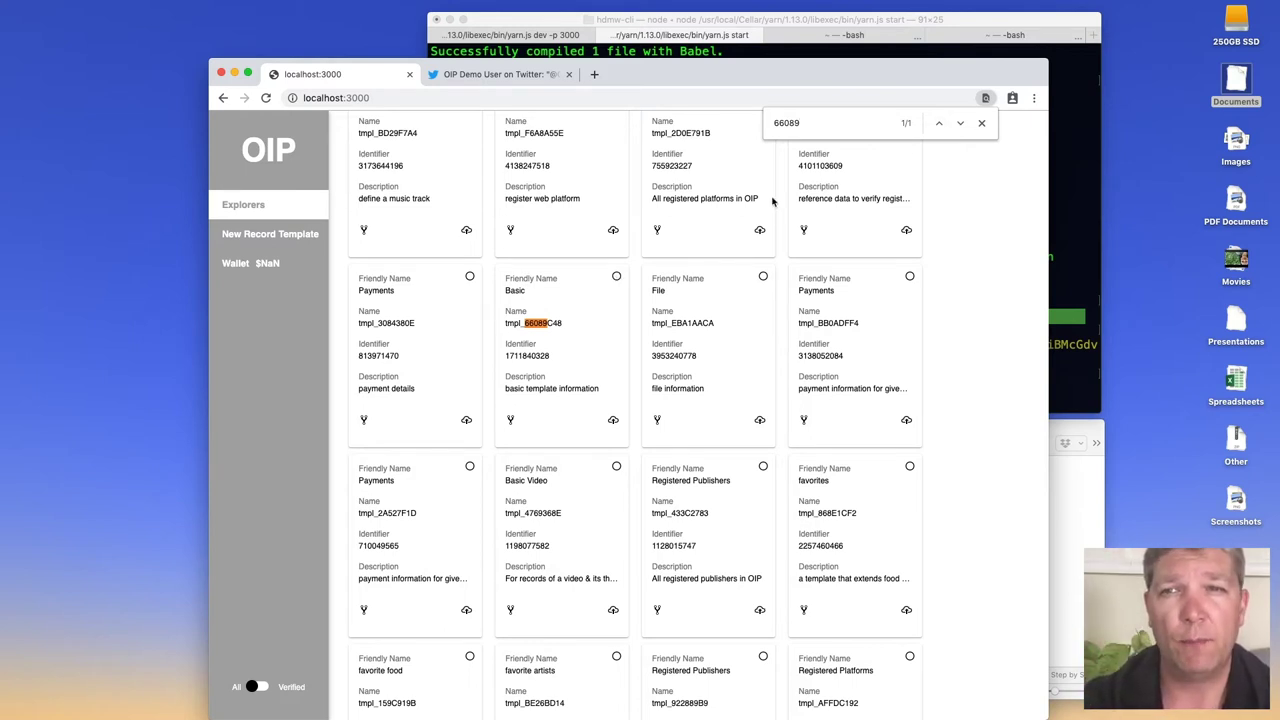
pyautogui.click(616, 276)
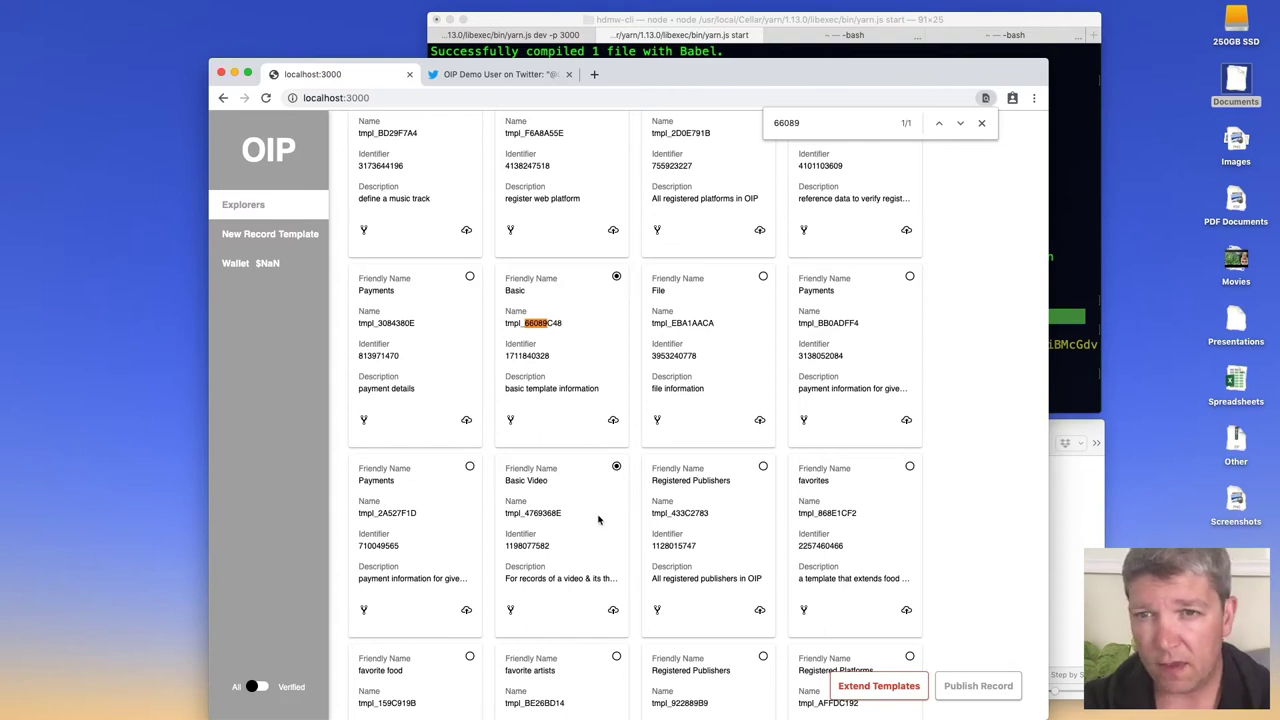
pyautogui.scroll(2, 600, 518)
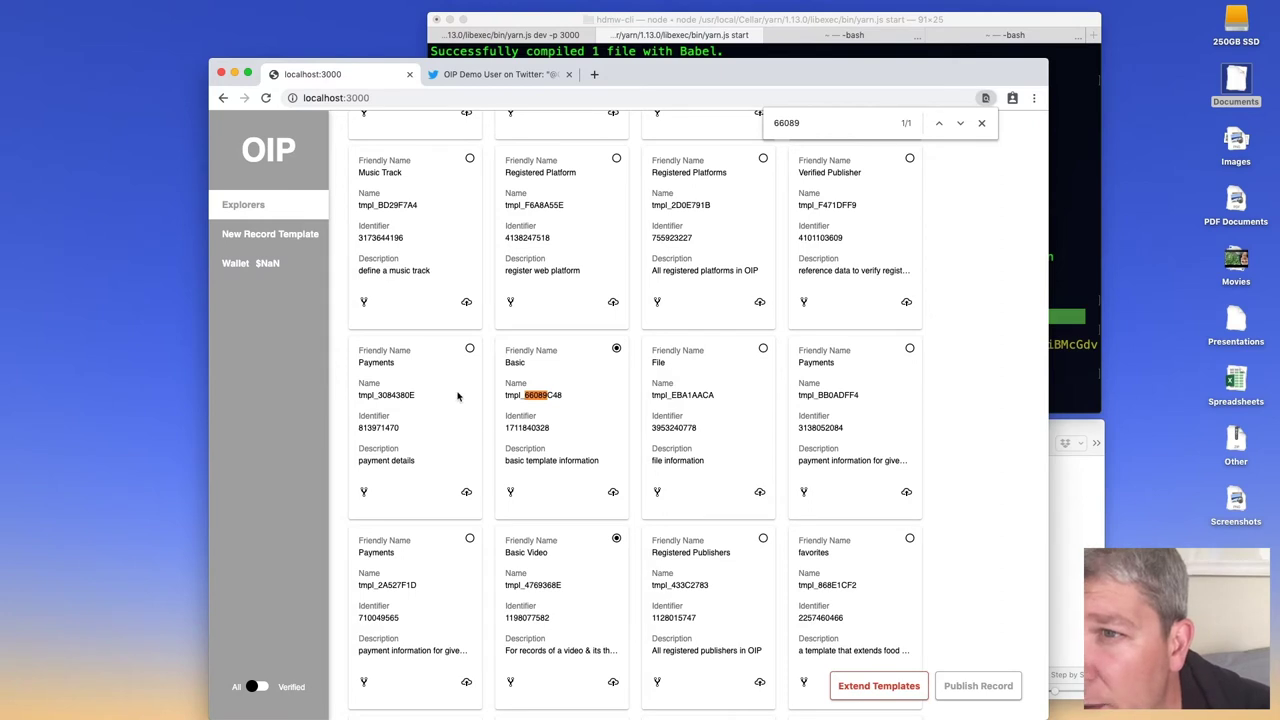
pyautogui.click(470, 349)
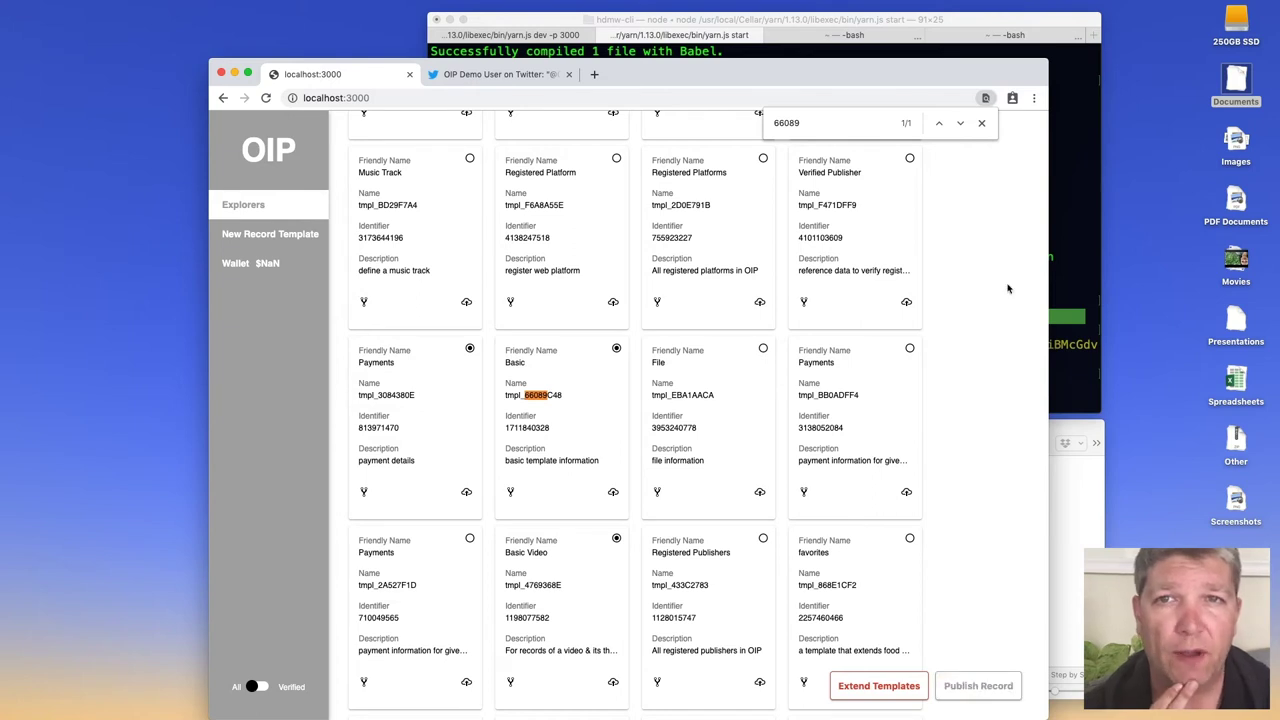
pyautogui.click(981, 123)
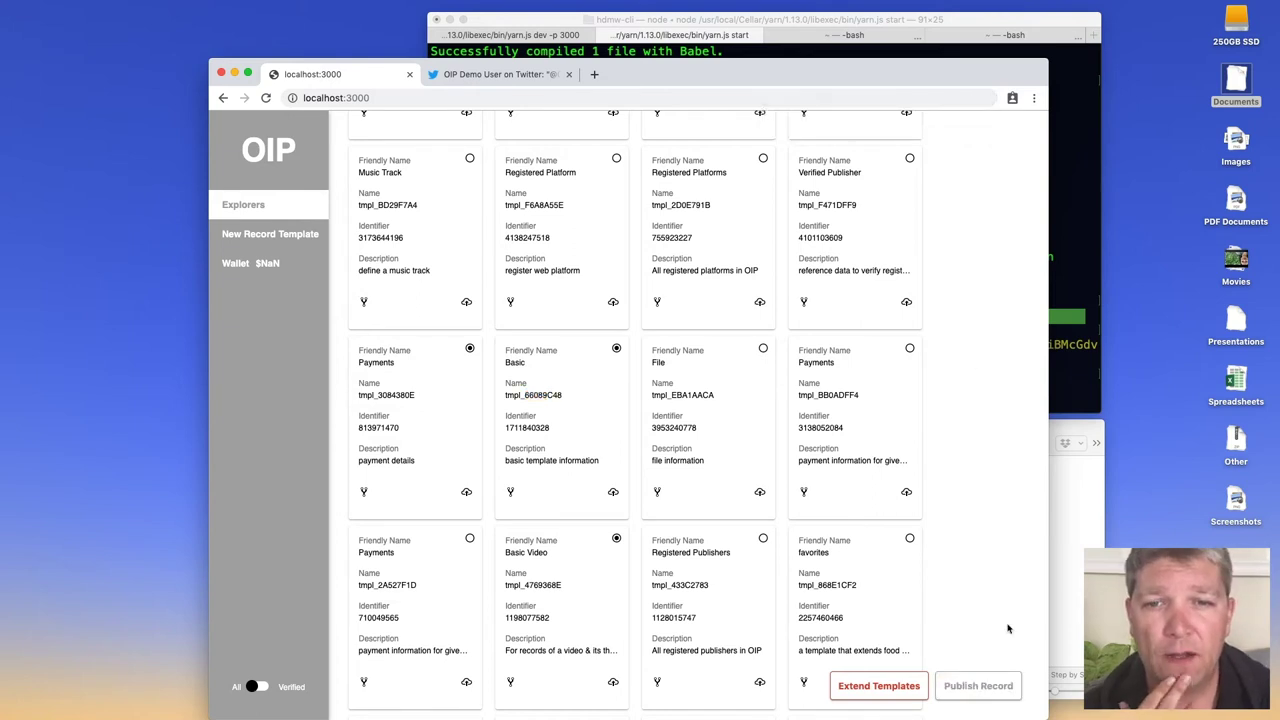
# - Open a new record form and paste the title 'How Open Index Protocol Works'
pyautogui.click(985, 683)
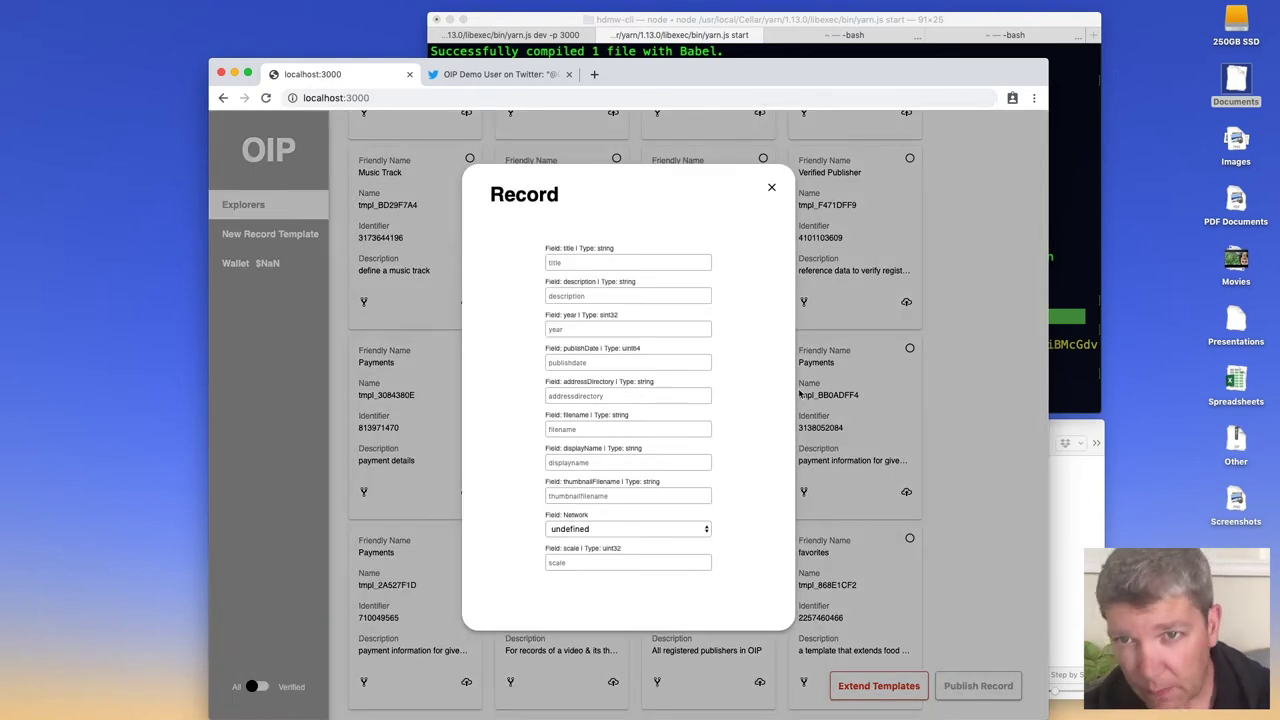
pyautogui.scroll(-5, 720, 323)
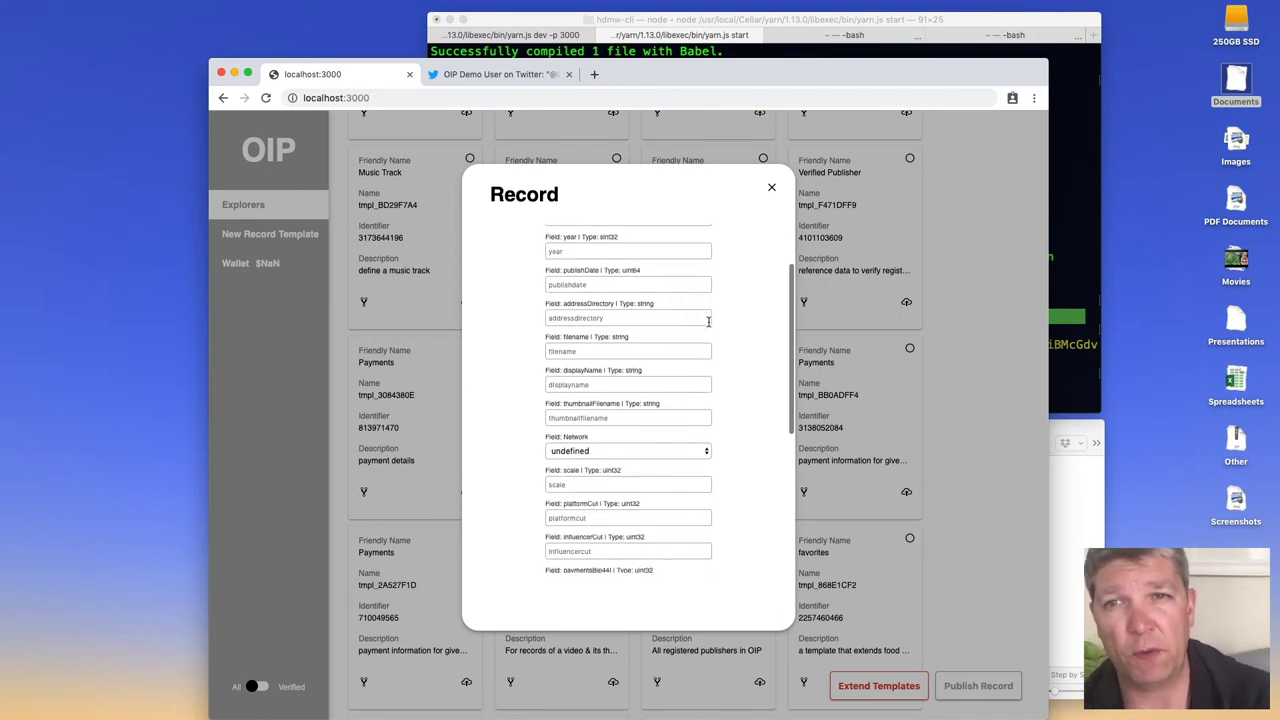
pyautogui.scroll(5, 710, 322)
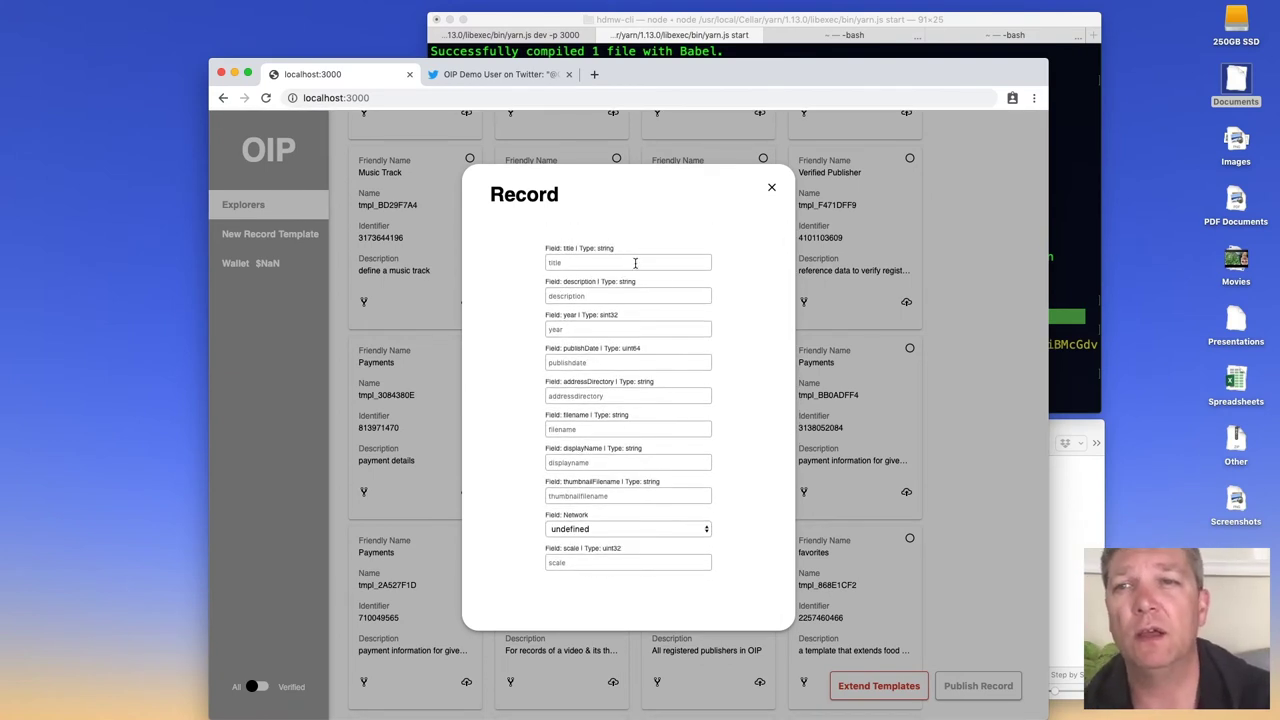
pyautogui.click(634, 263)
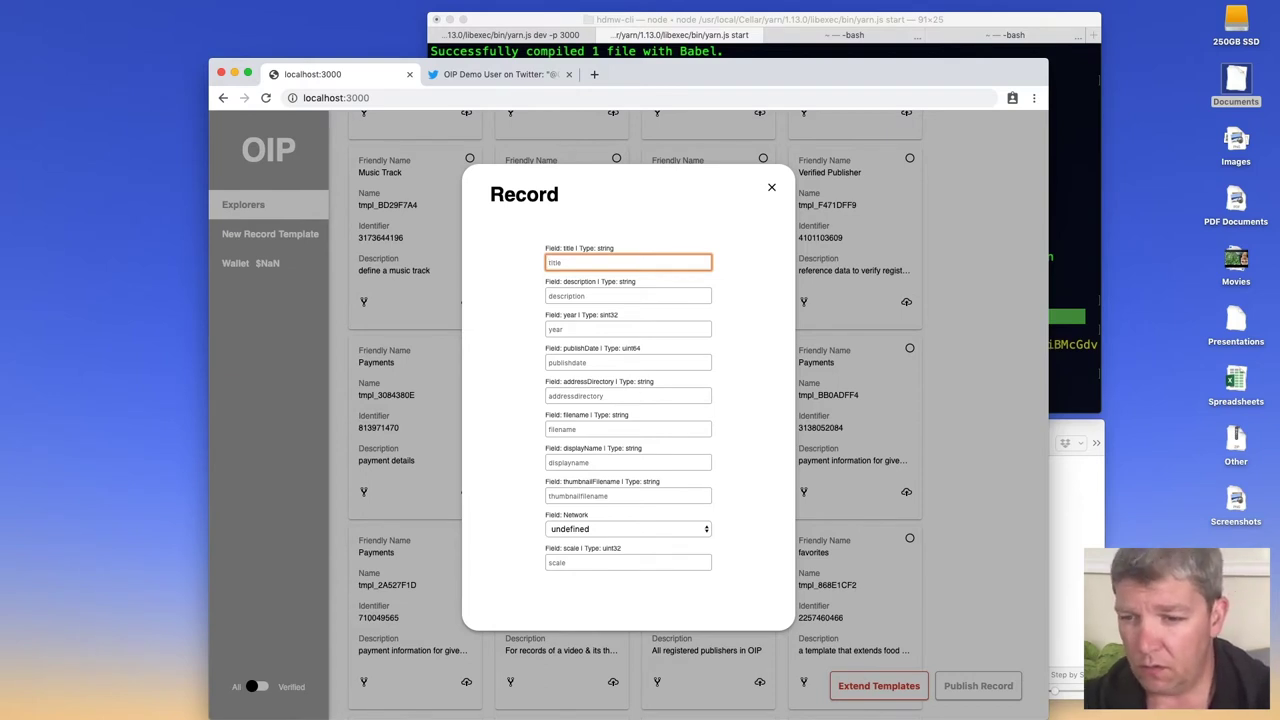
pyautogui.press('super+Tab')
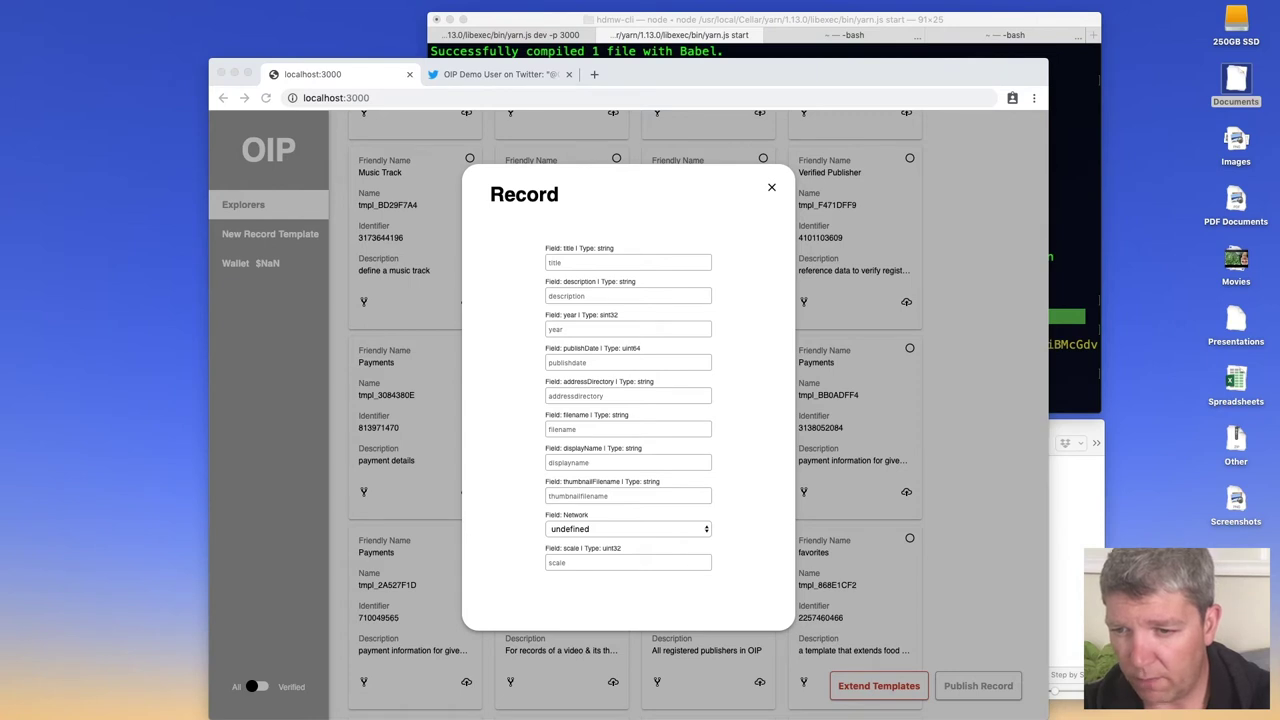
pyautogui.click(578, 262)
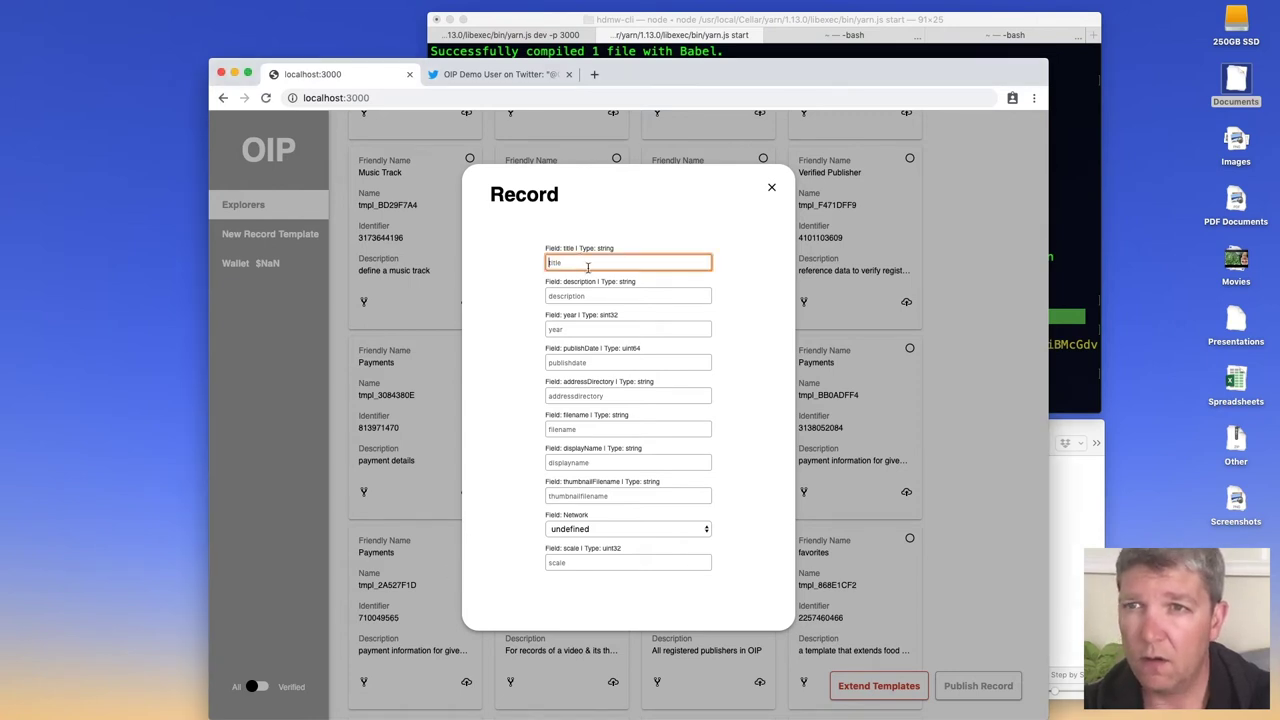
pyautogui.write('How Open Index Protocol Works')
# - Preview video.mp4 in the OIP Alice and Bob folder
pyautogui.click(1067, 512)
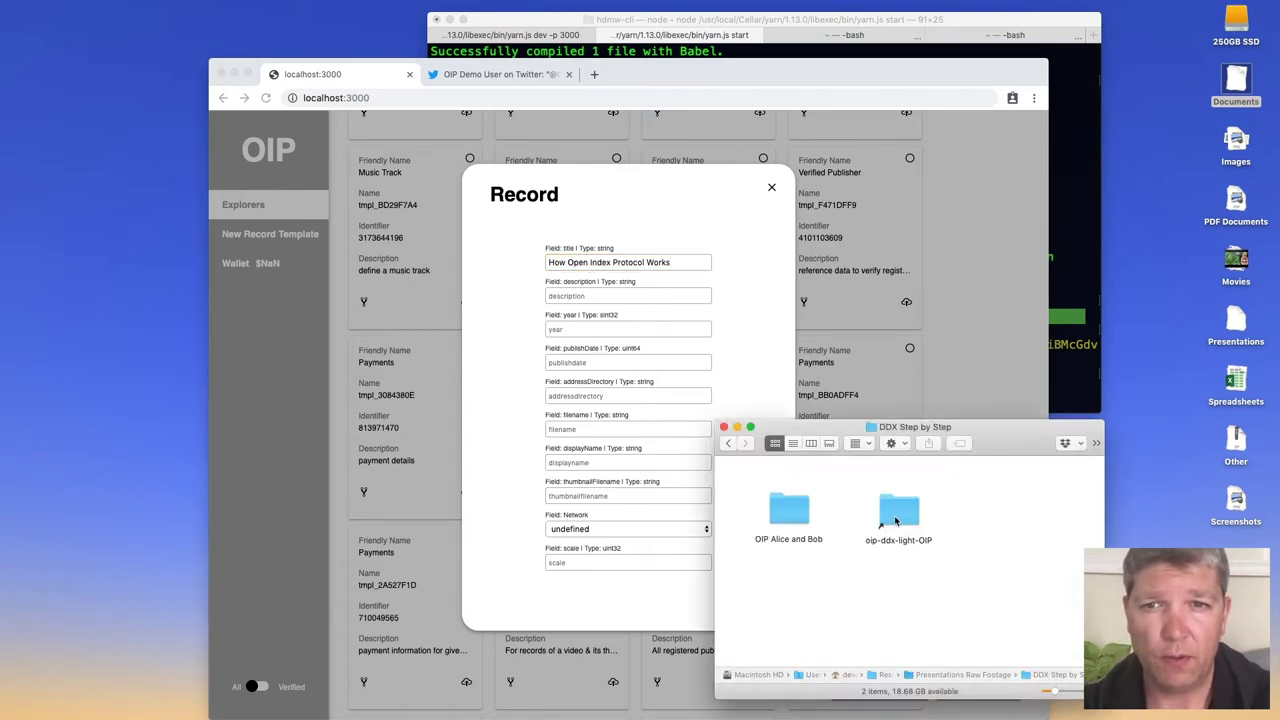
pyautogui.doubleClick(786, 512)
pyautogui.click(781, 521)
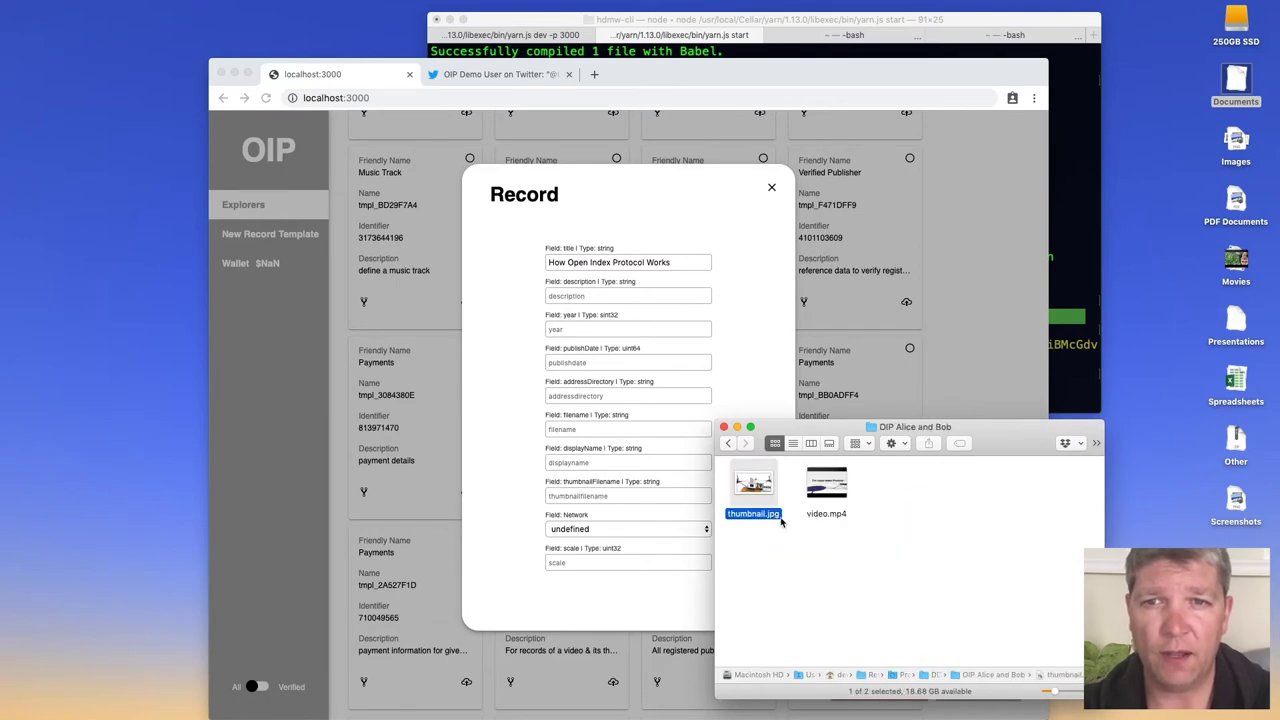
pyautogui.press('Right')
pyautogui.press('space')
pyautogui.press('space')
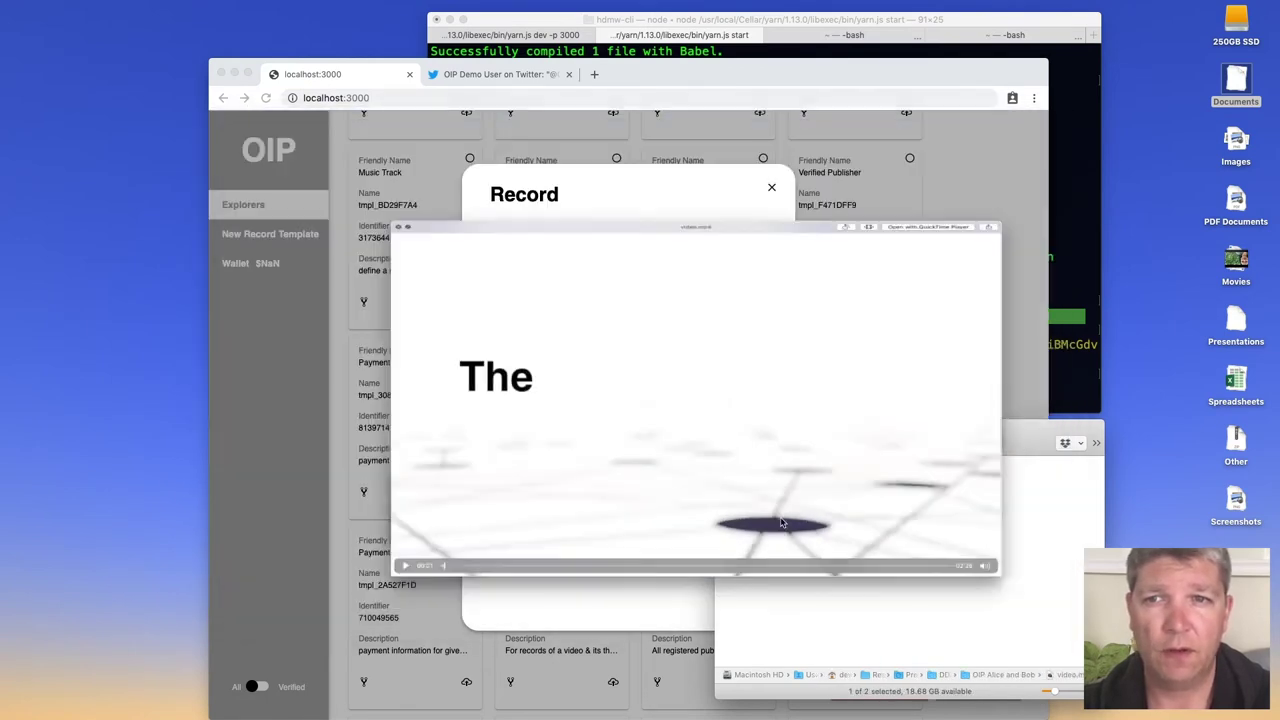
pyautogui.press('Left')
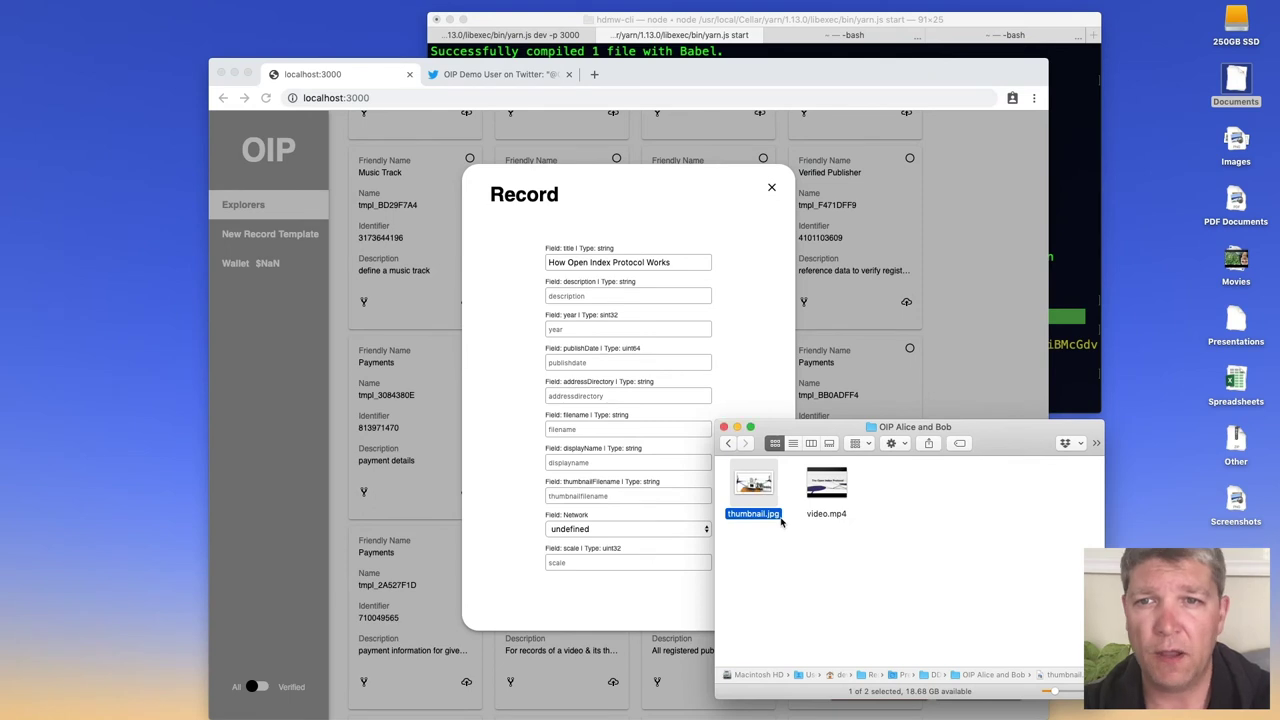
pyautogui.click(618, 287)
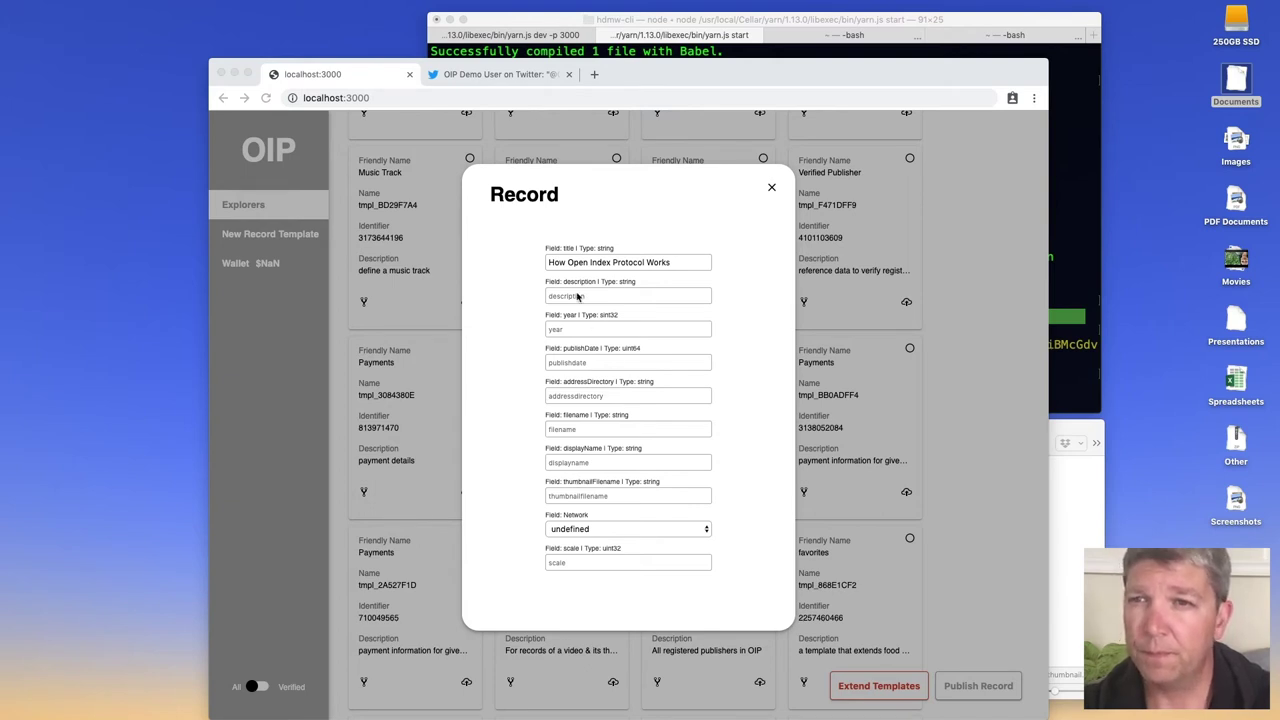
# - Paste the video description and enter year 2016 in the record form
pyautogui.press('super+Tab')
pyautogui.press('Tab')
pyautogui.press('super+v')
pyautogui.press('Tab')
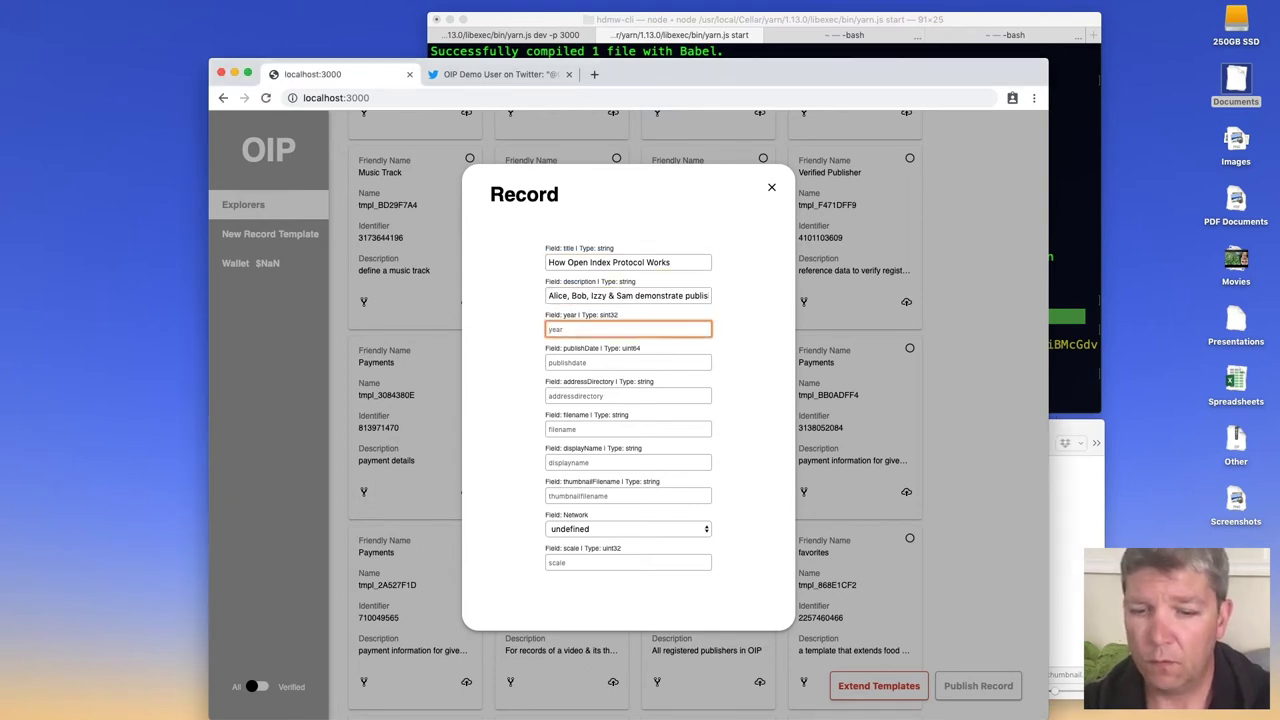
pyautogui.write('2016')
pyautogui.press('Tab')
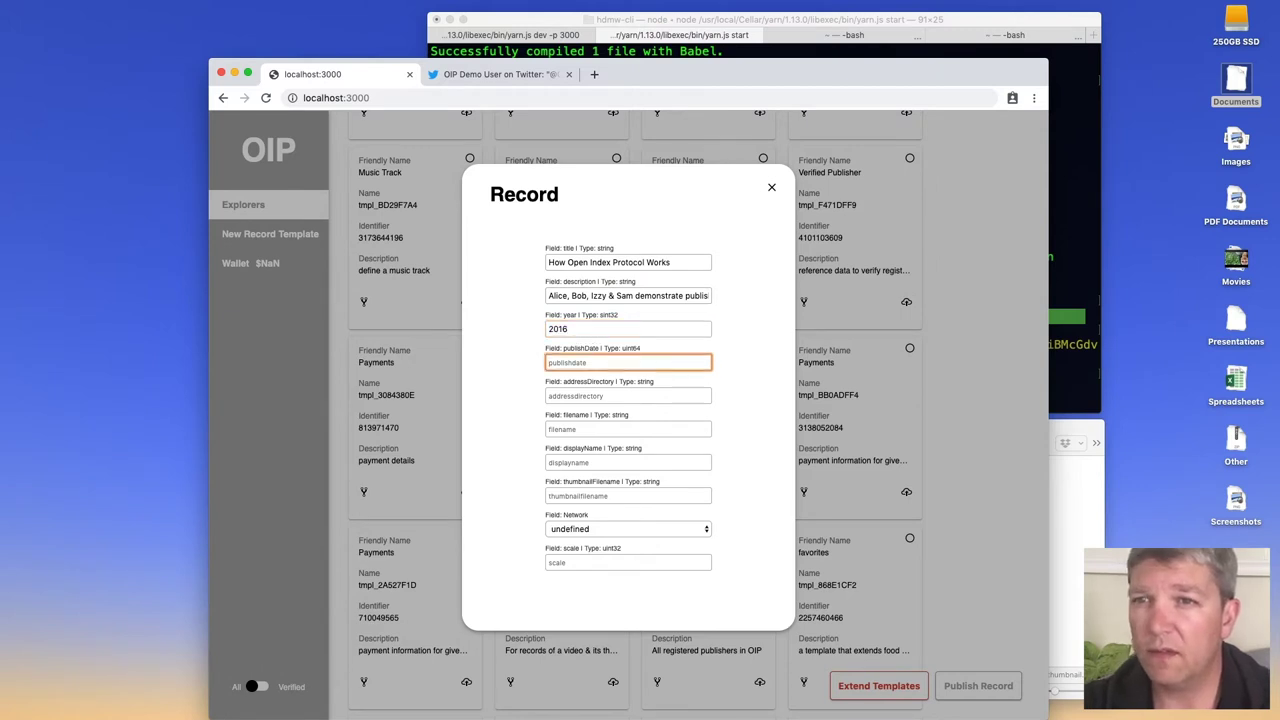
pyautogui.press('Tab')
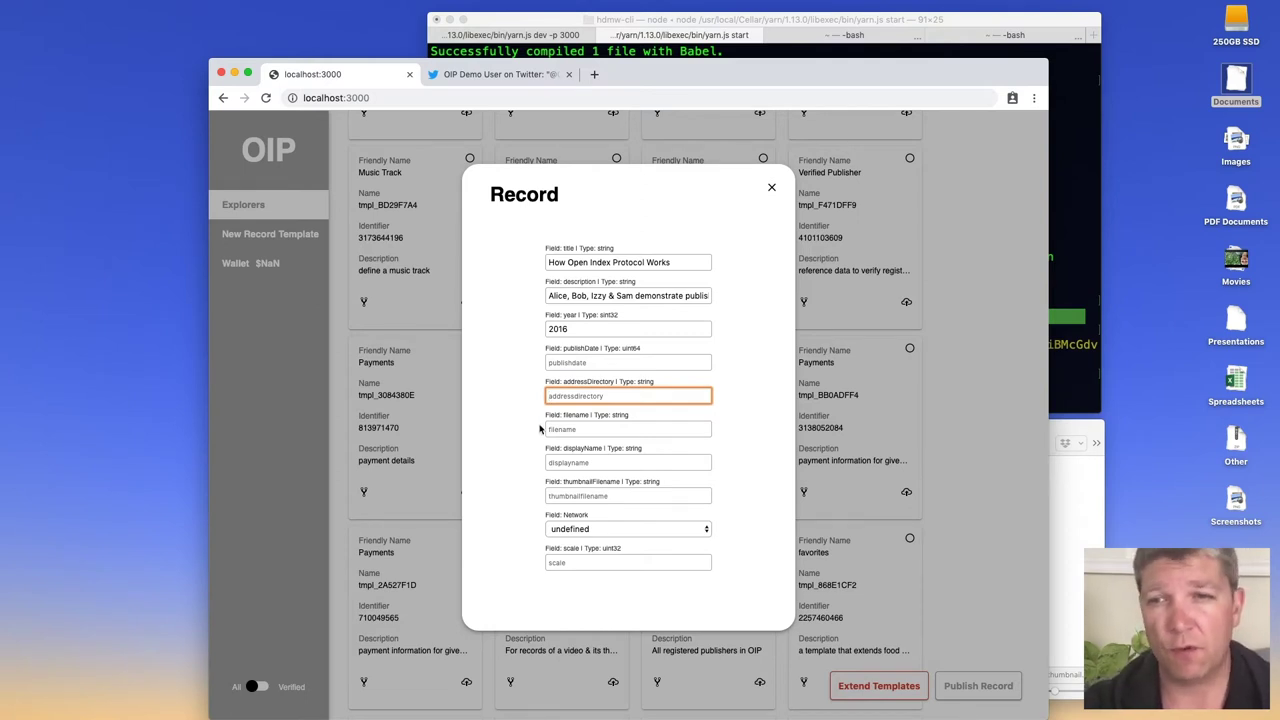
# - Choose Ipfs as the record's network and confirm the selection
pyautogui.click(643, 530)
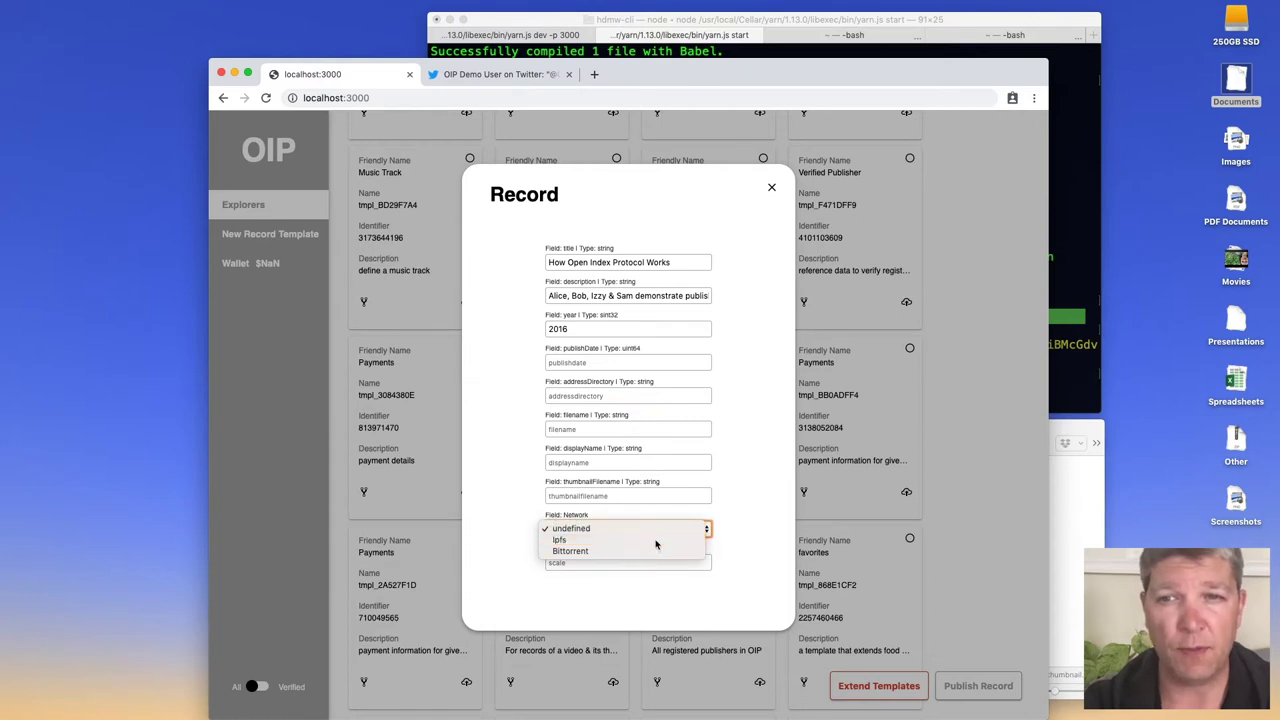
pyautogui.click(657, 541)
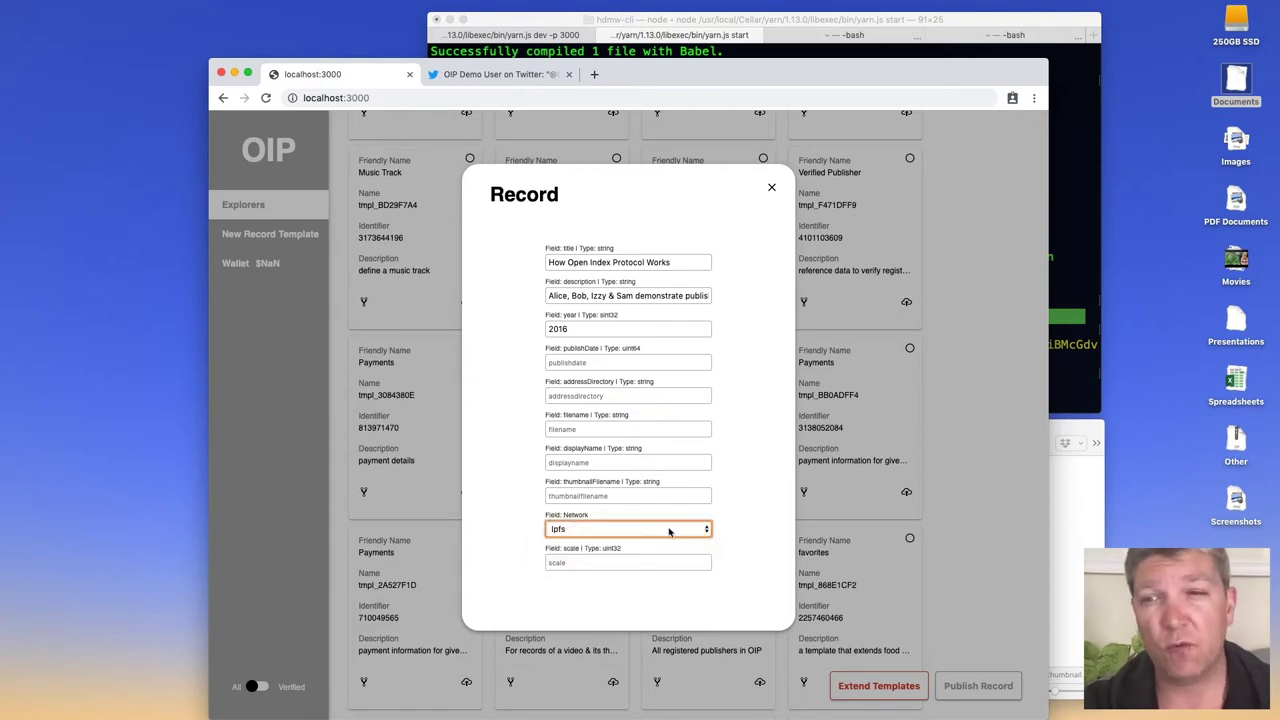
pyautogui.click(669, 531)
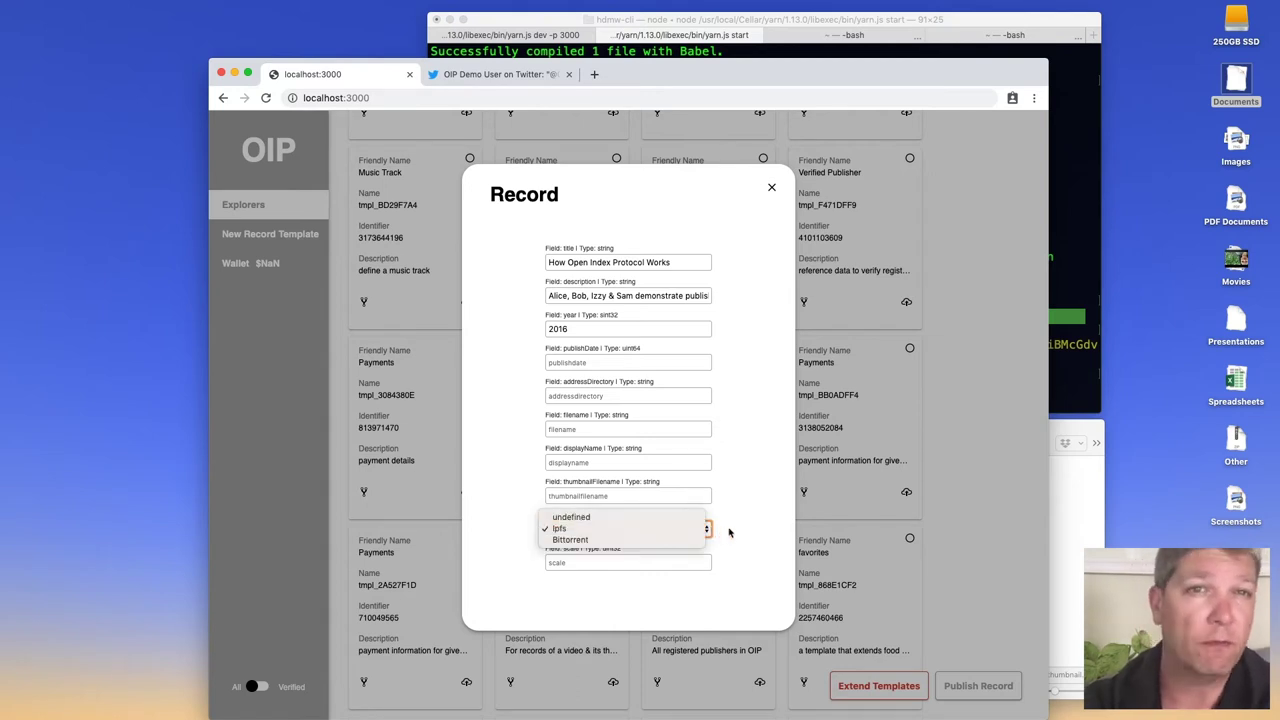
pyautogui.click(729, 533)
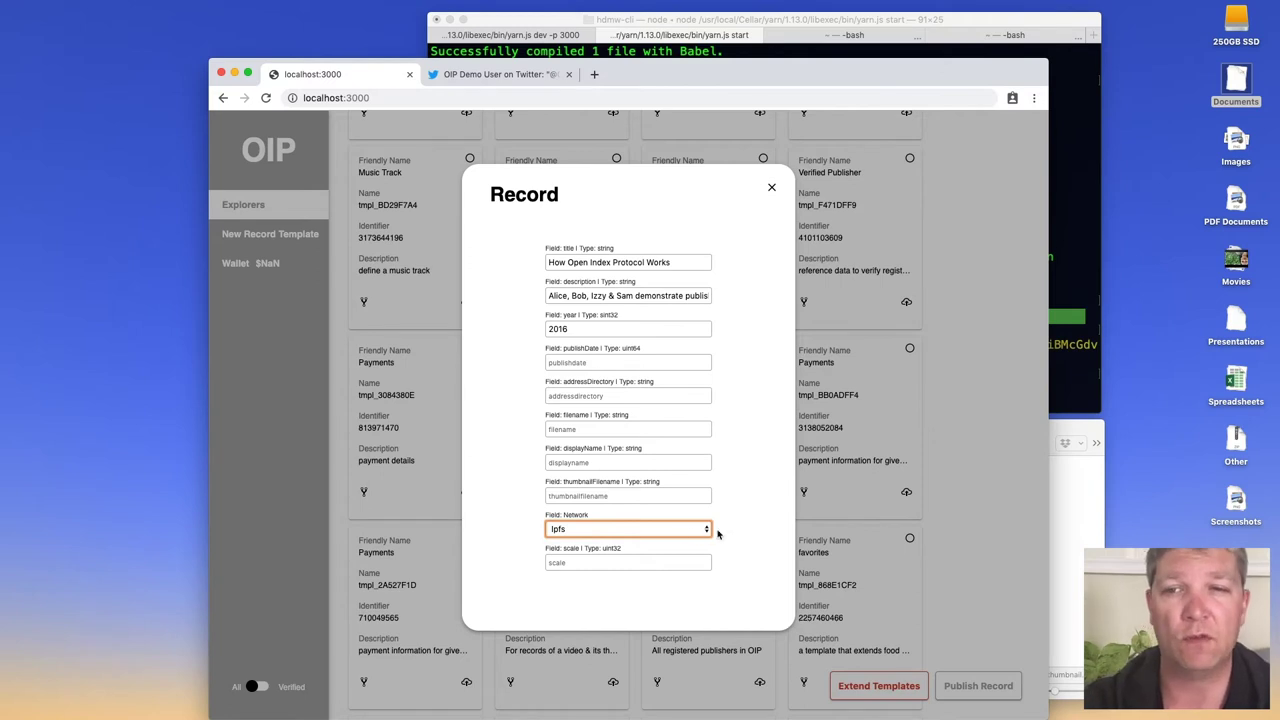
pyautogui.click(1072, 375)
# - Run 'ipfs daemon' in a spare Terminal tab and check the wallet helper tab
pyautogui.hotkey('ctrl', 'Tab')
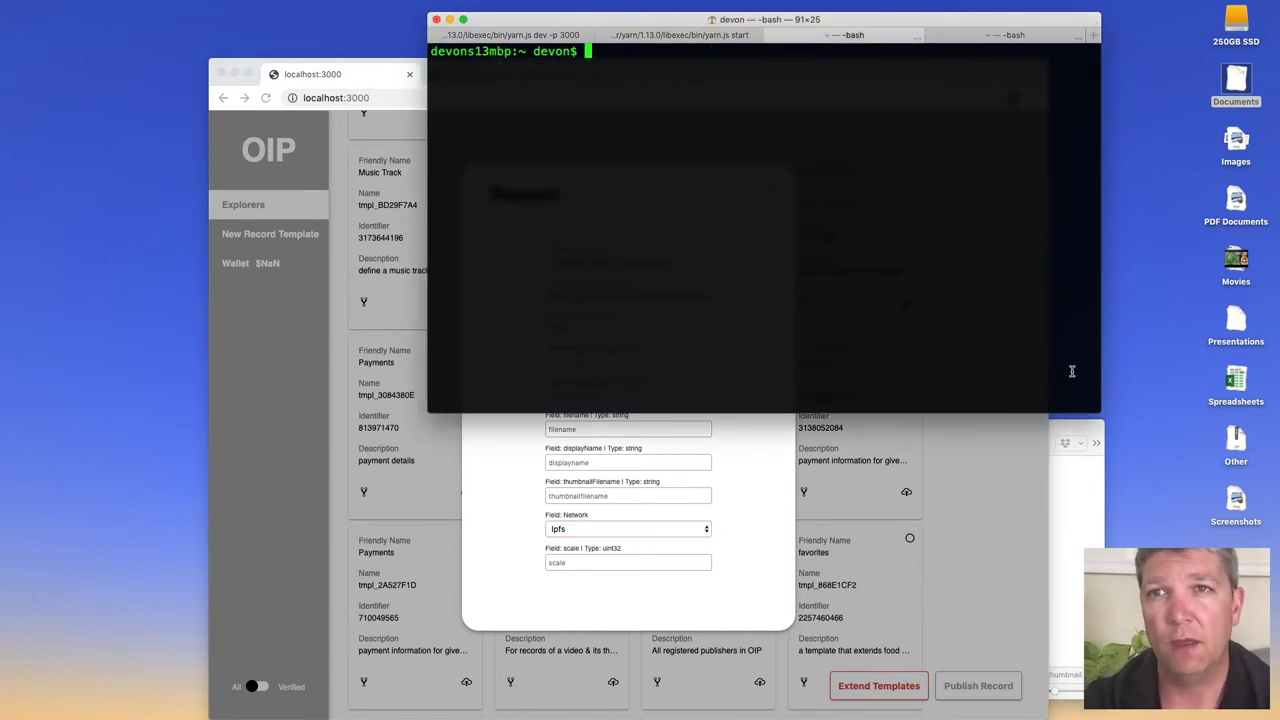
pyautogui.write('ipfs ')
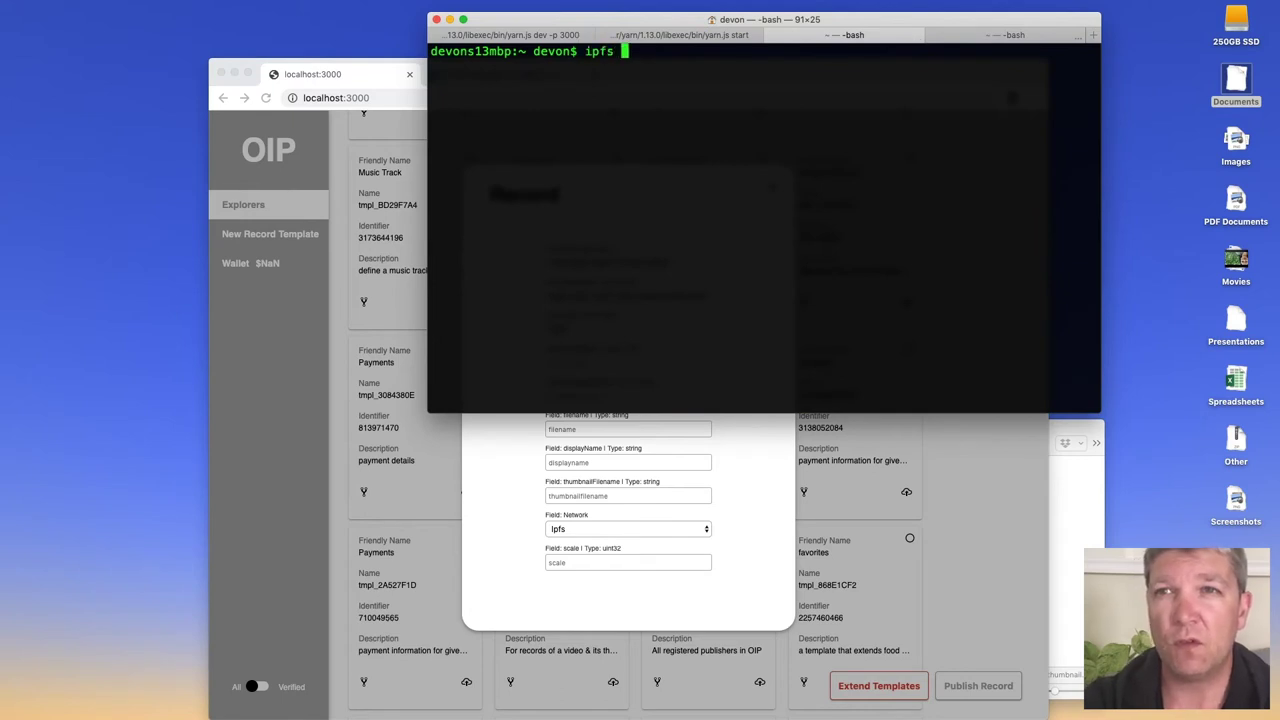
pyautogui.write('daemon')
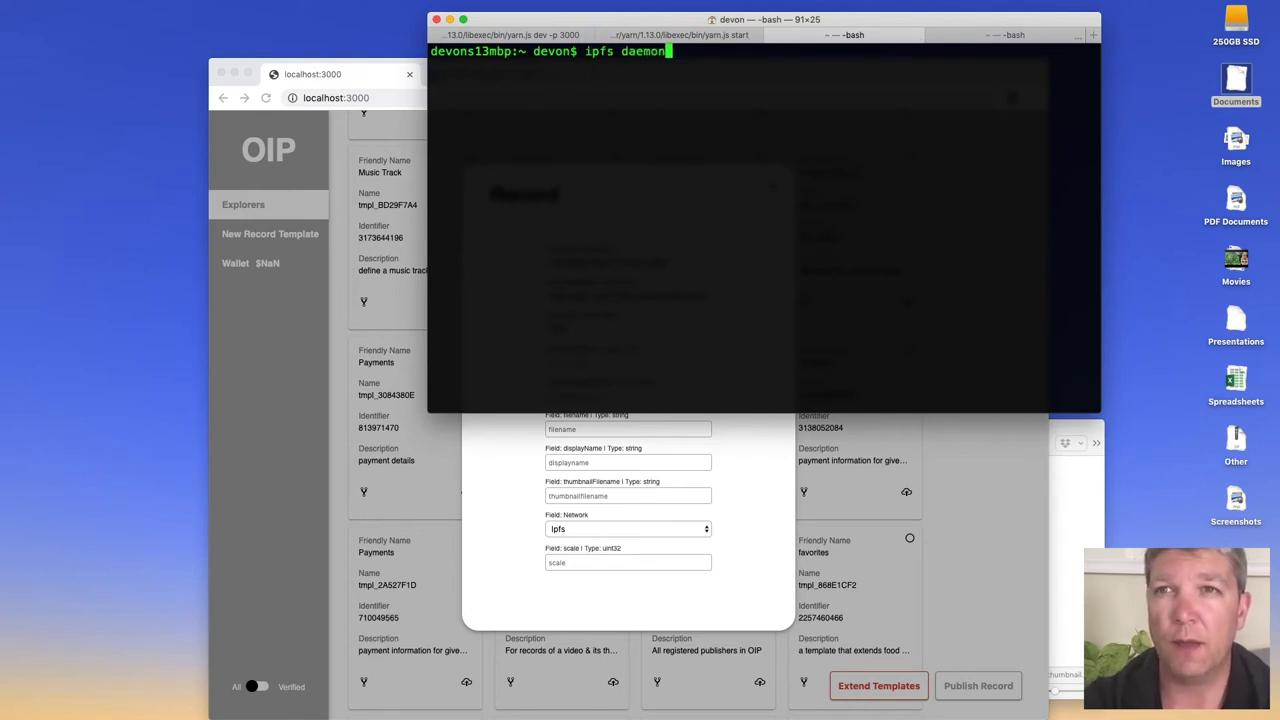
pyautogui.press('Return')
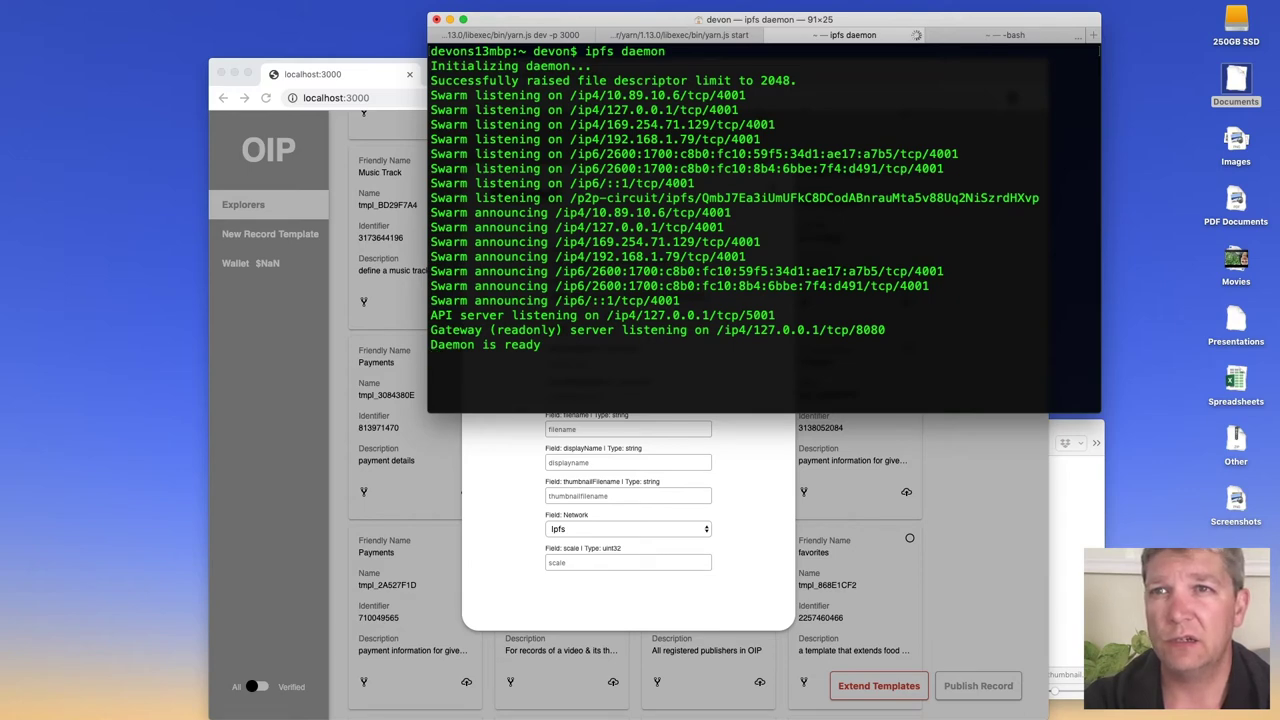
pyautogui.press('super+shift+bracketleft')
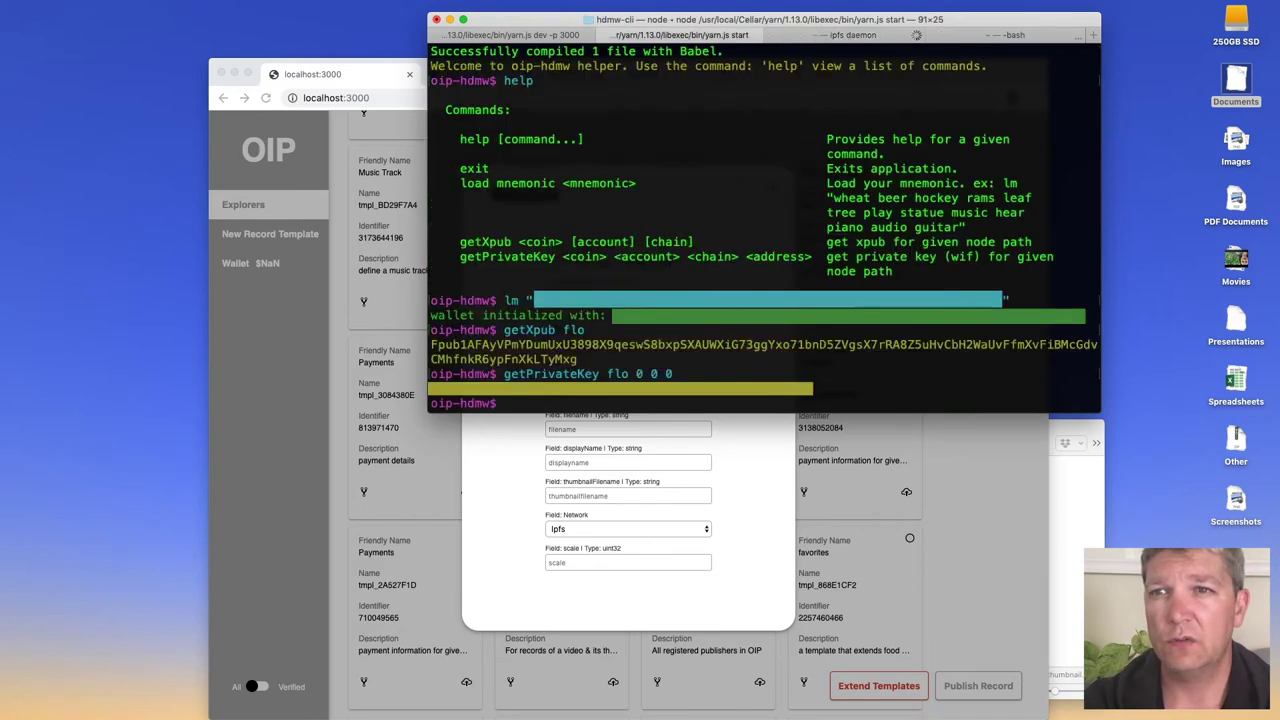
pyautogui.press('super+shift+bracketright')
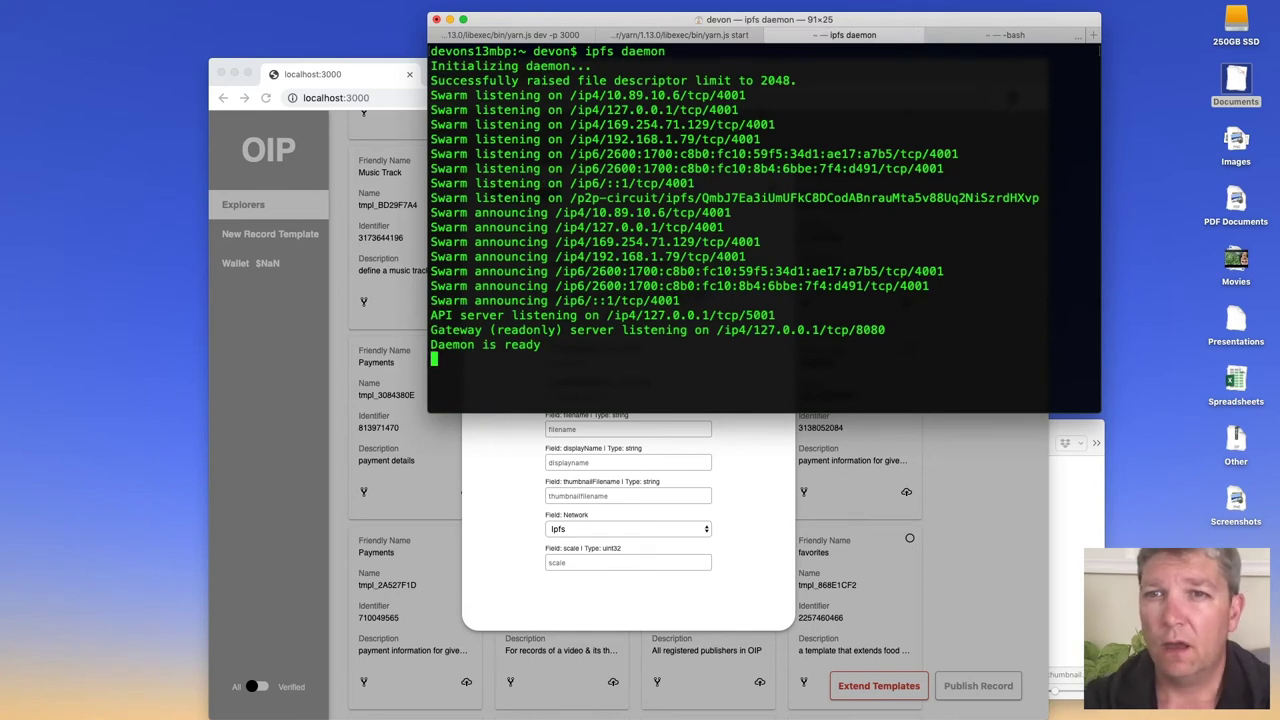
# - Clear a fresh shell tab, type 'ipfs add -r' and locate the OIP Alice and Bob folder
pyautogui.press('super+shift+bracketright')
pyautogui.write('clear')
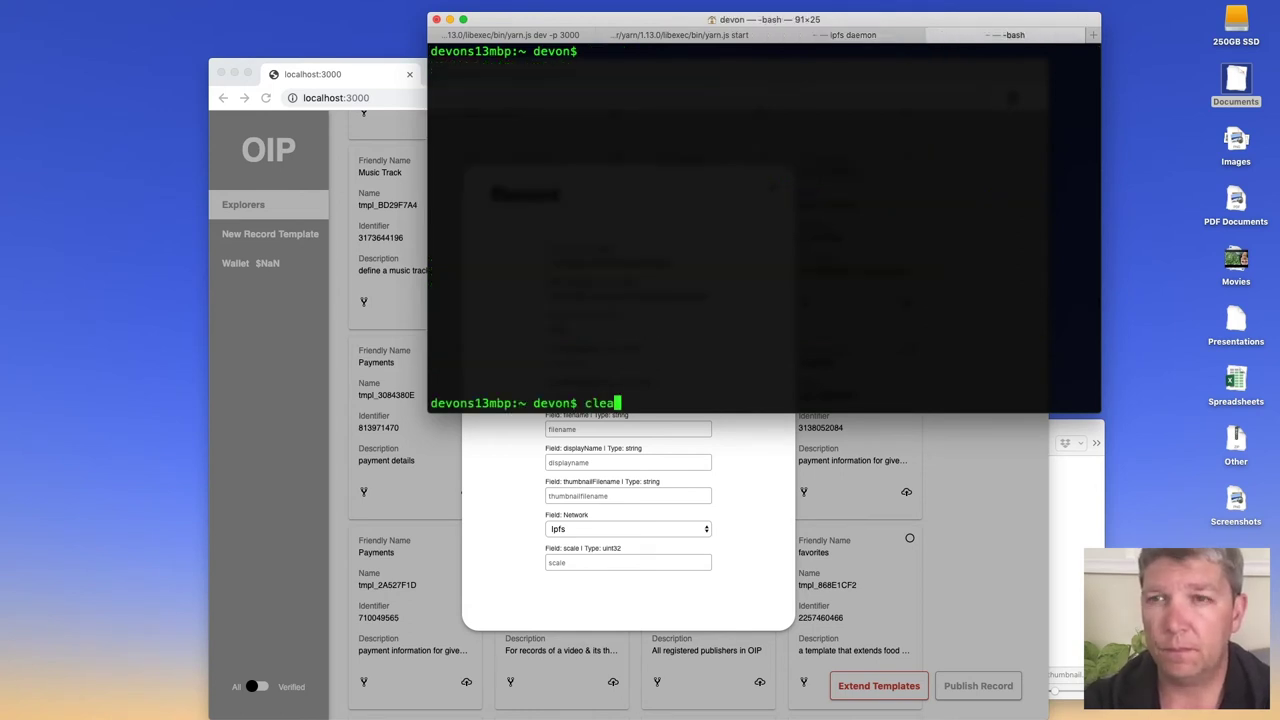
pyautogui.press('Return')
pyautogui.write('ip')
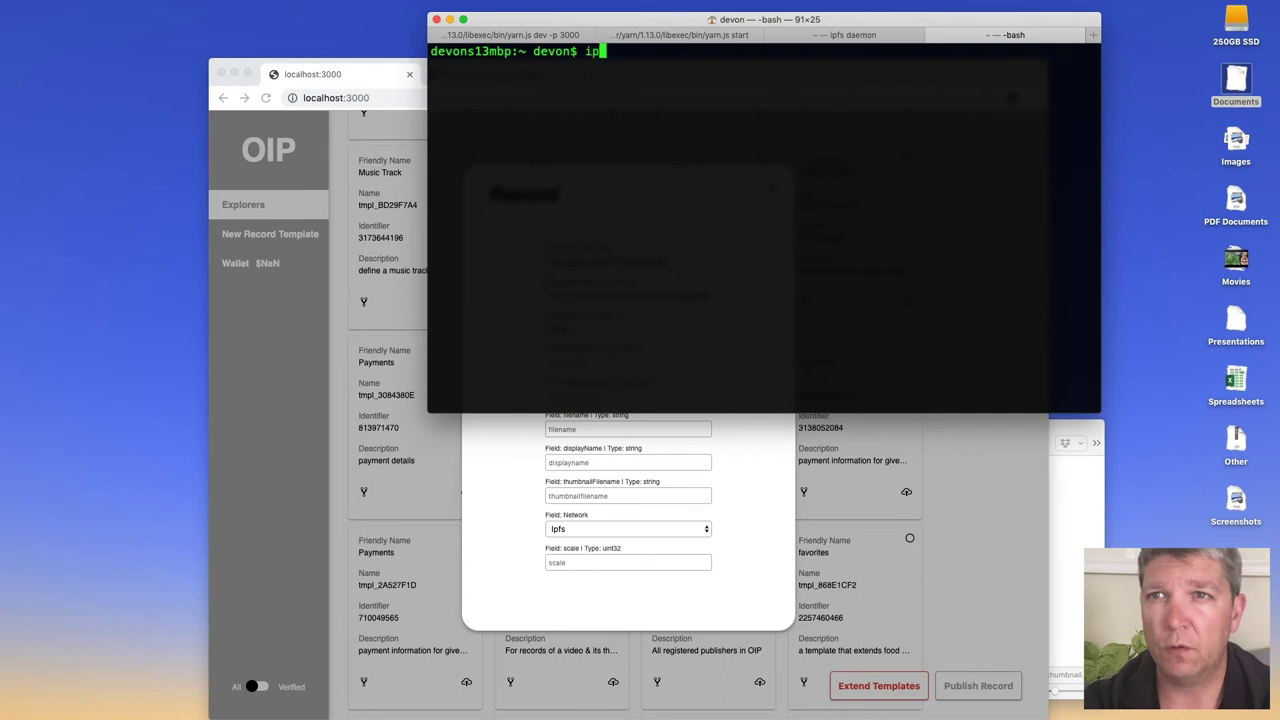
pyautogui.write('fs add ')
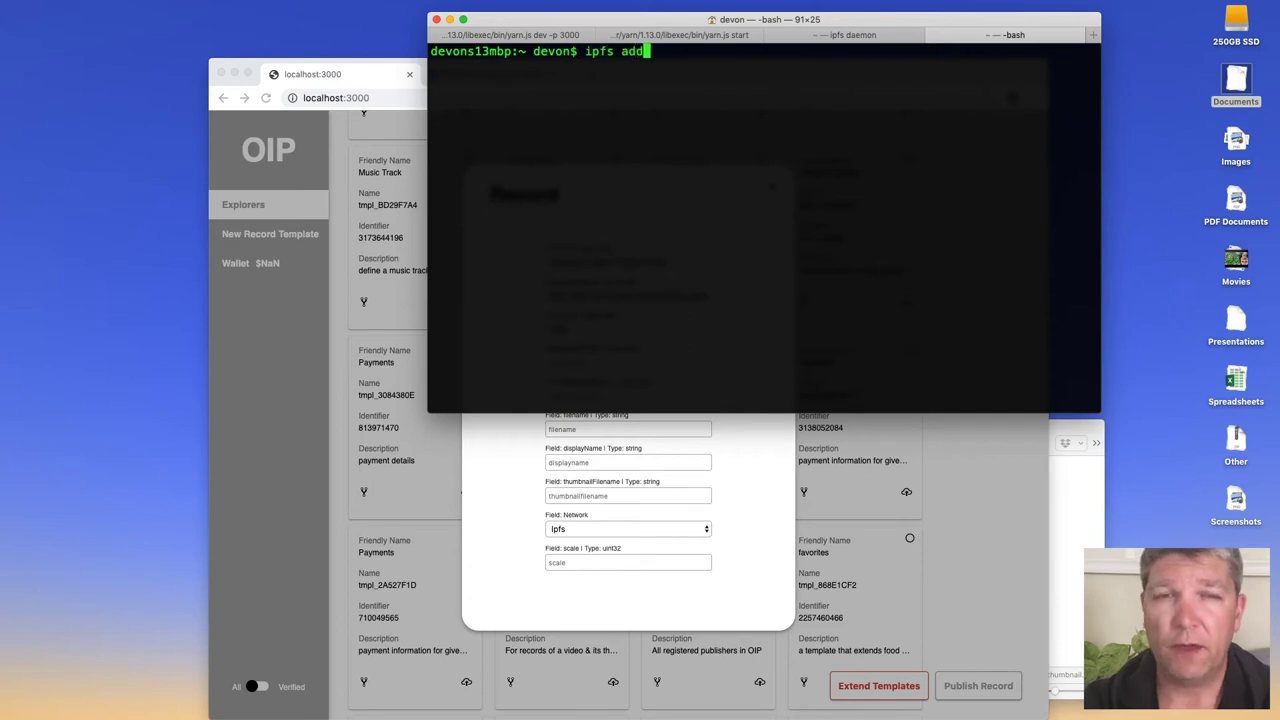
pyautogui.write('-r')
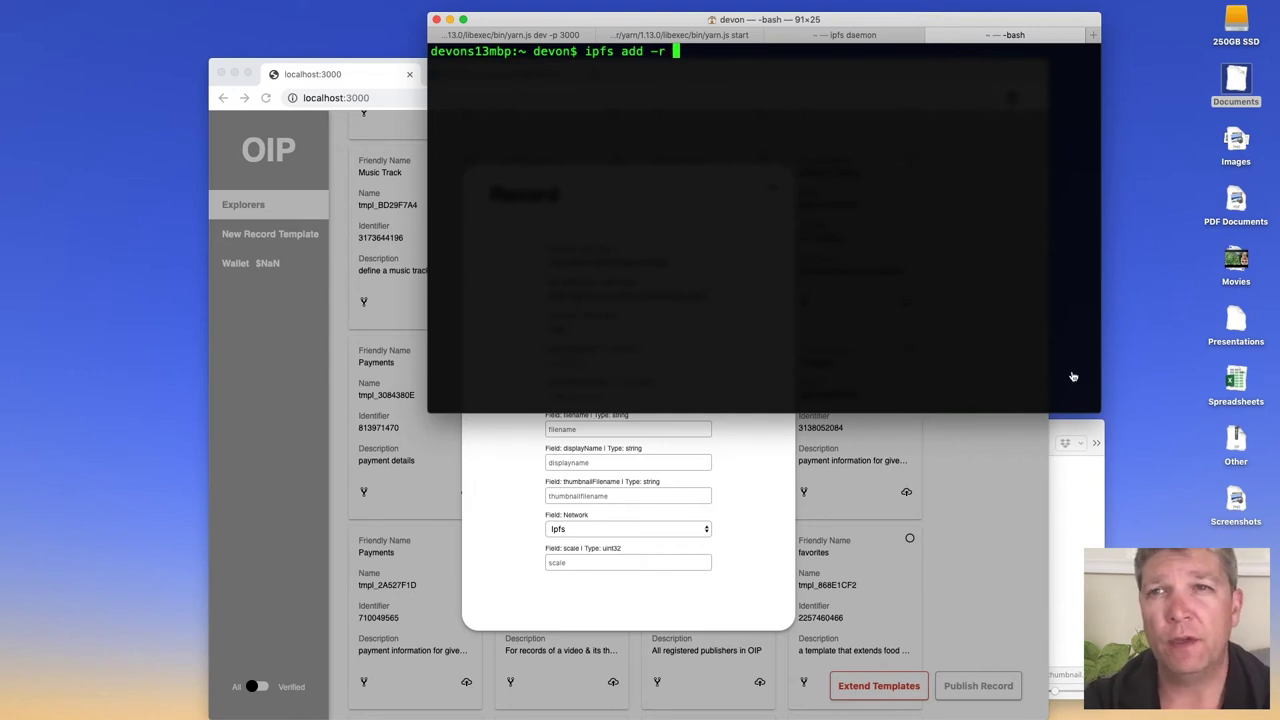
pyautogui.press('super+Tab')
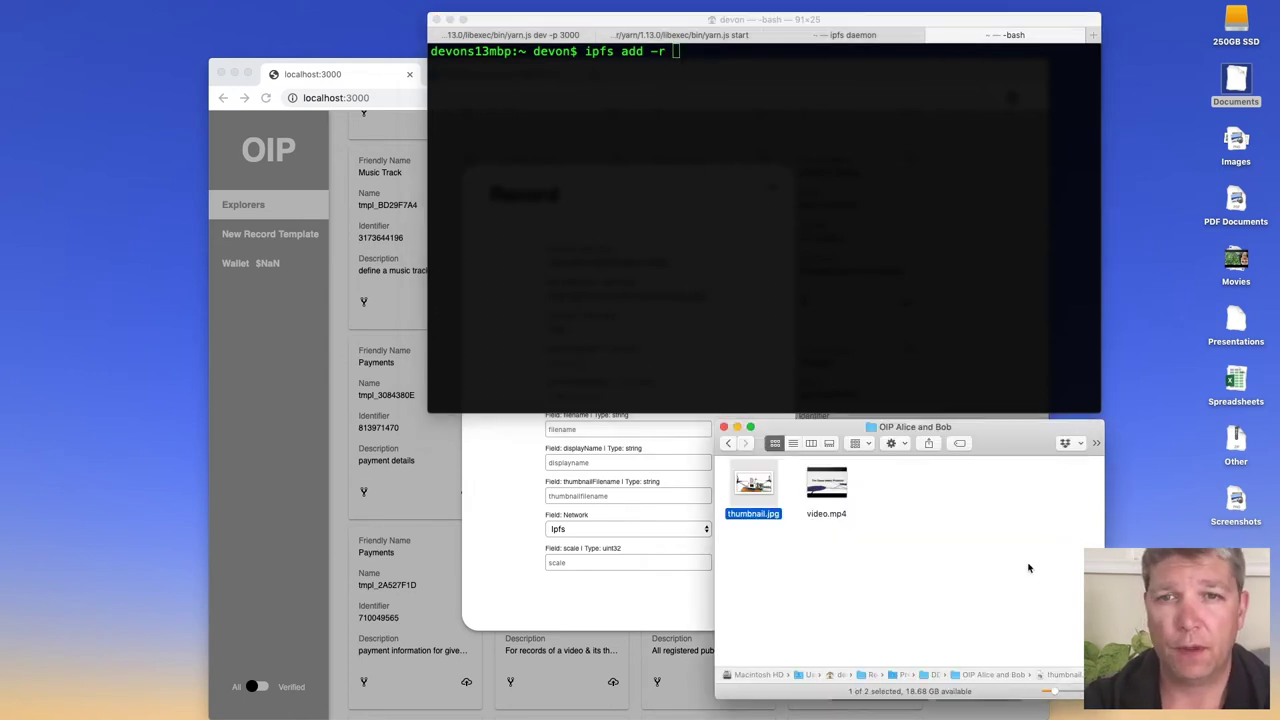
pyautogui.press('super+Up')
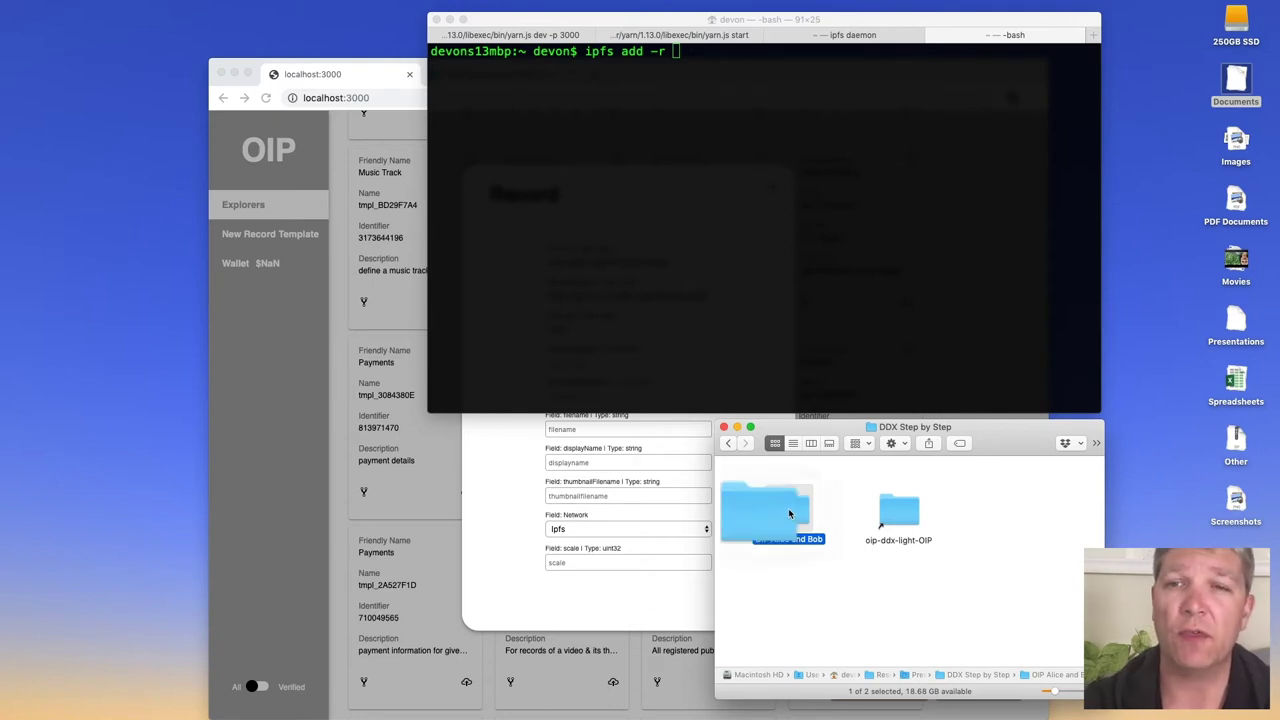
pyautogui.press('space')
pyautogui.press('space')
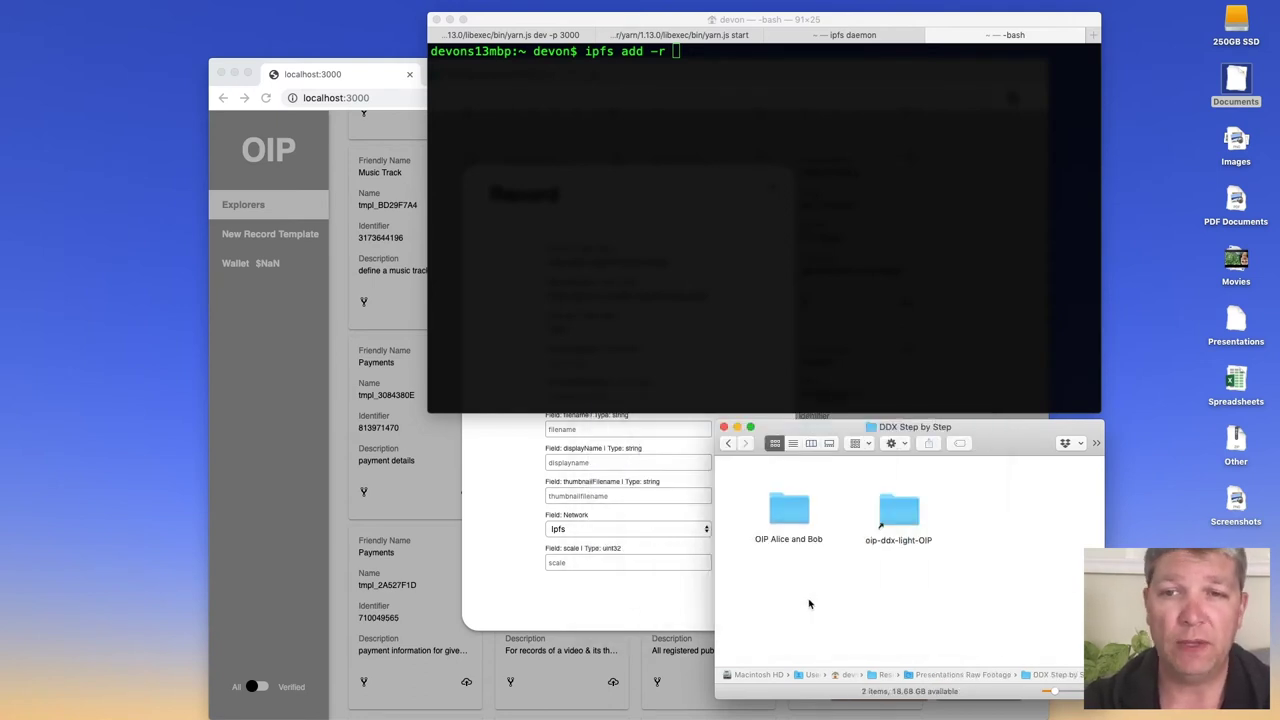
# - Drop the OIP Alice and Bob folder into the command, run it and select the folder hash
pyautogui.moveTo(789, 505); pyautogui.dragTo(786, 276)
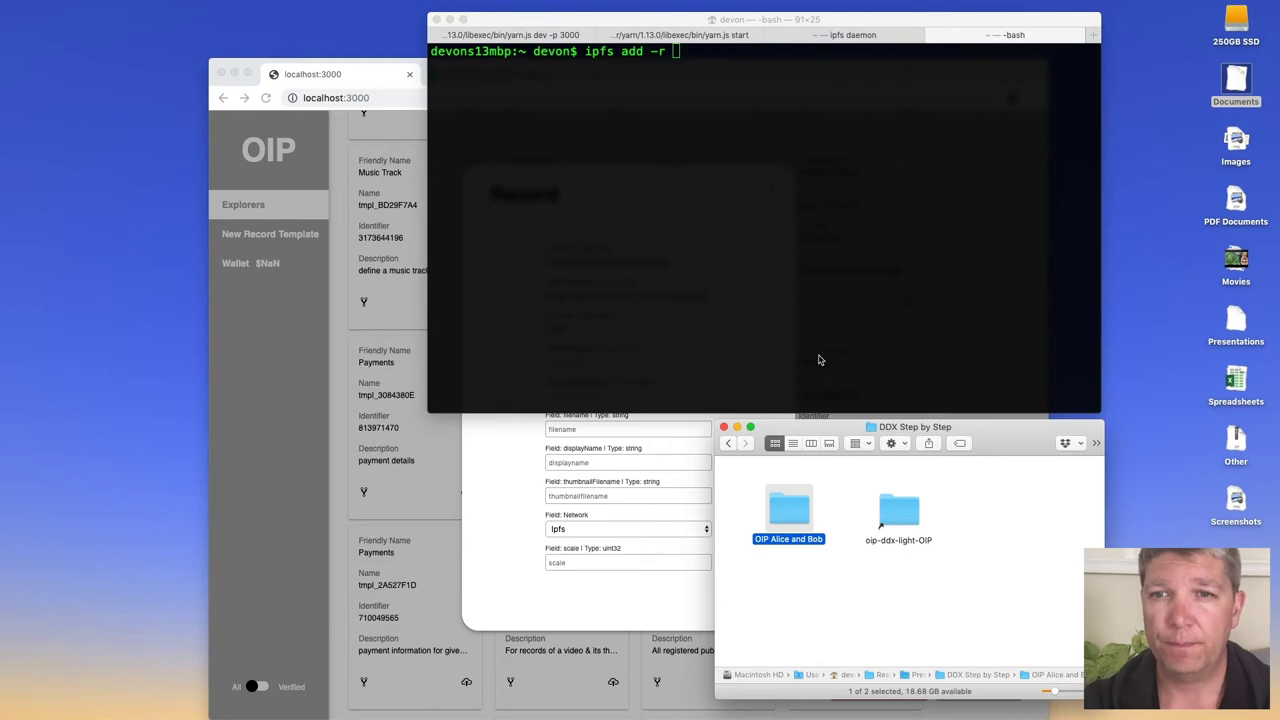
pyautogui.moveTo(795, 522); pyautogui.dragTo(790, 321)
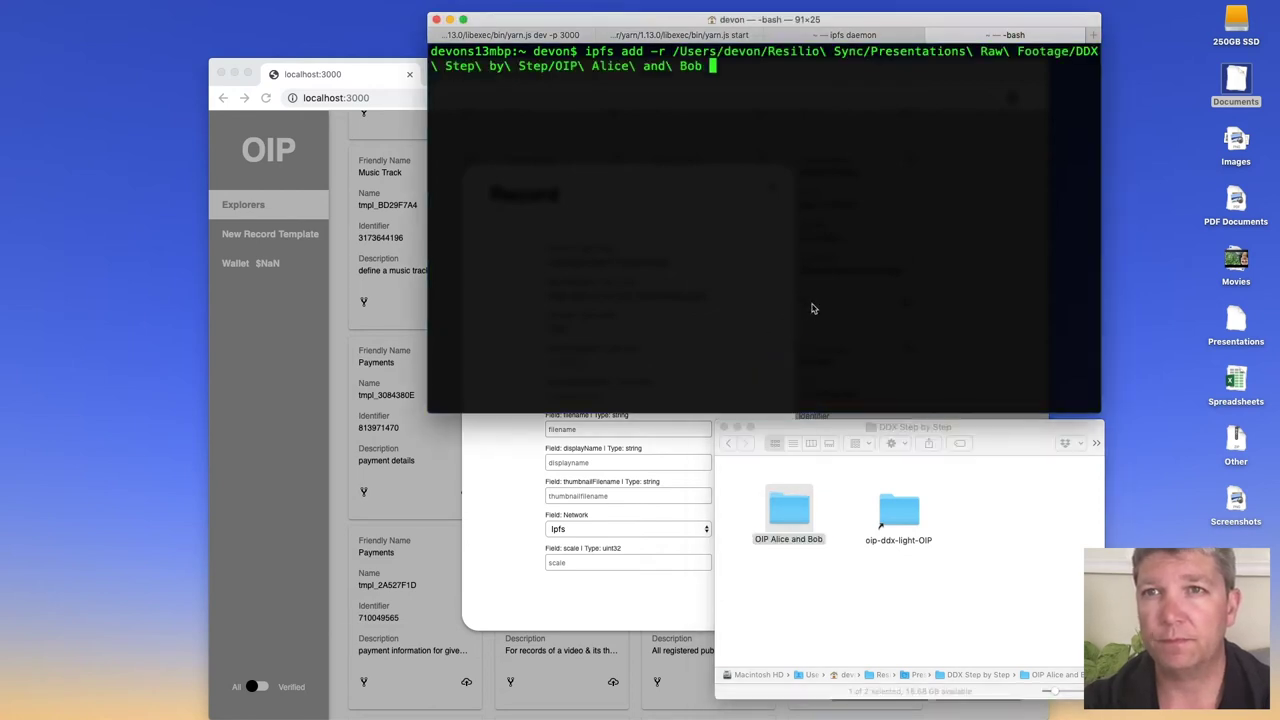
pyautogui.press('Return')
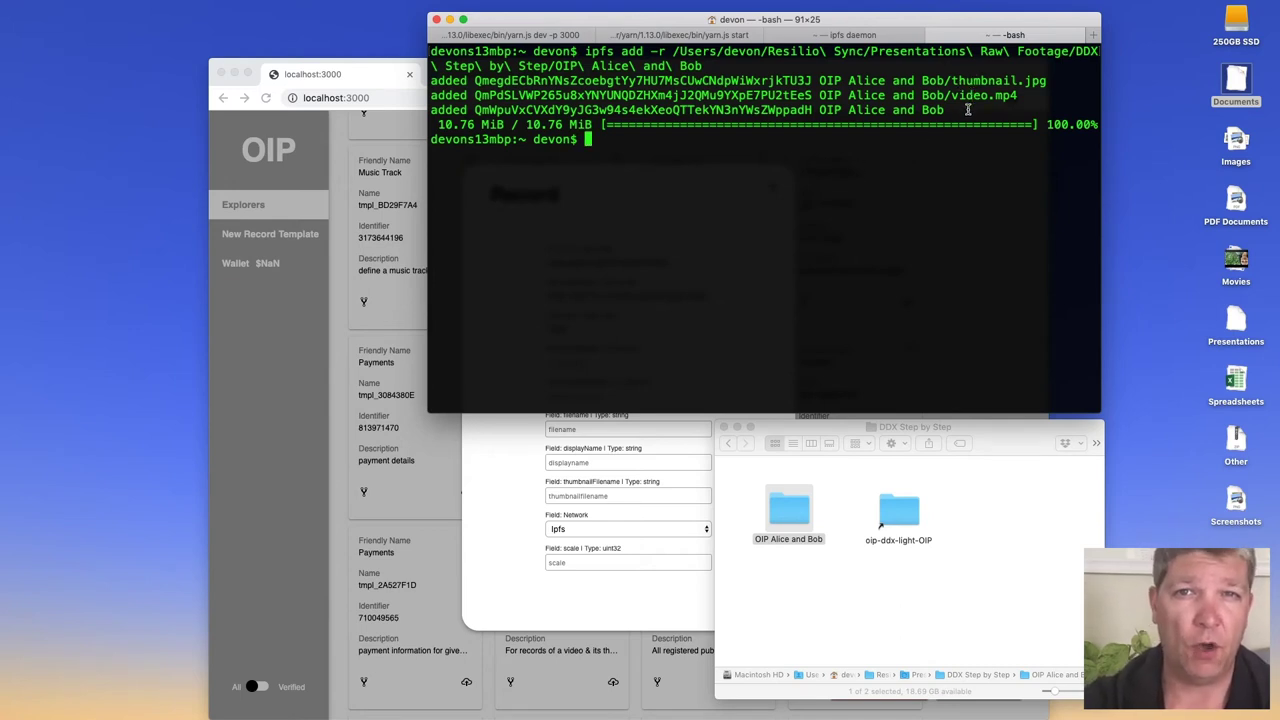
pyautogui.doubleClick(755, 111)
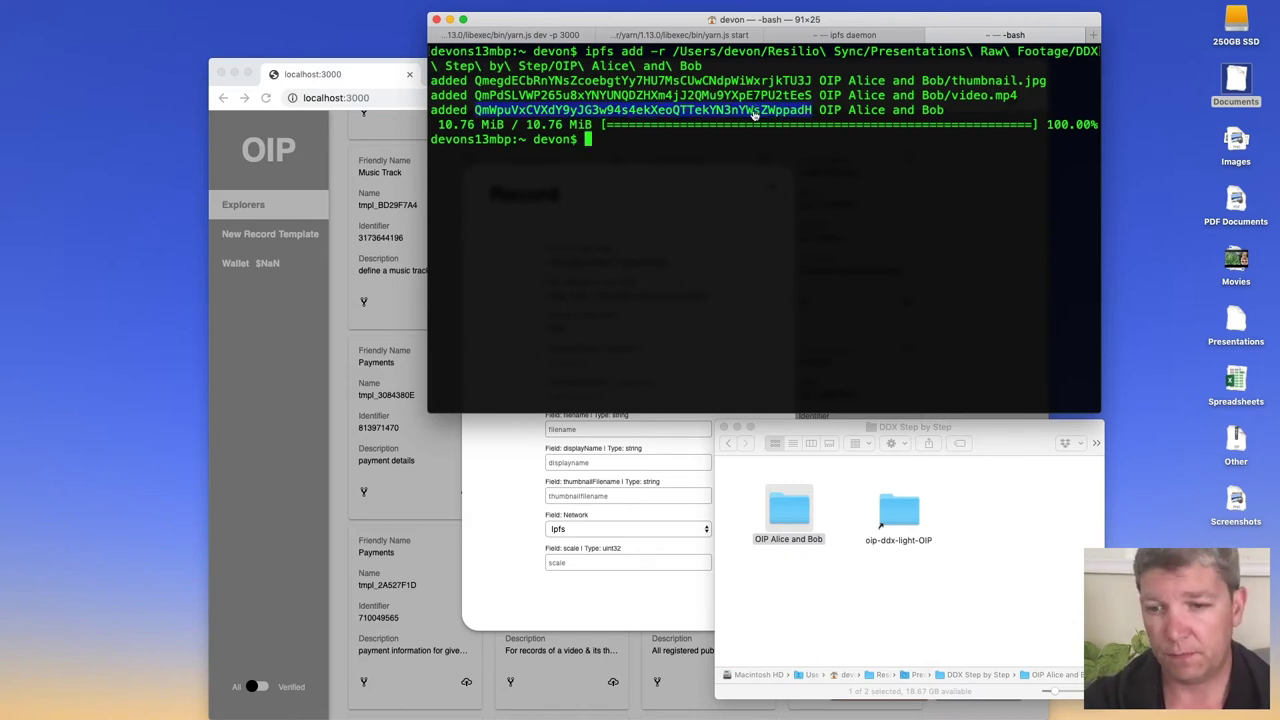
pyautogui.press('super+Tab')
pyautogui.press('super+t')
# - Load the folder hash at localhost:8080/ipfs and open thumbnail.jpg and video.mp4 in new tabs
pyautogui.write('localhos')
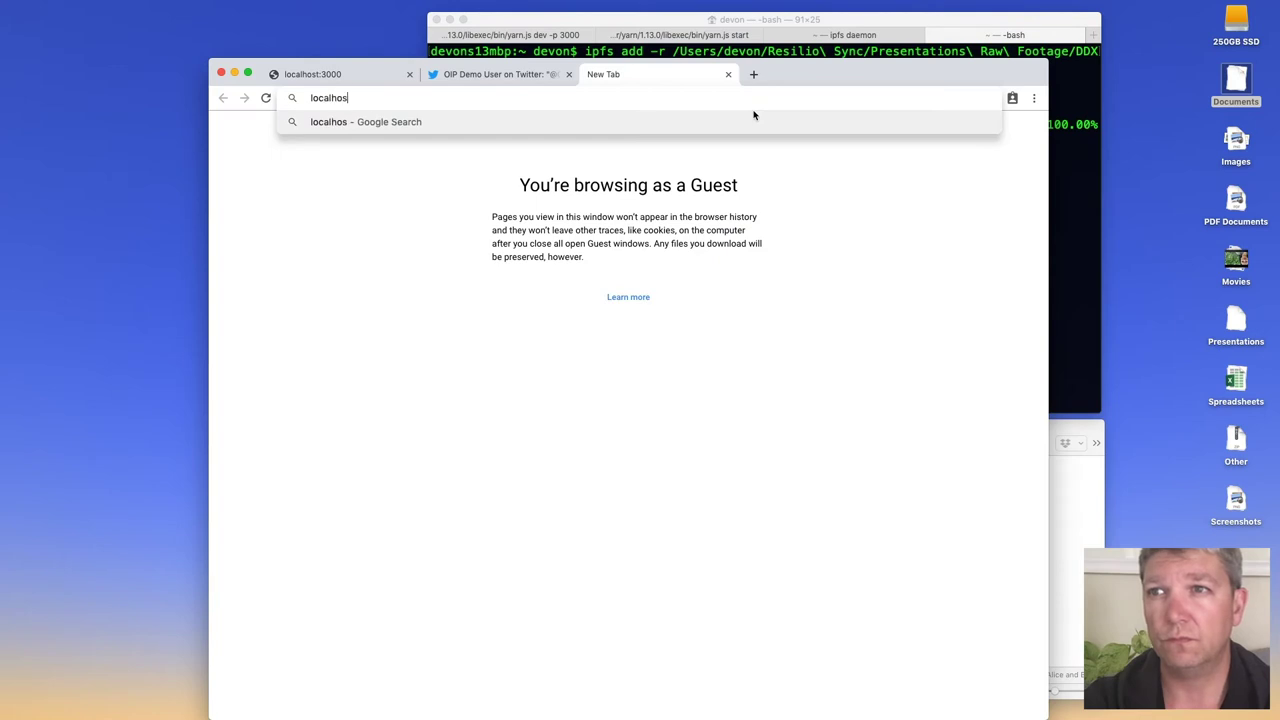
pyautogui.write('t:8080/ipfs')
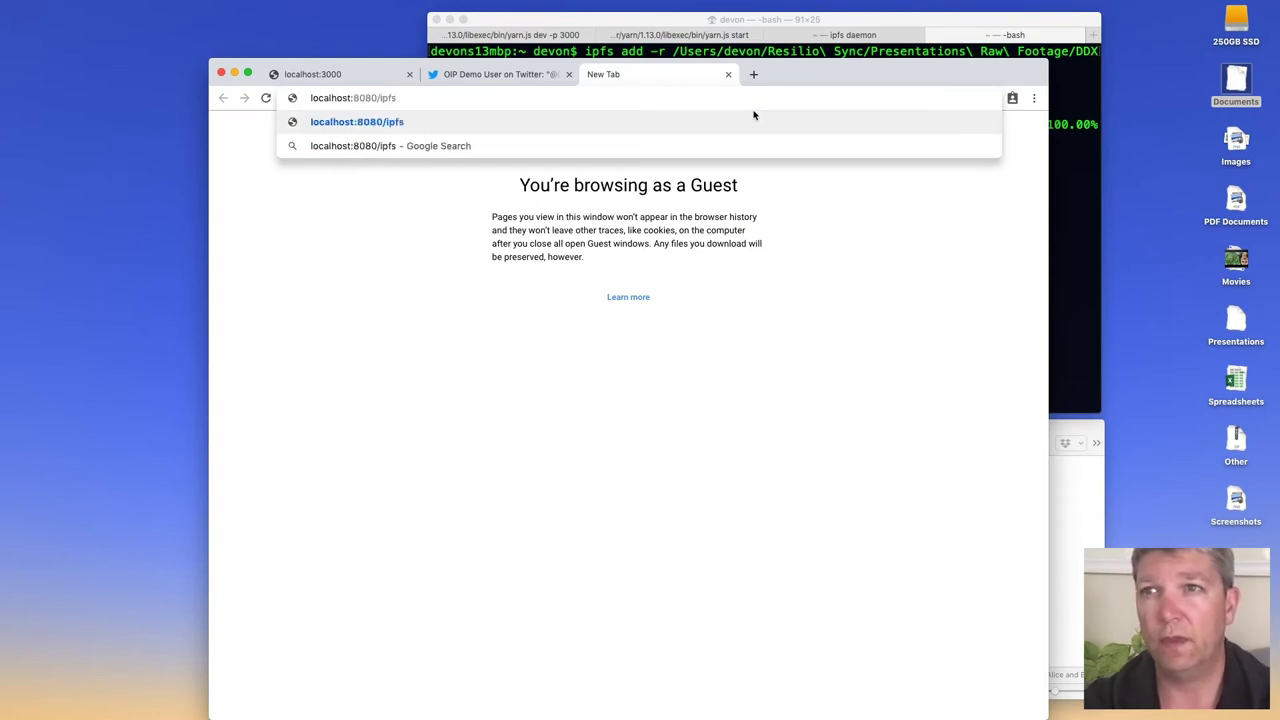
pyautogui.write('/QmWpuVxCVXdY9yJG3w94s4ekXeoQTTekYN3nYWsZWppadH')
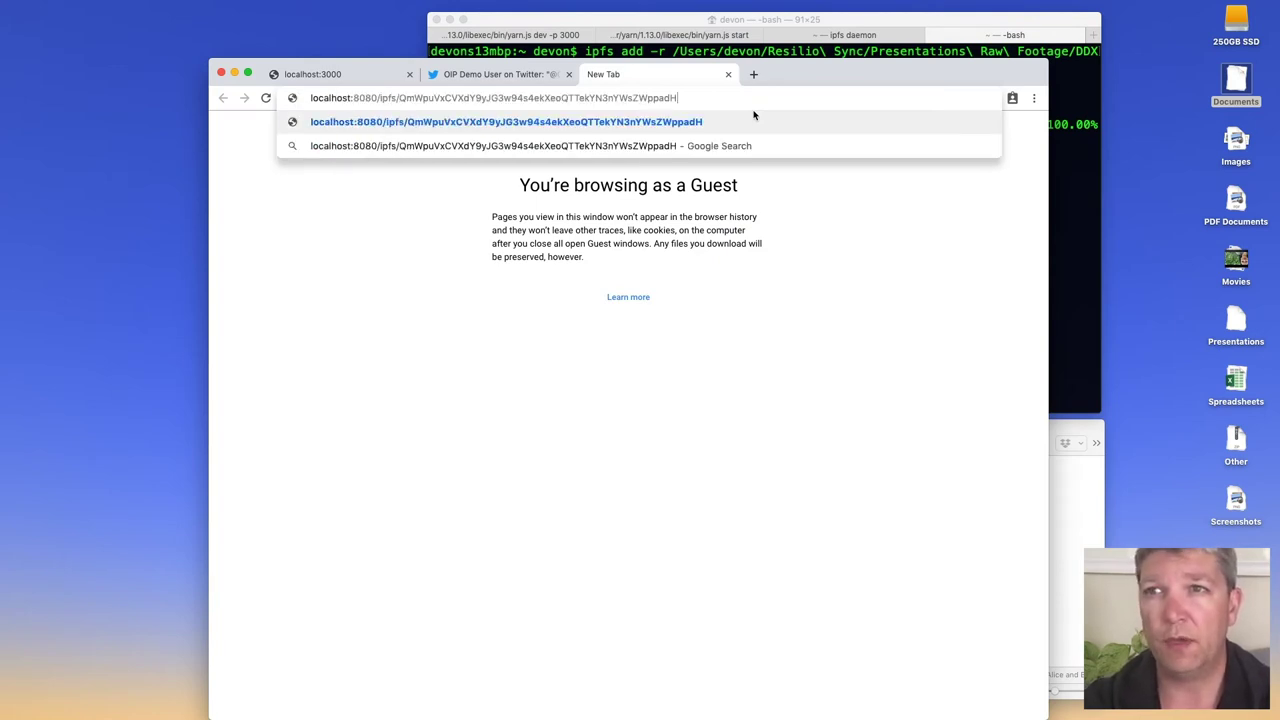
pyautogui.press('Return')
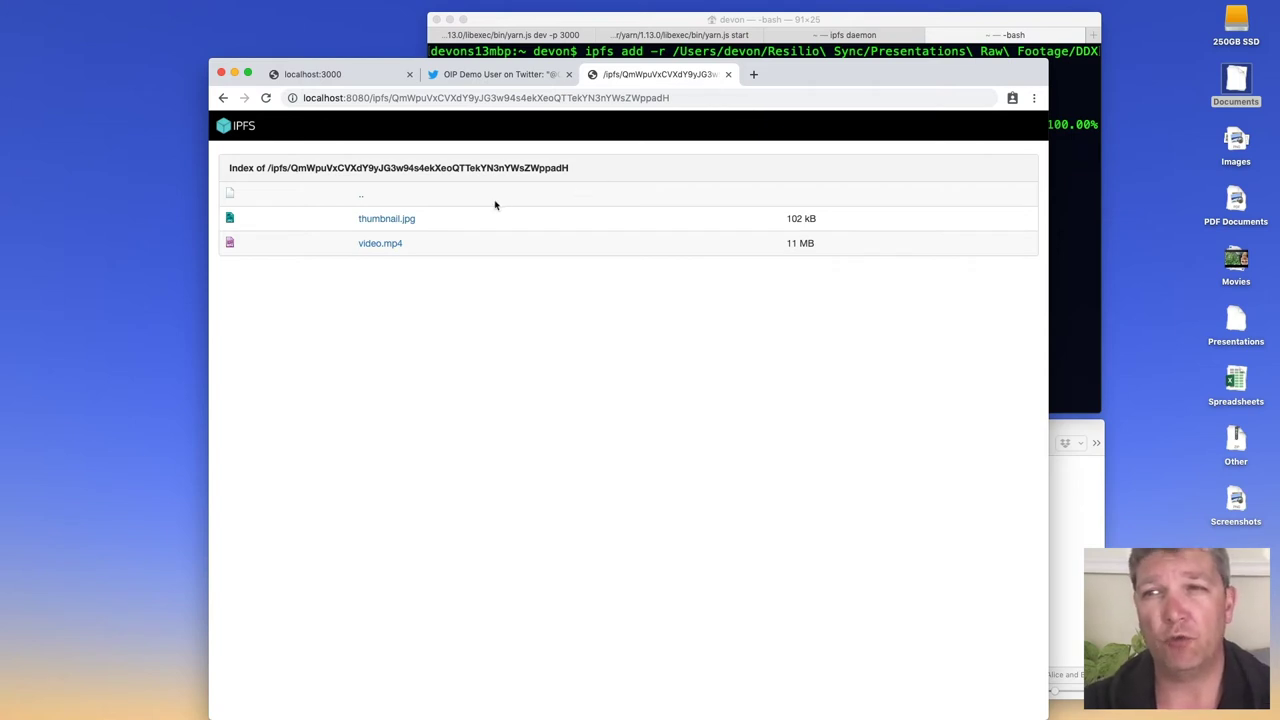
pyautogui.keyDown('super'); pyautogui.click(384, 222); pyautogui.keyUp('super')
pyautogui.keyDown('super'); pyautogui.click(376, 245); pyautogui.keyUp('super')
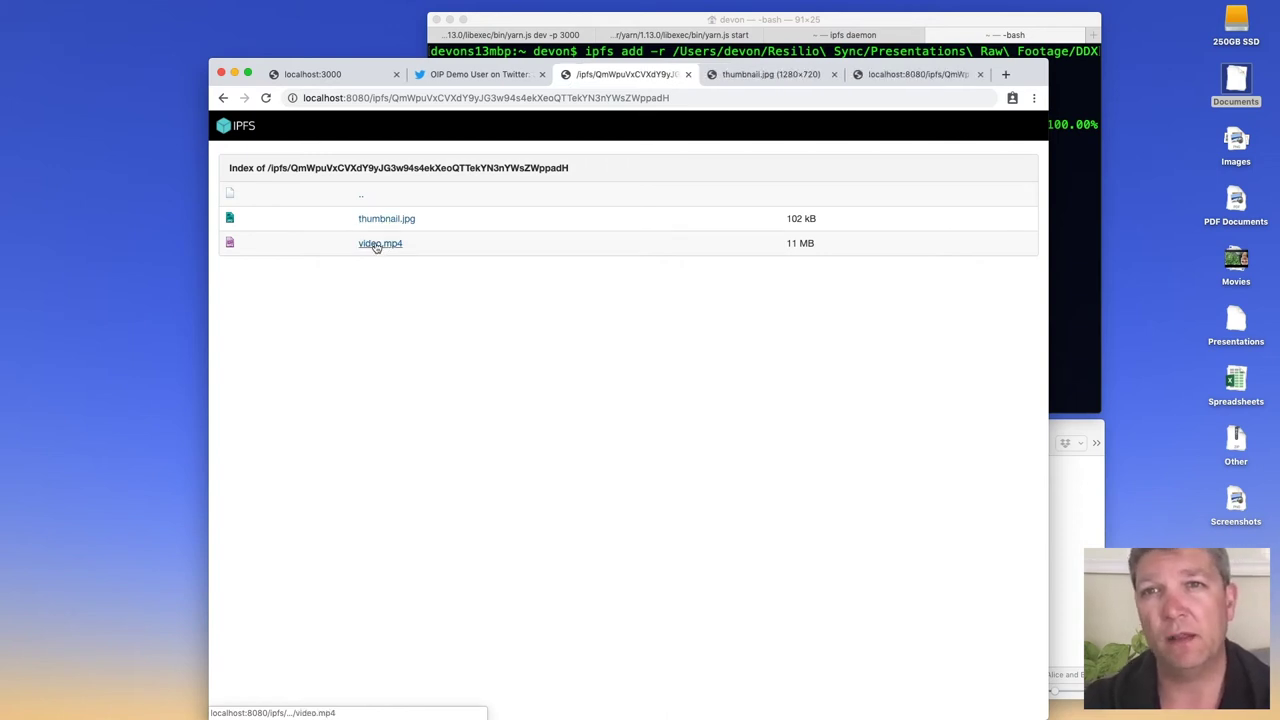
pyautogui.hotkey('ctrl', 'Tab')
pyautogui.hotkey('ctrl', 'Tab')
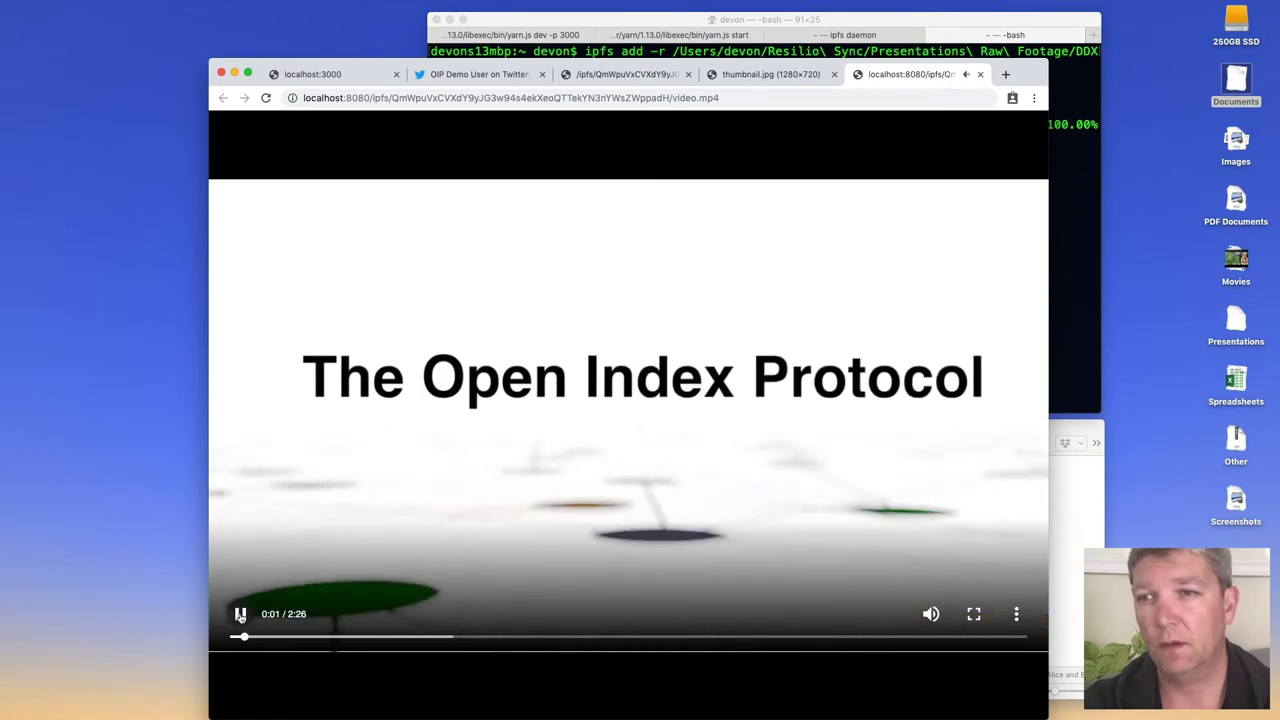
pyautogui.hotkey('ctrl', 'shift', 'Tab')
pyautogui.hotkey('ctrl', 'shift', 'Tab')
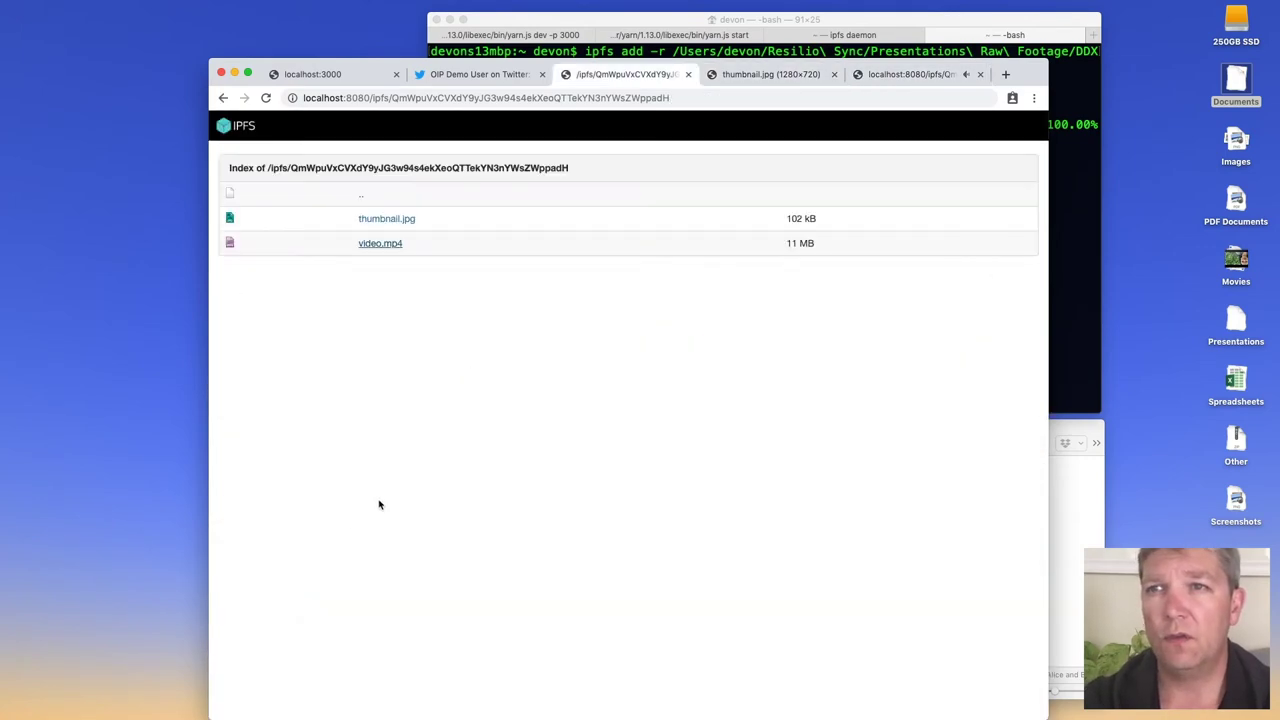
pyautogui.doubleClick(473, 168)
# - Paste the folder hash into addressDirectory and set filename to video.mp4
pyautogui.hotkey('ctrl', 'shift', 'Tab')
pyautogui.hotkey('ctrl', 'shift', 'Tab')
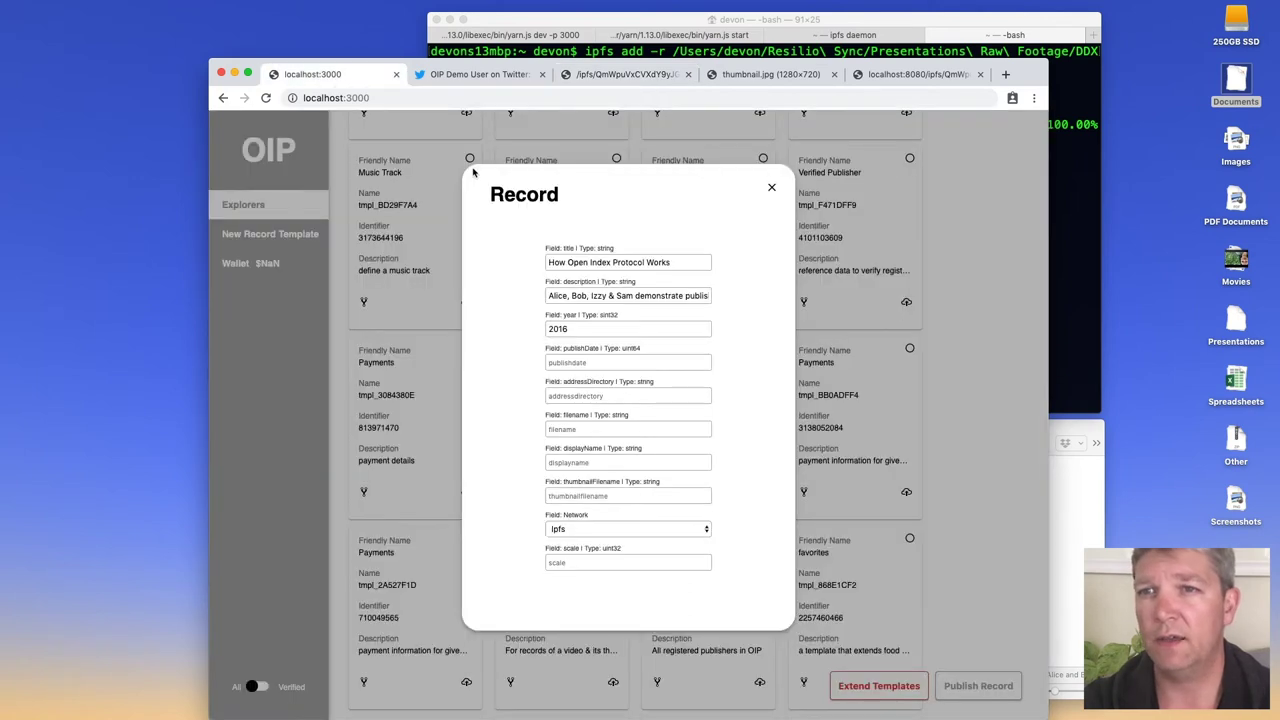
pyautogui.click(579, 396)
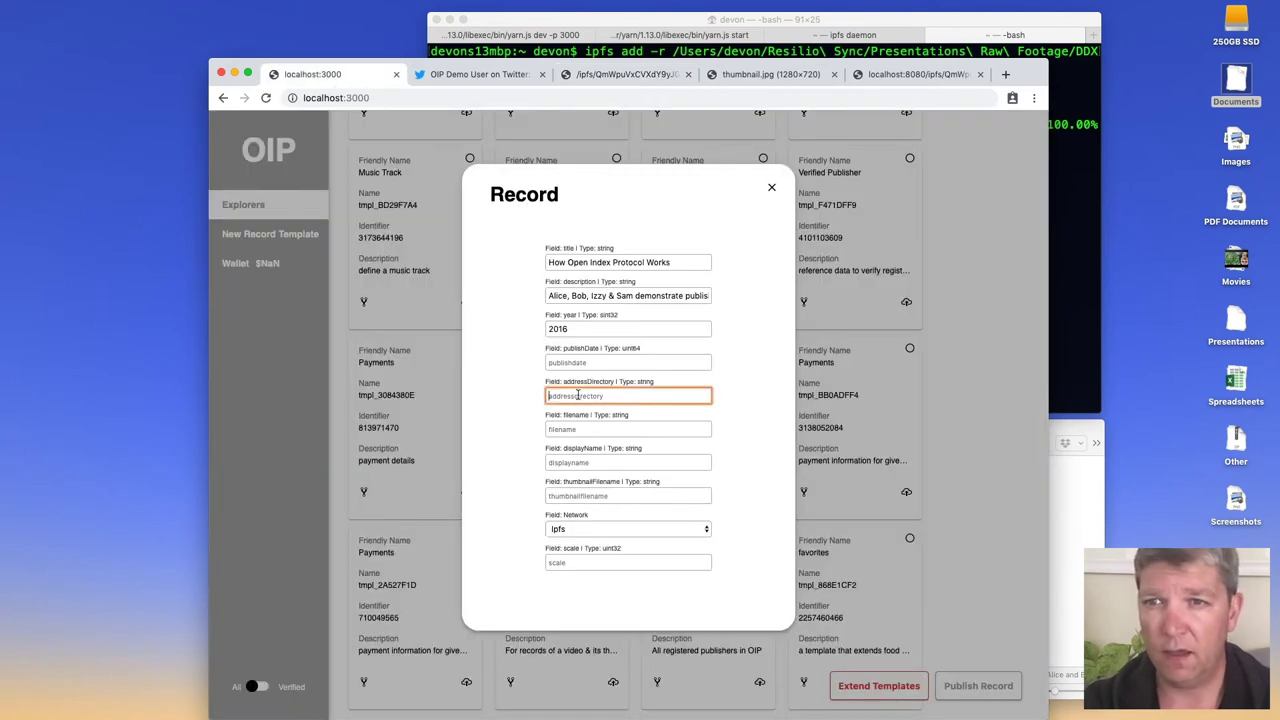
pyautogui.press('super+v')
pyautogui.click(587, 430)
pyautogui.write('vide')
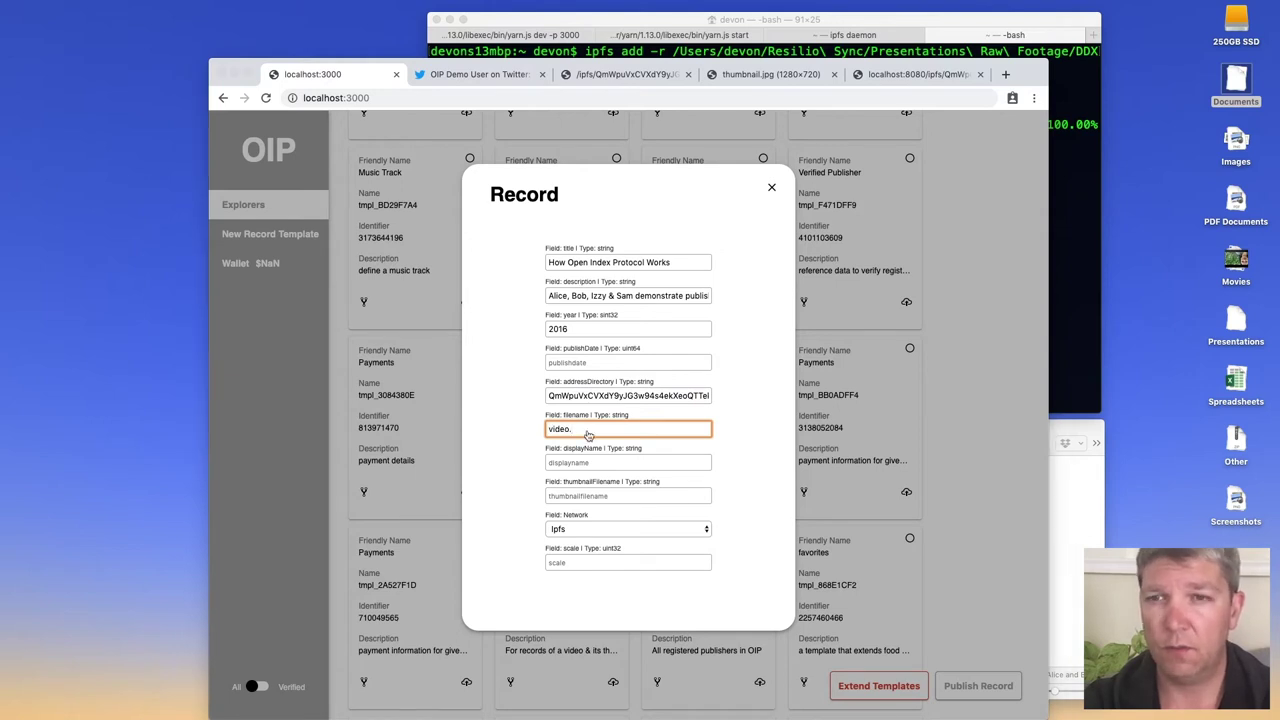
pyautogui.press('super+Tab')
pyautogui.press('super+Down')
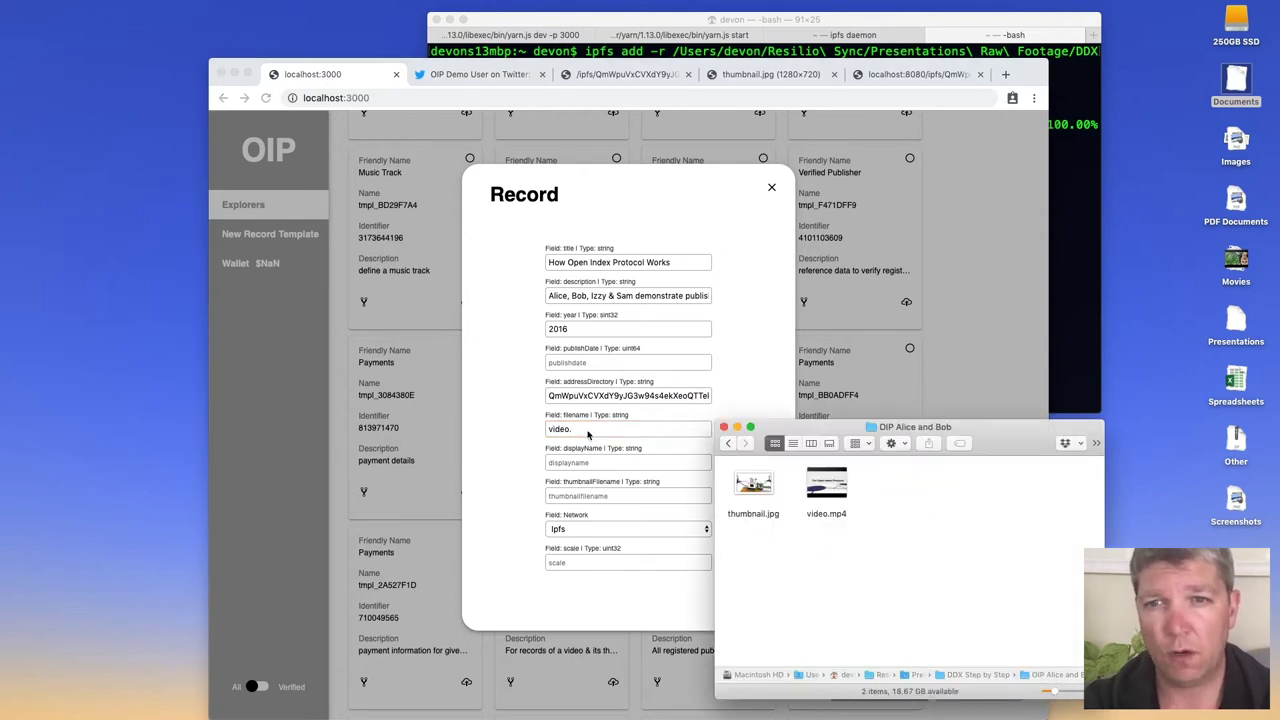
pyautogui.click(588, 432)
pyautogui.write('mp4')
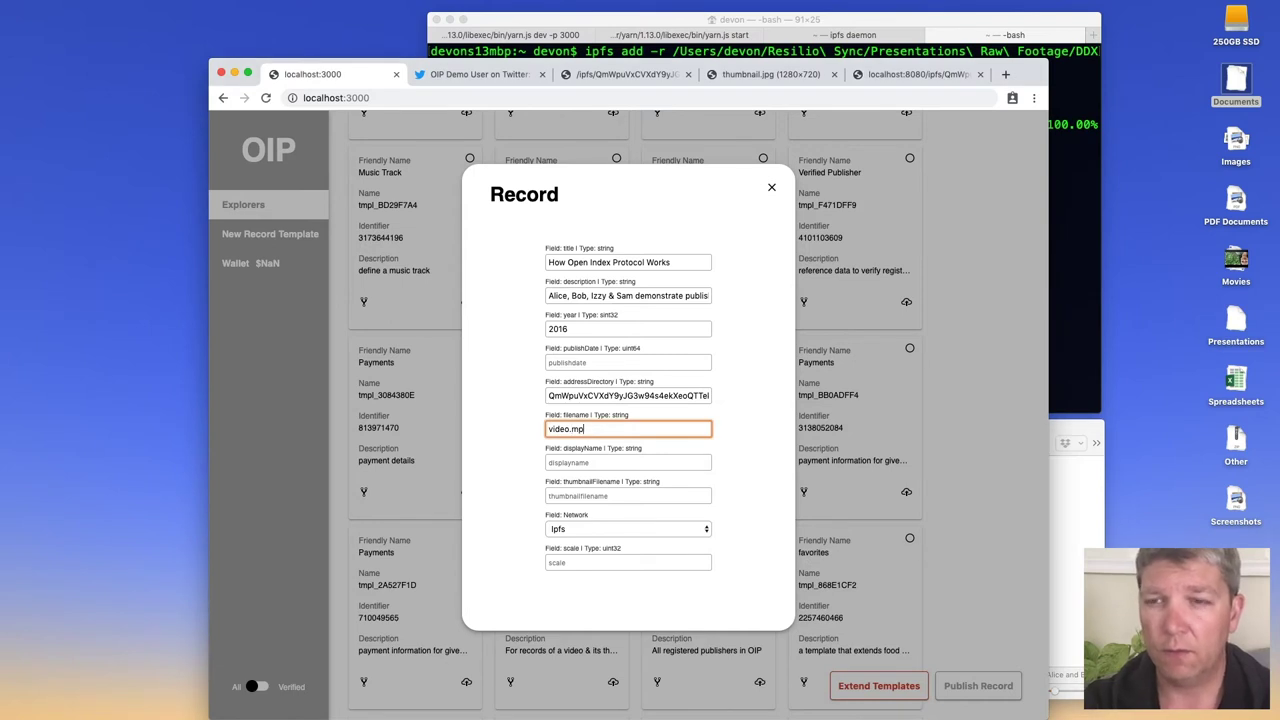
pyautogui.press('Tab')
pyautogui.press('Tab')
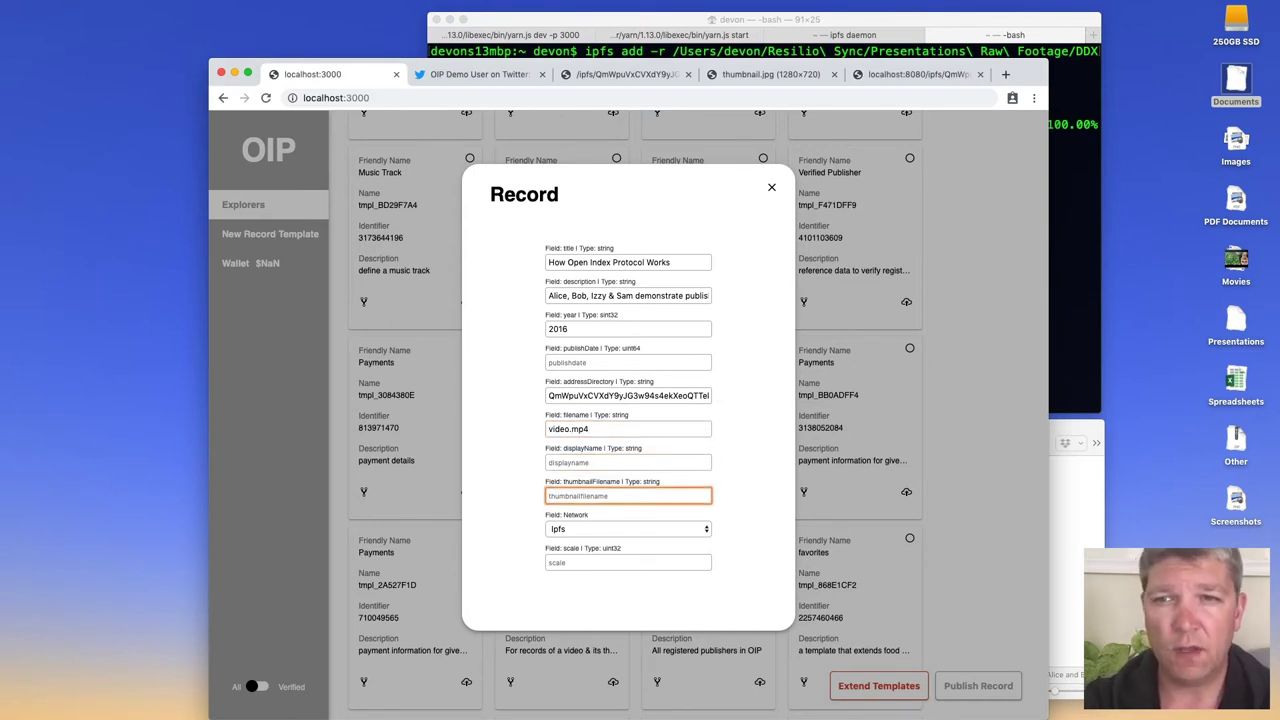
# - Enter thumbnail.jpg as the thumbnailFilename
pyautogui.write('thumbnail.')
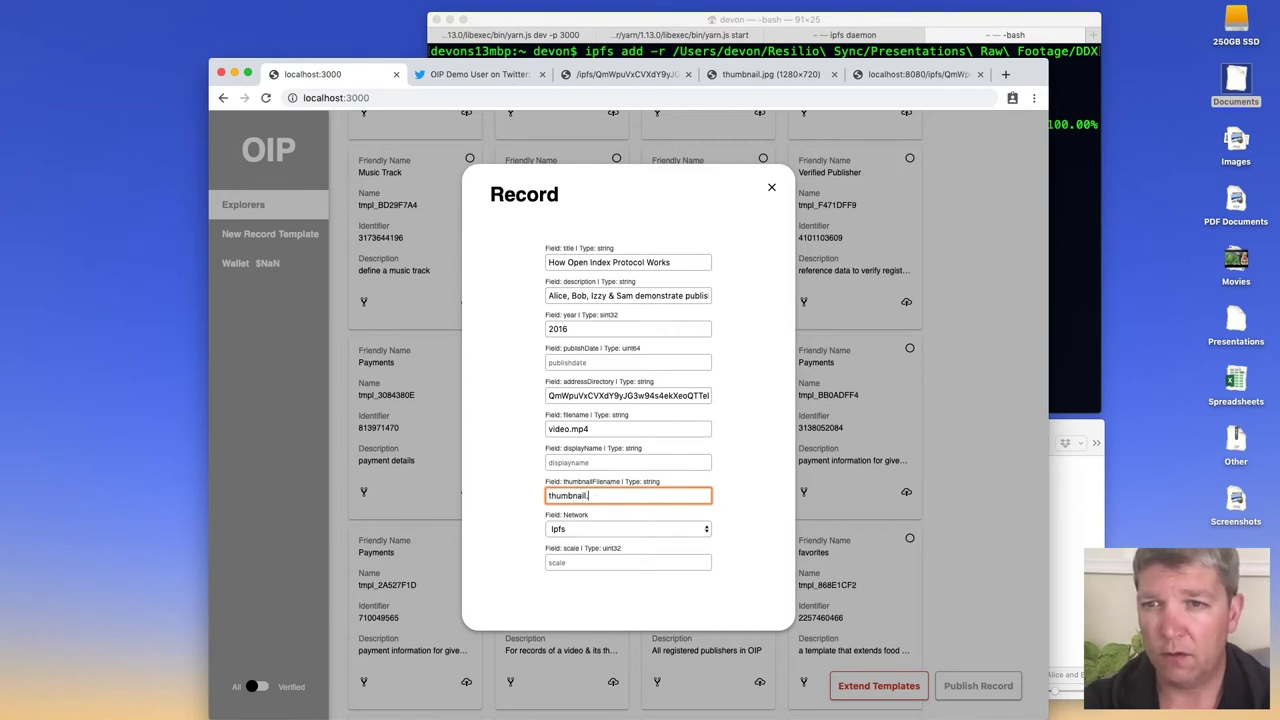
pyautogui.write('jpg')
pyautogui.press('Tab')
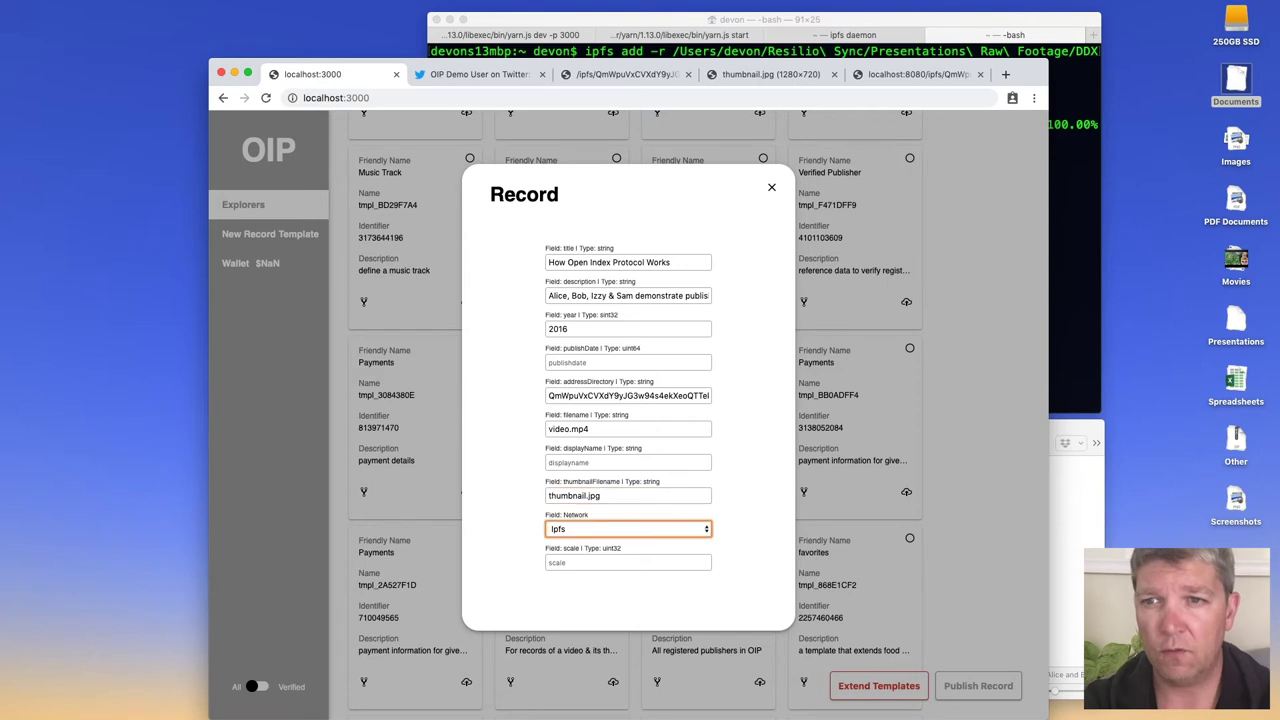
pyautogui.click(621, 562)
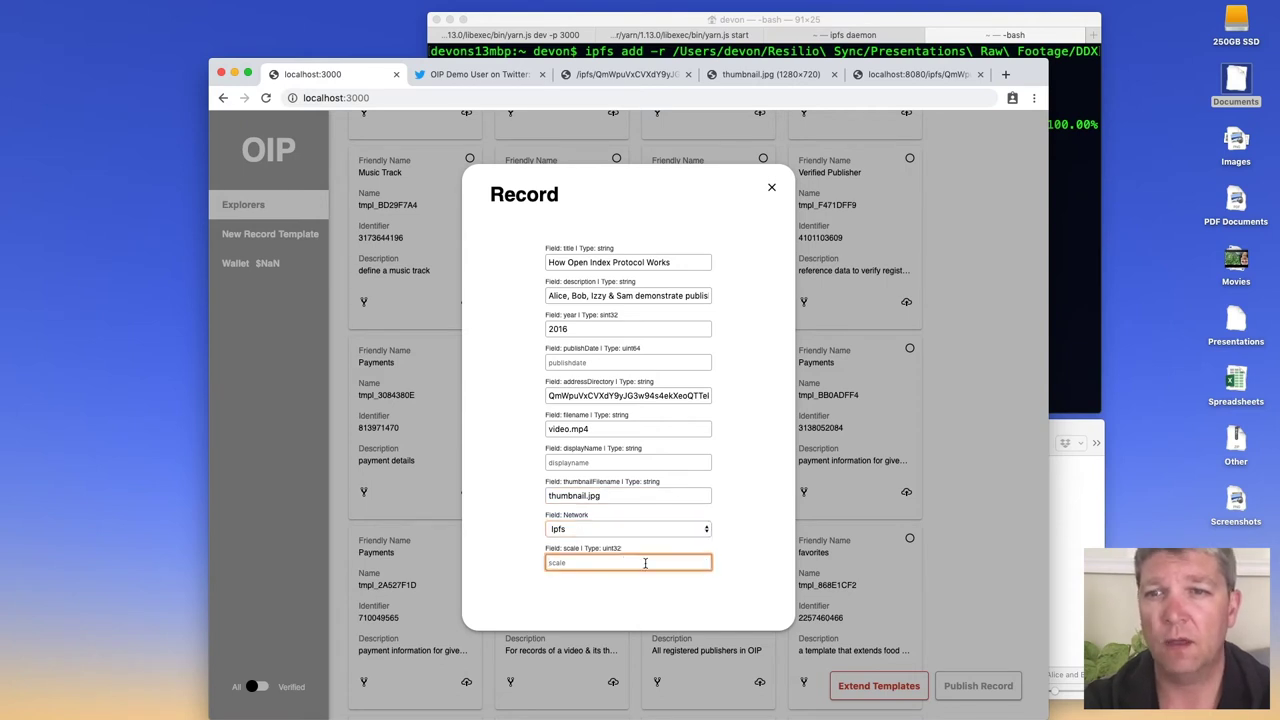
pyautogui.click(758, 562)
# - Enter platform cut 20 and influencer cut 10, and choose Usd as the fiat currency
pyautogui.scroll(-5, 732, 550)
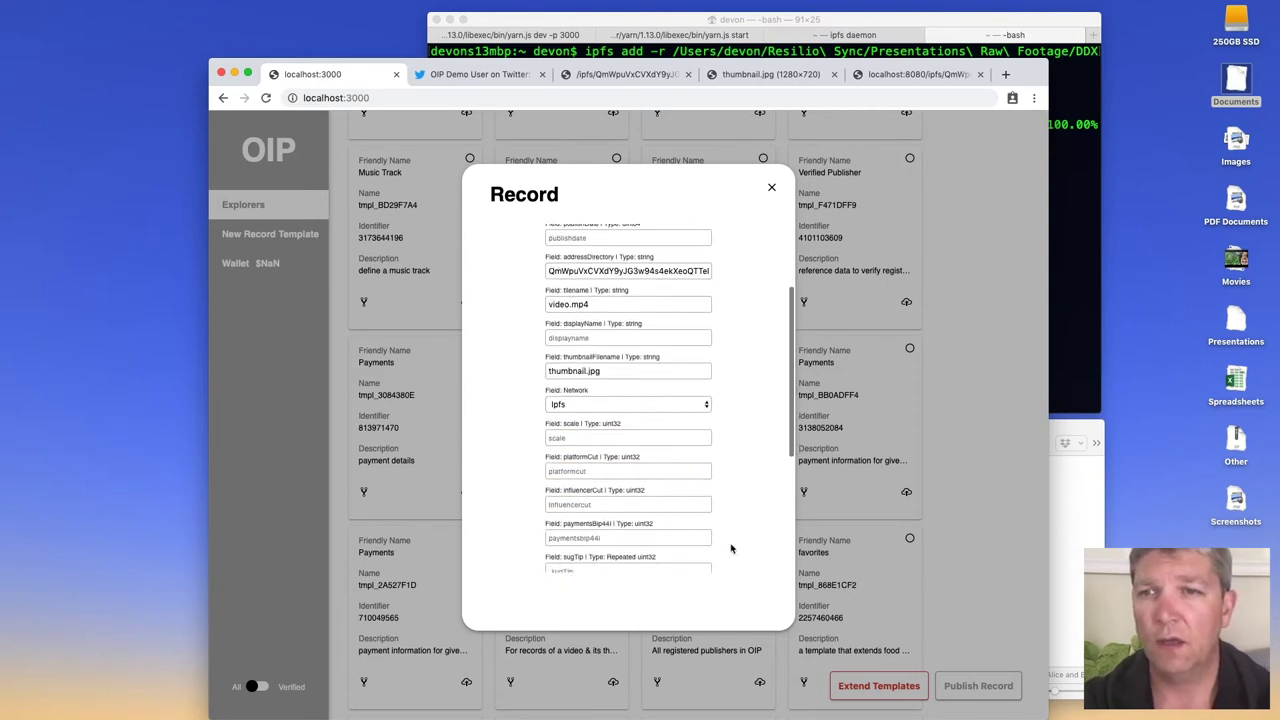
pyautogui.scroll(-1, 732, 549)
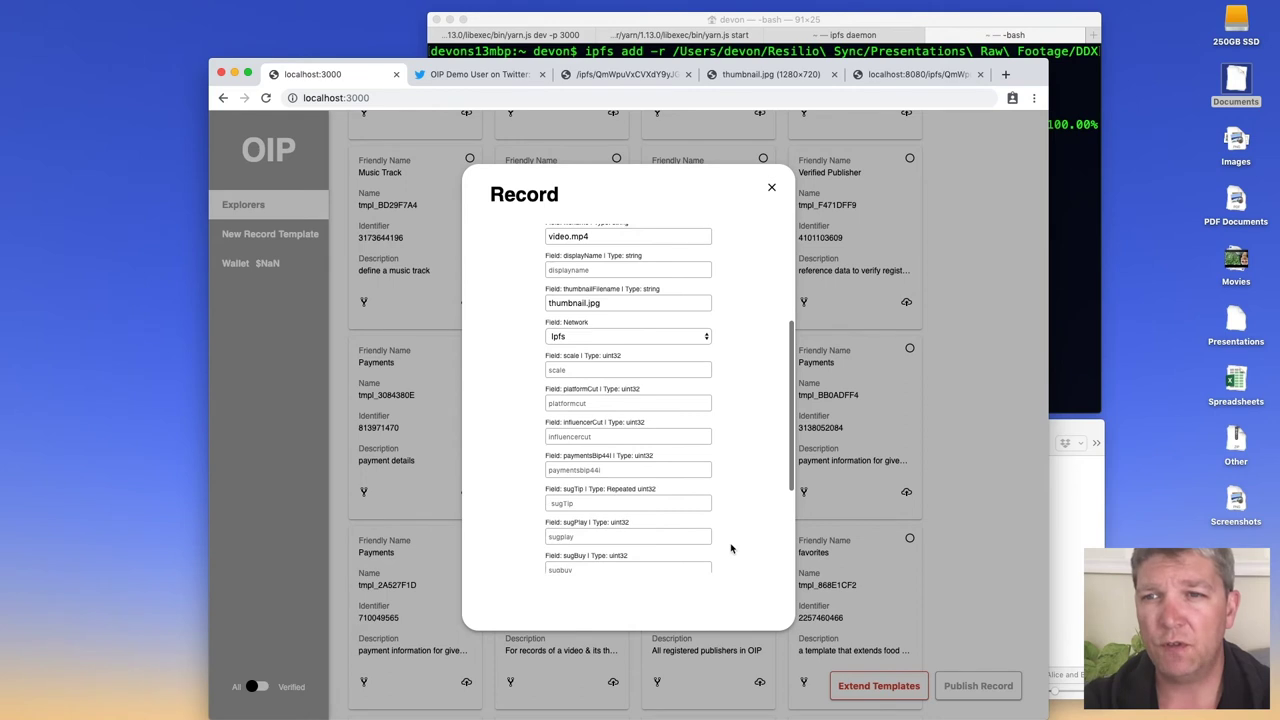
pyautogui.click(671, 404)
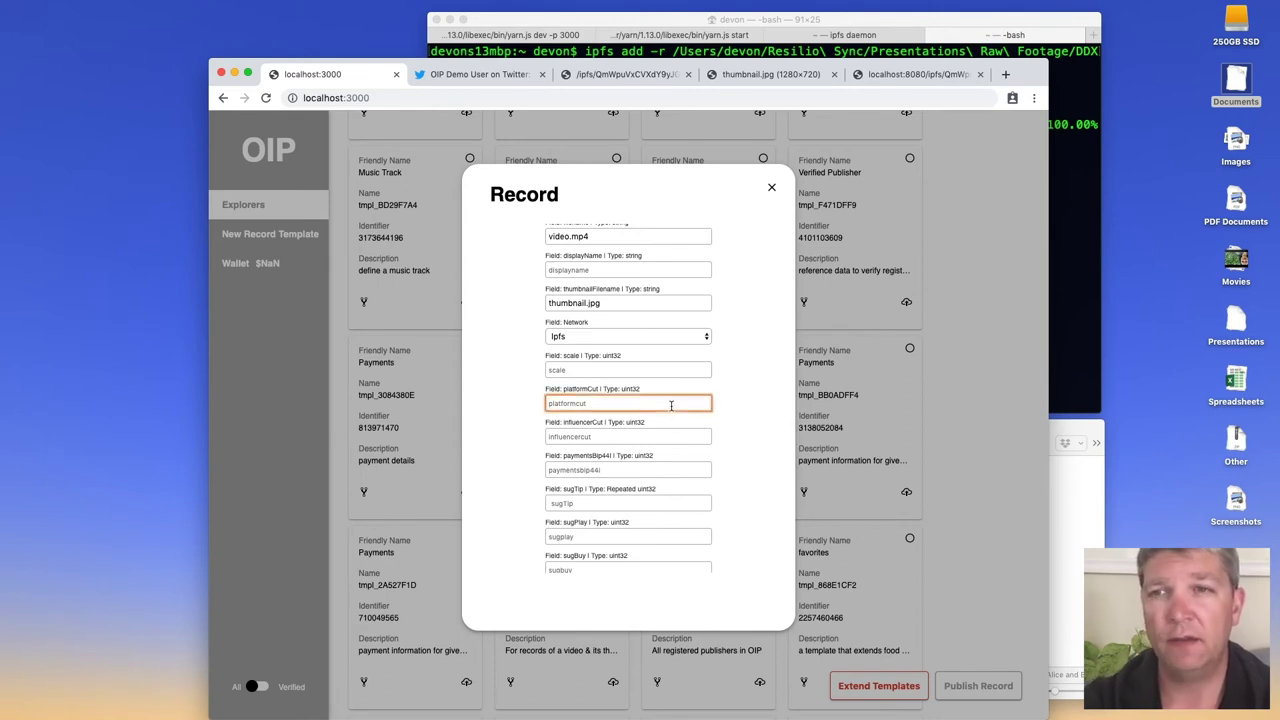
pyautogui.write('20')
pyautogui.press('Tab')
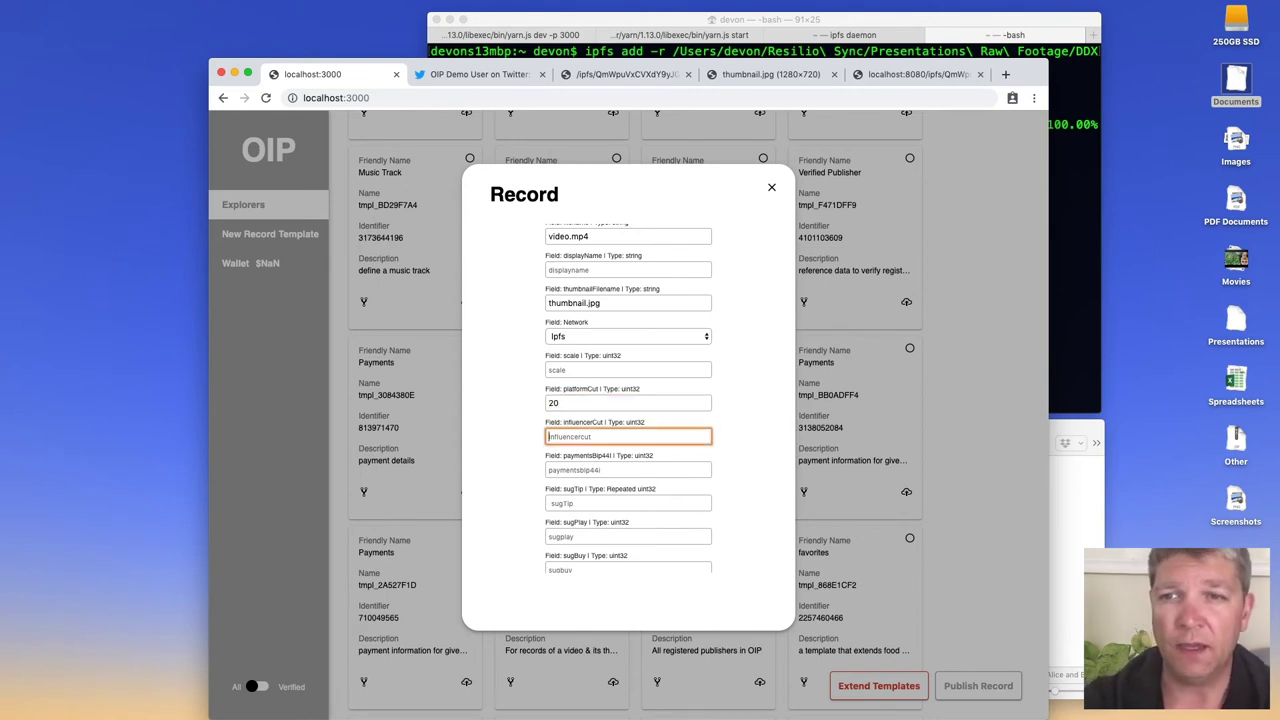
pyautogui.write('10')
pyautogui.press('Tab')
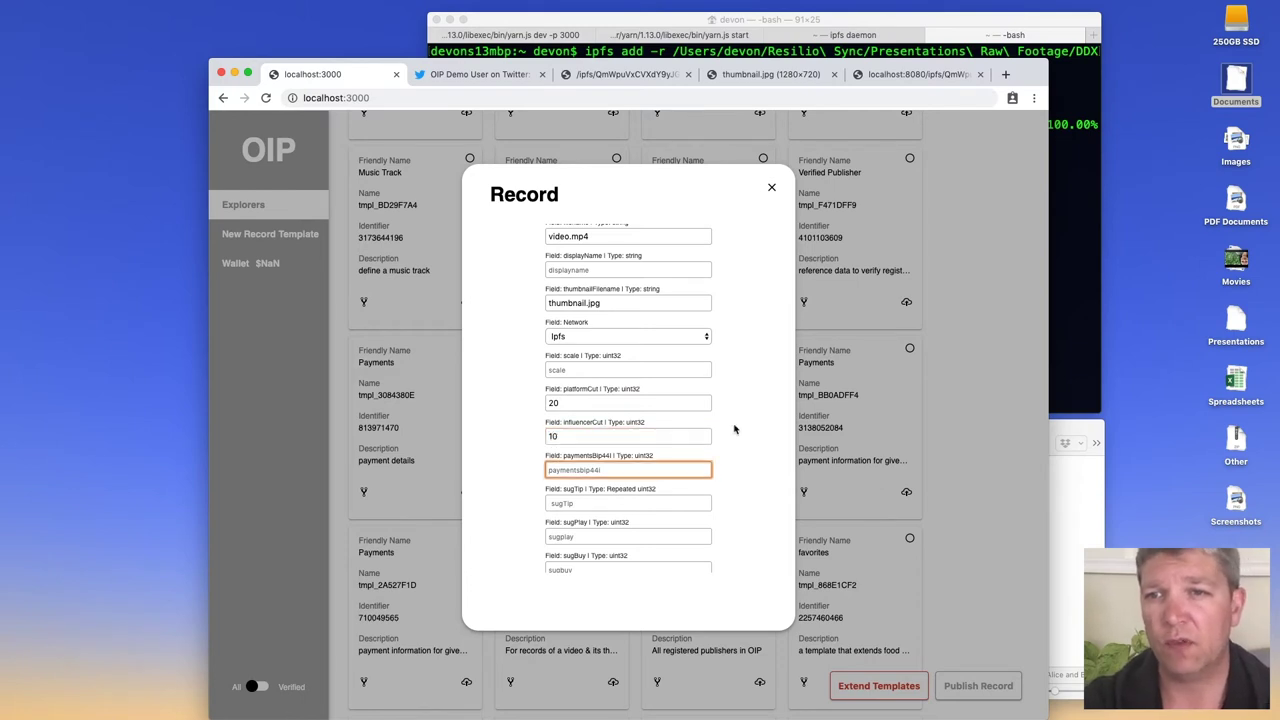
pyautogui.click(757, 454)
pyautogui.scroll(-2, 736, 503)
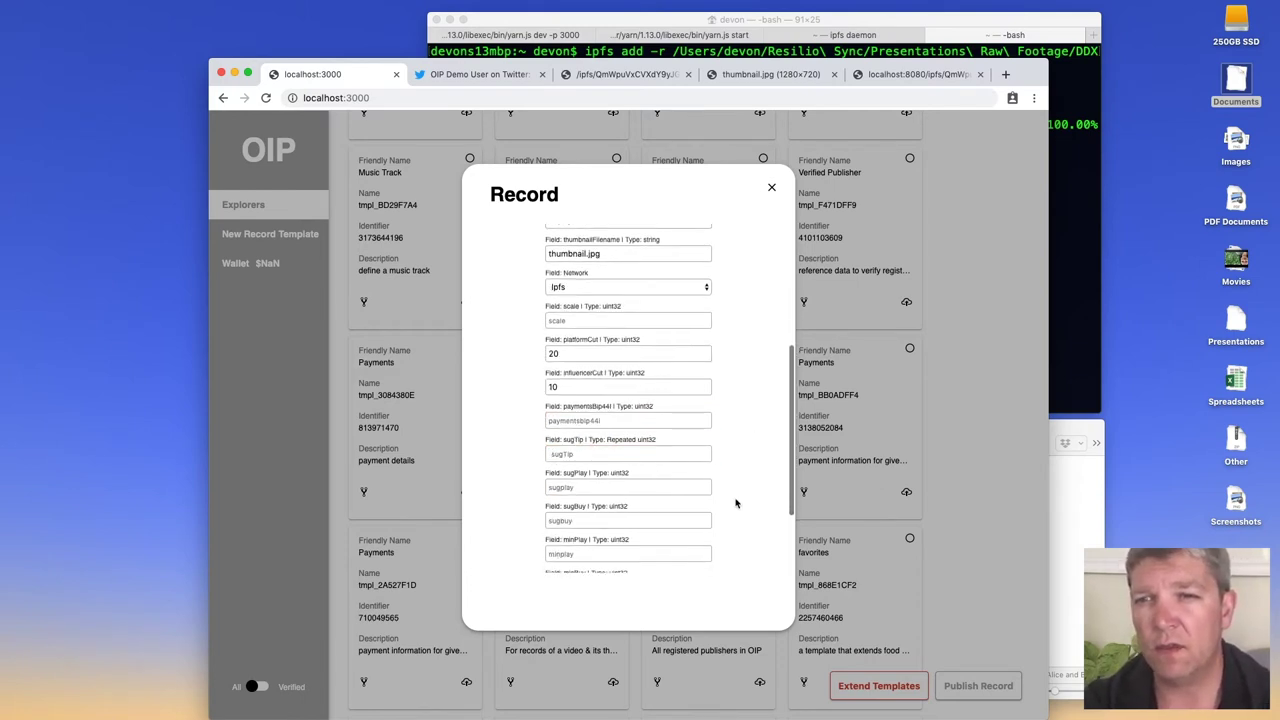
pyautogui.scroll(-3, 736, 503)
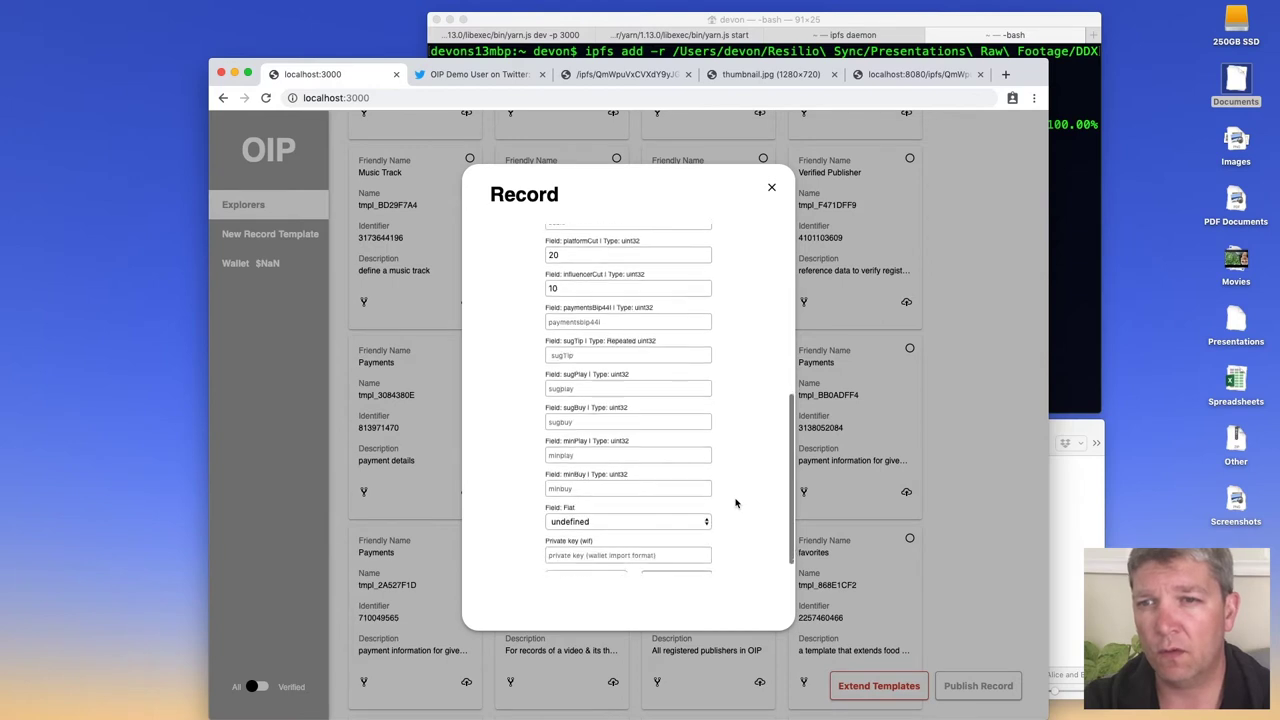
pyautogui.click(661, 508)
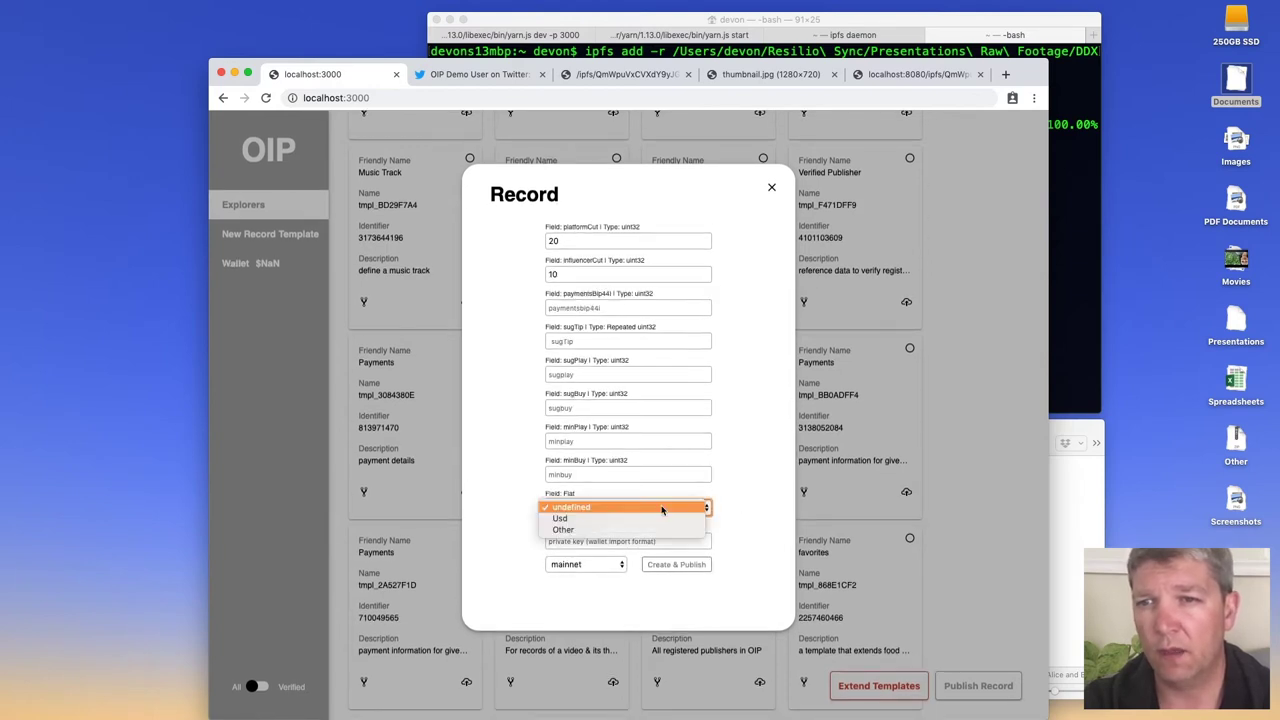
pyautogui.click(678, 520)
# - Paste the signing private key, create and publish the record, then close the form
pyautogui.click(679, 541)
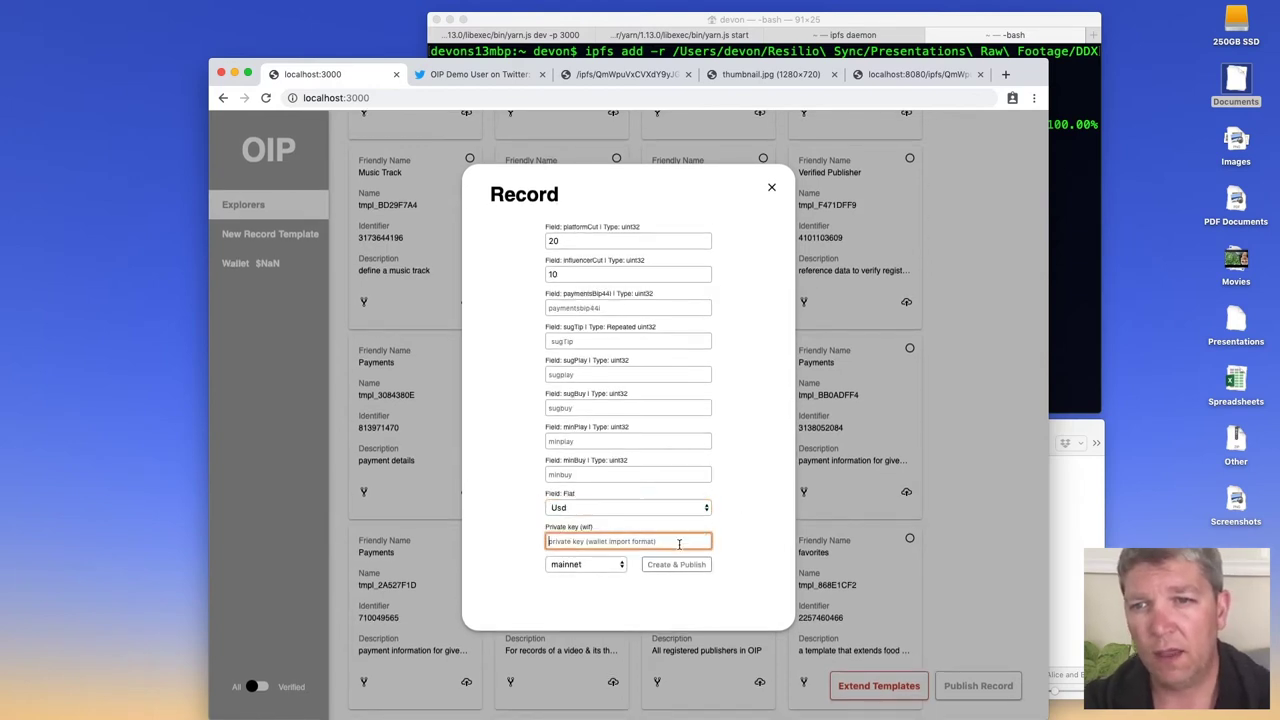
pyautogui.press('super+Tab')
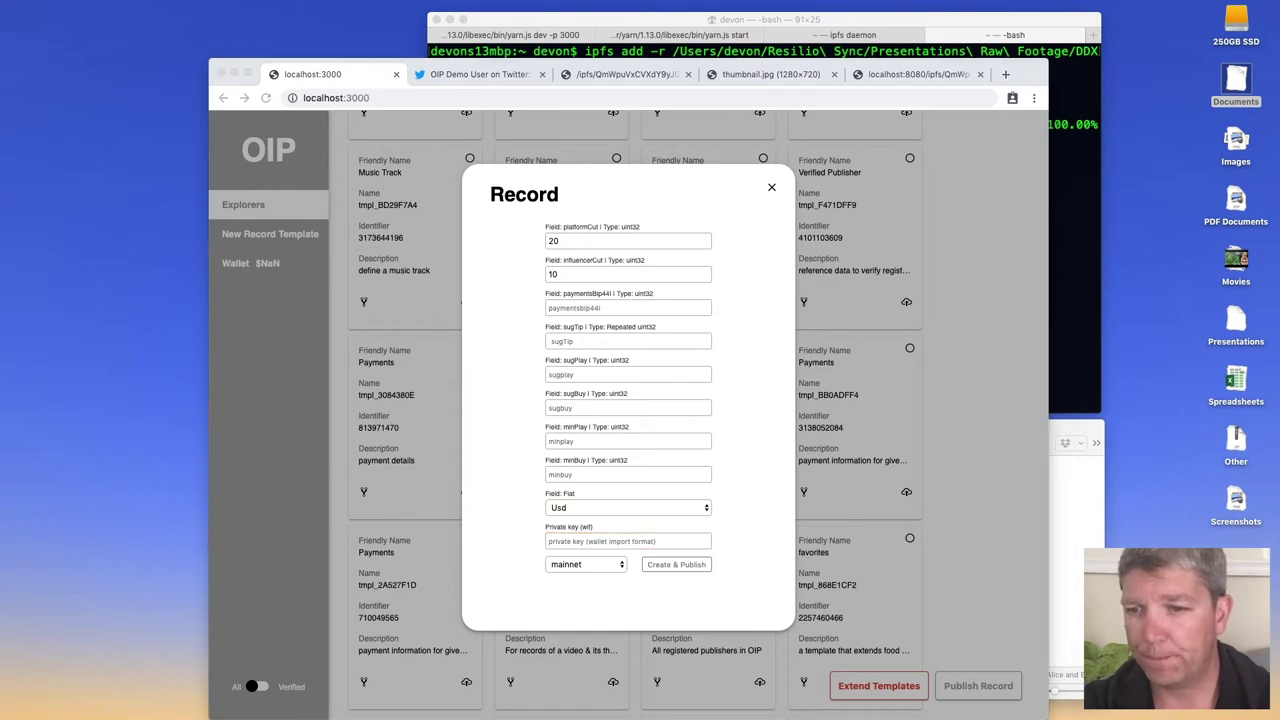
pyautogui.click(592, 541)
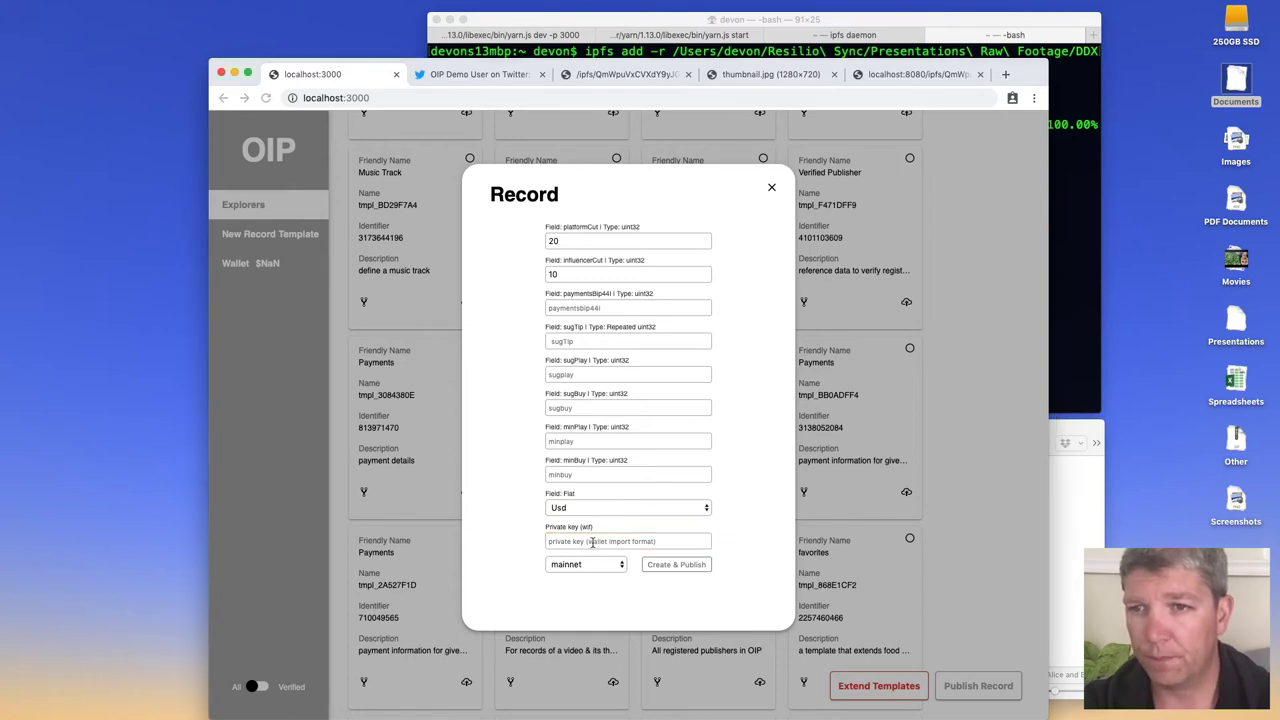
pyautogui.press('super+v')
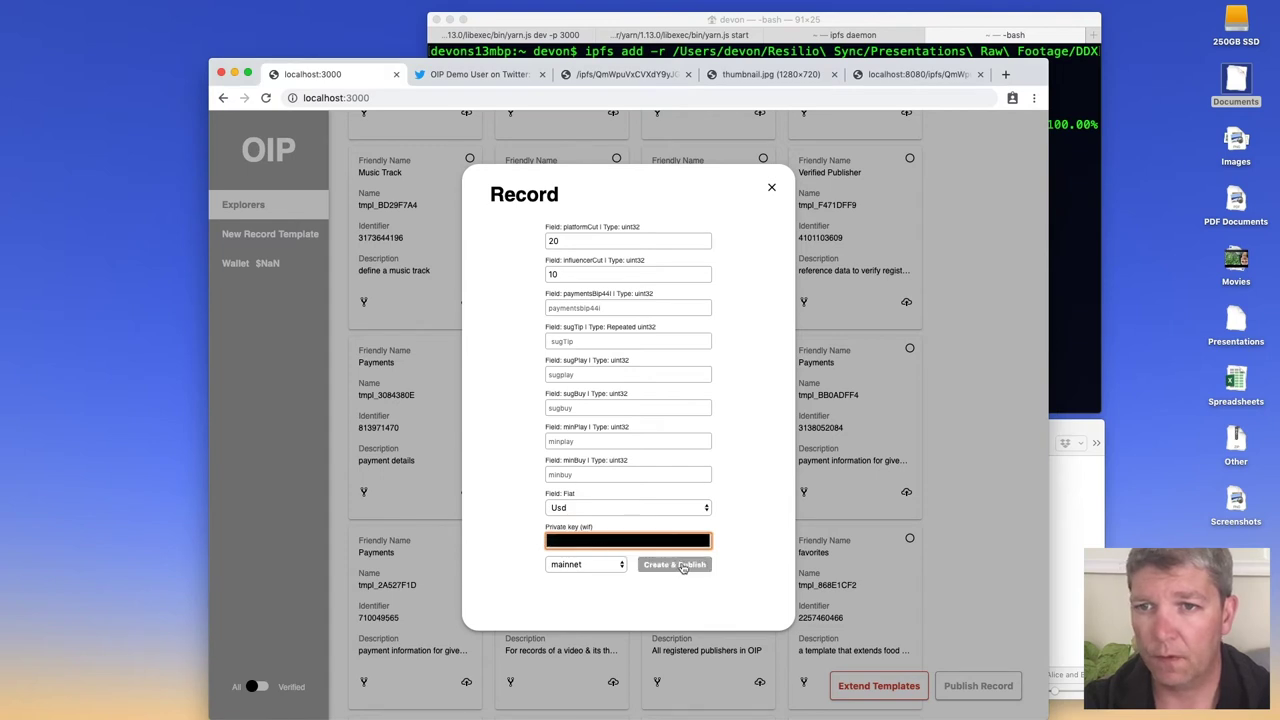
pyautogui.click(686, 566)
pyautogui.press('super+Tab')
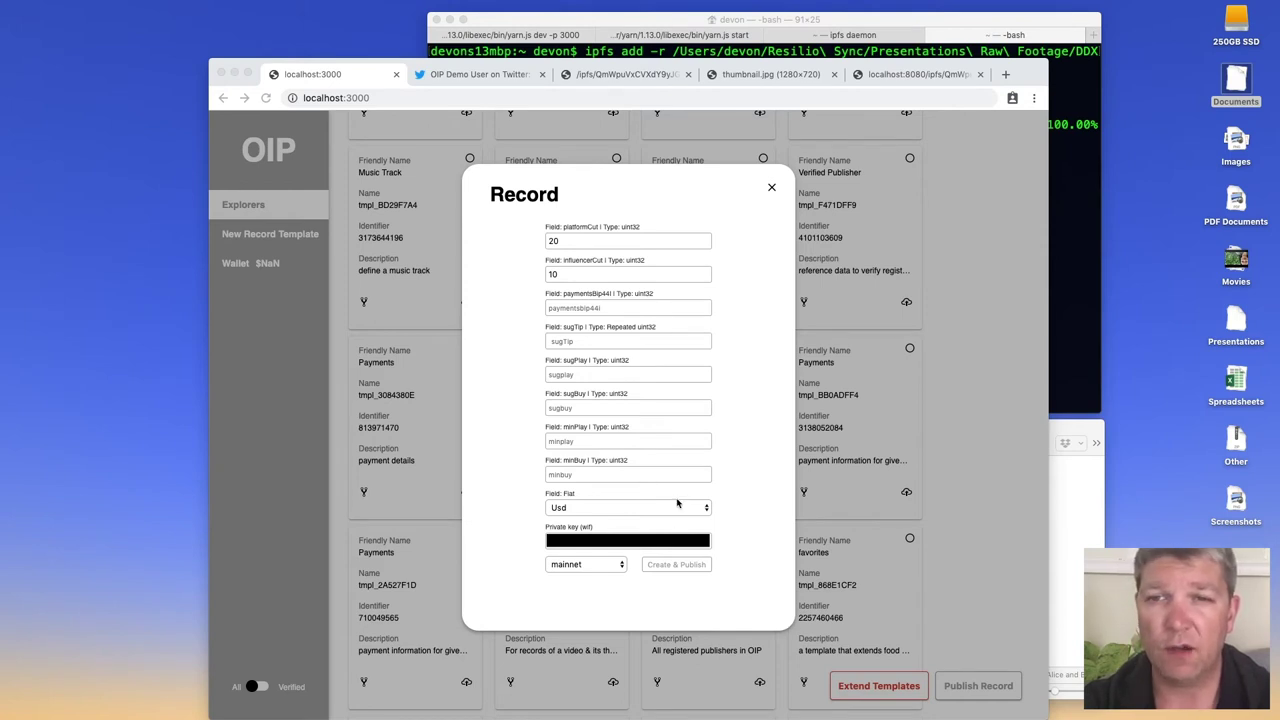
pyautogui.press('super+Tab')
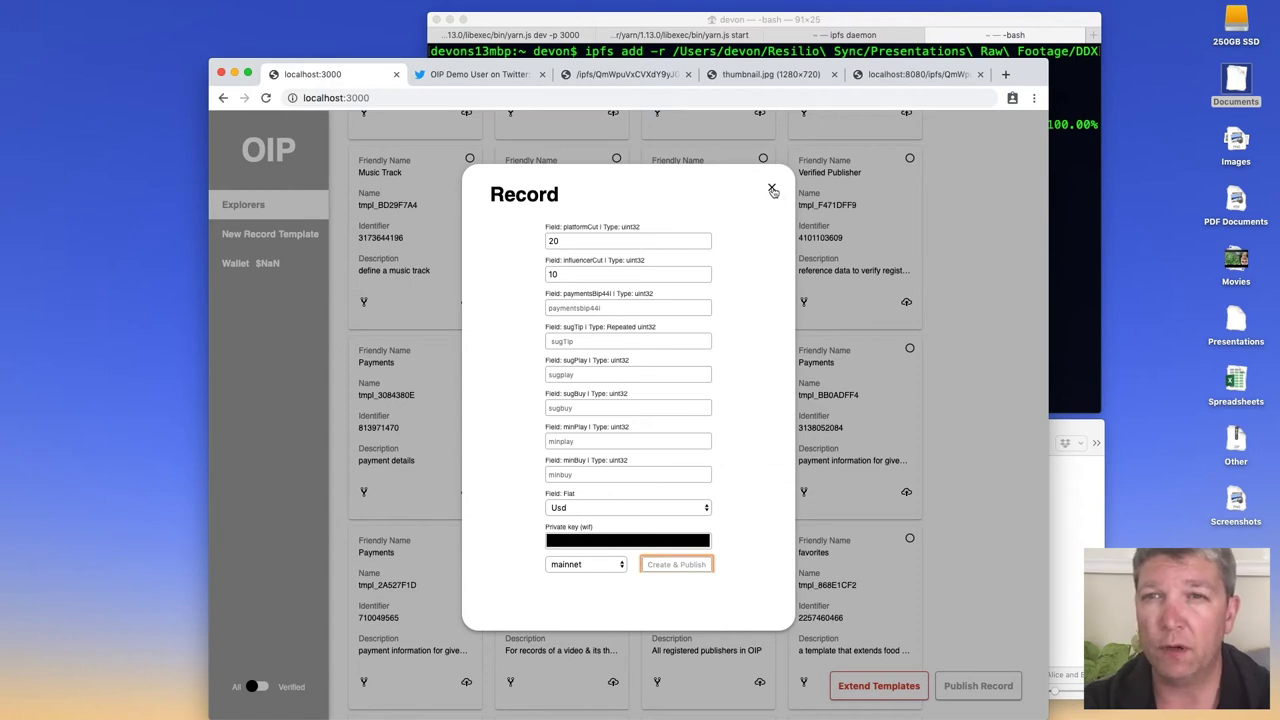
pyautogui.click(772, 190)
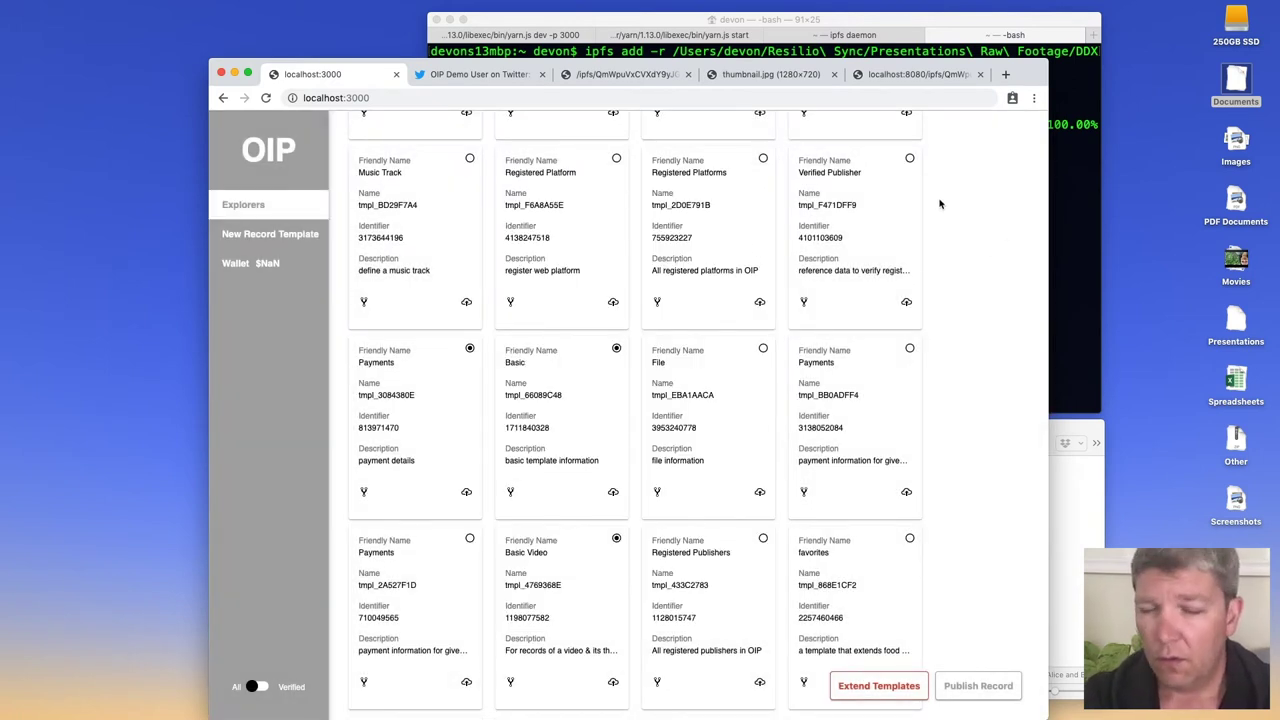
pyautogui.scroll(5, 940, 204)
# - Switch the dropdown to Records and reload Explorers to show 'How Open Index Protocol Works' first
pyautogui.click(966, 133)
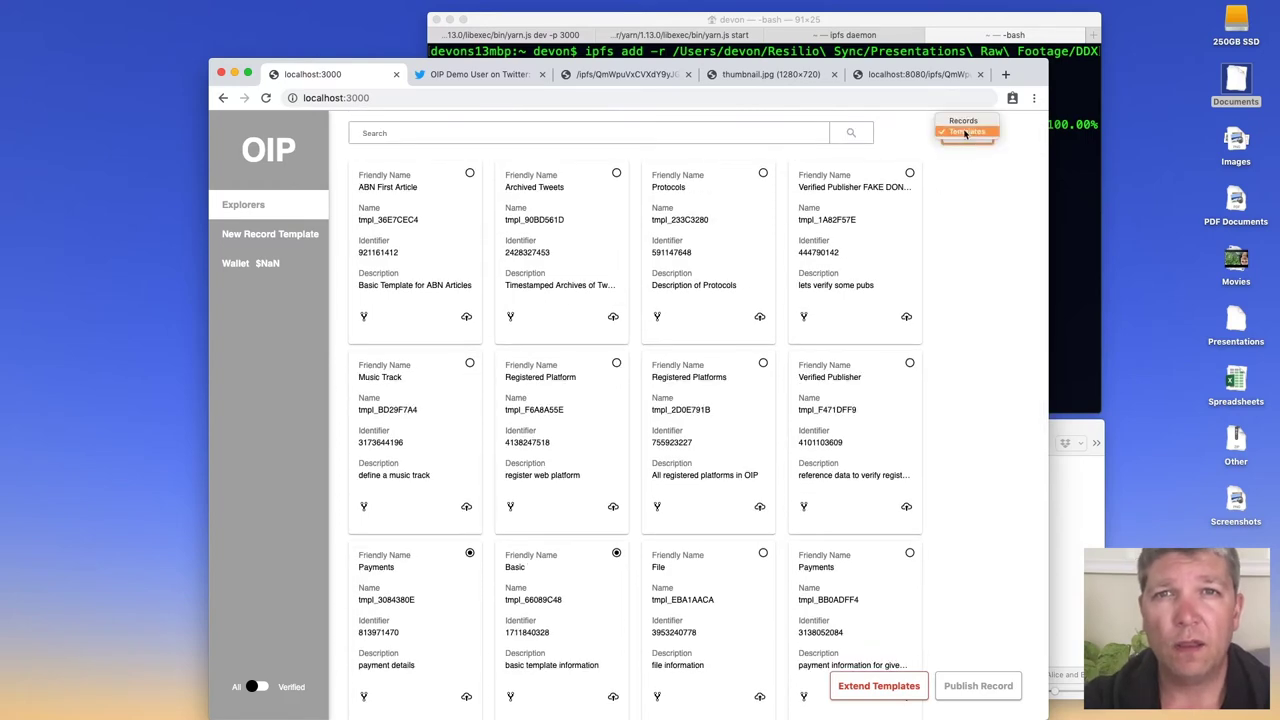
pyautogui.click(963, 122)
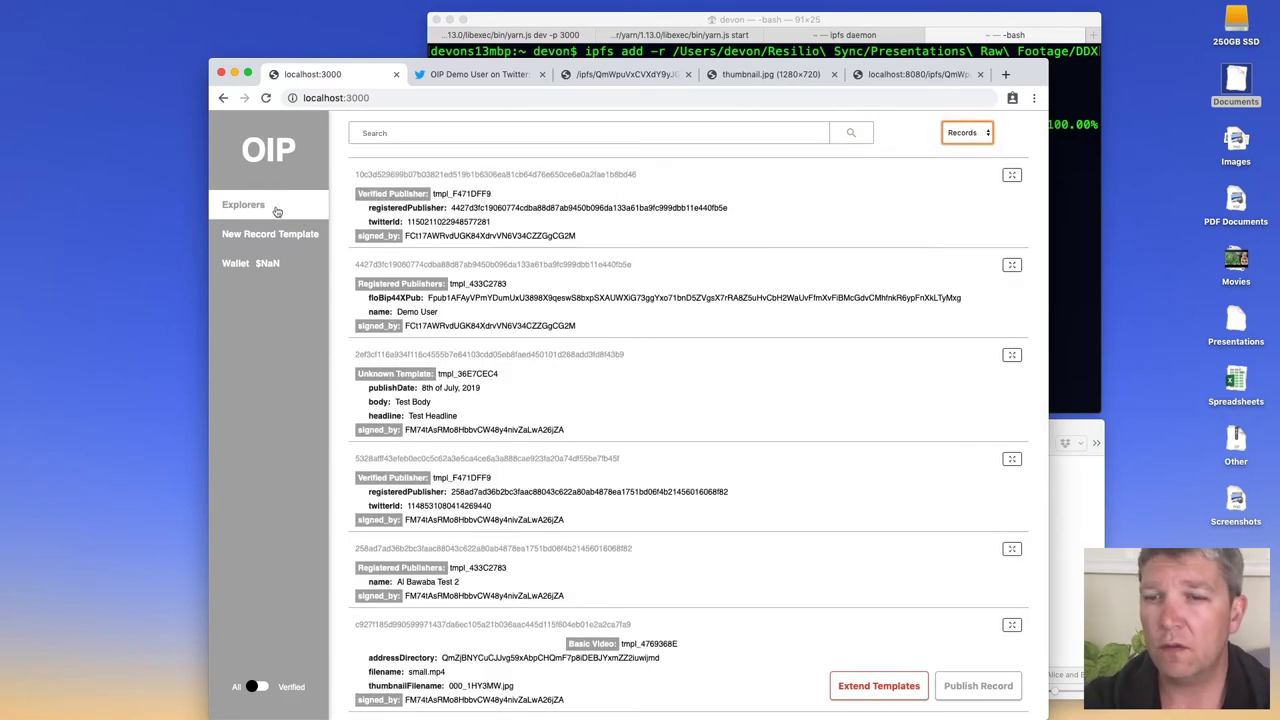
pyautogui.click(263, 206)
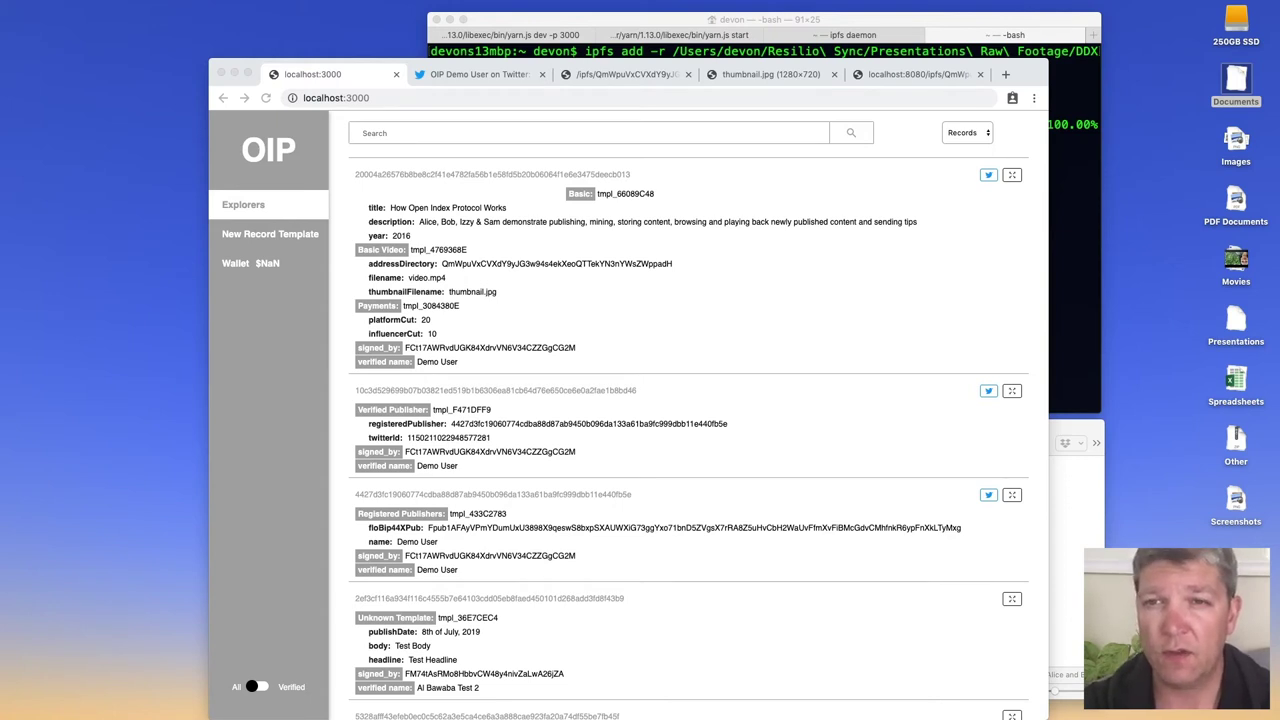
pyautogui.press('super+Tab')
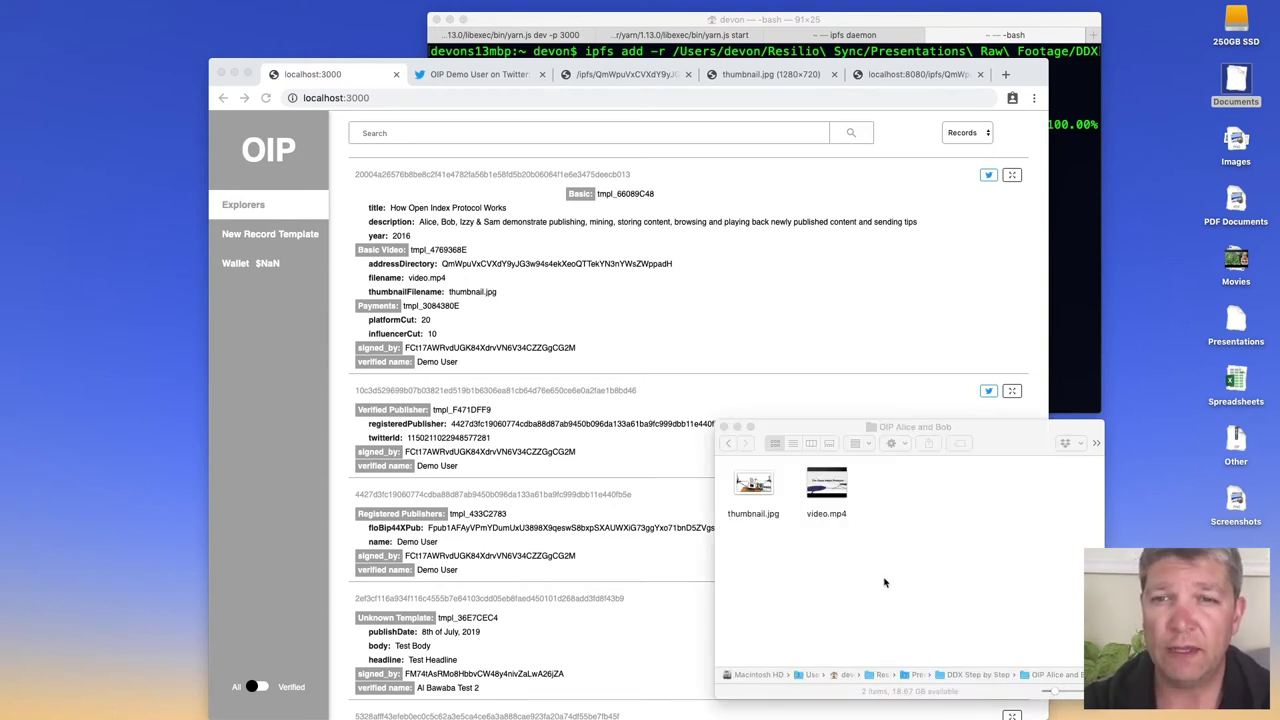
# - Open config.js from the oip-ddx-light-OIP folder under DDX Step by Step in Sublime Text
pyautogui.click(884, 582)
pyautogui.click(729, 445)
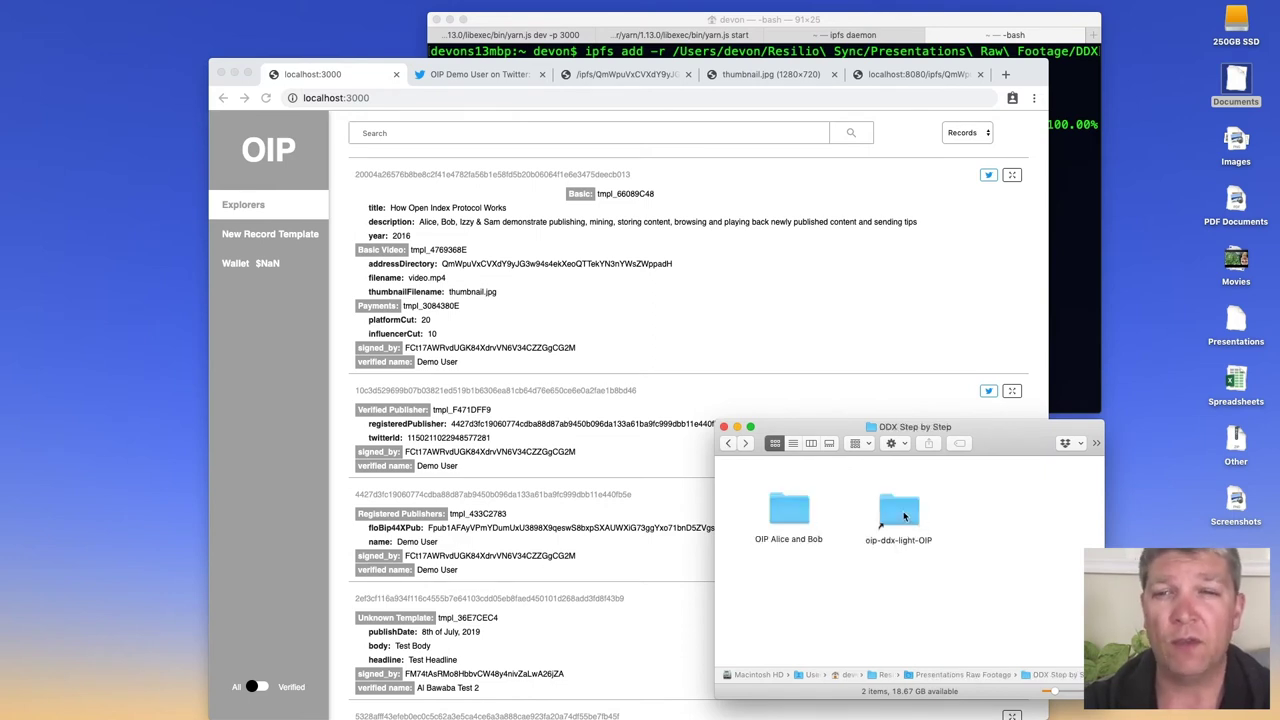
pyautogui.doubleClick(904, 514)
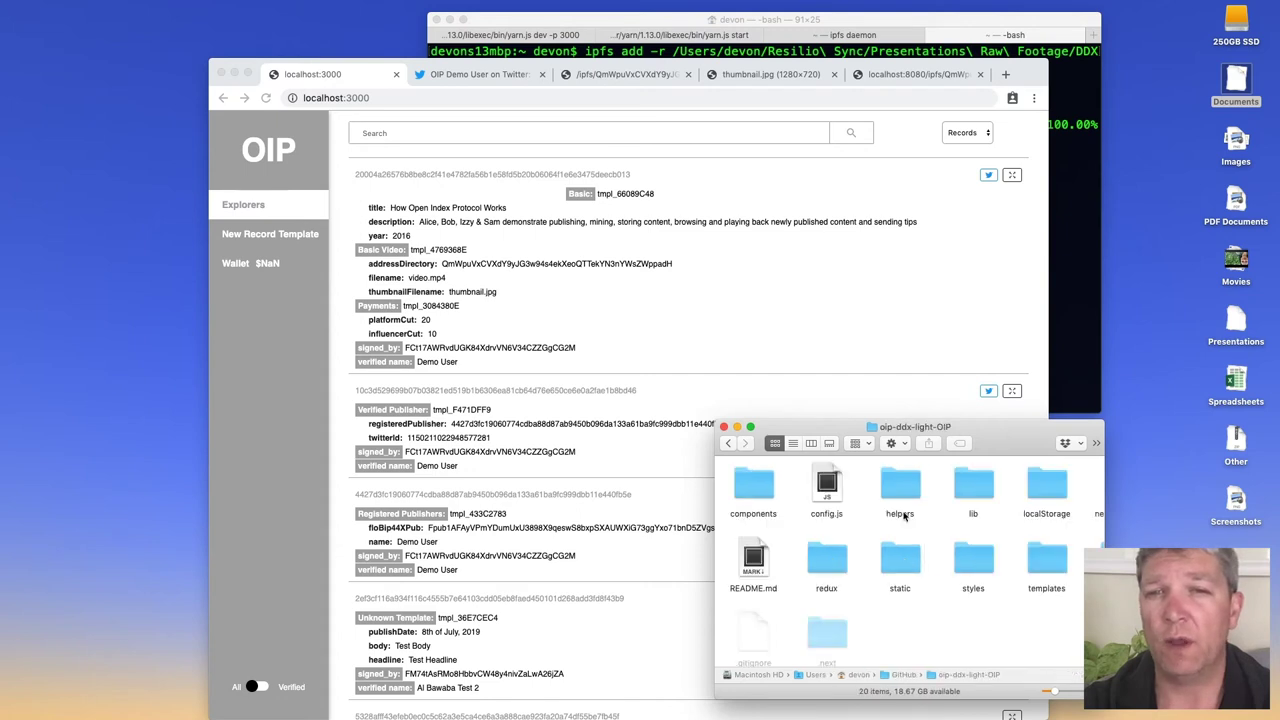
pyautogui.doubleClick(830, 493)
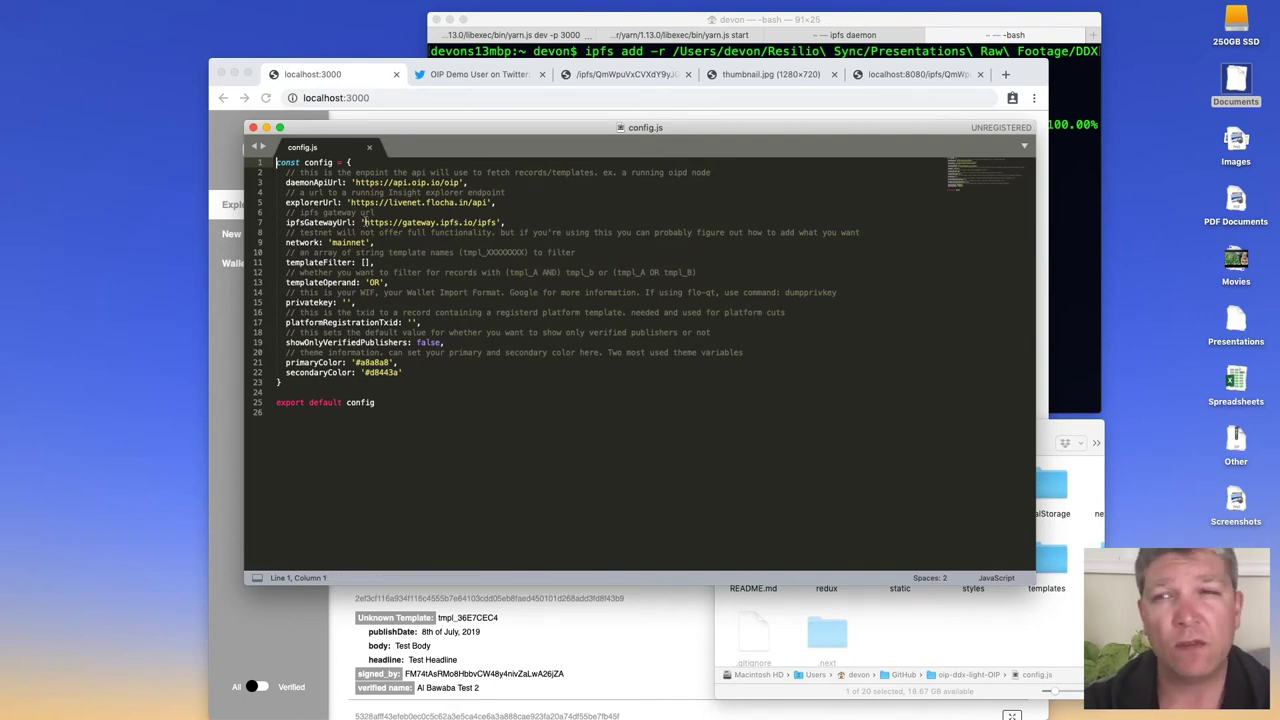
pyautogui.moveTo(478, 127); pyautogui.dragTo(382, 260)
pyautogui.click(667, 77)
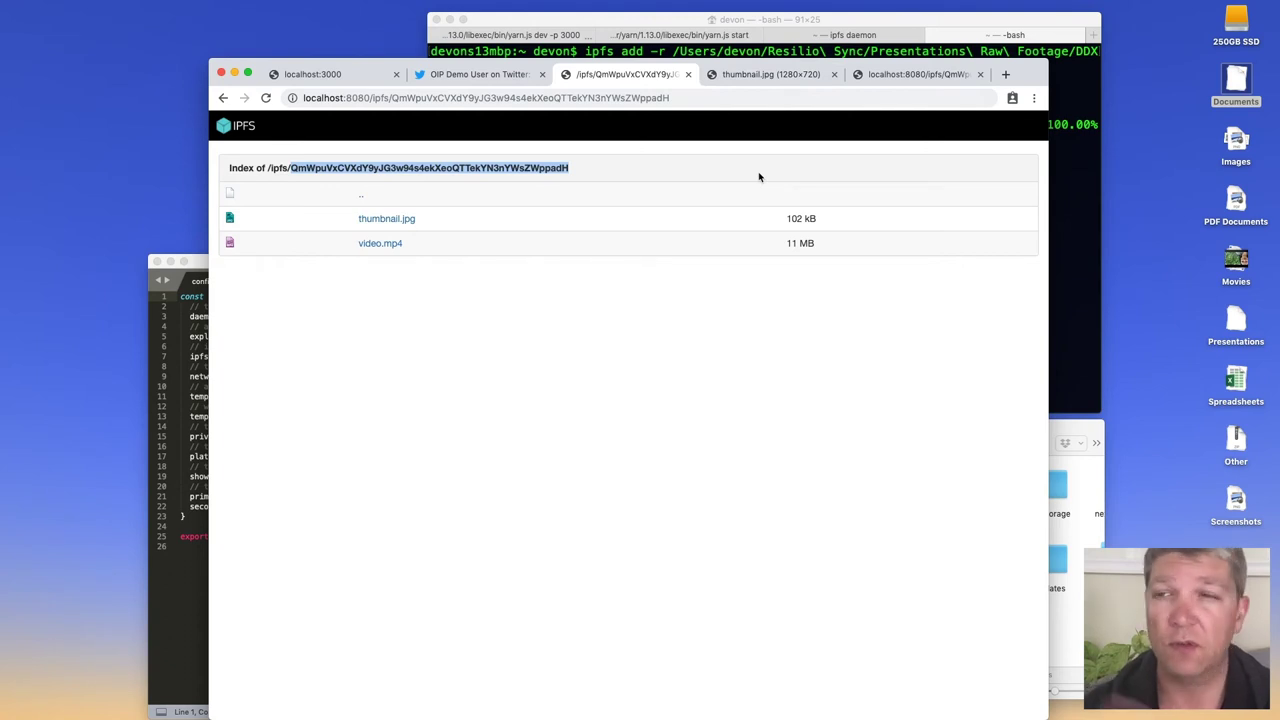
pyautogui.click(196, 588)
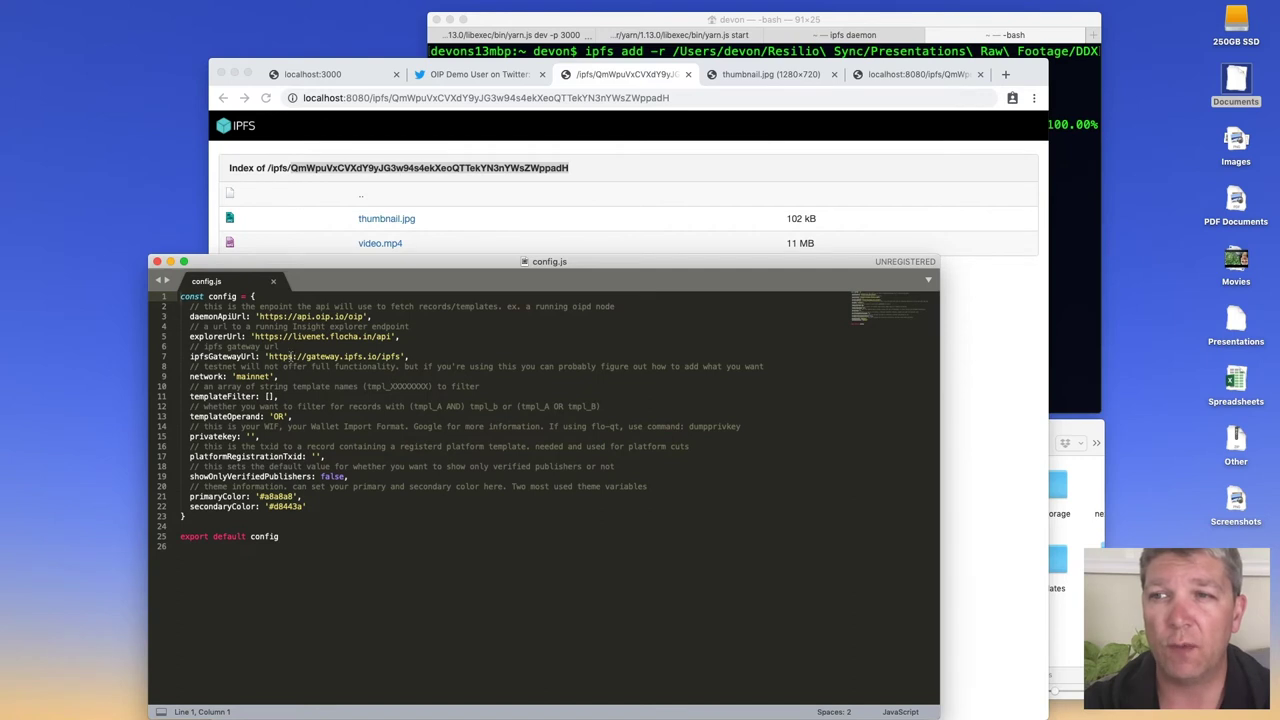
pyautogui.moveTo(287, 357); pyautogui.dragTo(379, 357)
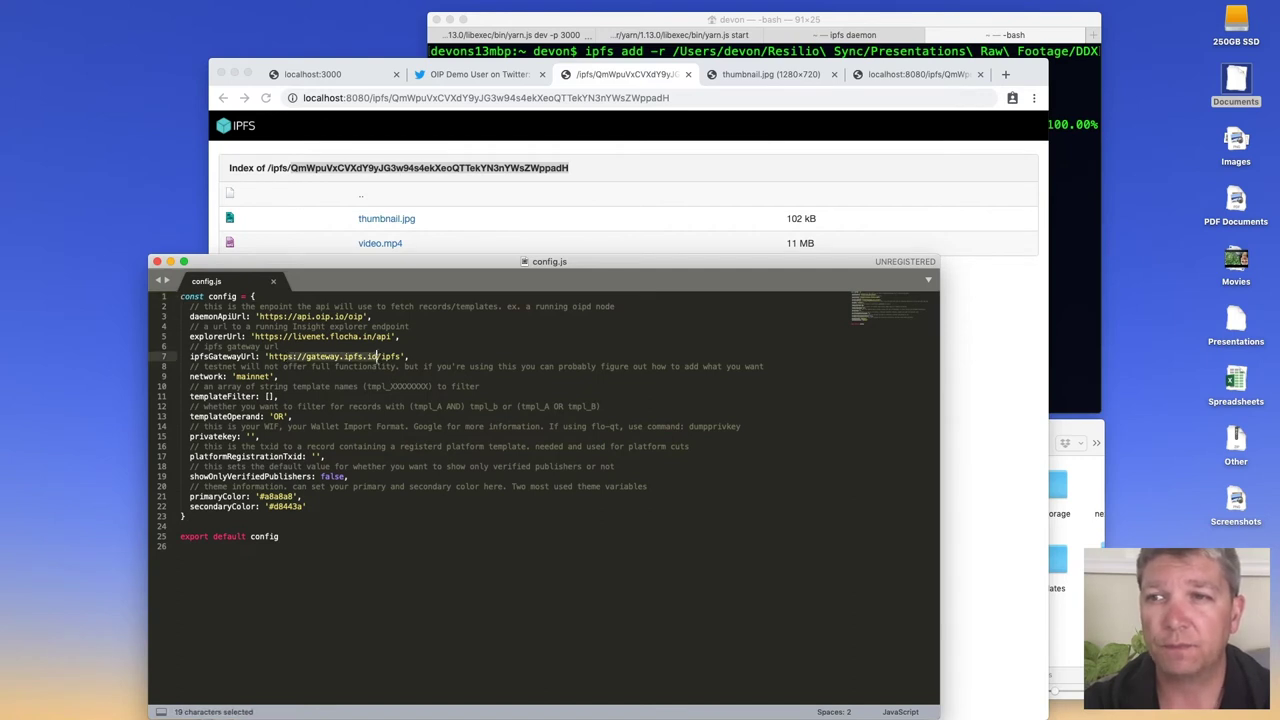
pyautogui.press('BackSpace')
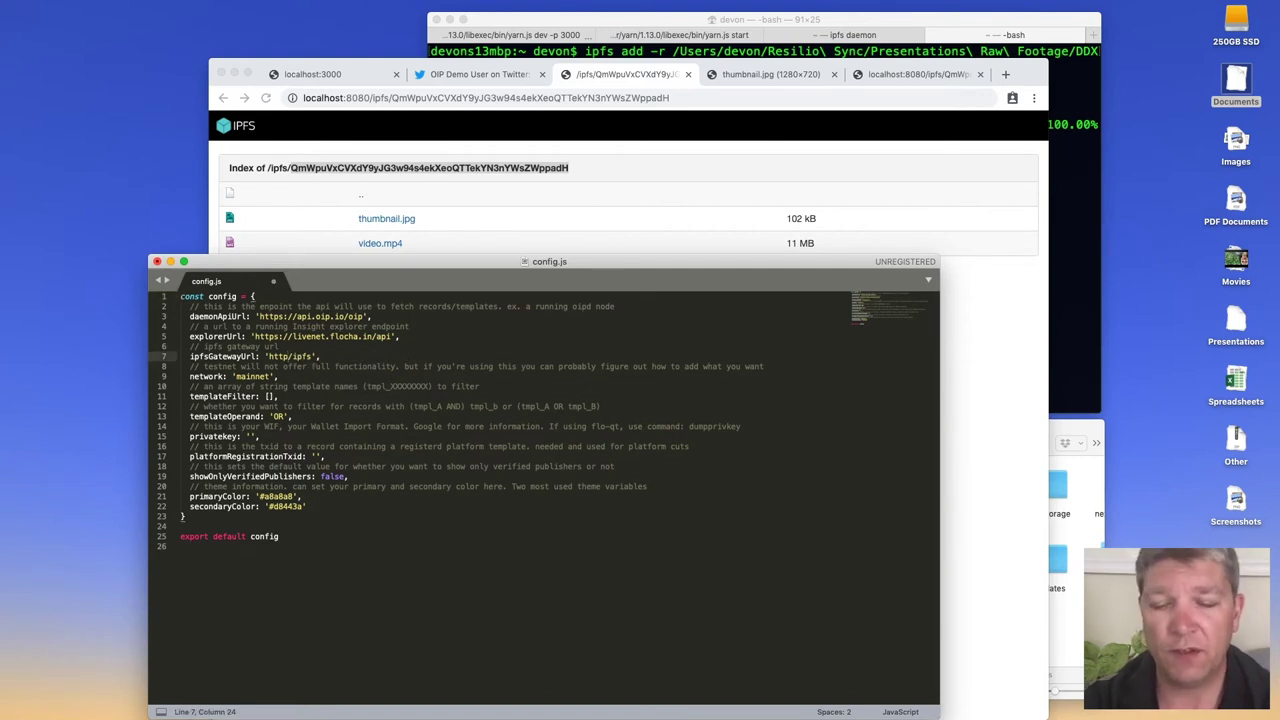
pyautogui.write('://')
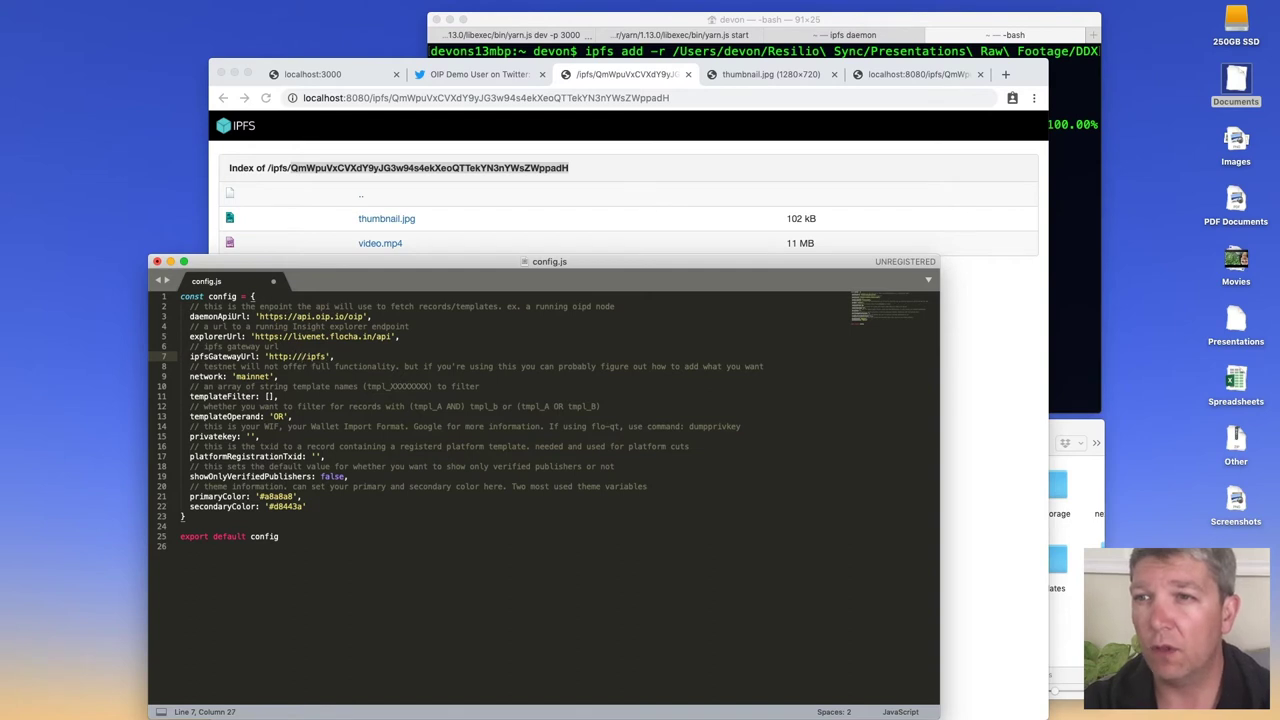
pyautogui.write('localhost')
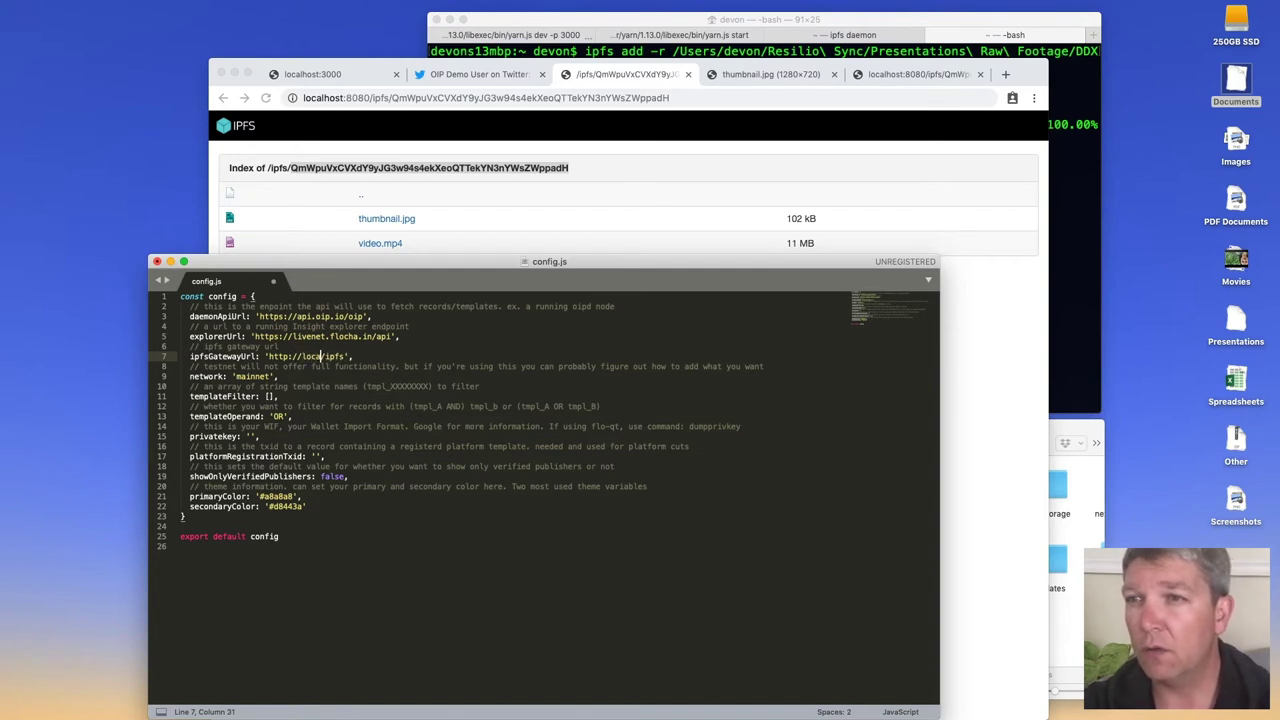
pyautogui.write(':8080')
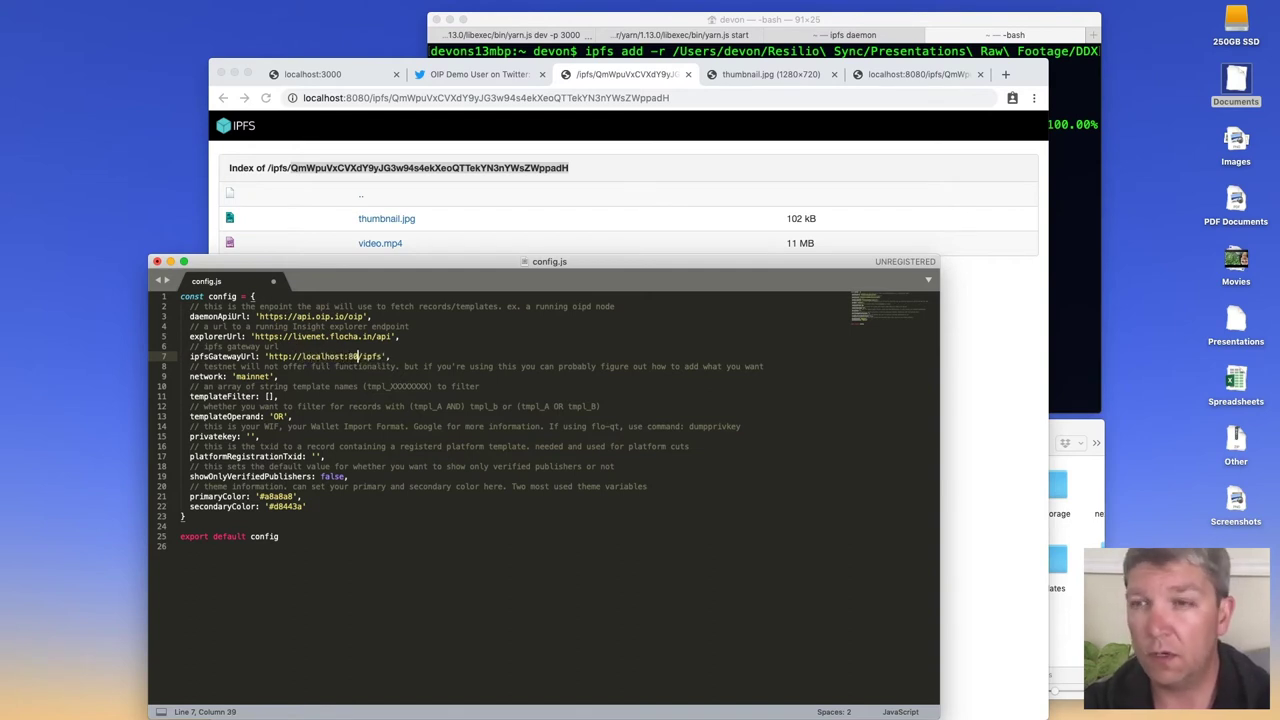
pyautogui.press('Right')
pyautogui.press('Right')
pyautogui.press('Right')
pyautogui.press('Right')
pyautogui.press('Right')
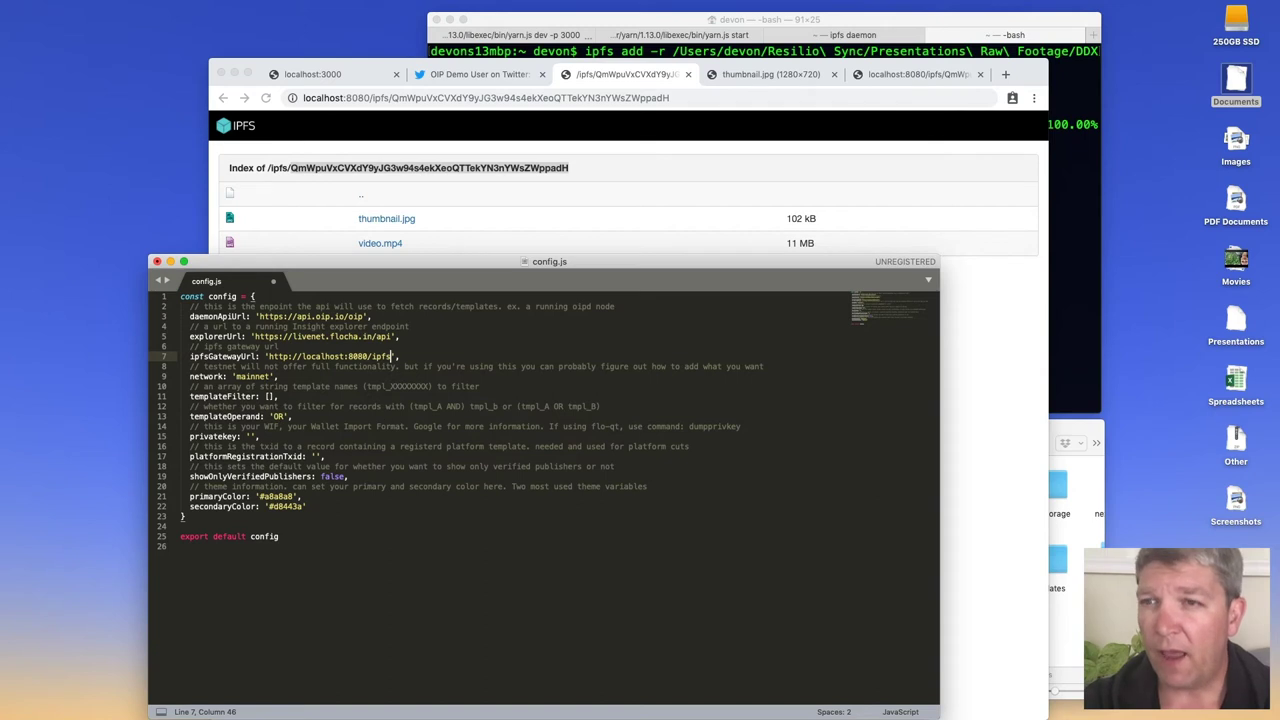
pyautogui.press('super+Tab')
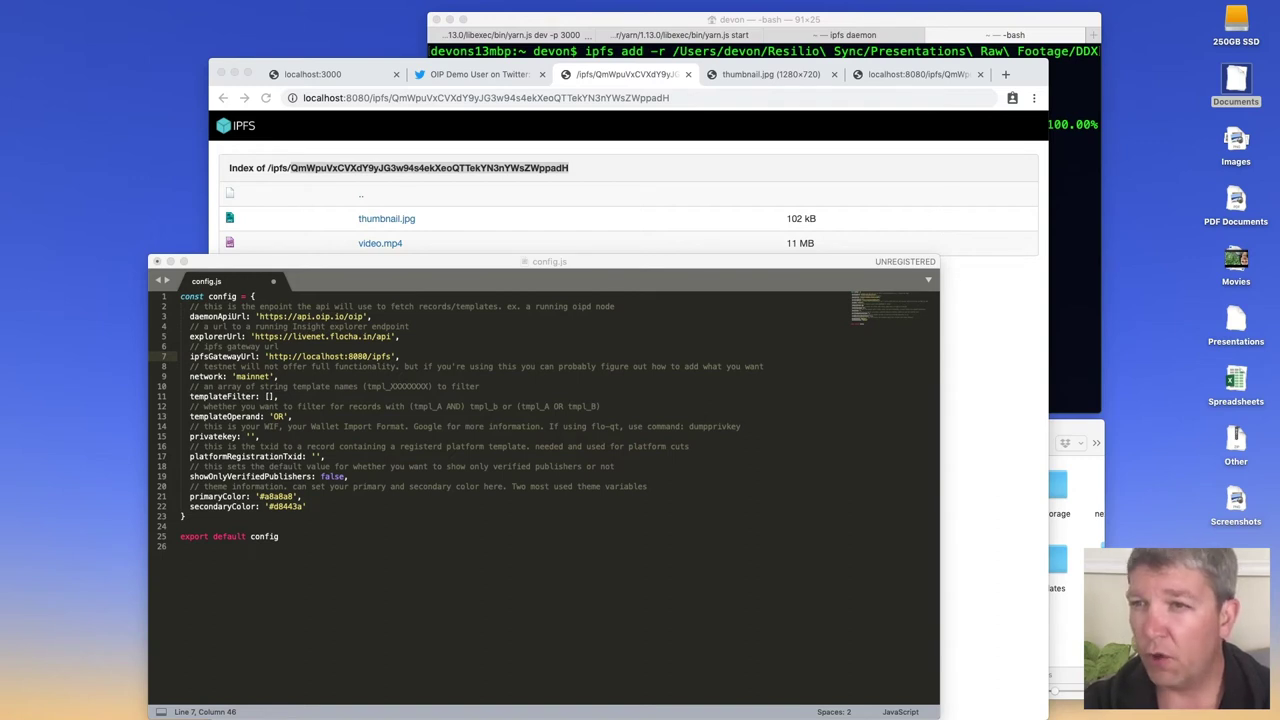
pyautogui.click(252, 441)
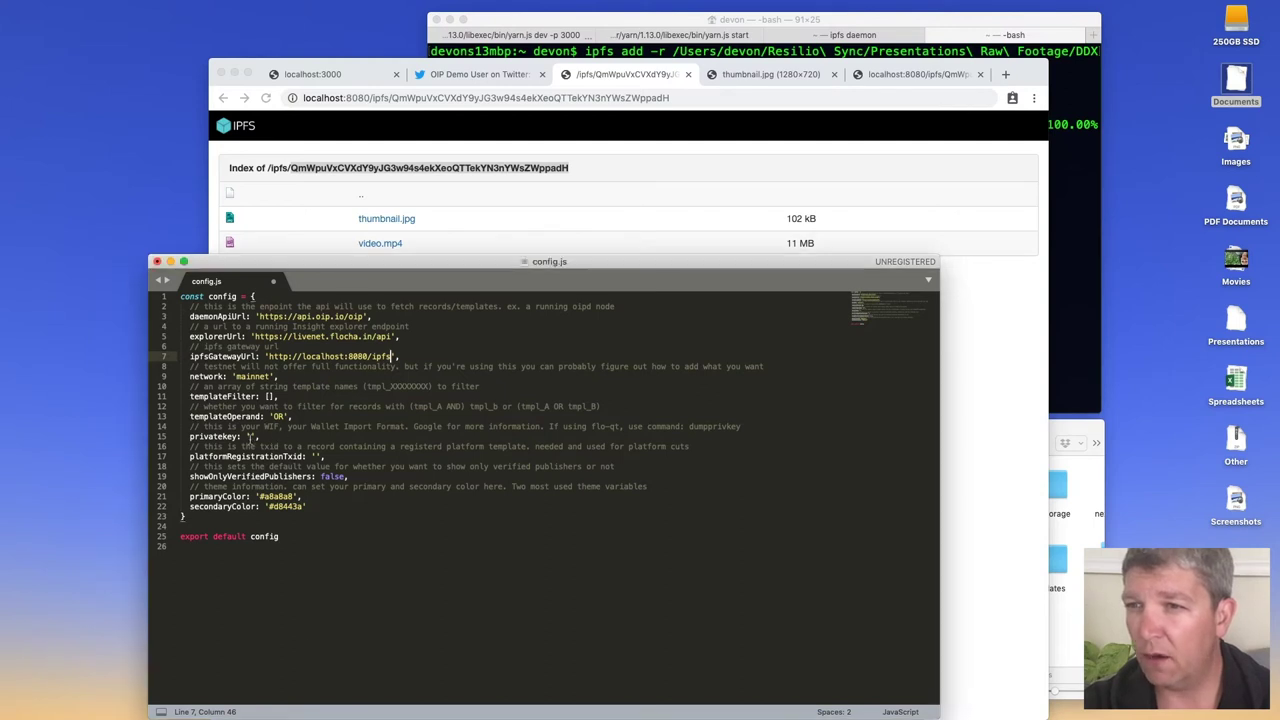
# - Paste the WIF wallet key between privateKey's quotes, save config.js, and close the editor
pyautogui.click(250, 437)
pyautogui.press('super+v')
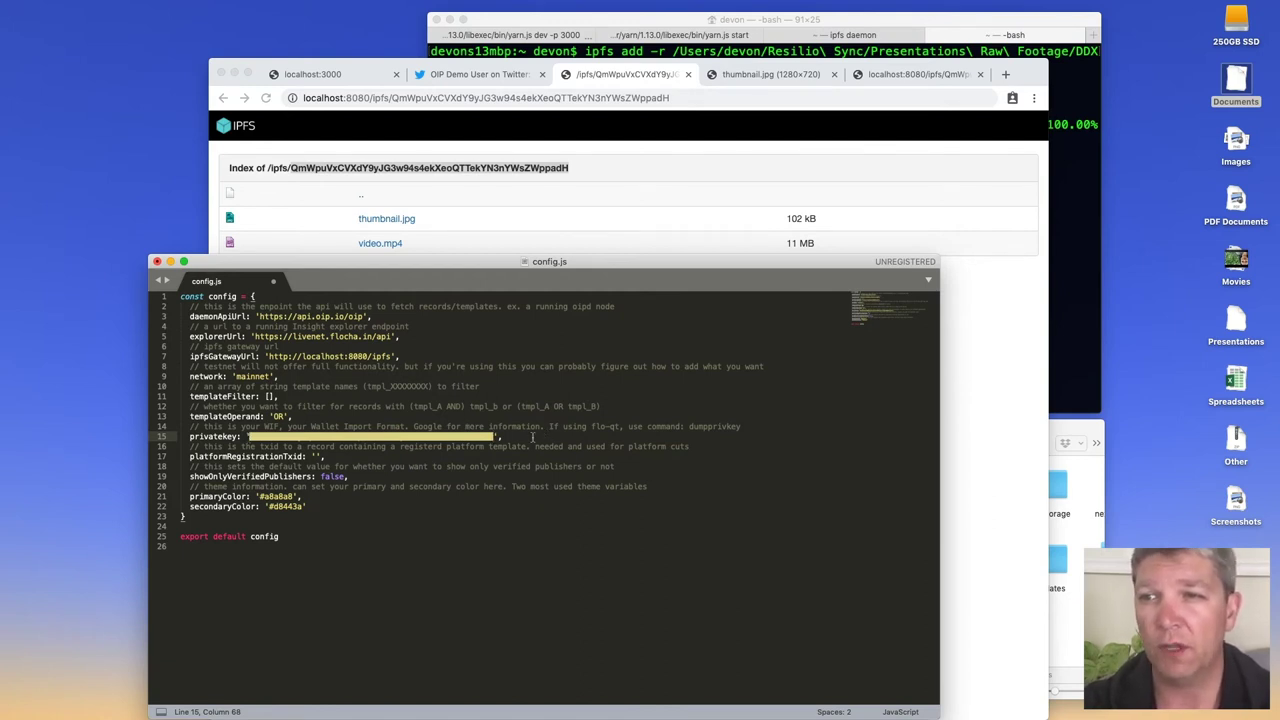
pyautogui.press('super+s')
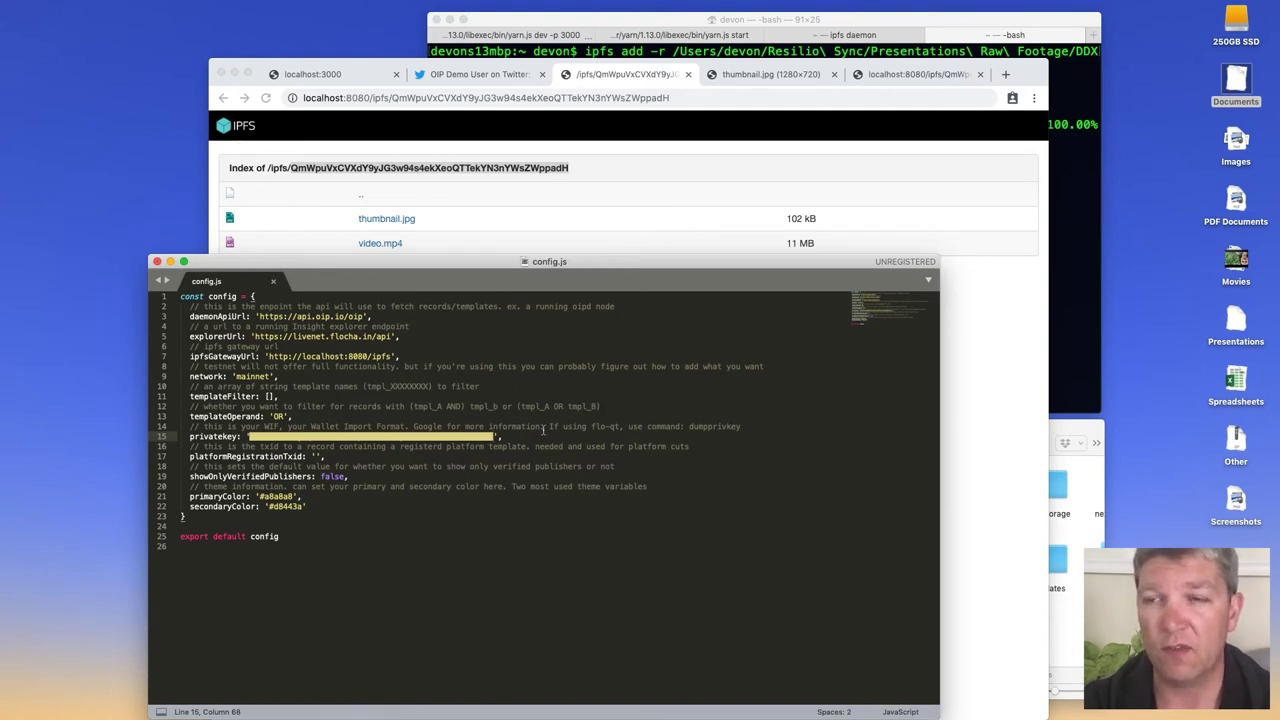
pyautogui.click(157, 261)
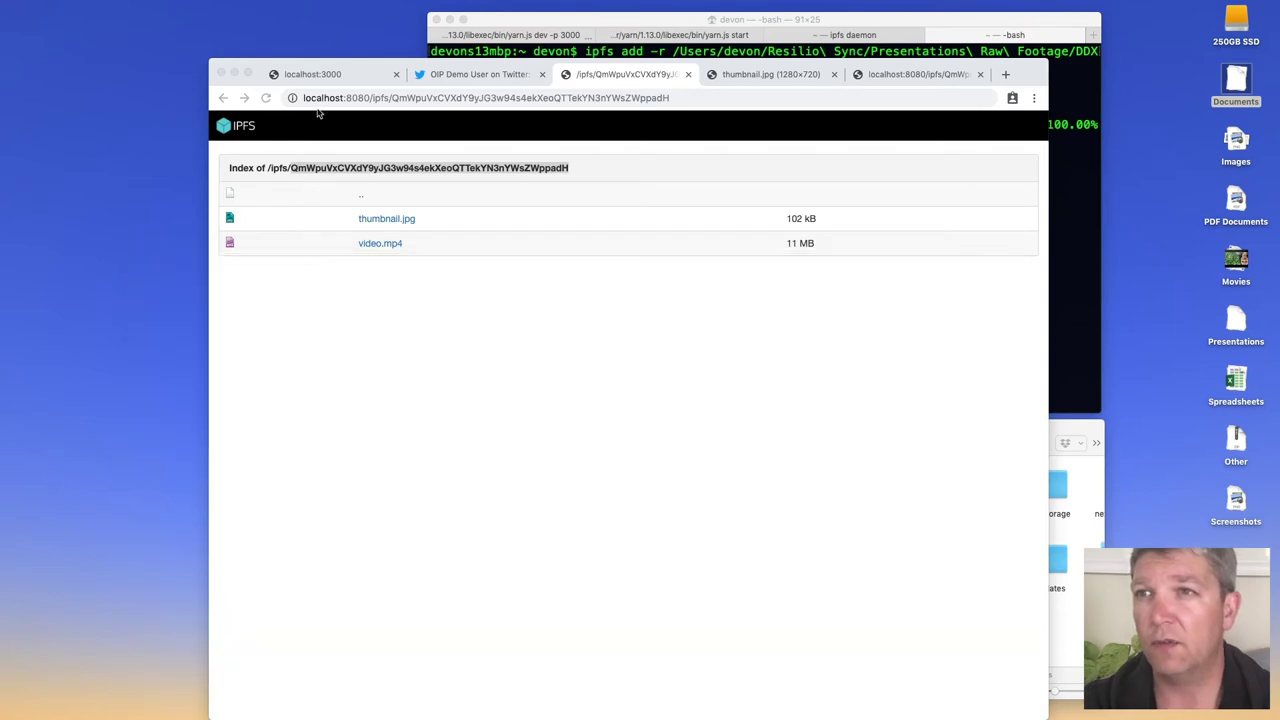
# - Reload the localhost:3000 explorer and open the How Open Index Protocol Works record's full page
pyautogui.click(353, 80)
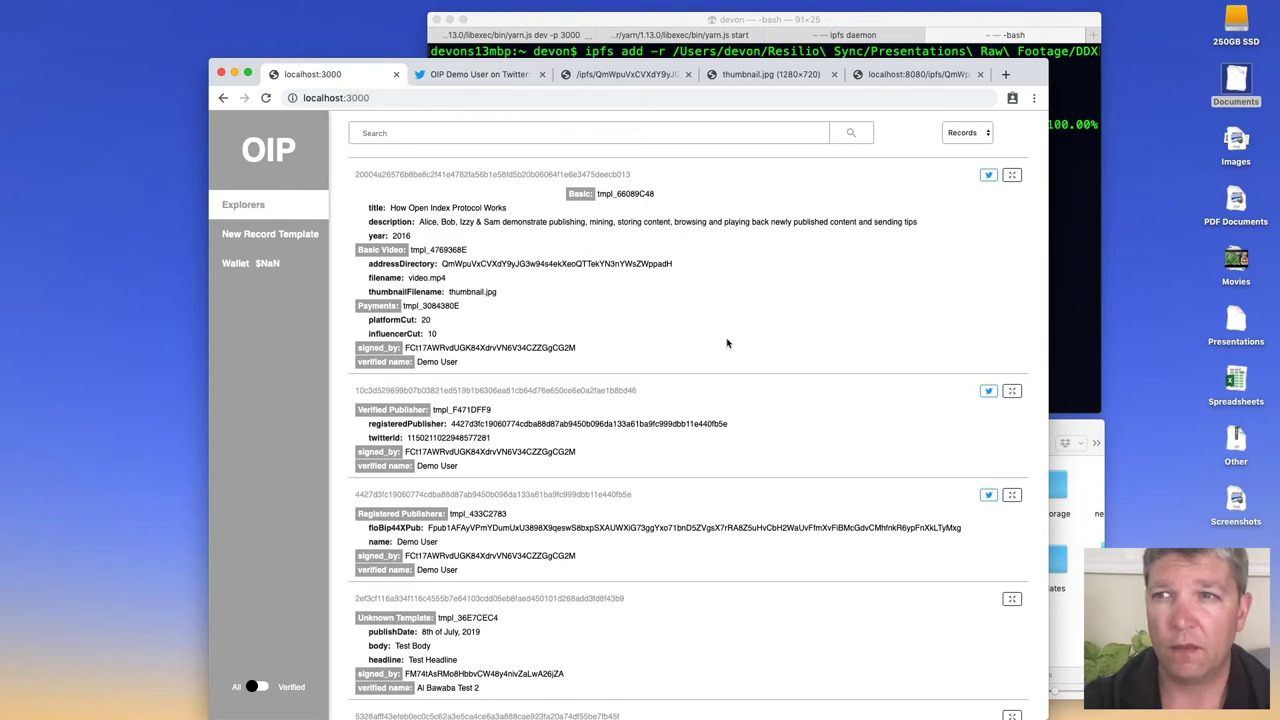
pyautogui.press('super+r')
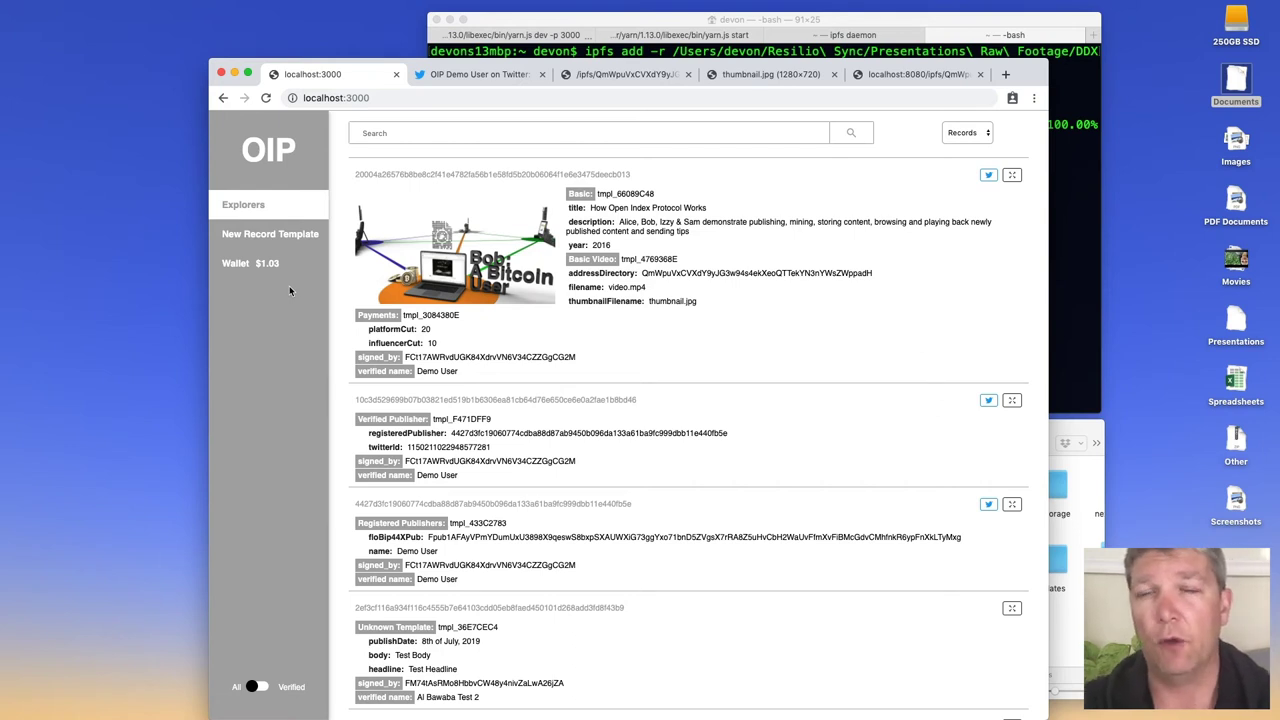
pyautogui.click(1013, 176)
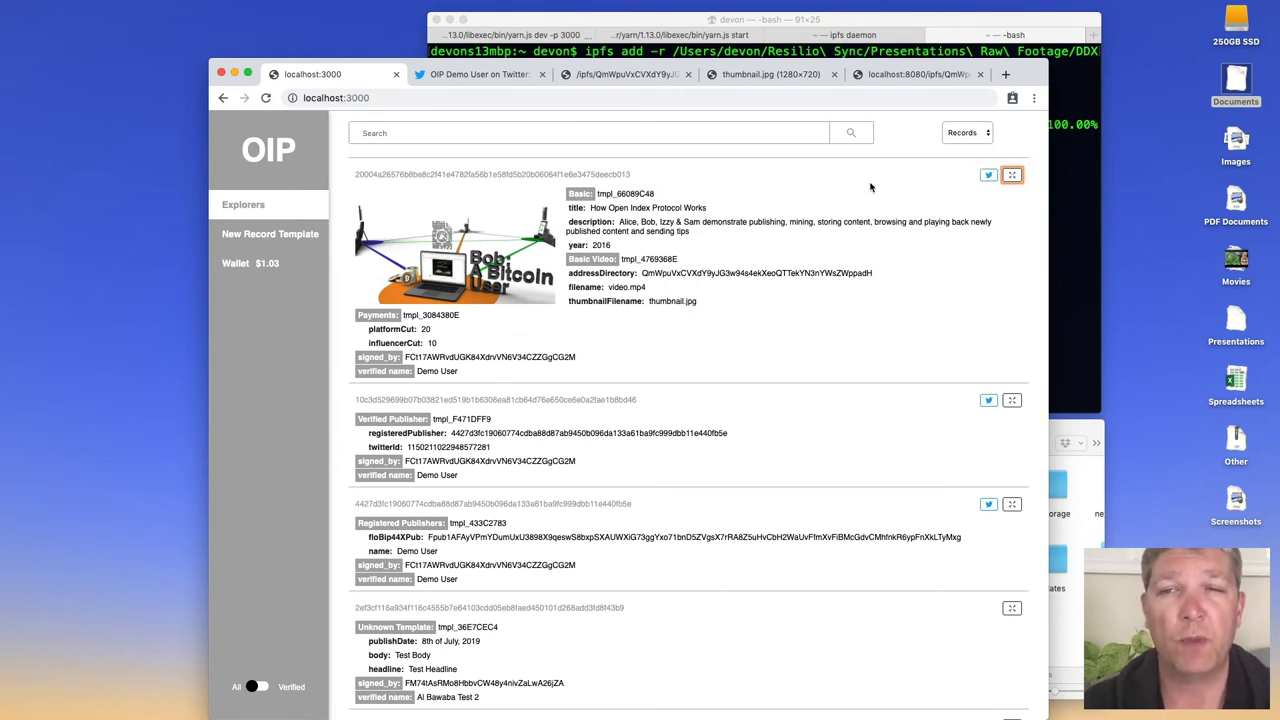
pyautogui.click(410, 370)
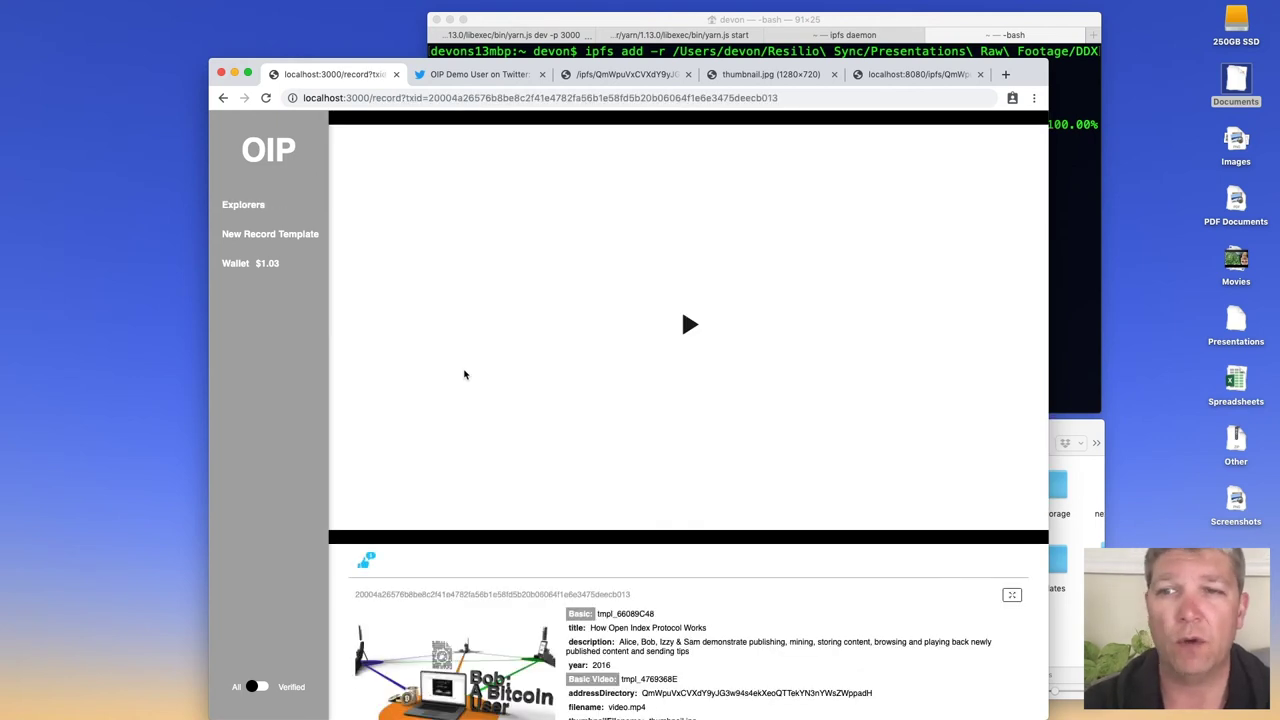
# - Briefly play the video, then follow 'See payment here' to its transaction in Flosight
pyautogui.click(690, 326)
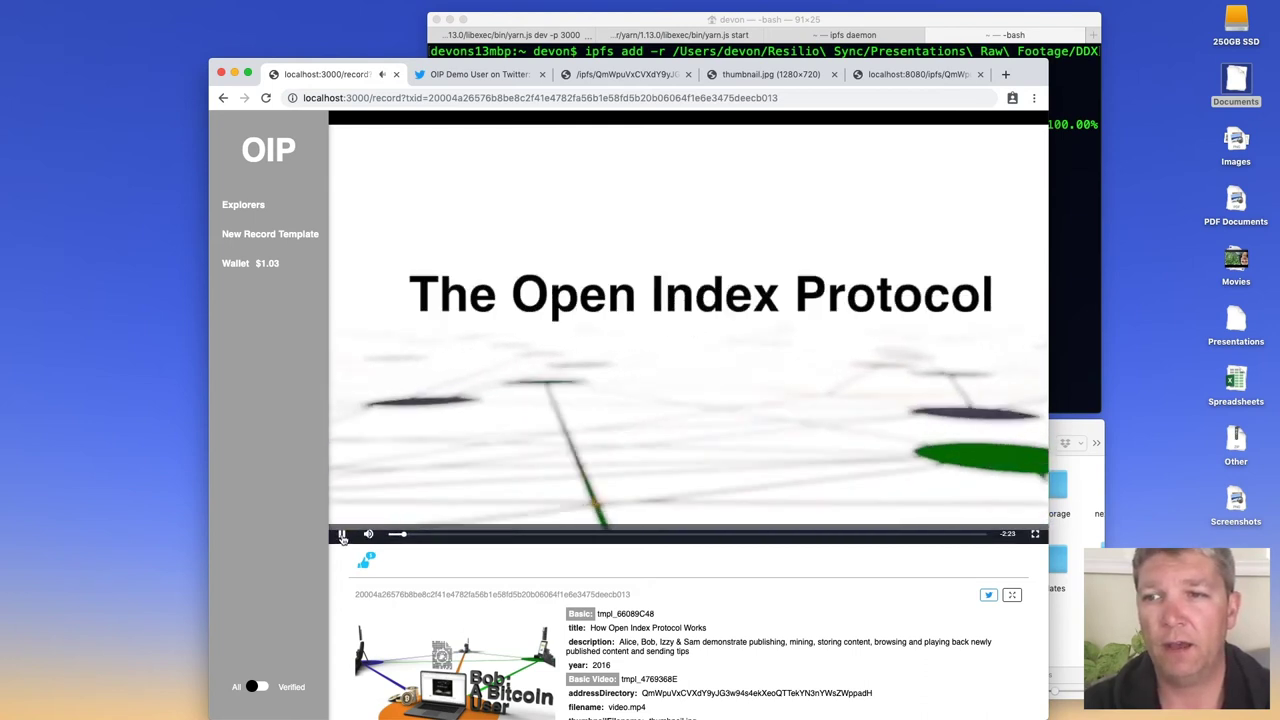
pyautogui.click(342, 535)
pyautogui.scroll(-3, 701, 590)
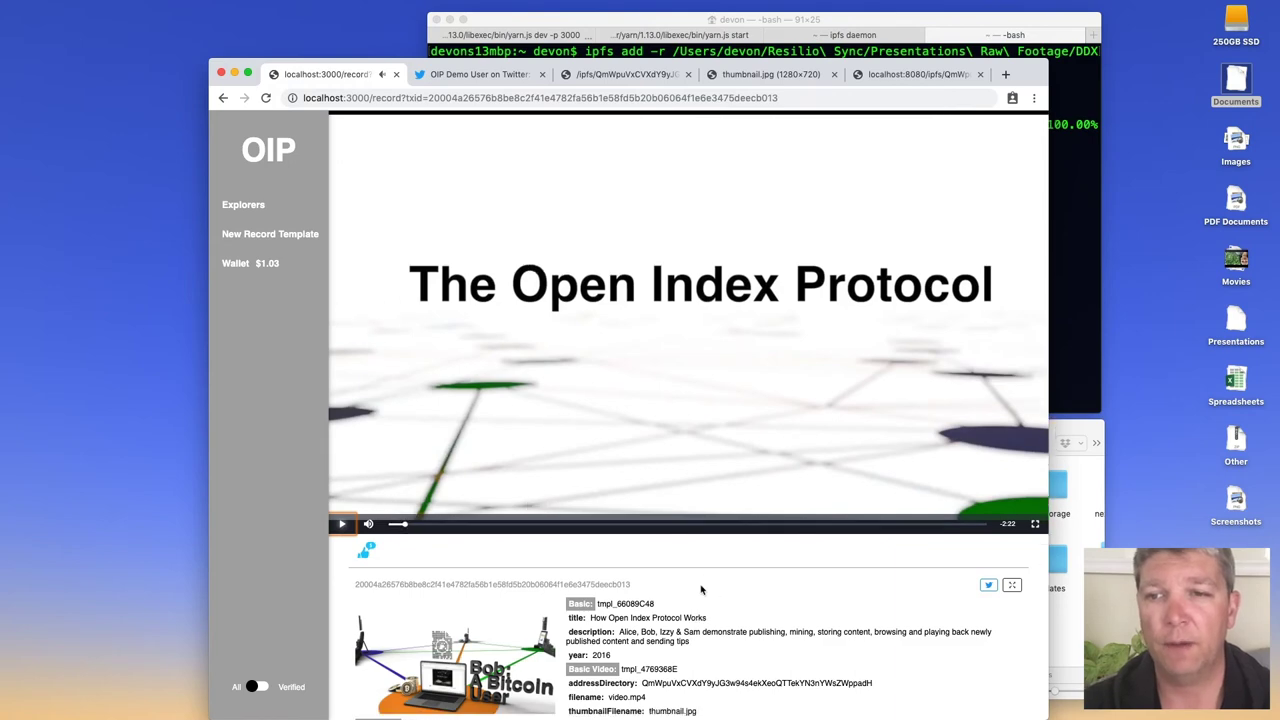
pyautogui.scroll(-1, 701, 590)
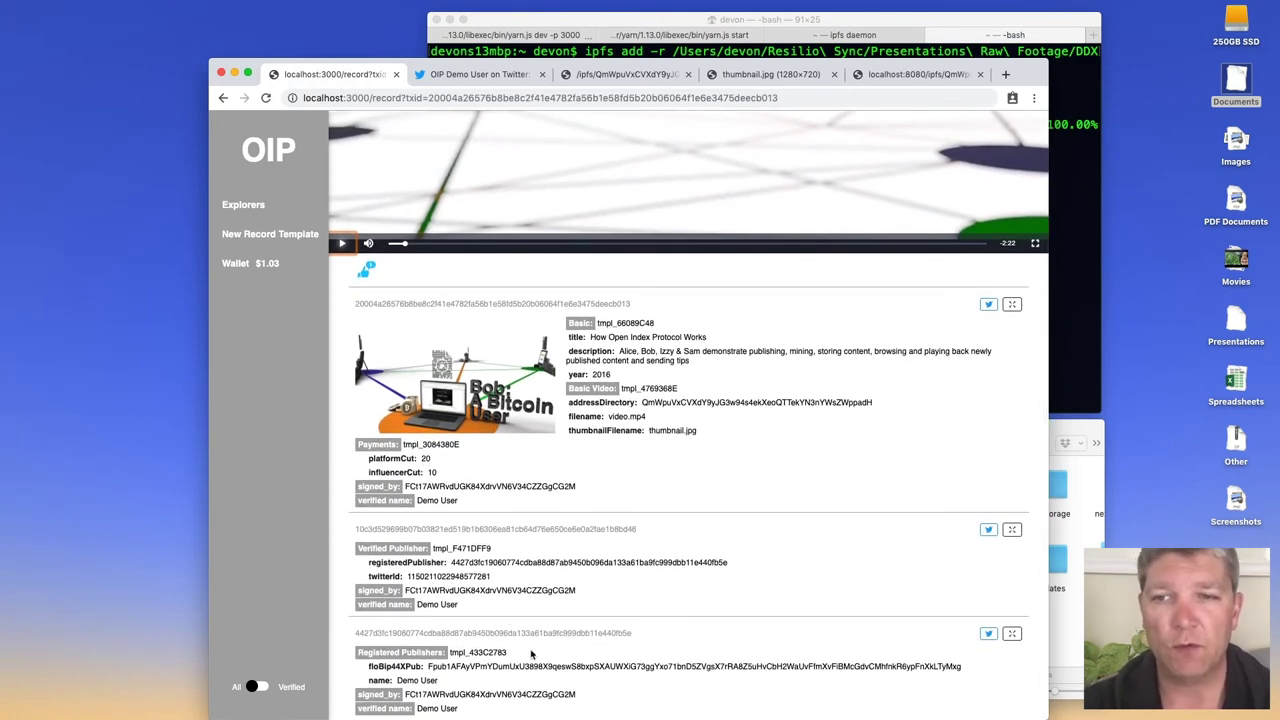
pyautogui.scroll(2, 715, 483)
pyautogui.scroll(3, 715, 483)
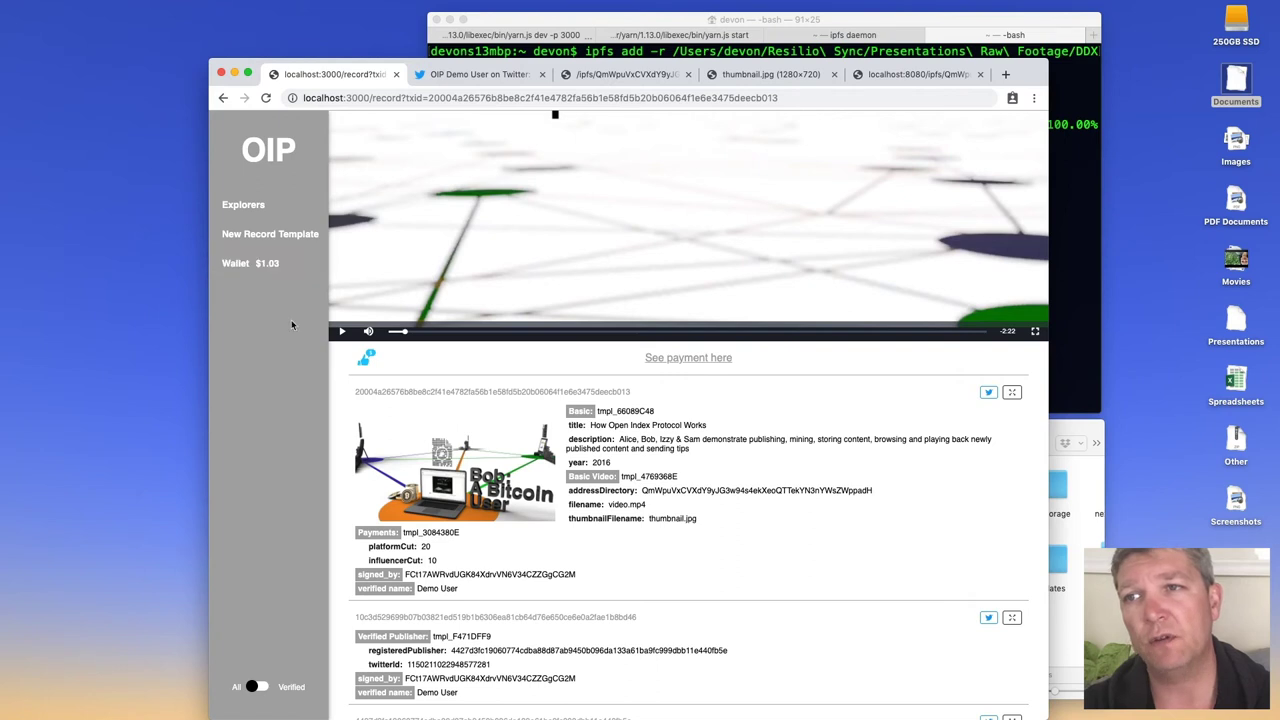
pyautogui.click(685, 358)
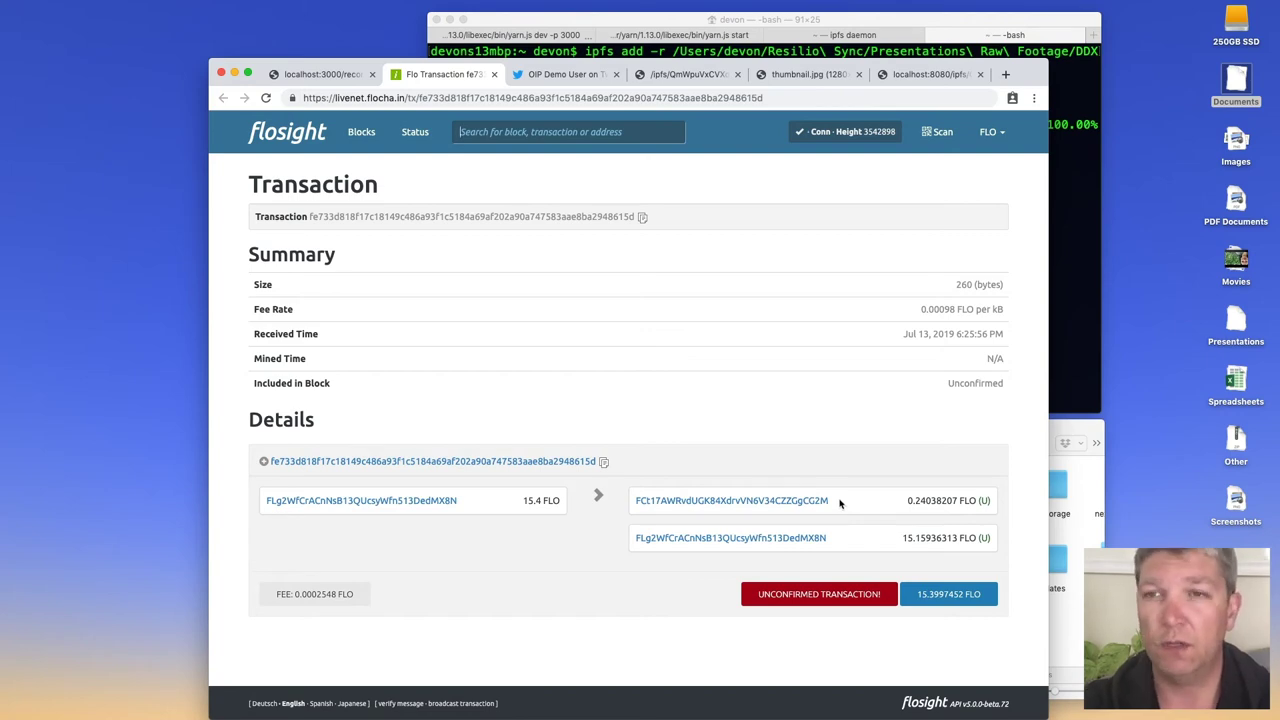
# - Review the unconfirmed FLO transaction (0.0002548 FLO fee), then go back to the record tab
pyautogui.press('super+1')
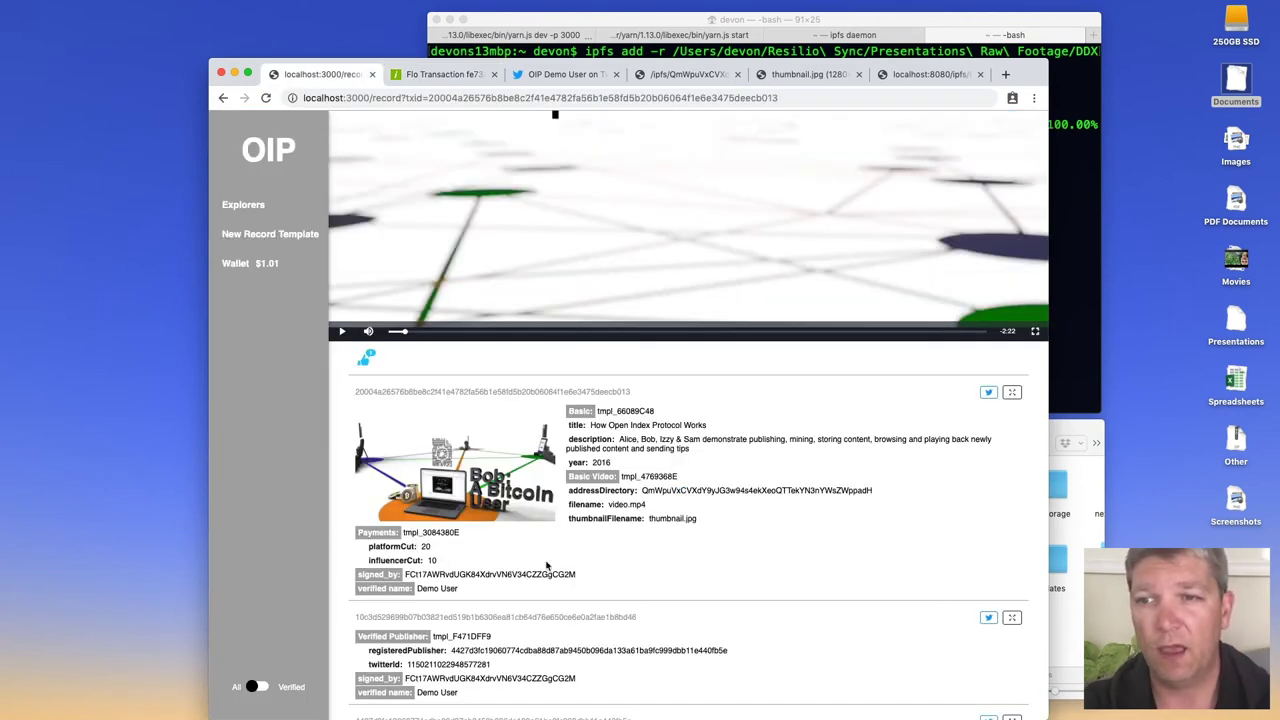
# - Scroll the video record page, then return to the records list via Explorers in the sidebar
pyautogui.scroll(-2, 547, 566)
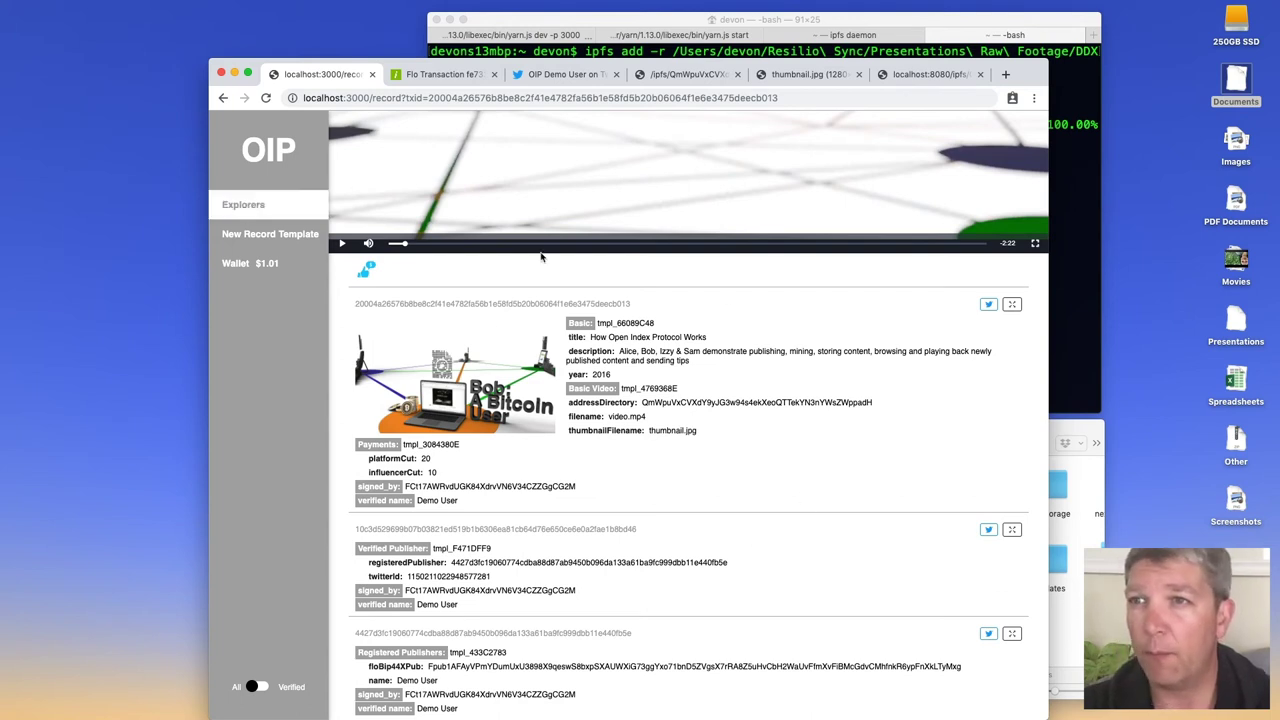
pyautogui.scroll(3, 911, 398)
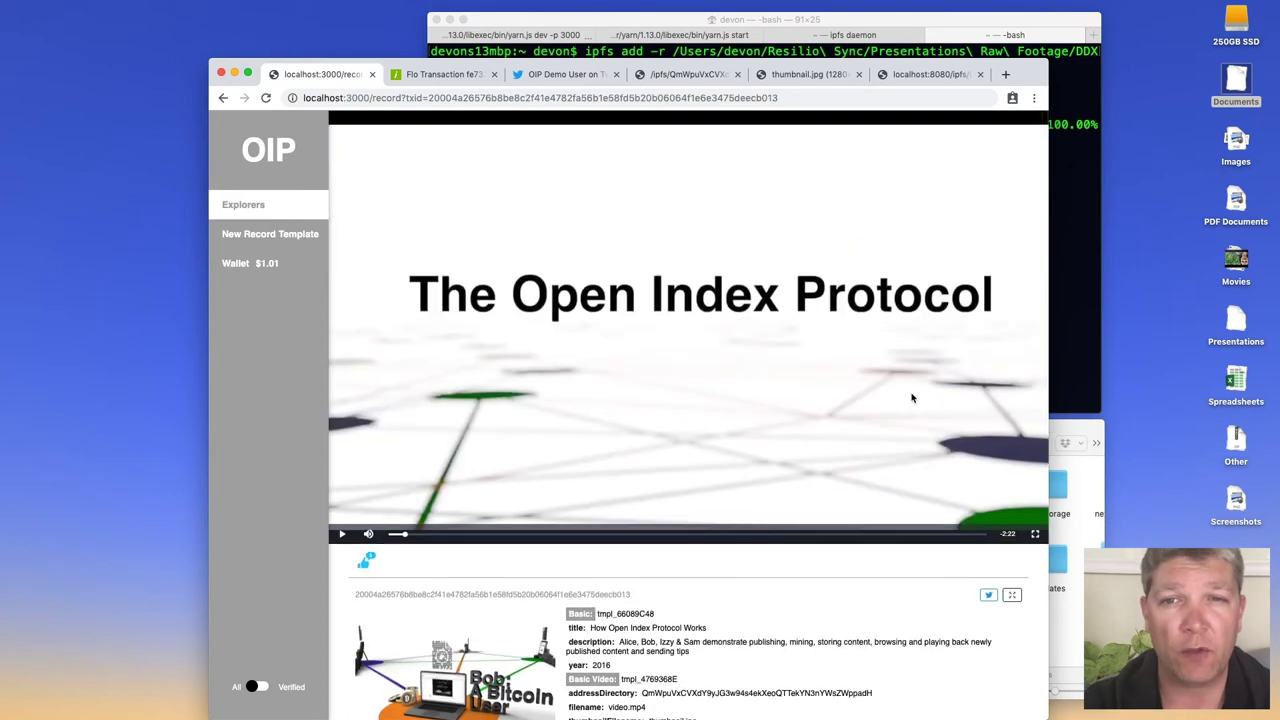
pyautogui.click(243, 208)
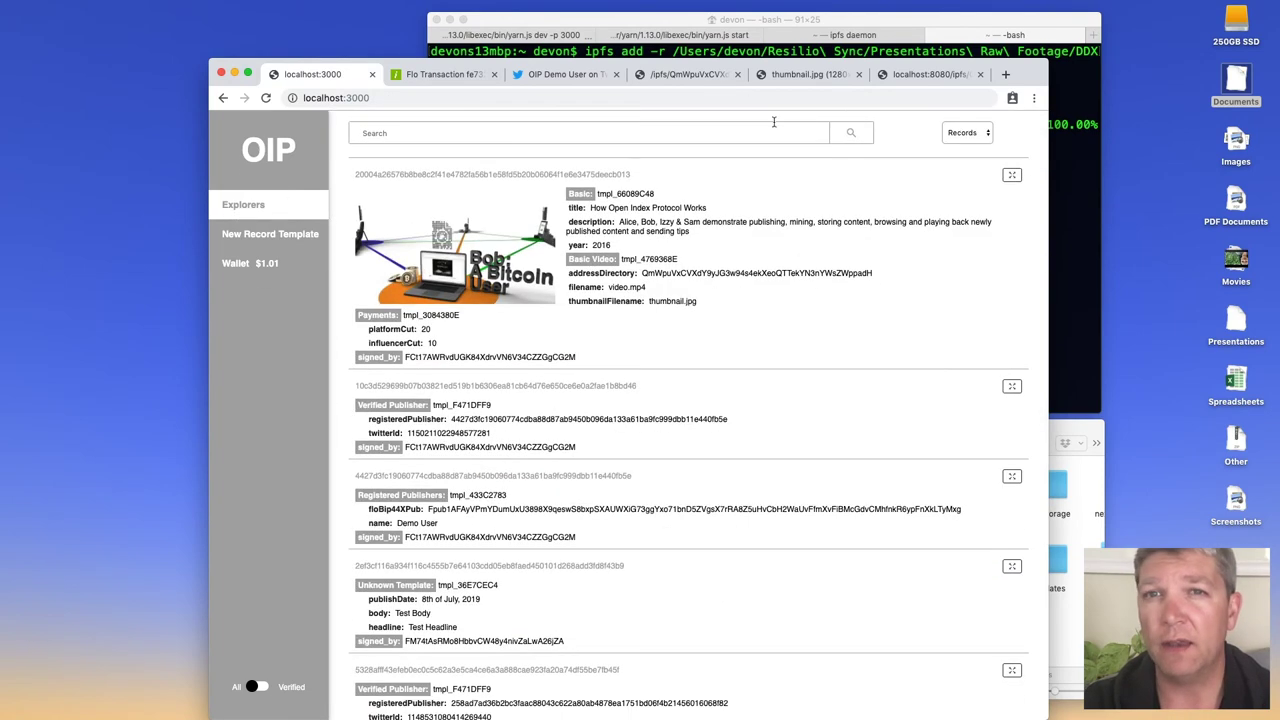
# - List templates and search the page for '433C2'
pyautogui.click(968, 132)
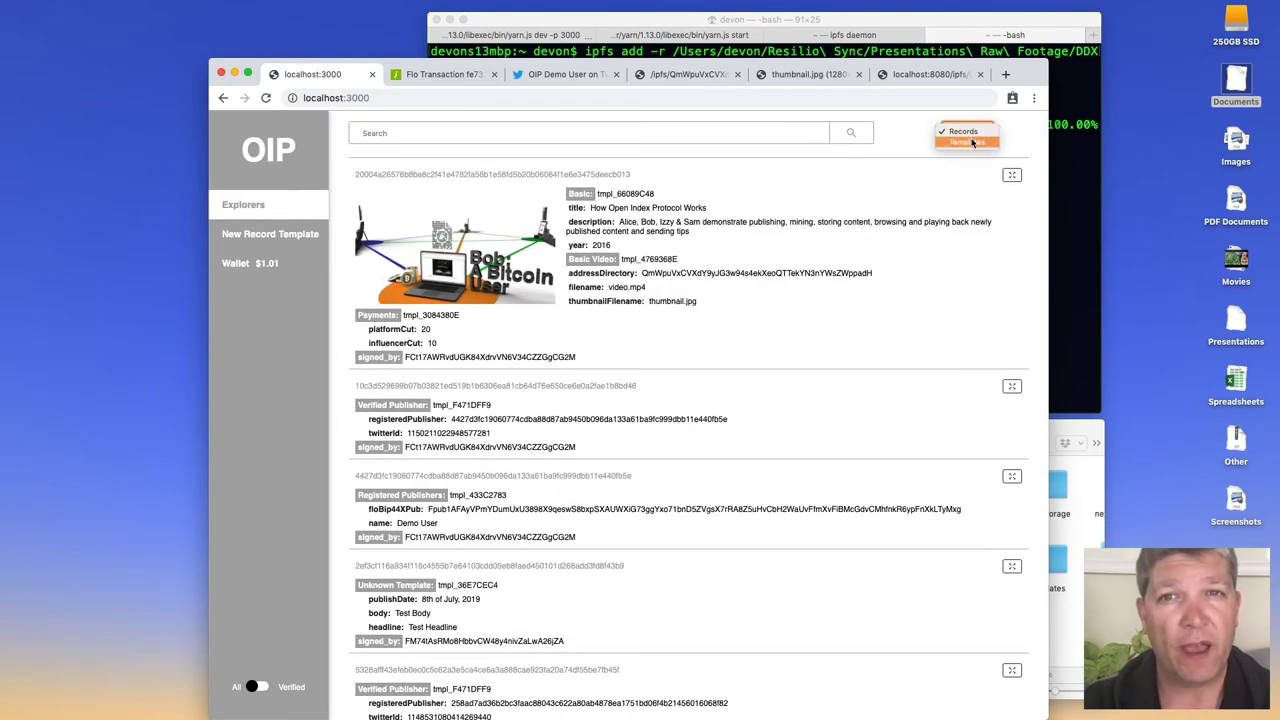
pyautogui.click(971, 142)
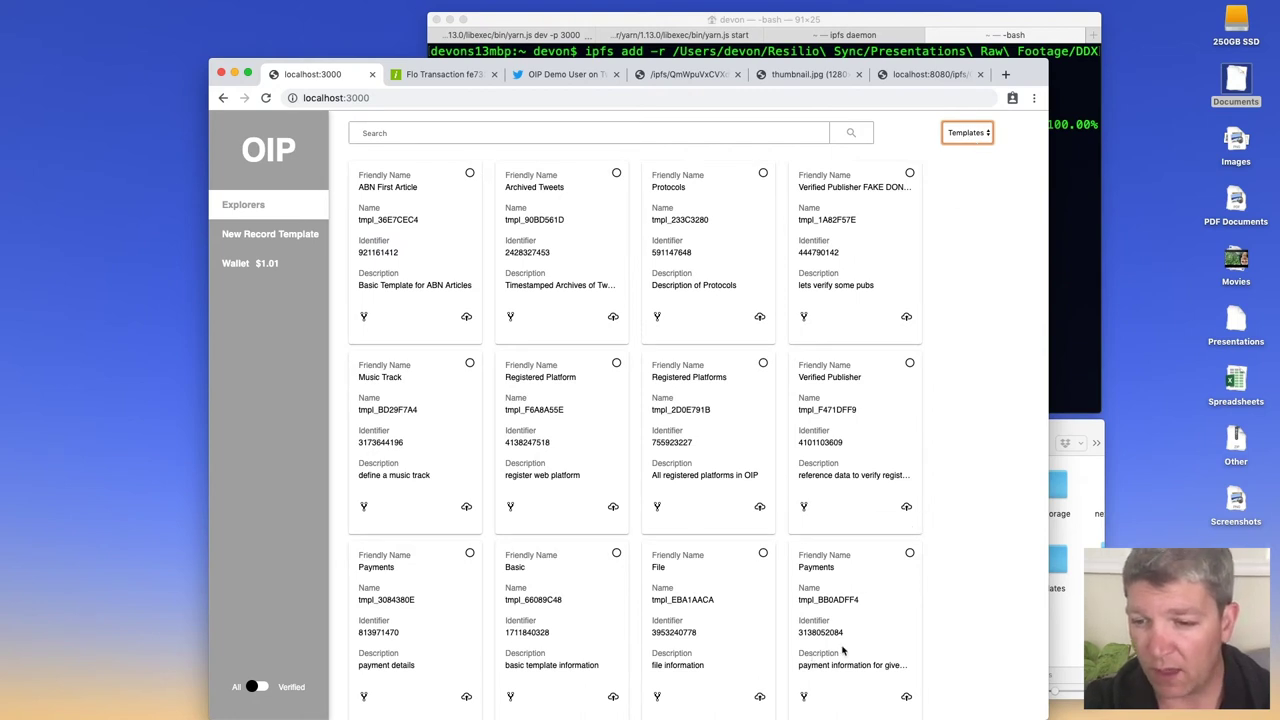
pyautogui.press('super+f')
pyautogui.write('433')
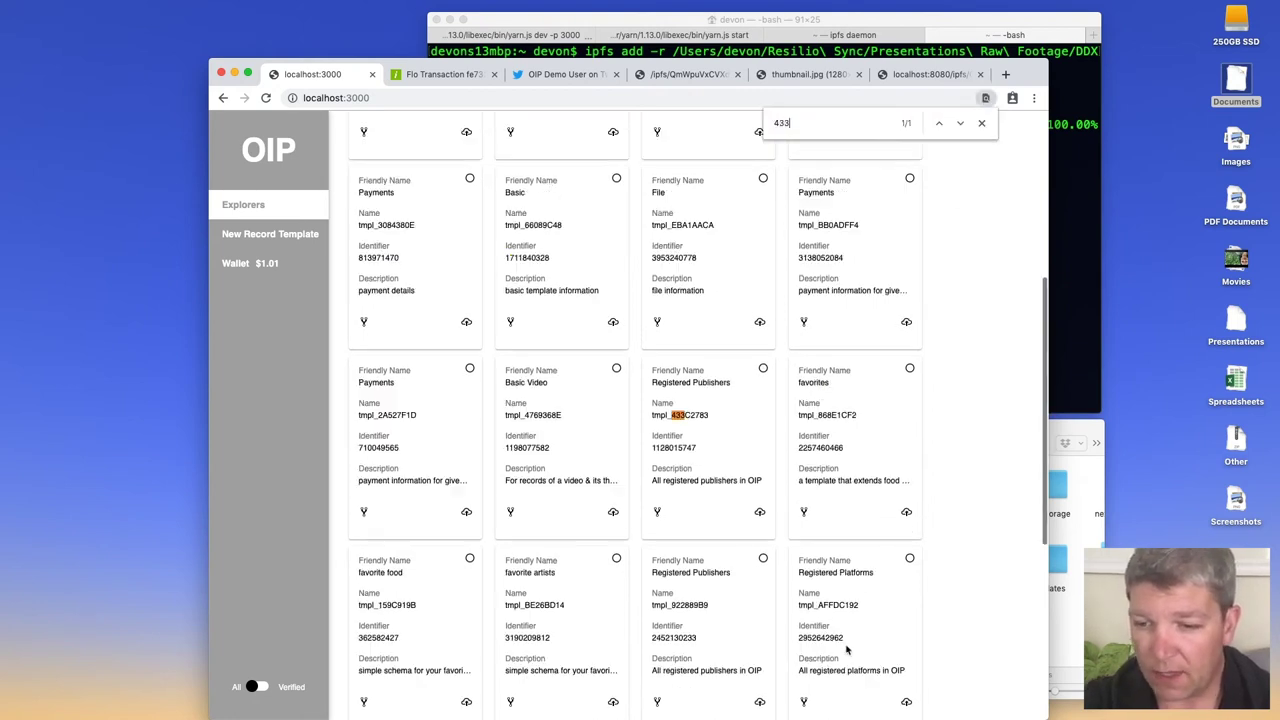
pyautogui.write('C2')
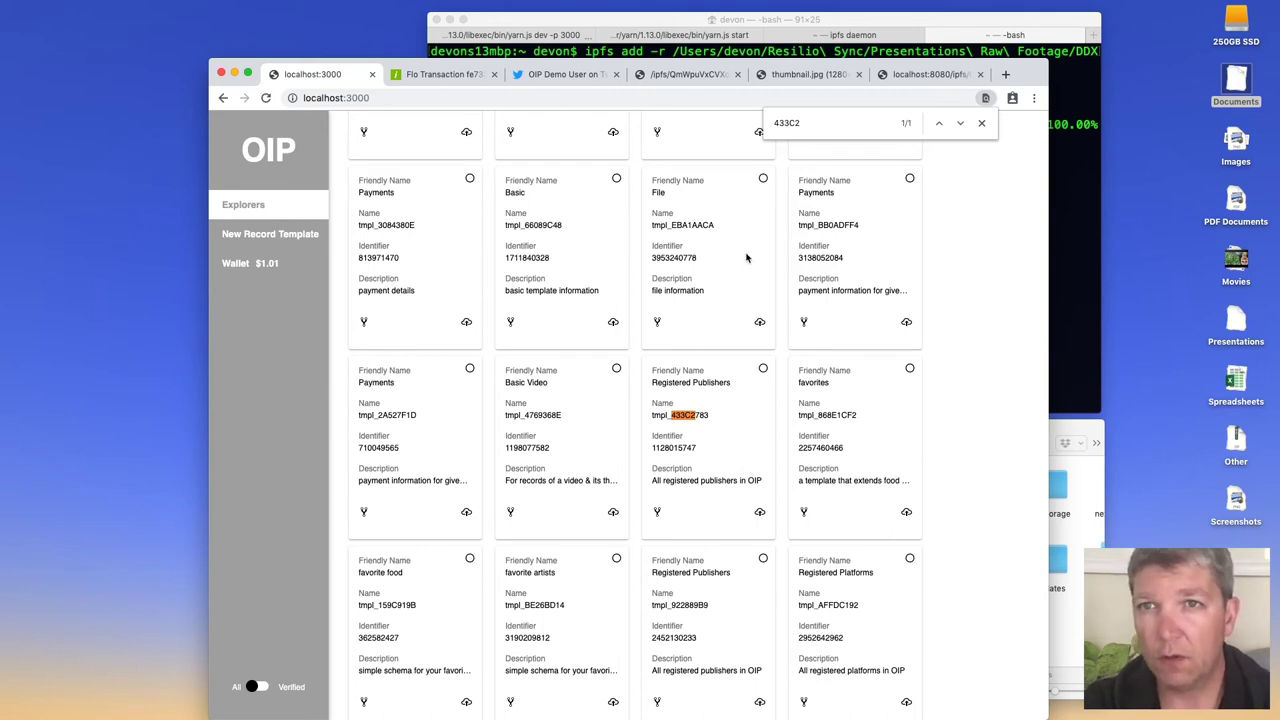
pyautogui.click(981, 122)
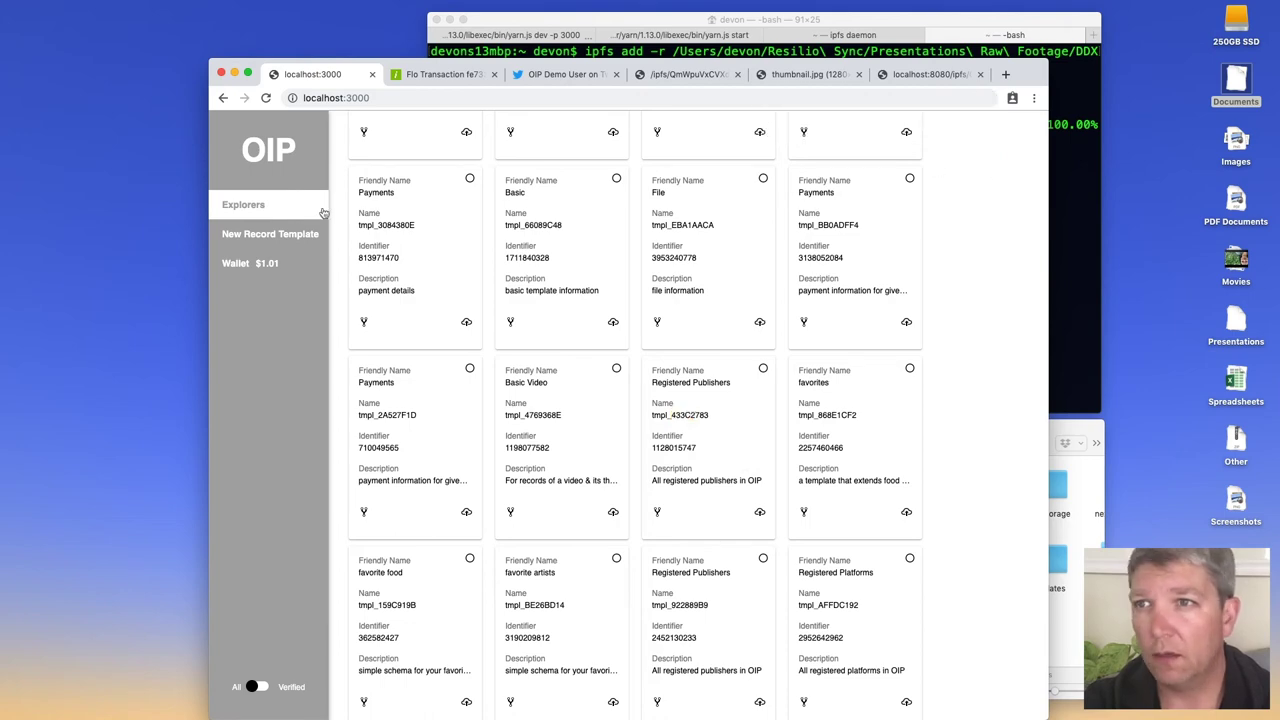
pyautogui.scroll(5, 1008, 250)
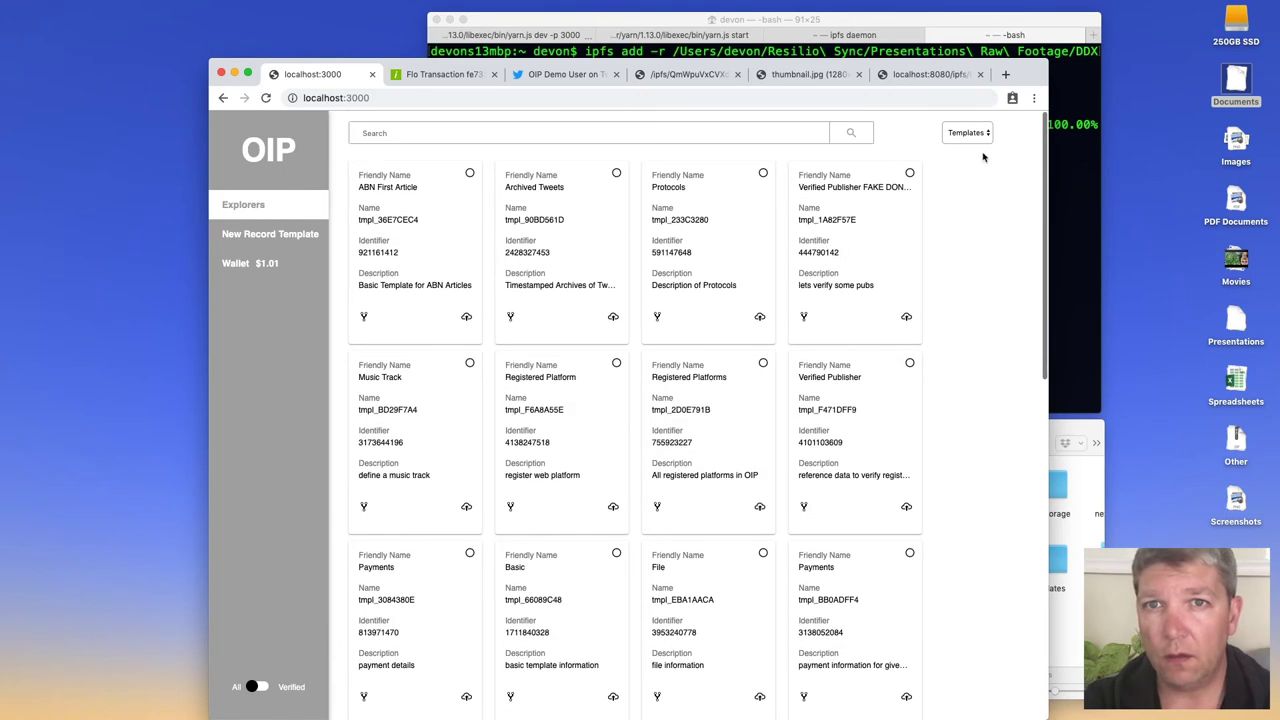
# - Switch back to records, find 'registered platform', and select the template id tmpl_F6A8A55E
pyautogui.click(976, 139)
pyautogui.click(973, 129)
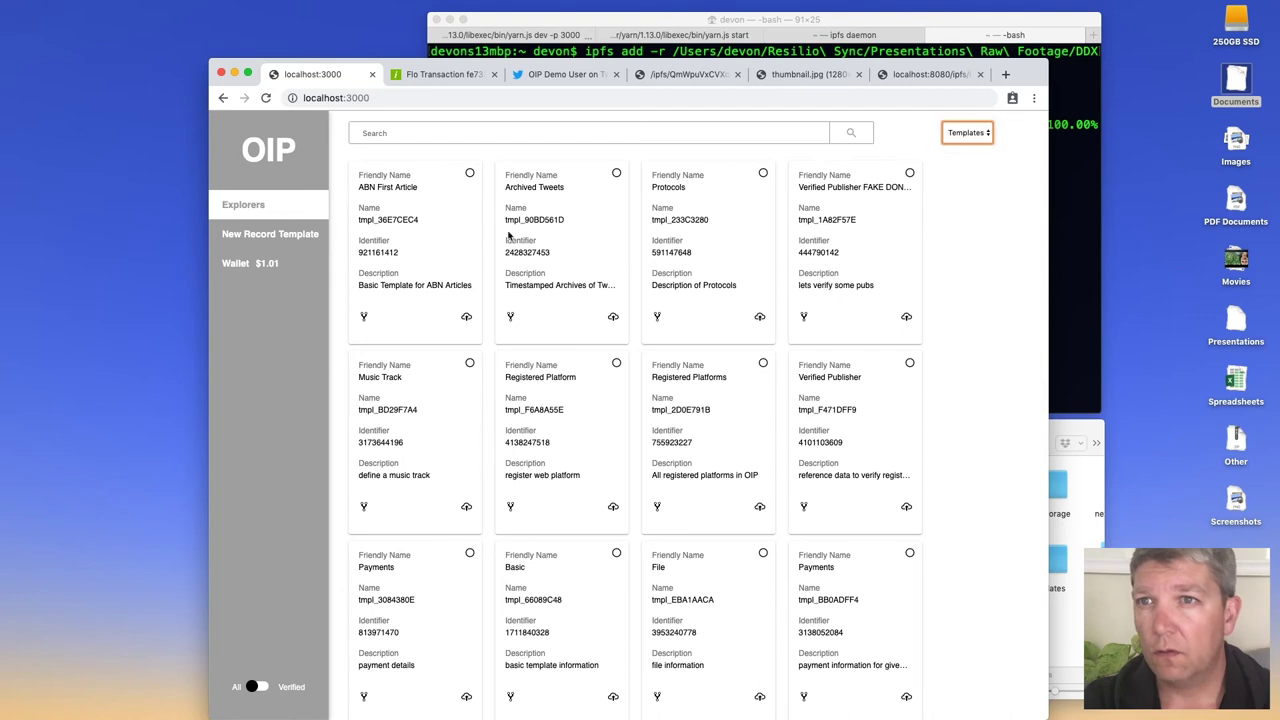
pyautogui.press('super+f')
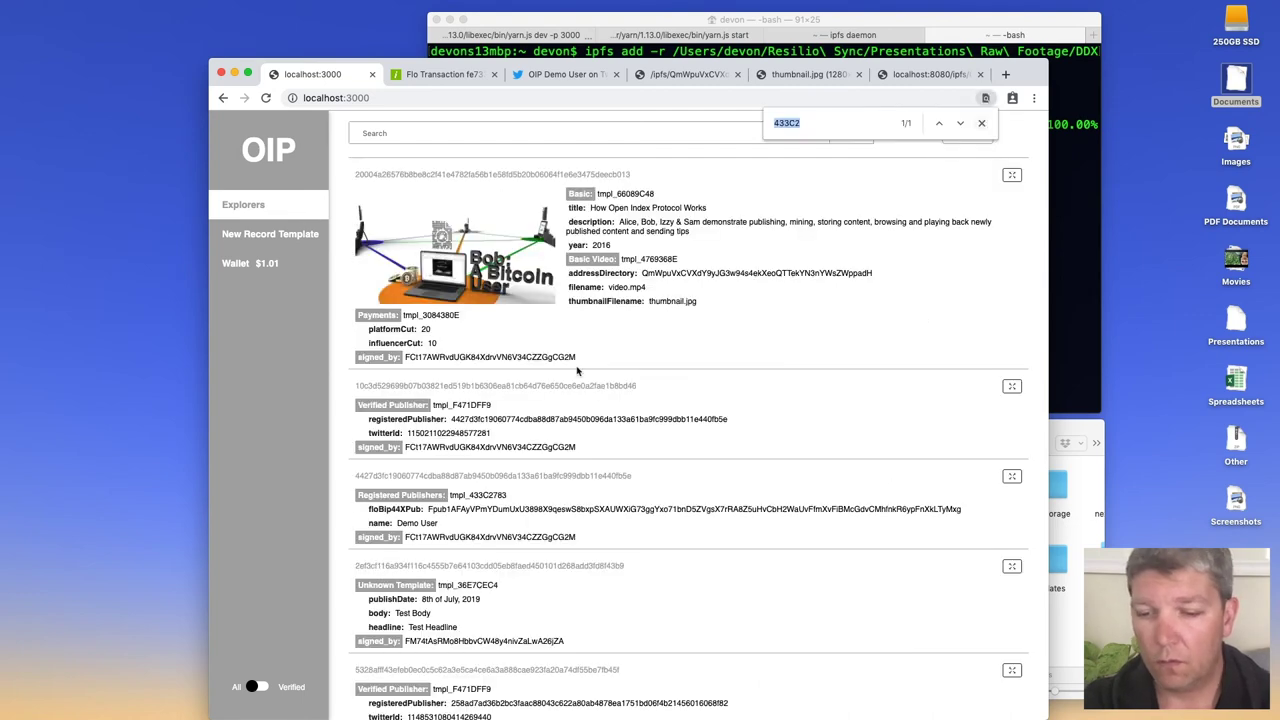
pyautogui.write('registered plat')
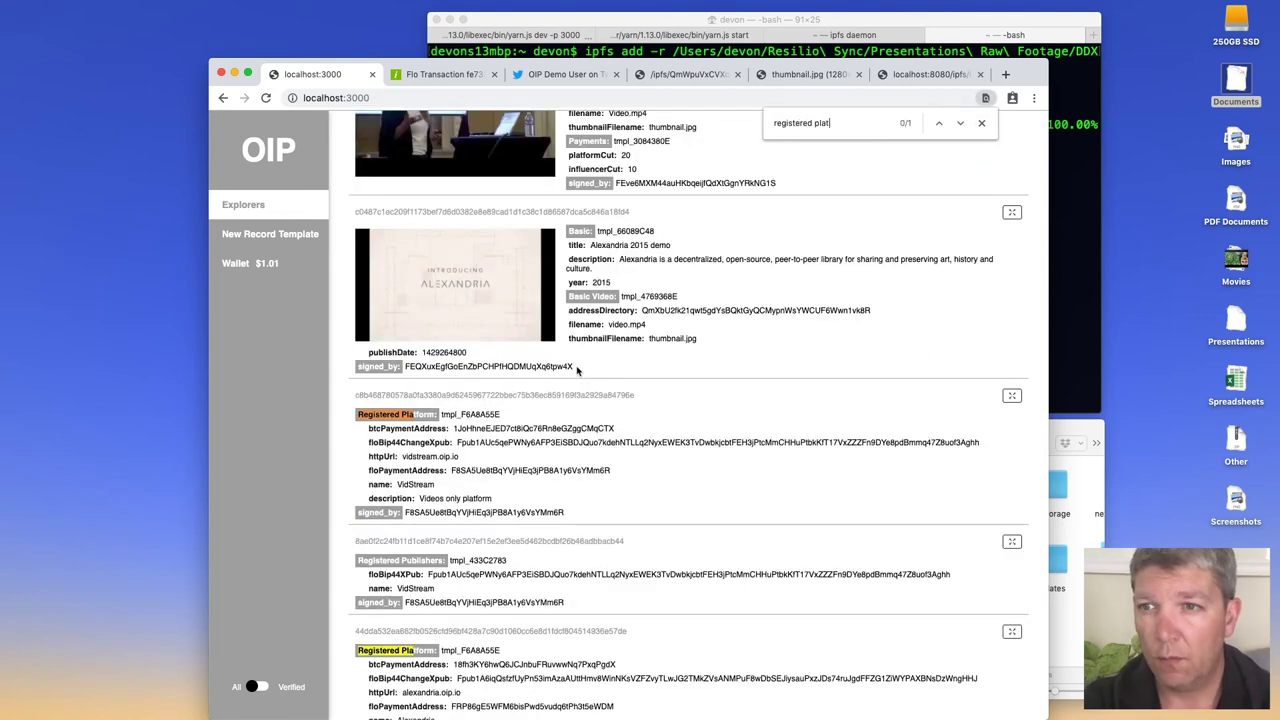
pyautogui.write('form')
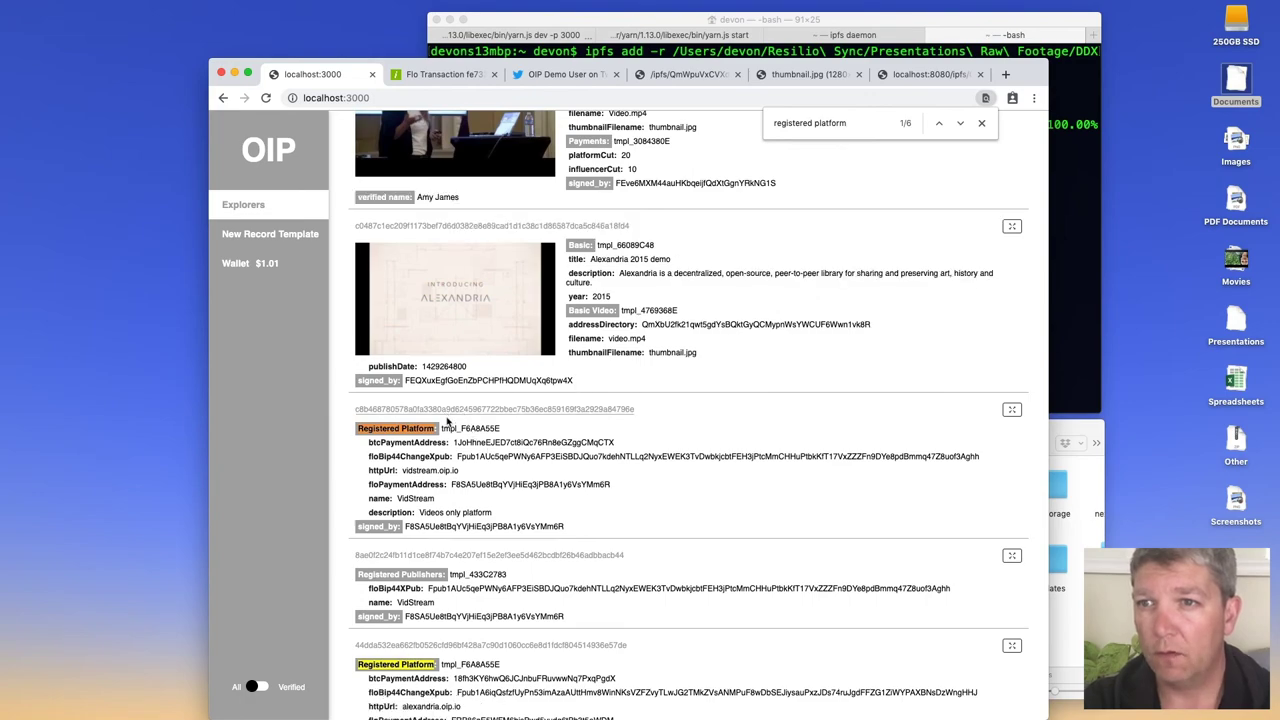
pyautogui.doubleClick(478, 429)
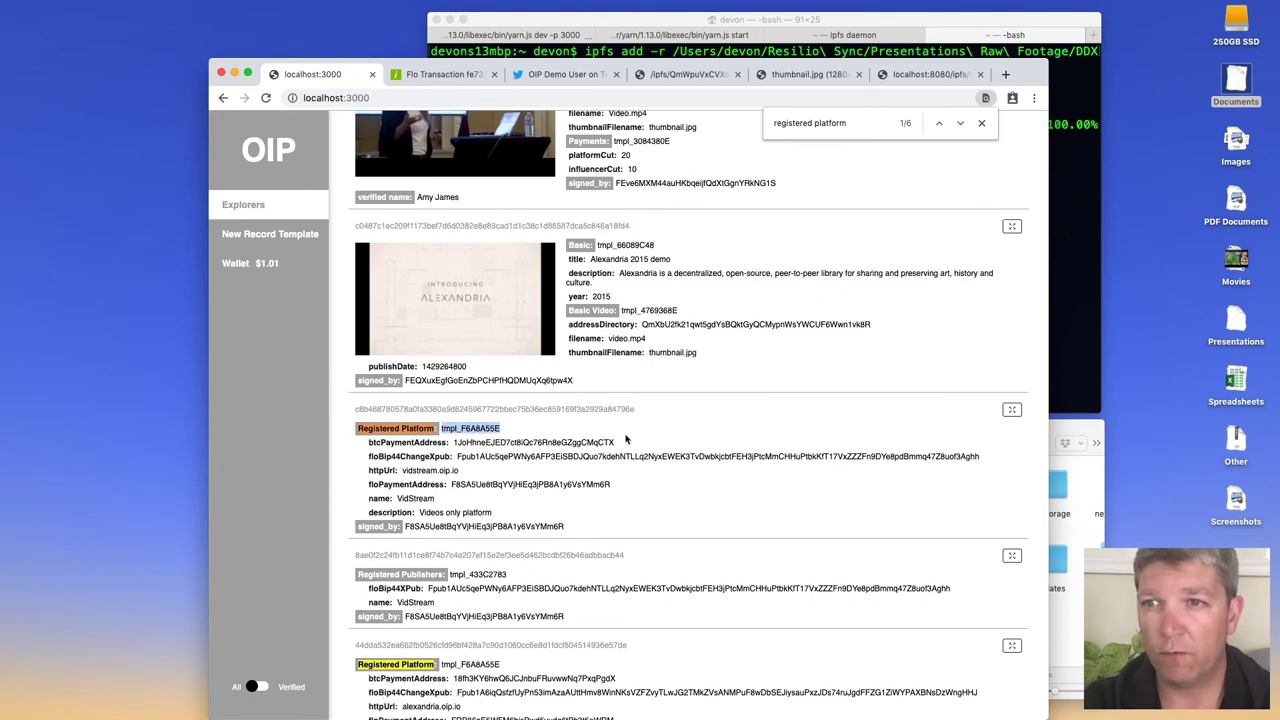
pyautogui.scroll(10, 780, 428)
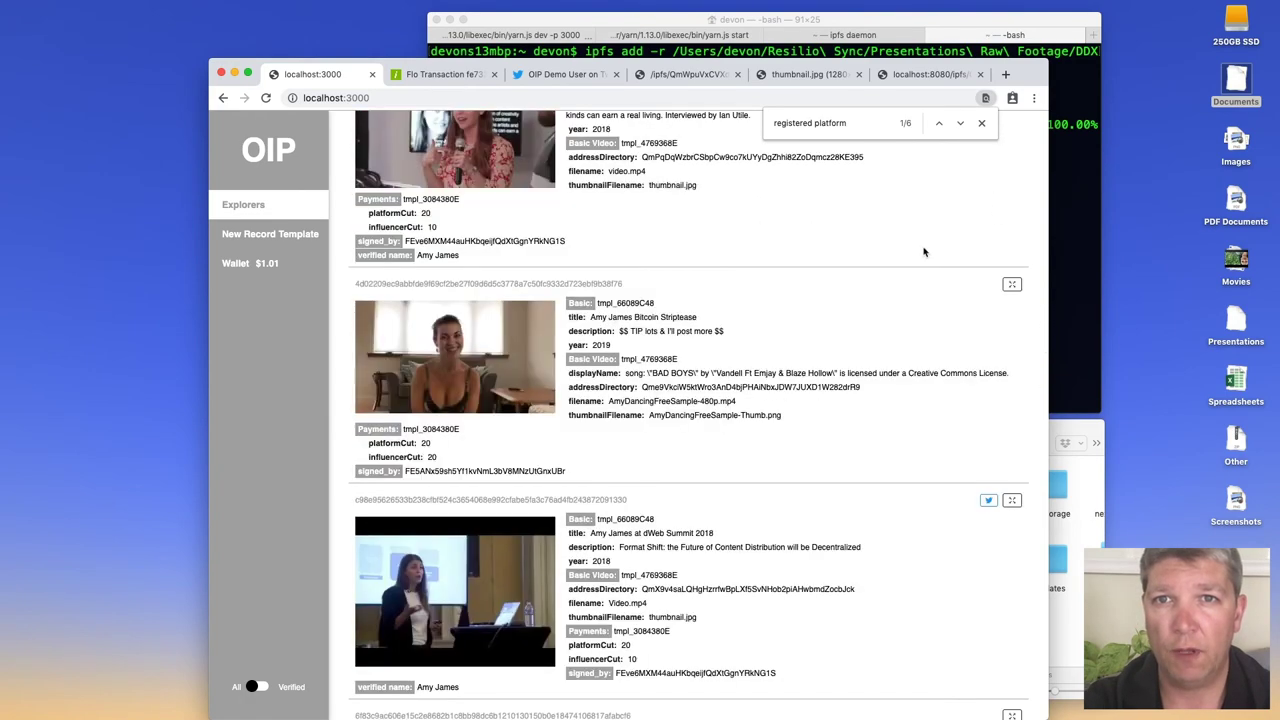
pyautogui.scroll(10, 924, 252)
pyautogui.click(981, 123)
pyautogui.scroll(5, 978, 224)
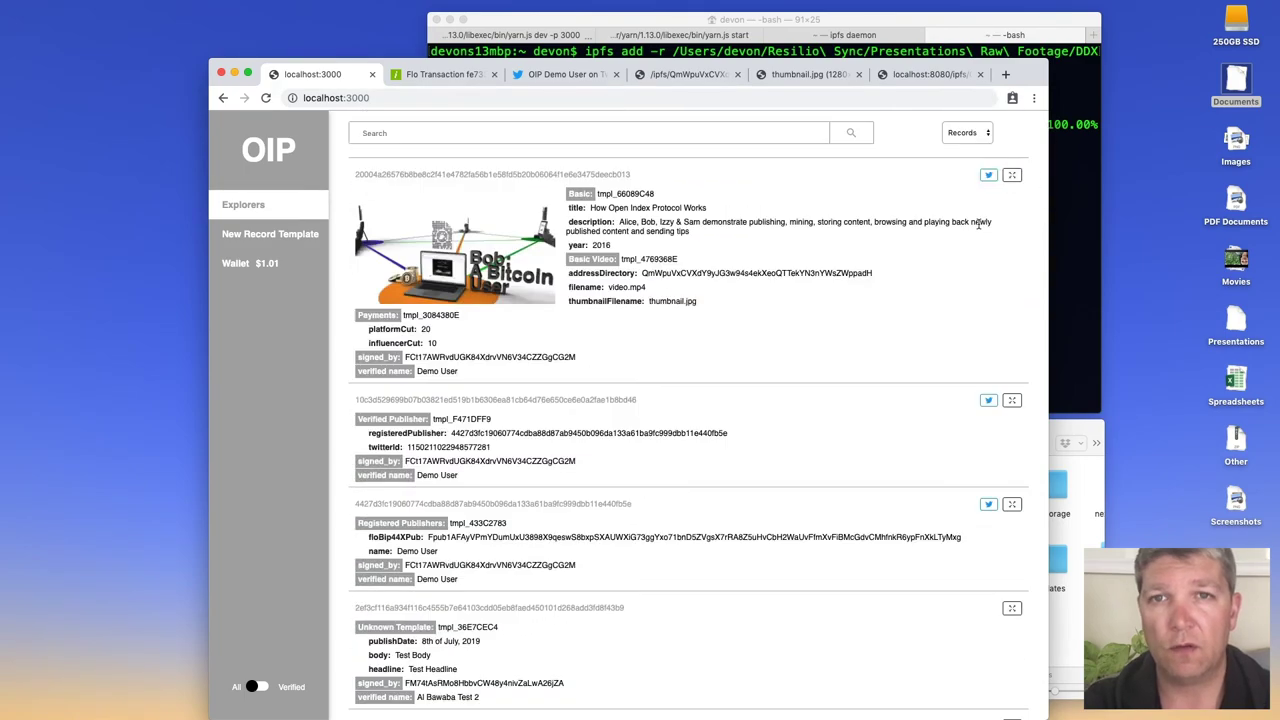
# - List templates again and start a new record from the Registered Platform template
pyautogui.click(967, 141)
pyautogui.click(967, 141)
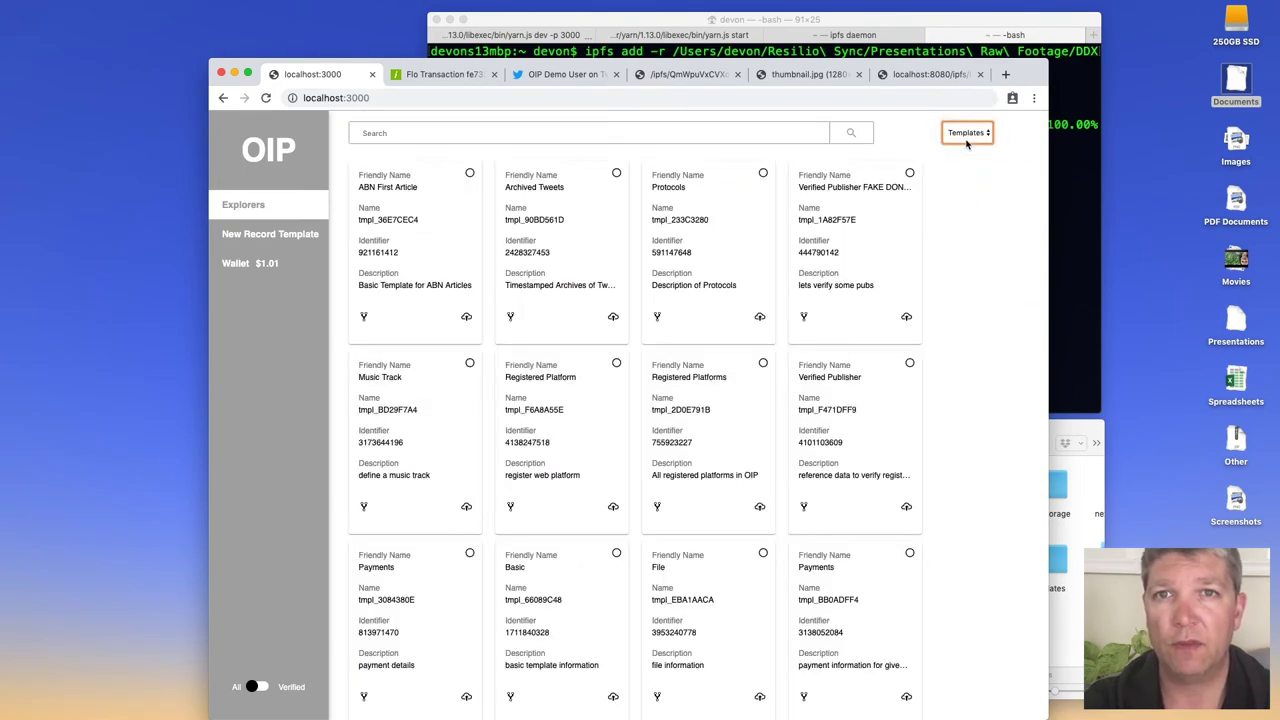
pyautogui.press('super+f')
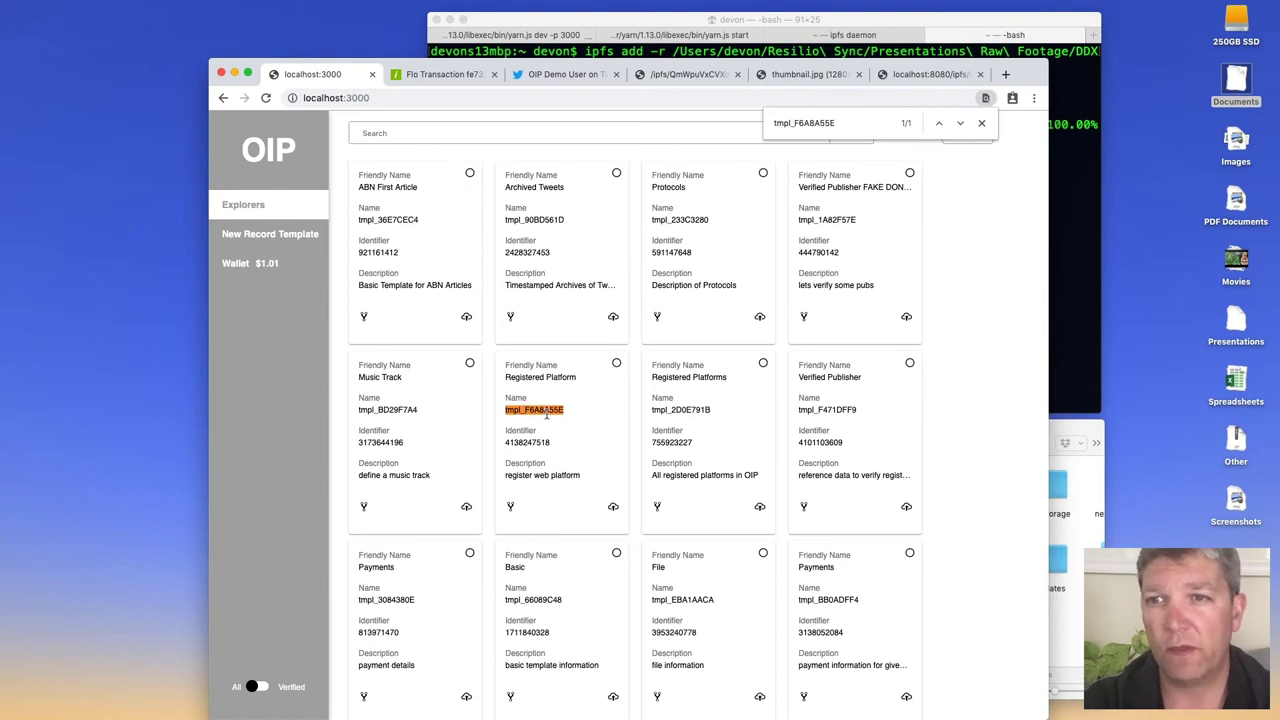
pyautogui.click(614, 508)
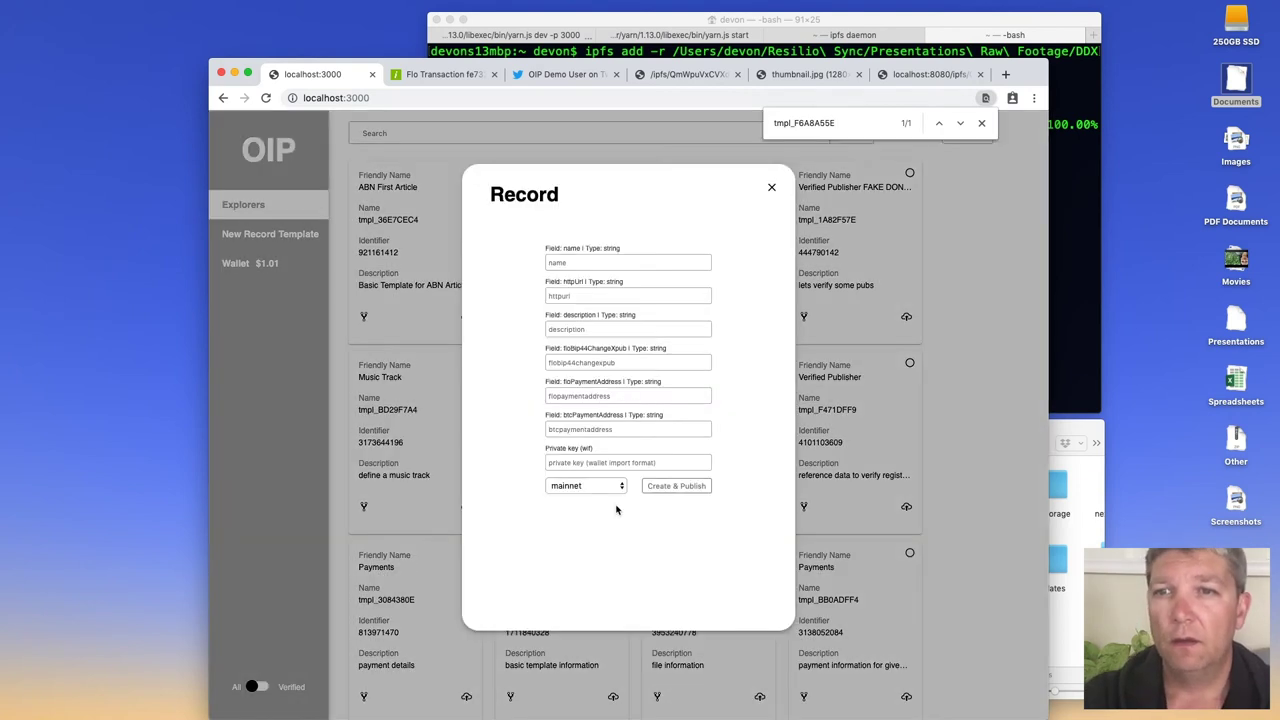
# - Enter name 'Demo Platform' and description 'This is a Demo platform' in the record form
pyautogui.click(981, 123)
pyautogui.click(633, 264)
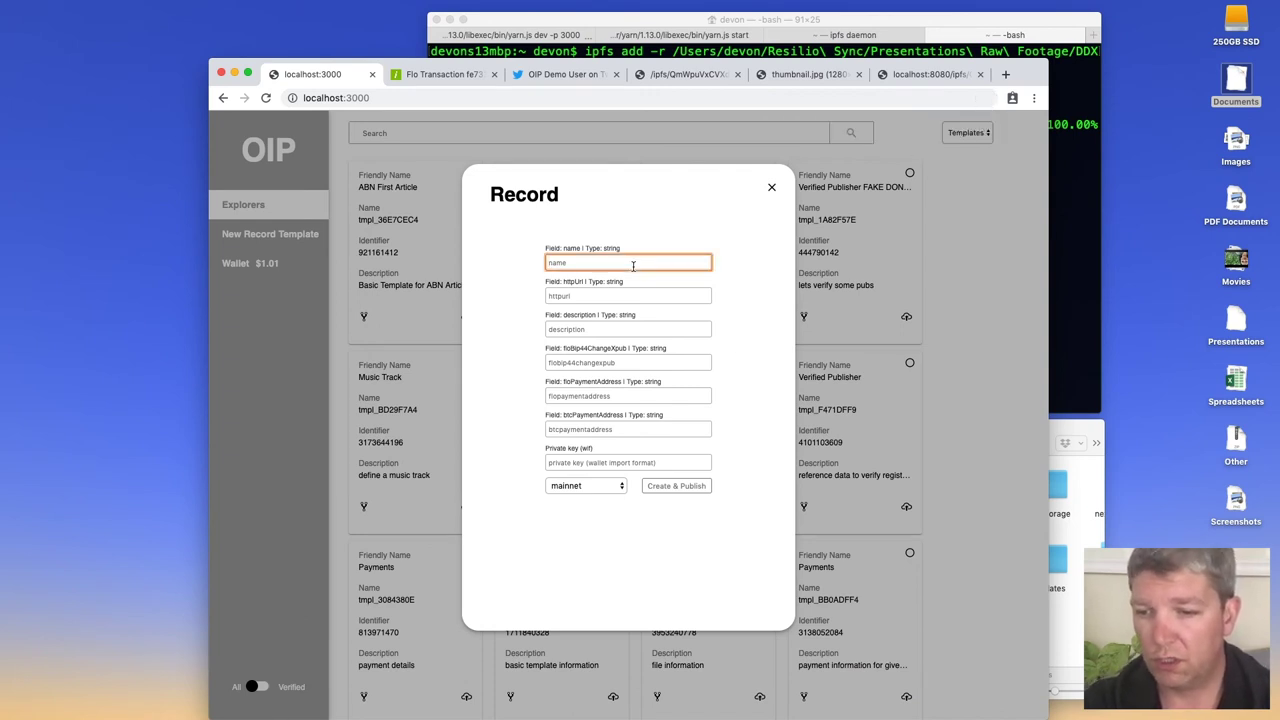
pyautogui.write('De')
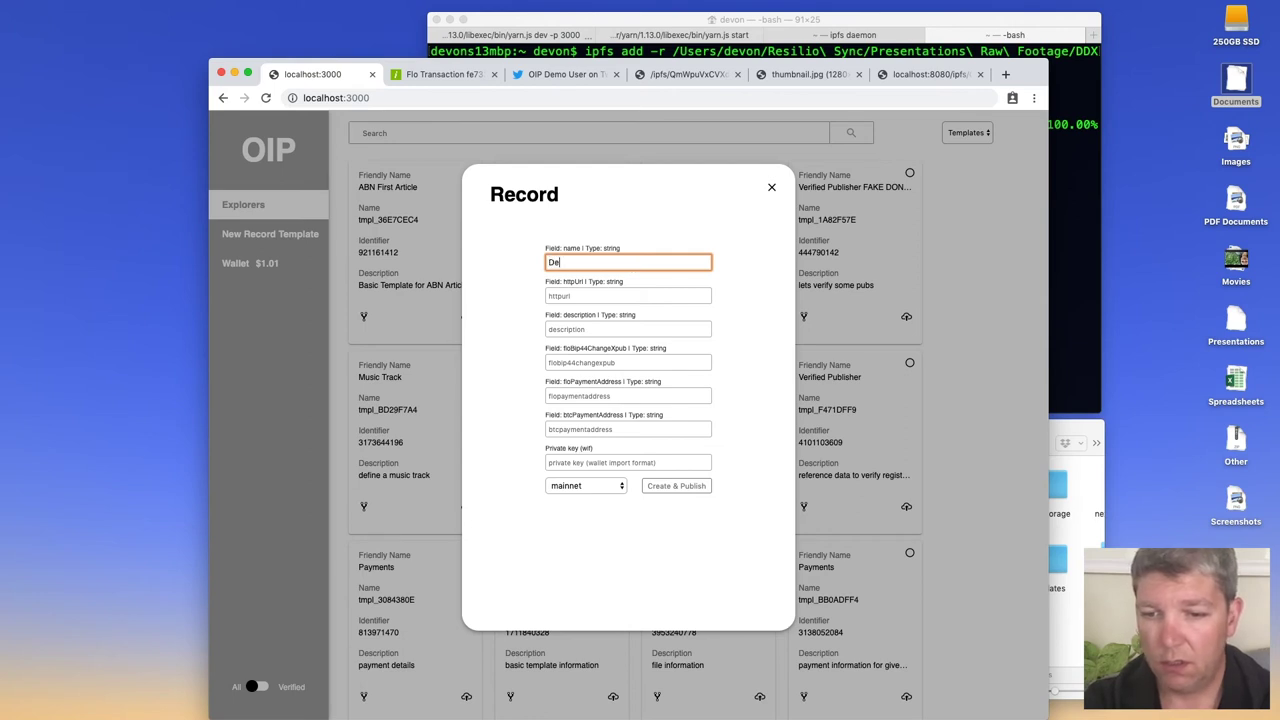
pyautogui.write('mo Platform')
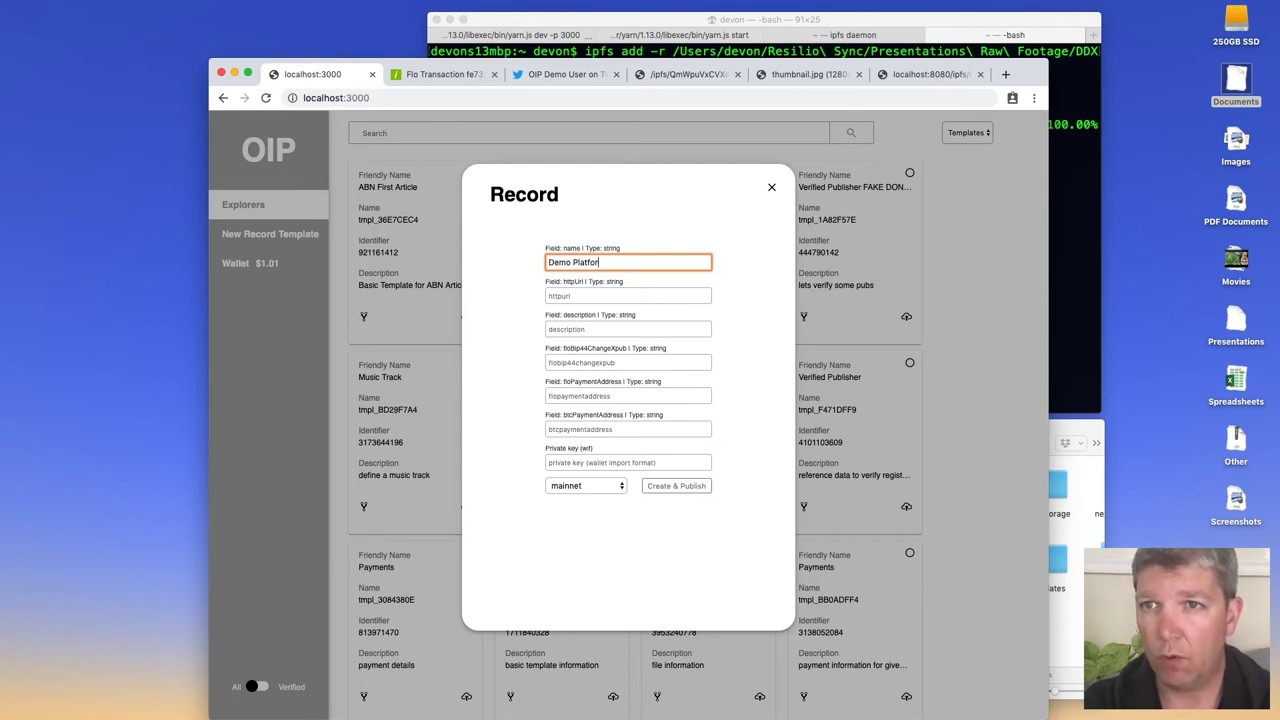
pyautogui.press('Tab')
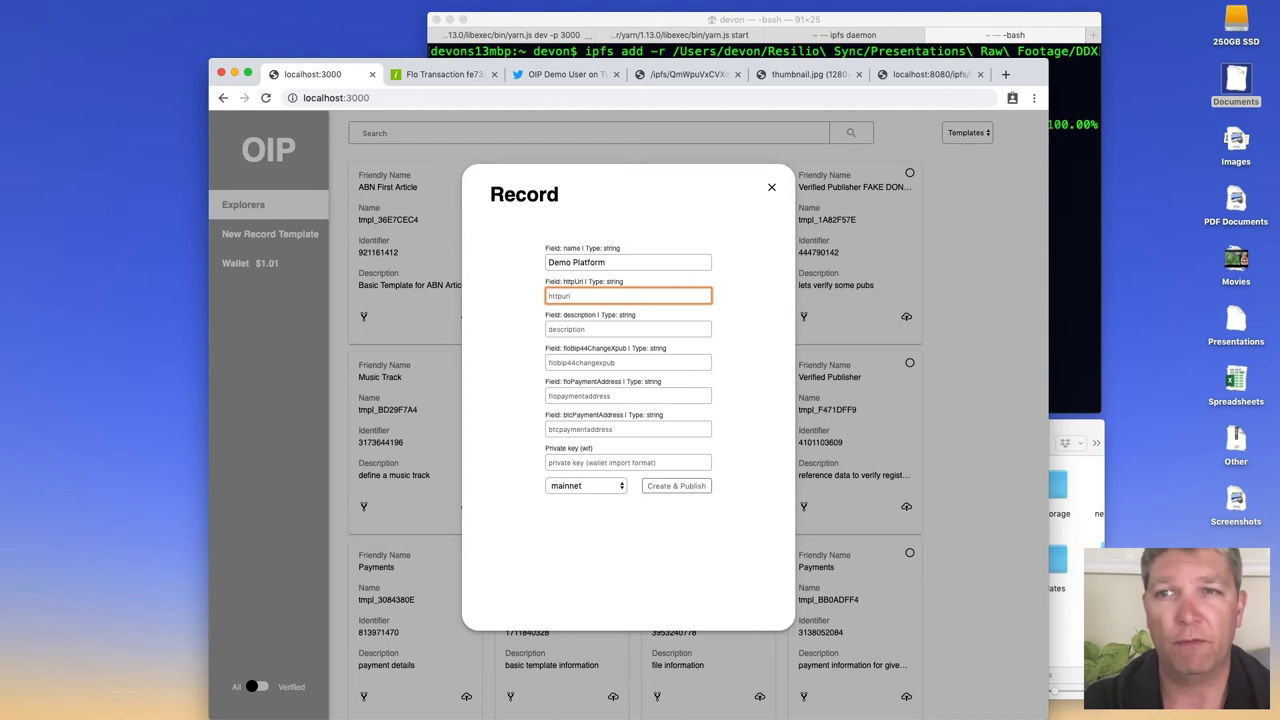
pyautogui.click(628, 329)
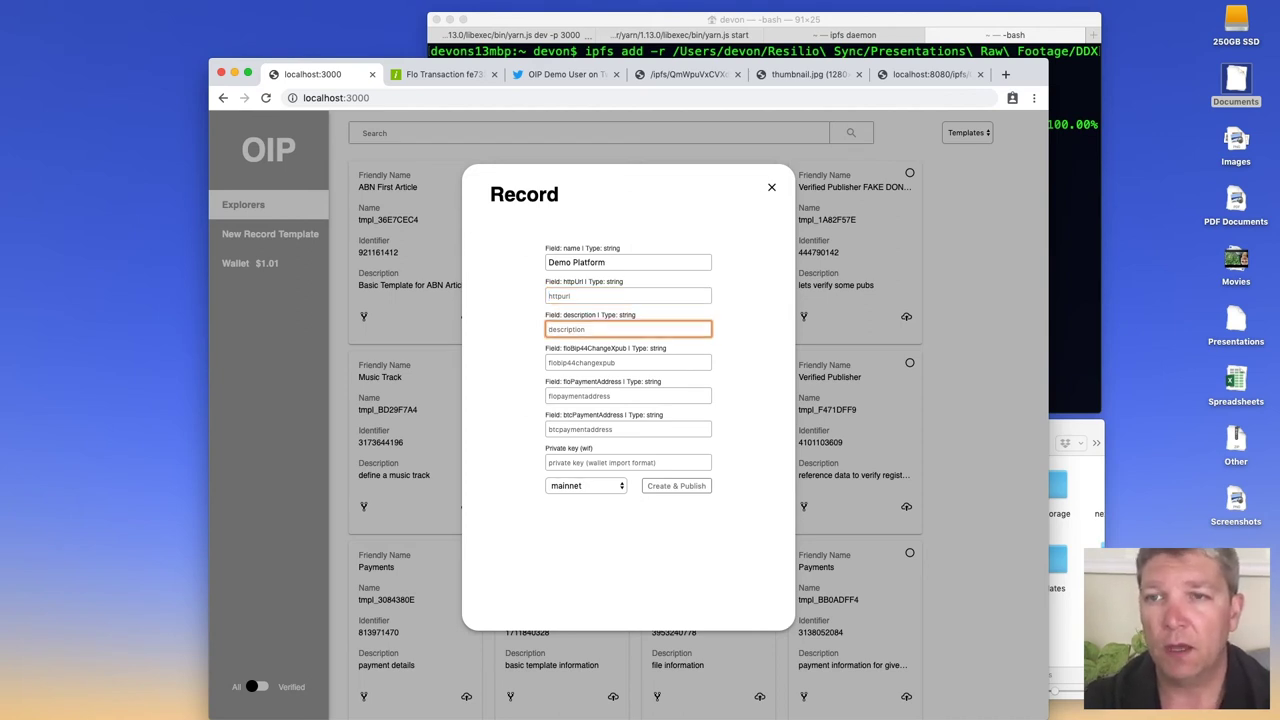
pyautogui.write('This is a Demo ')
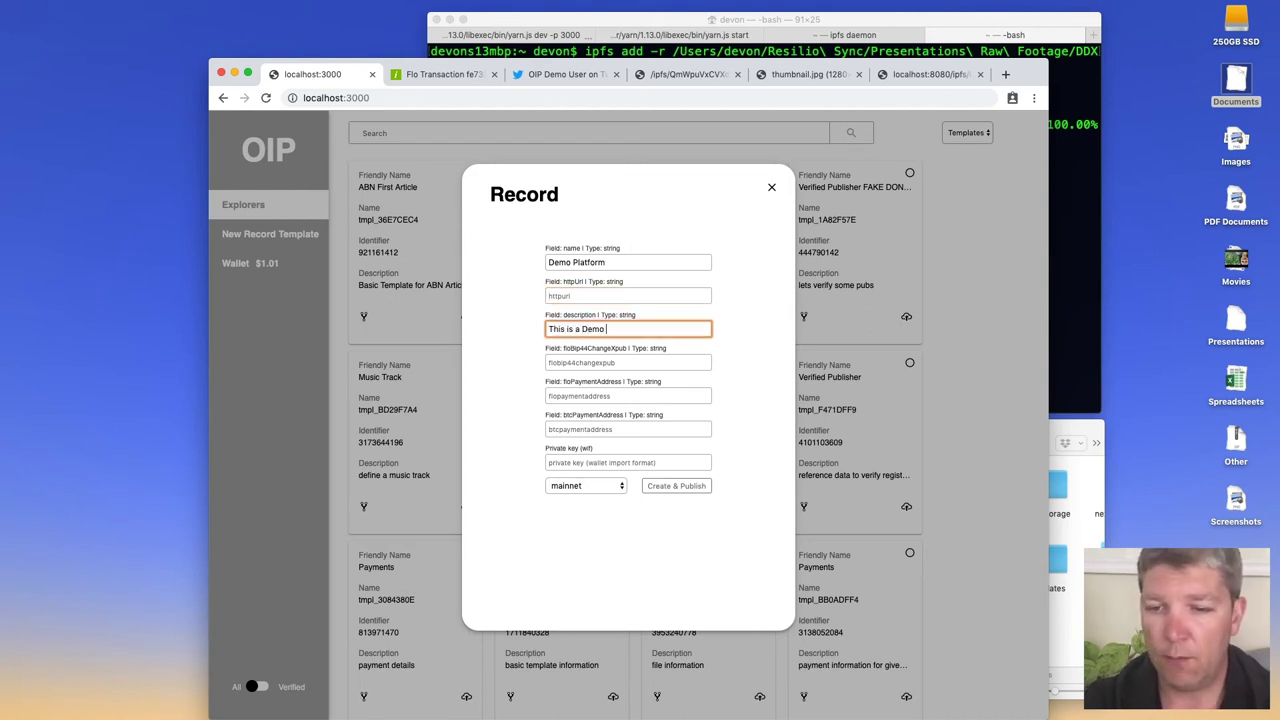
pyautogui.write('platform')
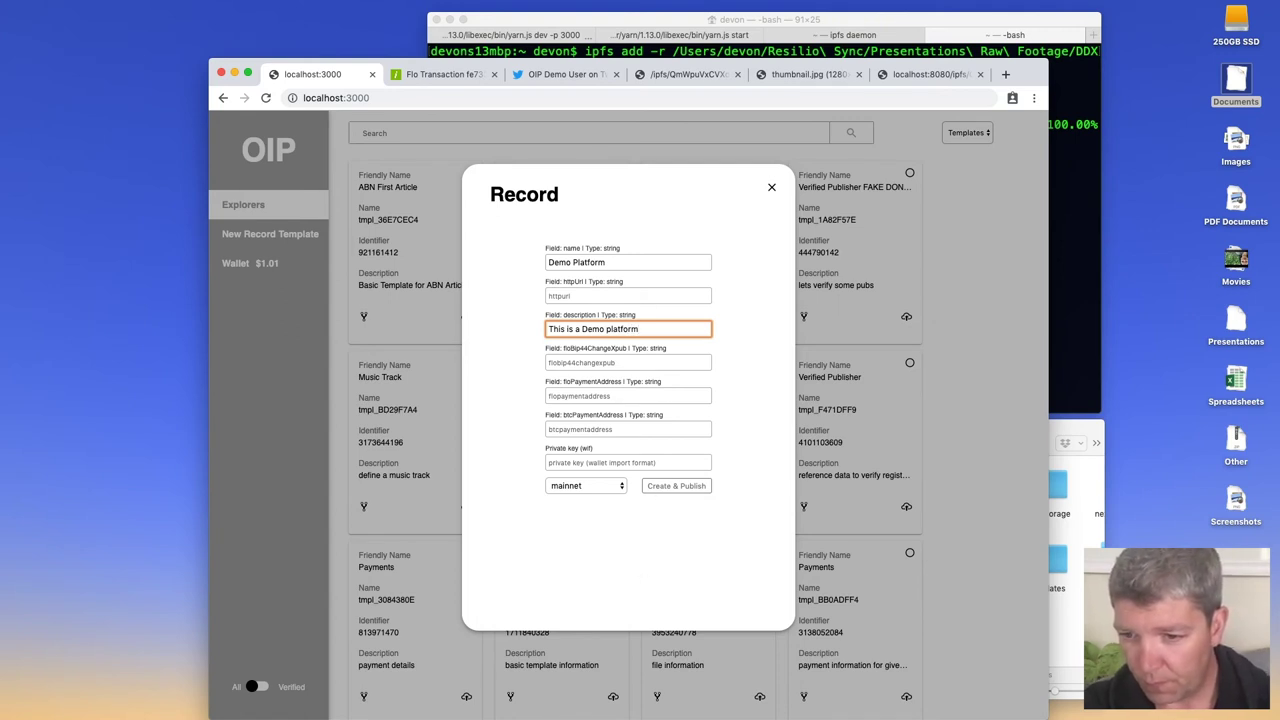
# - Paste the change xpub and the FLO payment address into the form
pyautogui.click(628, 362)
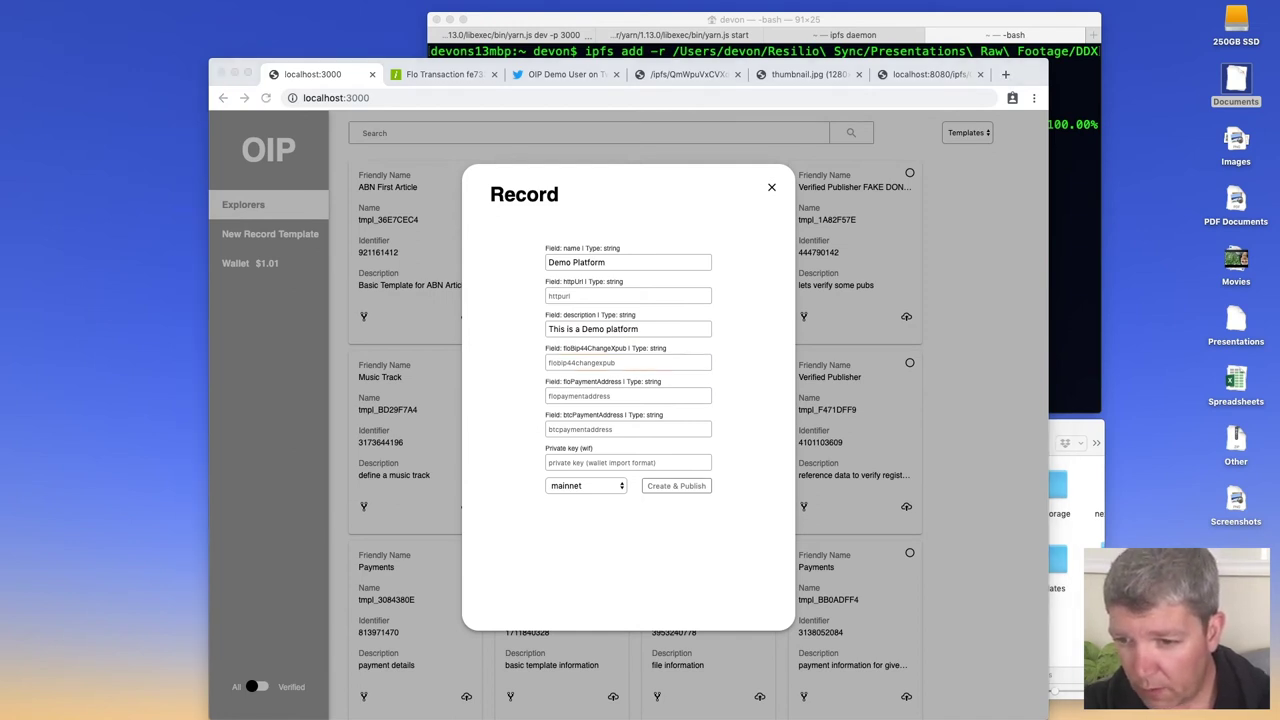
pyautogui.click(611, 364)
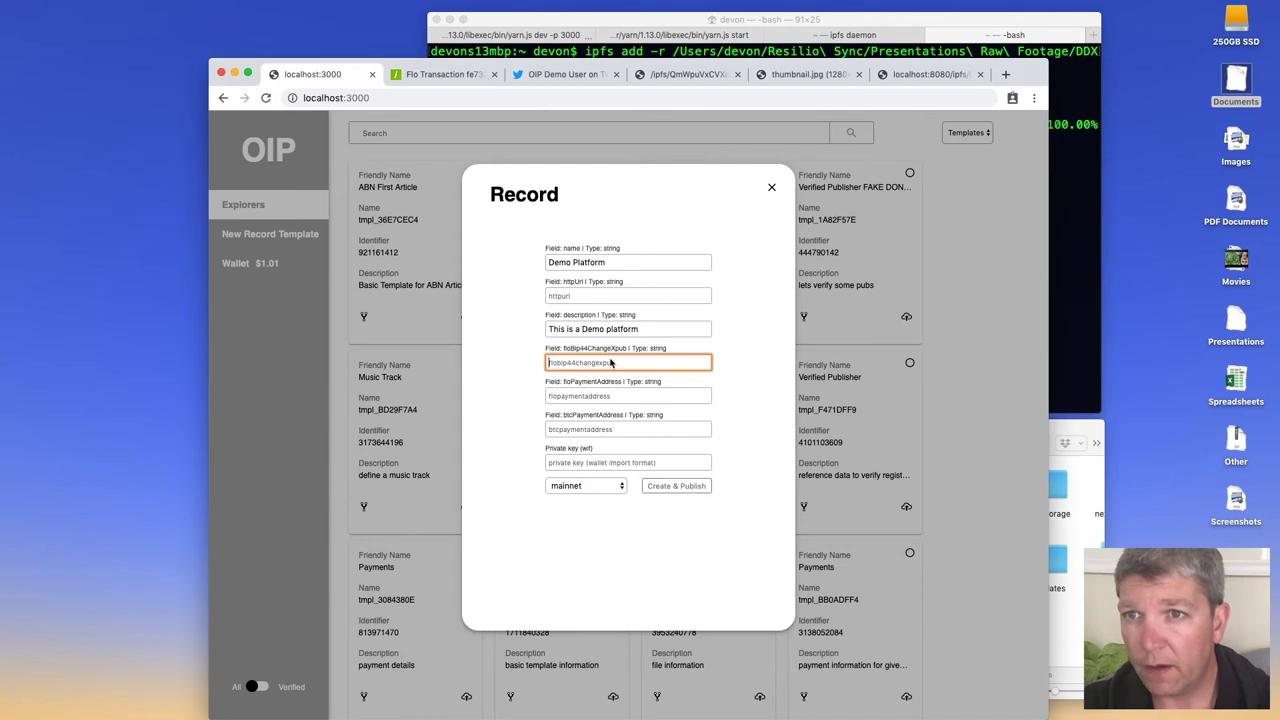
pyautogui.press('super+v')
pyautogui.click(613, 395)
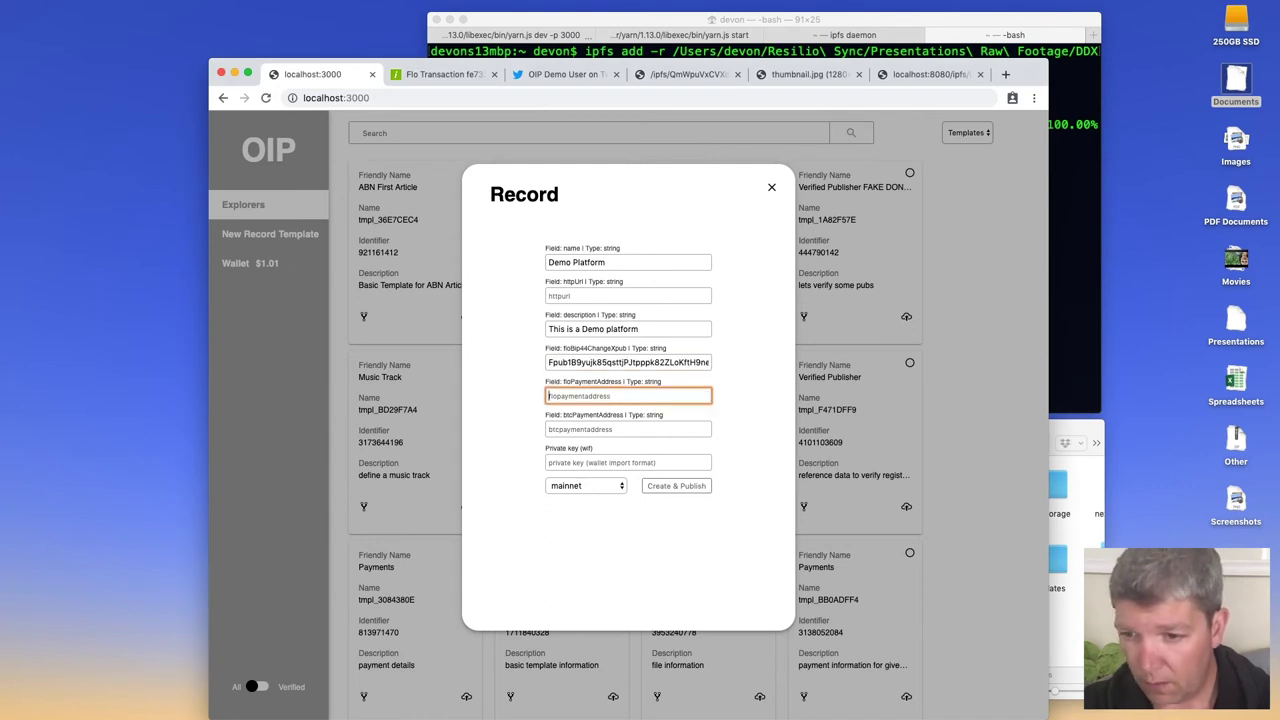
pyautogui.press('super+Tab')
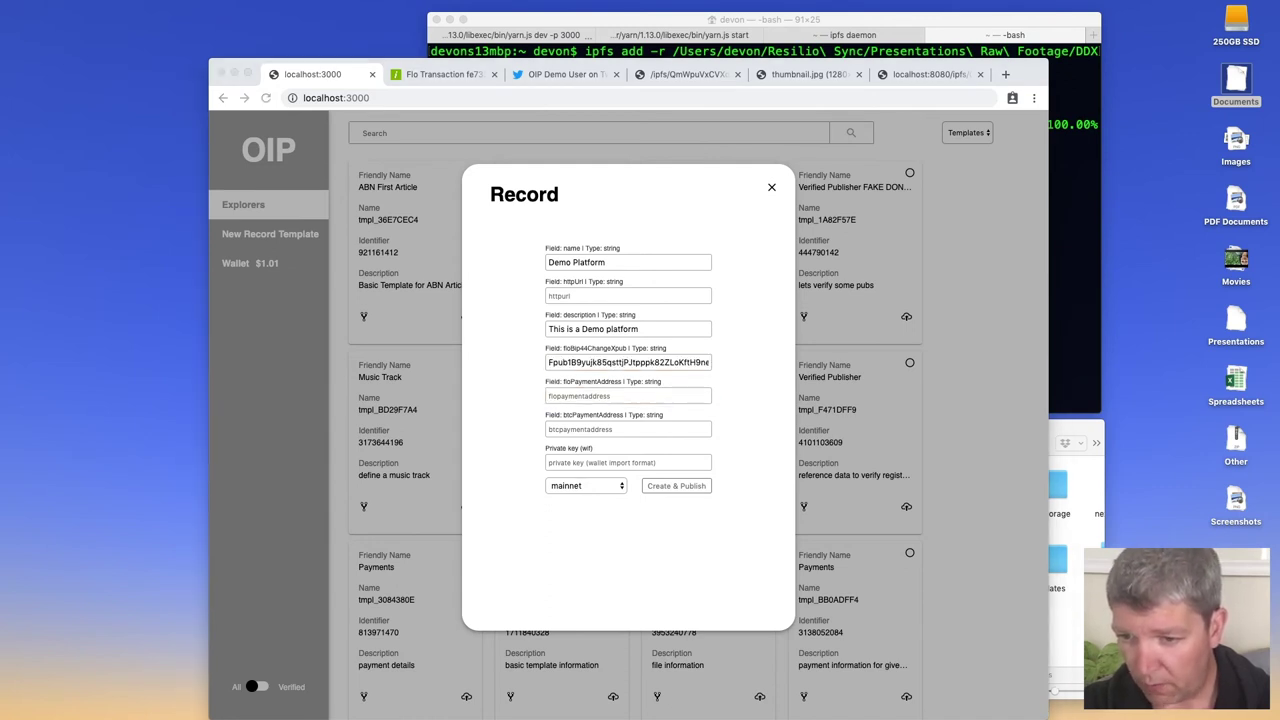
pyautogui.click(607, 397)
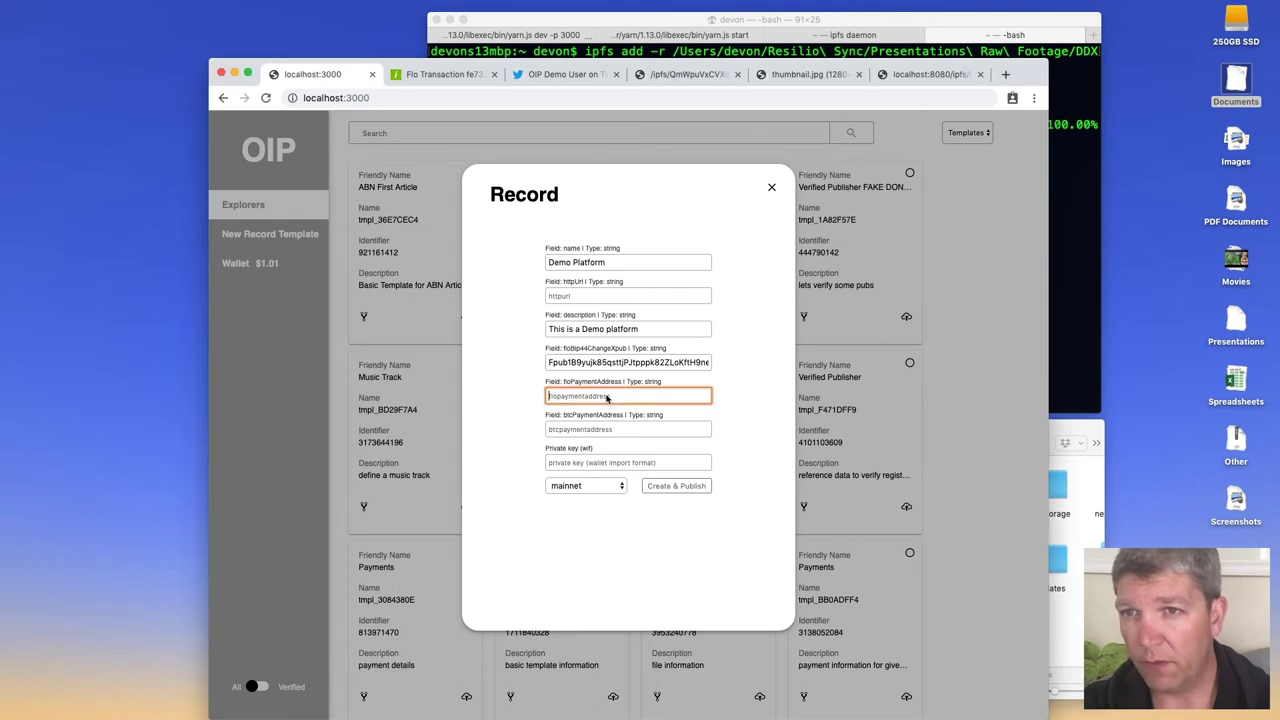
pyautogui.press('super+Left')
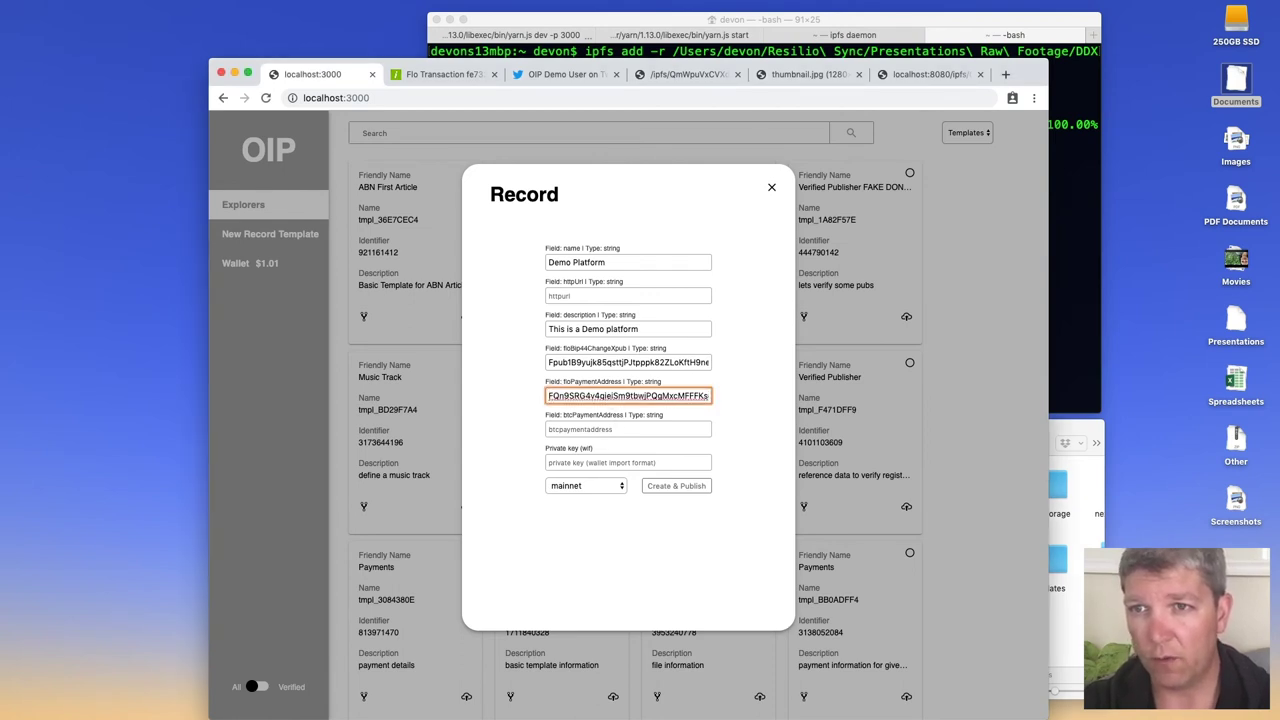
# - Paste the signing private key into the private key field
pyautogui.click(612, 430)
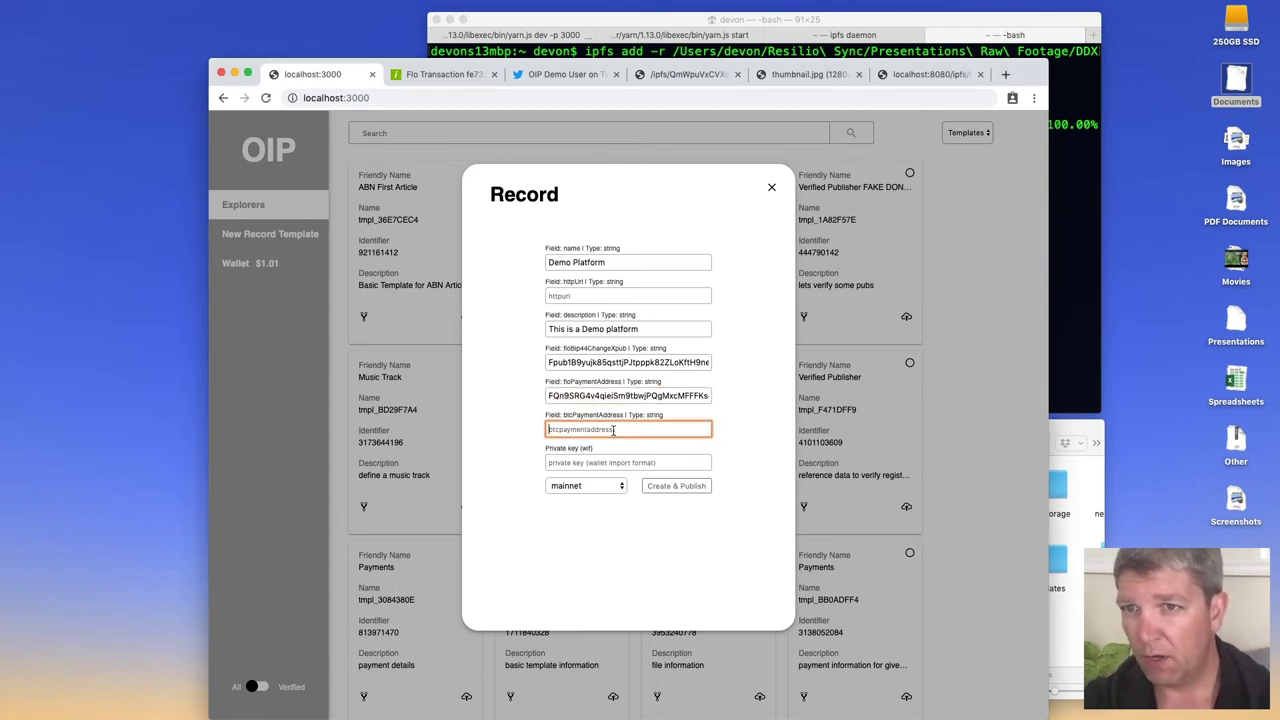
pyautogui.click(611, 462)
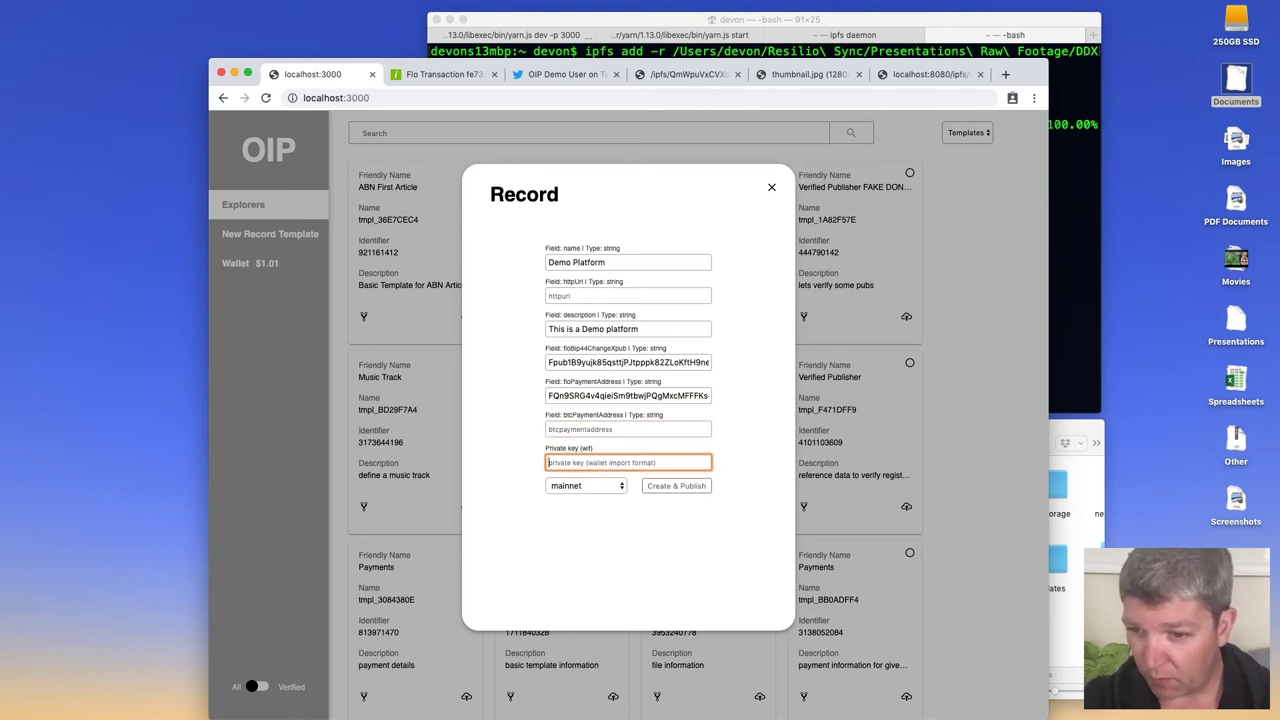
pyautogui.press('super+Tab')
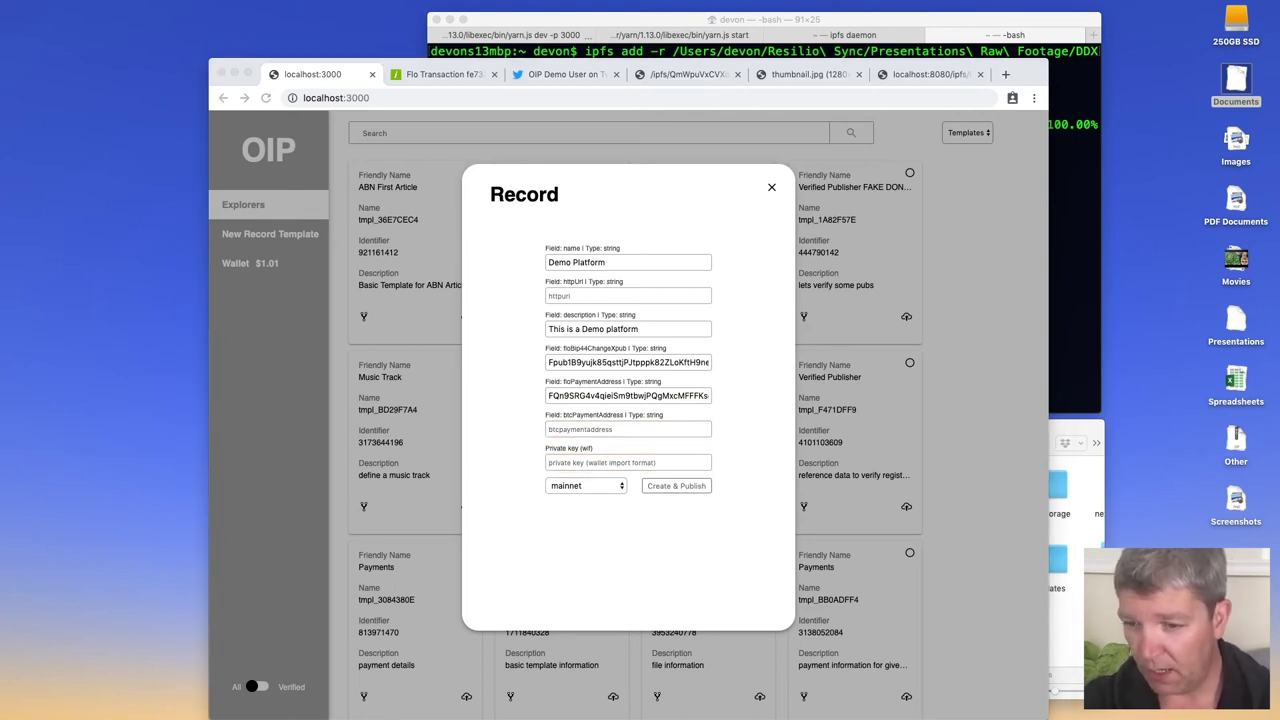
pyautogui.click(573, 466)
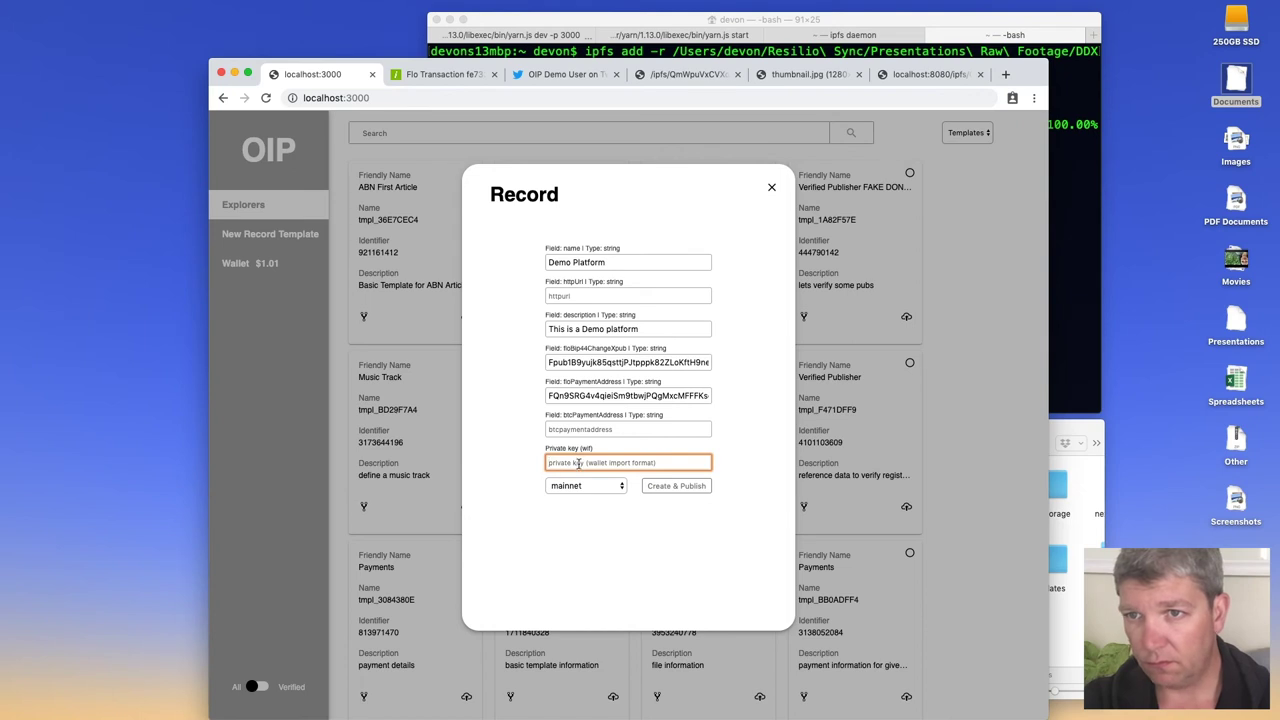
pyautogui.press('super+v')
# - Publish the Demo Platform record and close the Record form
pyautogui.click(676, 486)
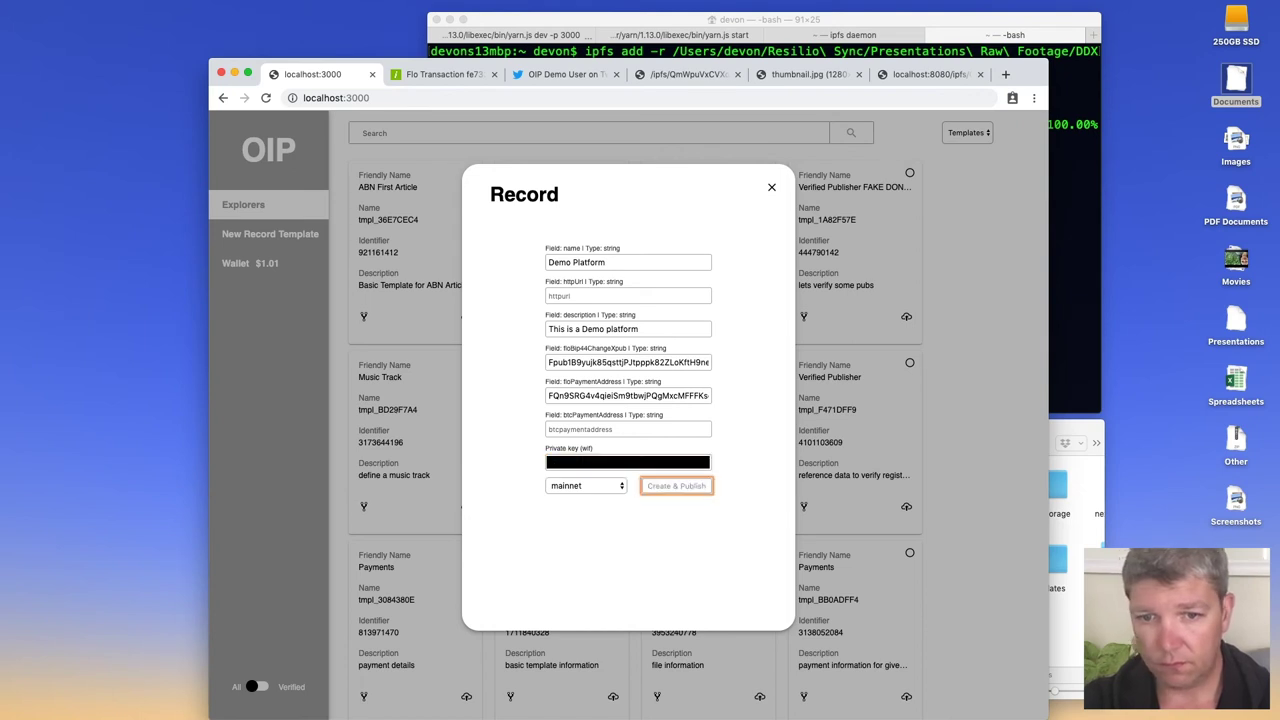
pyautogui.press('super+Tab')
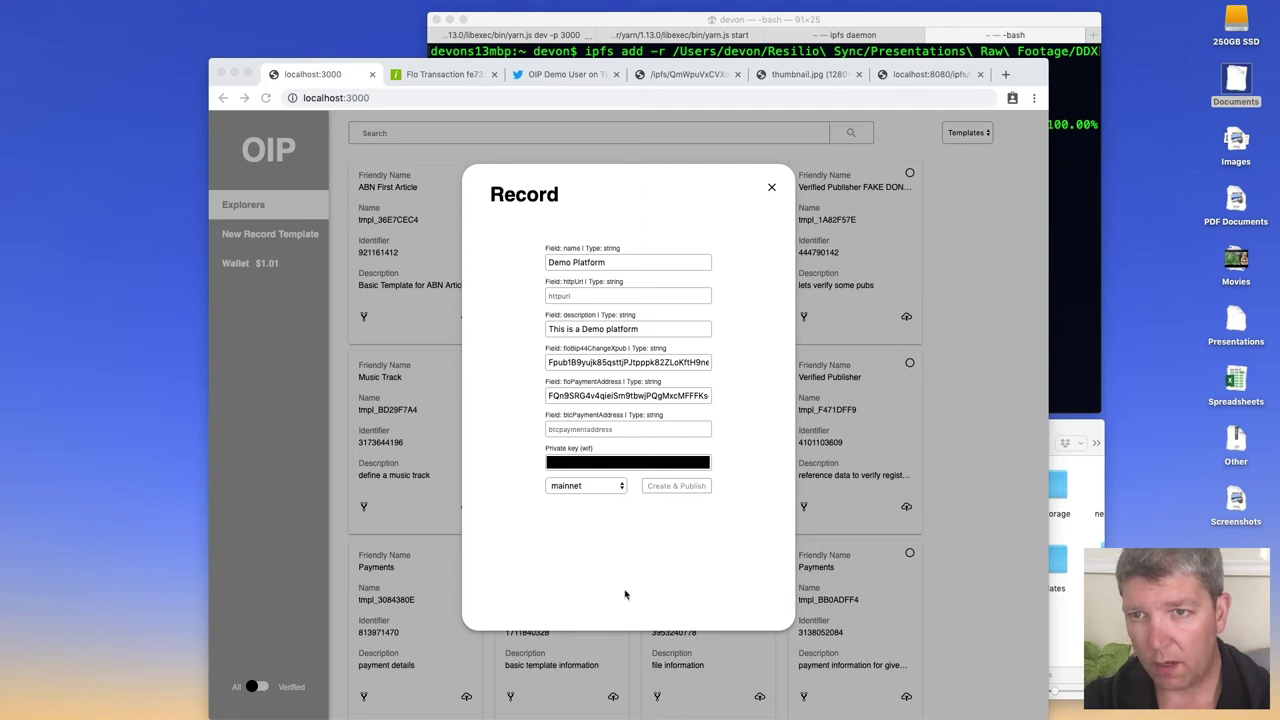
pyautogui.click(688, 510)
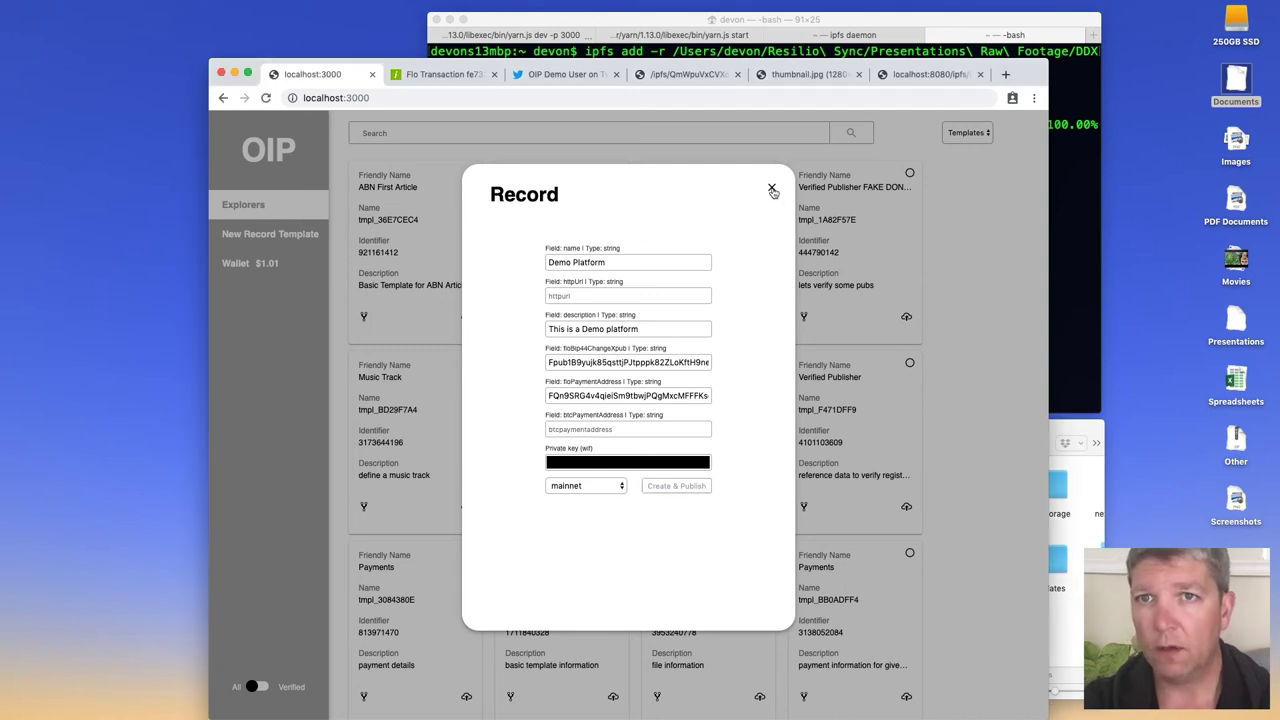
pyautogui.click(772, 190)
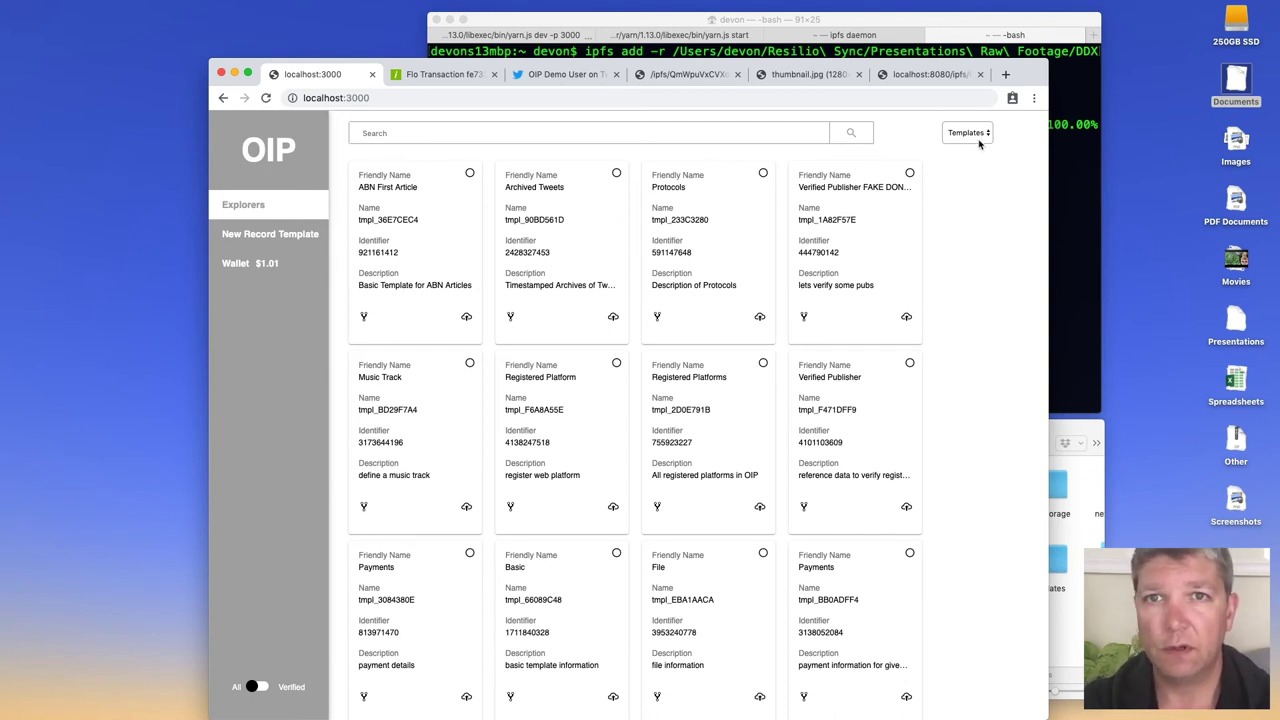
# - Copy the published record's Success txid from DevTools and open config.js in Sublime
pyautogui.press('super+alt+j')
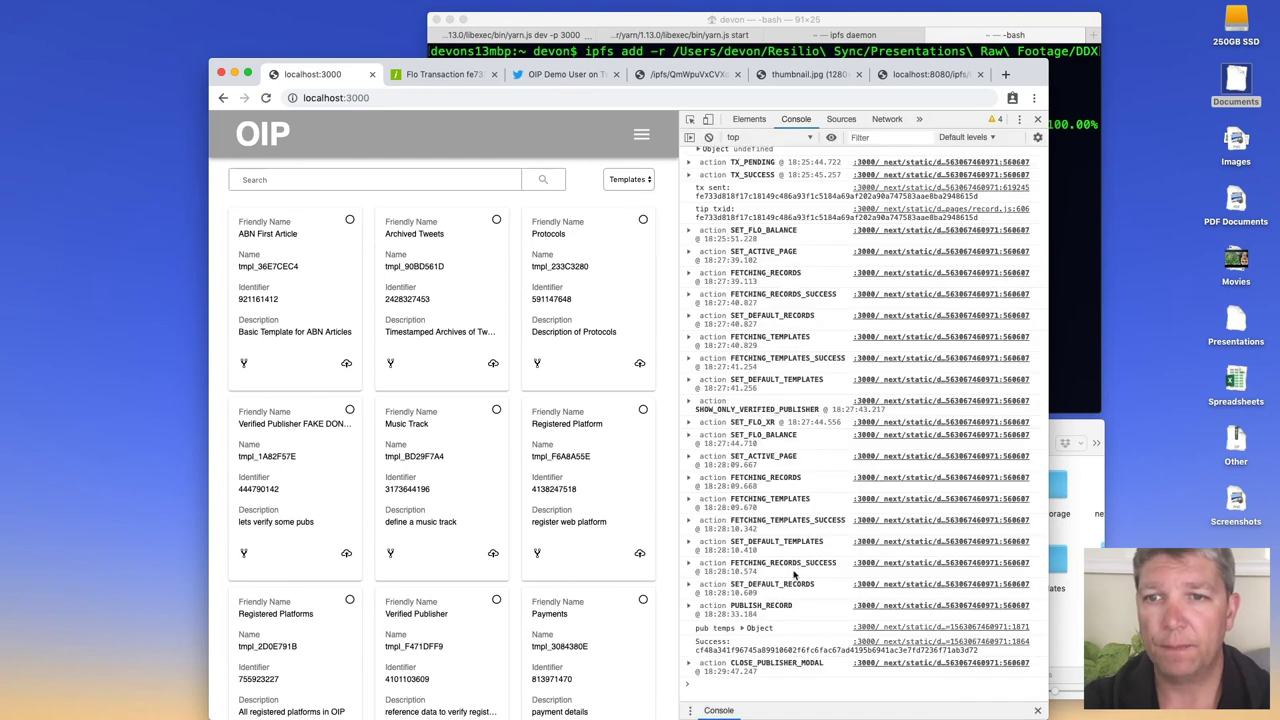
pyautogui.doubleClick(745, 650)
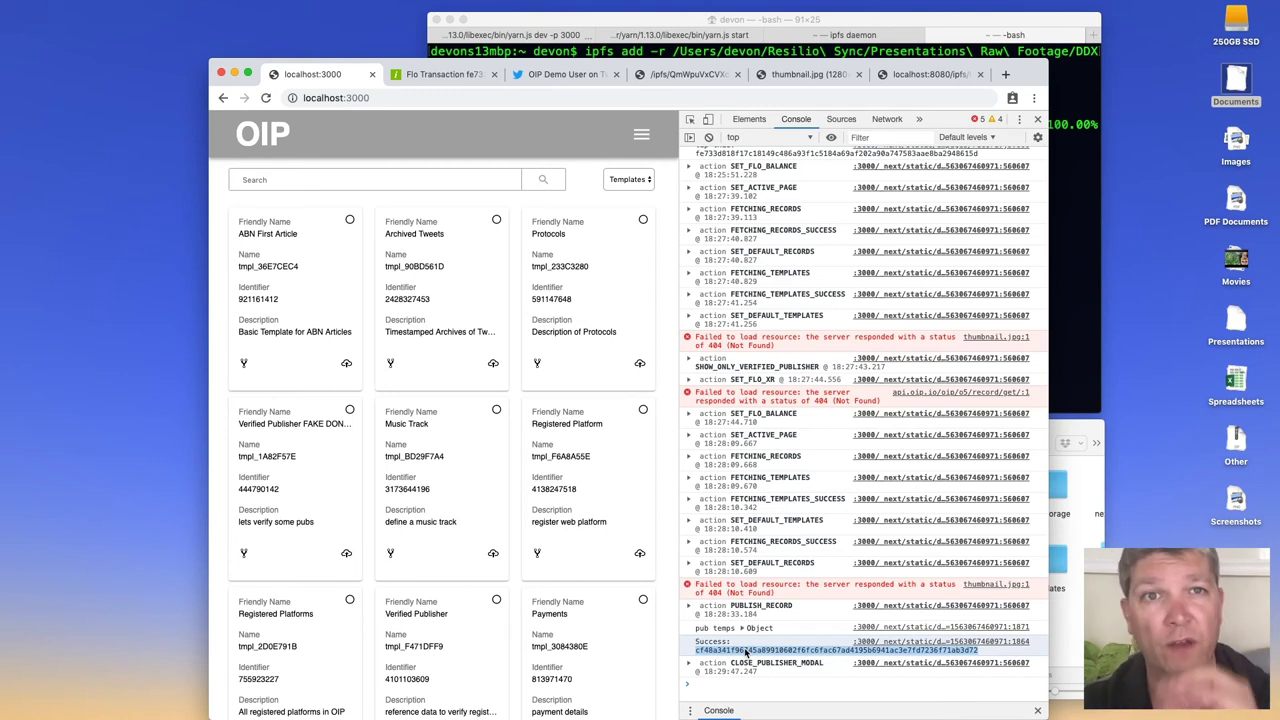
pyautogui.click(1064, 620)
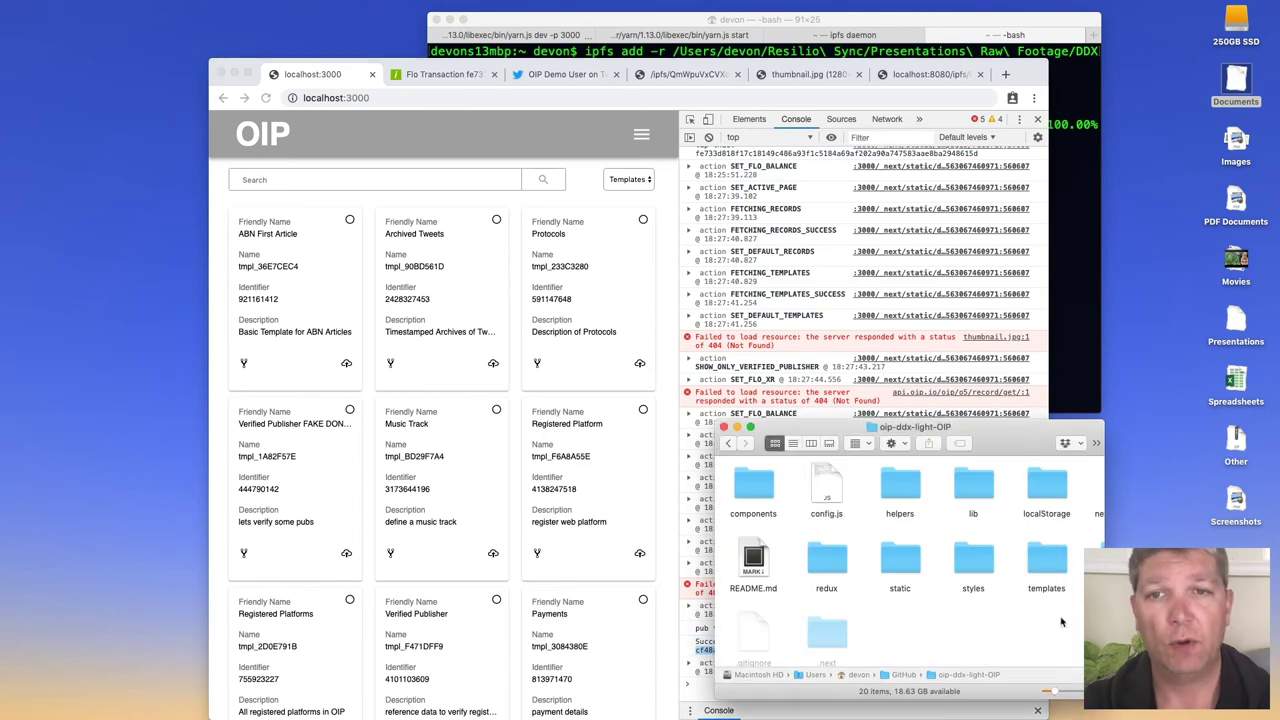
pyautogui.click(827, 490)
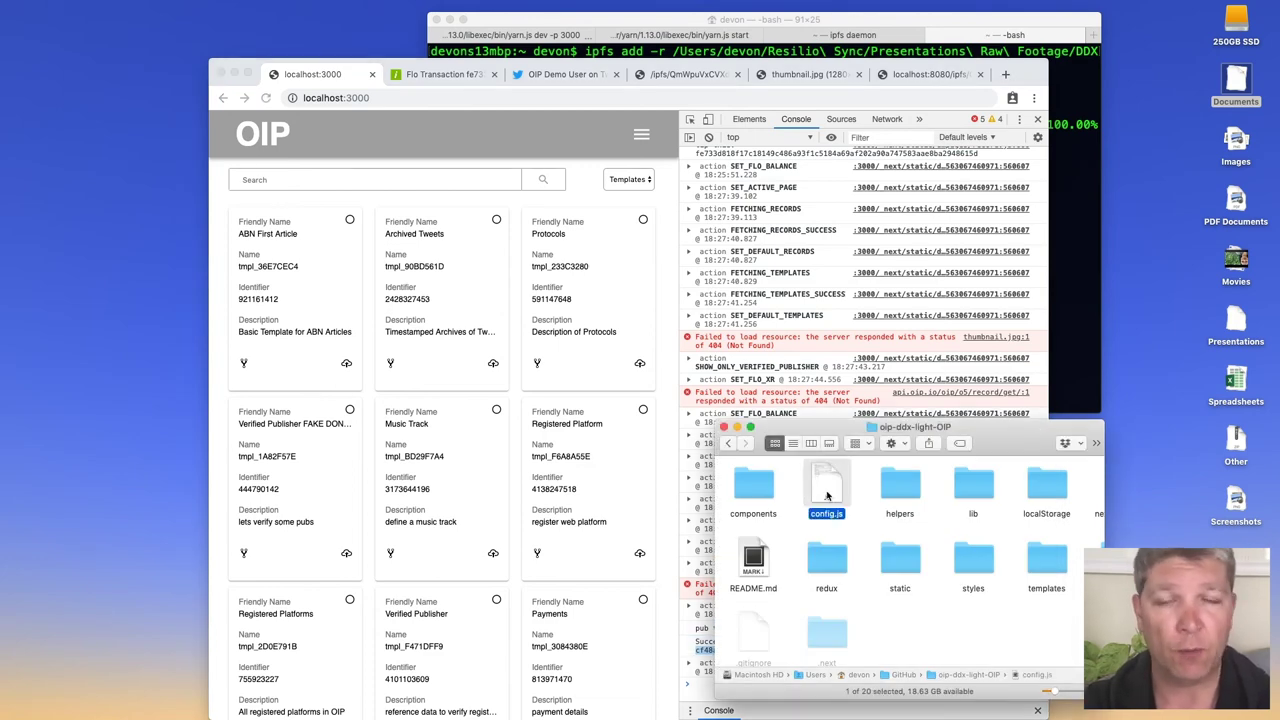
pyautogui.doubleClick(827, 492)
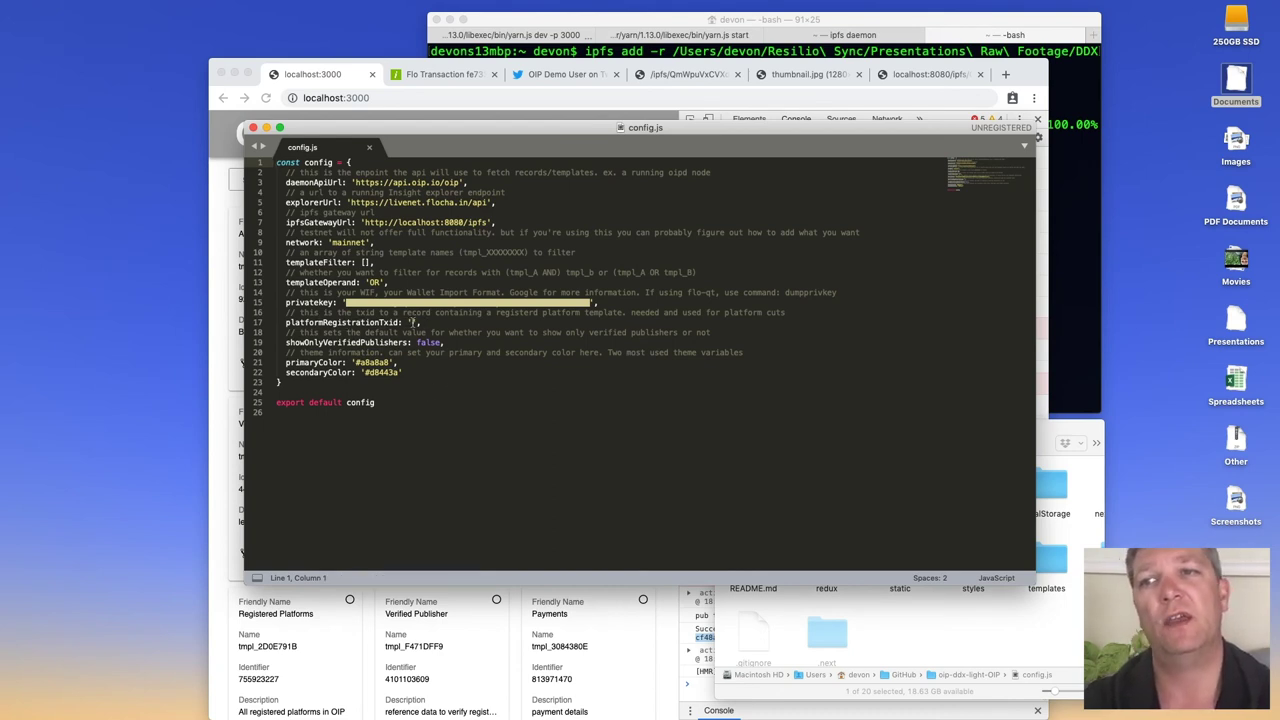
# - Paste the txid into platformRegistrationTxid, save config.js, and return to the browser
pyautogui.click(412, 322)
pyautogui.write('cf48a341f96745a89910602f6fc6fac67ad4195b6941ac3e7fd7236f71ab3d72')
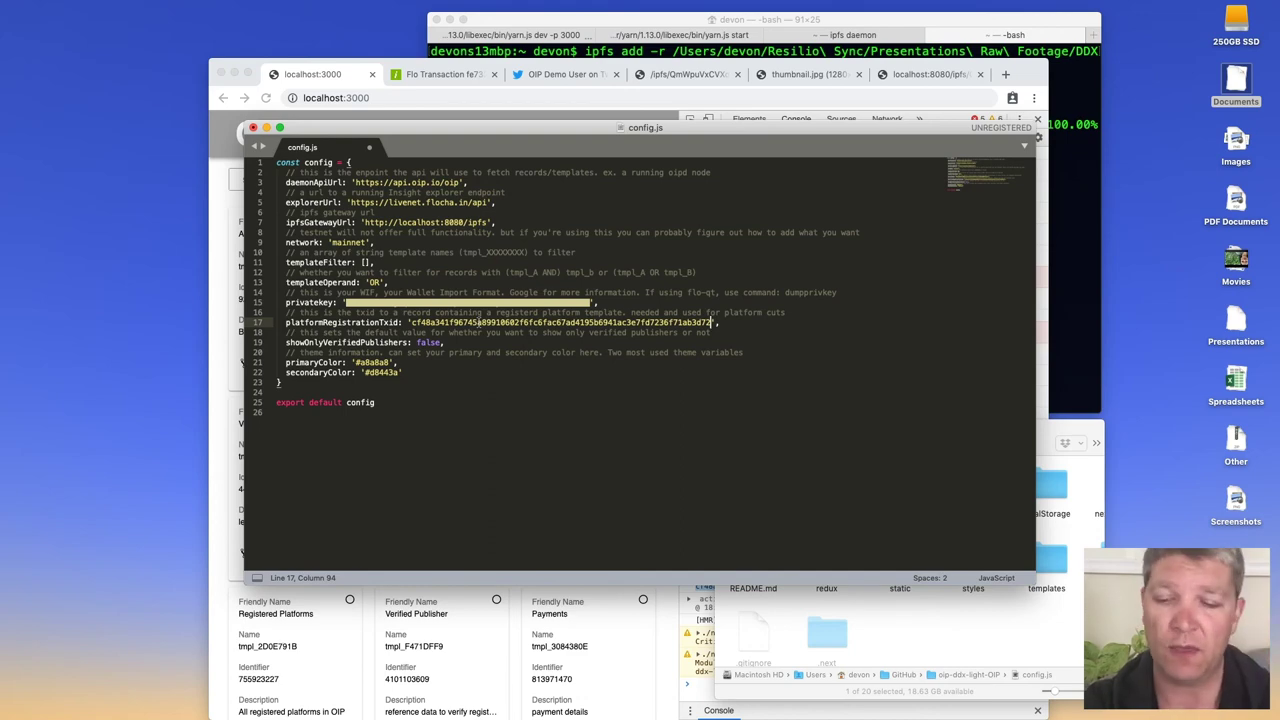
pyautogui.press('super+s')
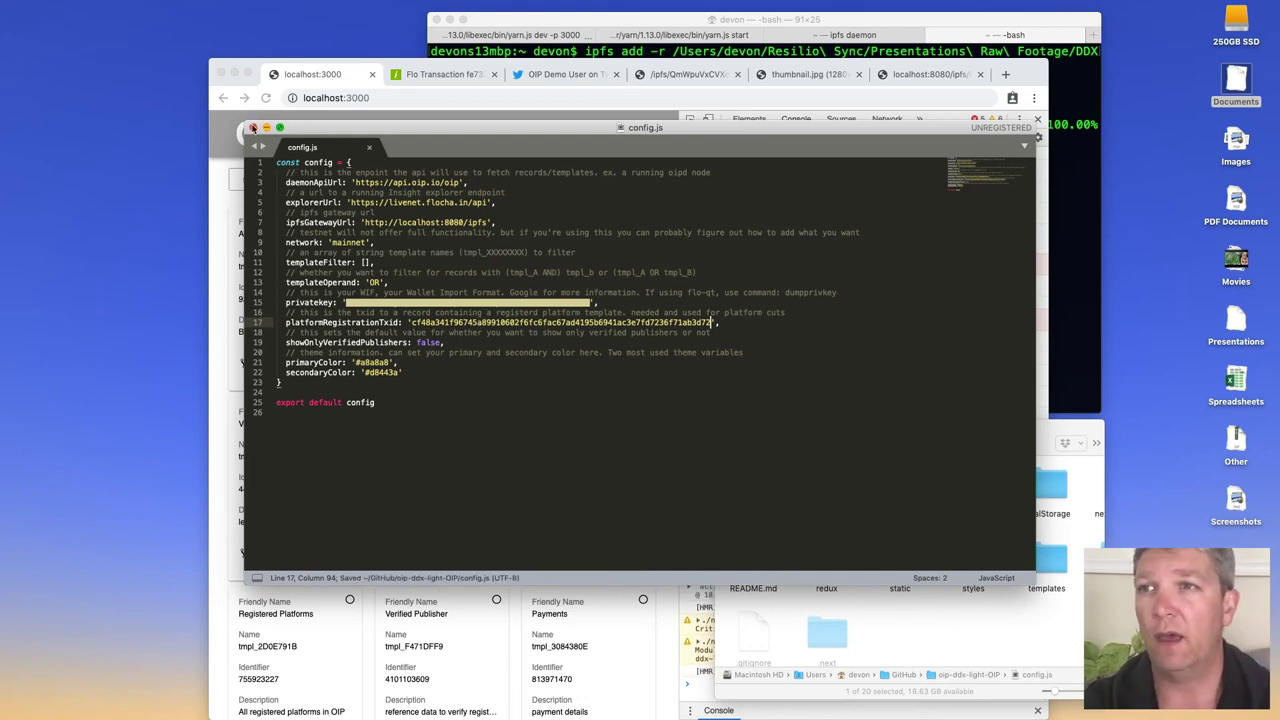
pyautogui.click(254, 128)
pyautogui.click(672, 234)
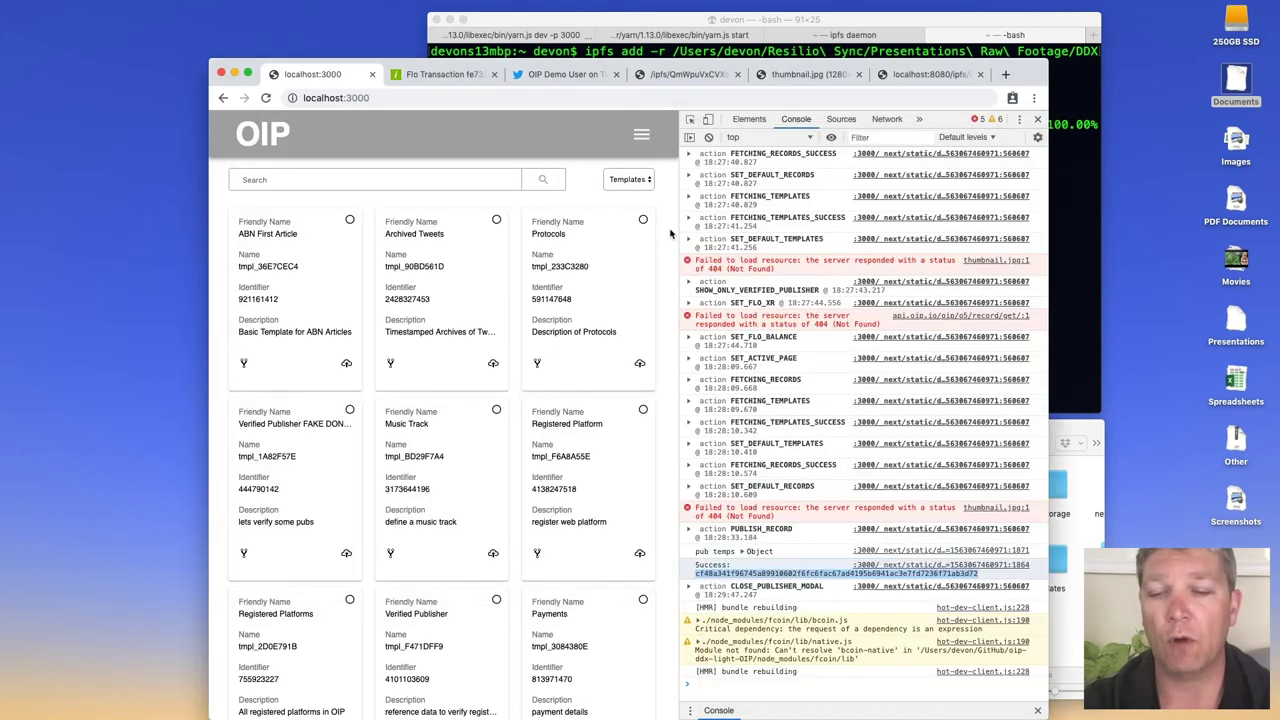
# - Close DevTools and switch the explorer from templates back to records
pyautogui.press('super+alt+i')
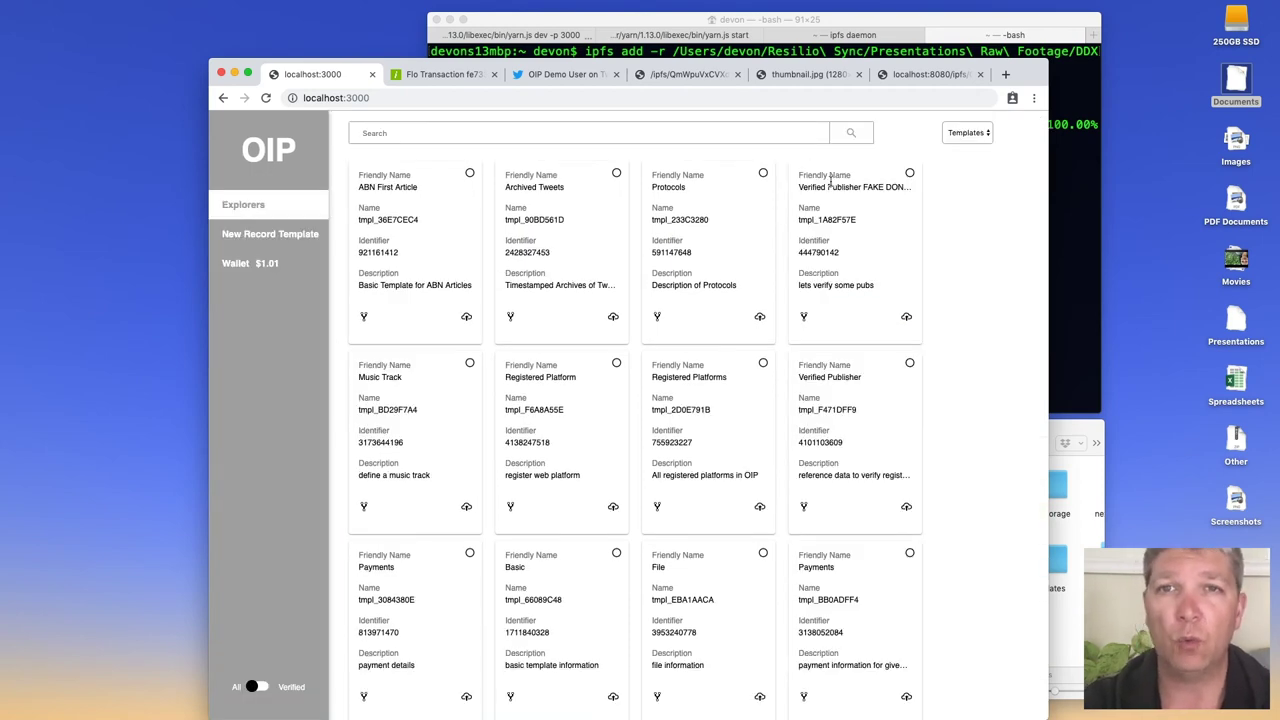
pyautogui.click(959, 143)
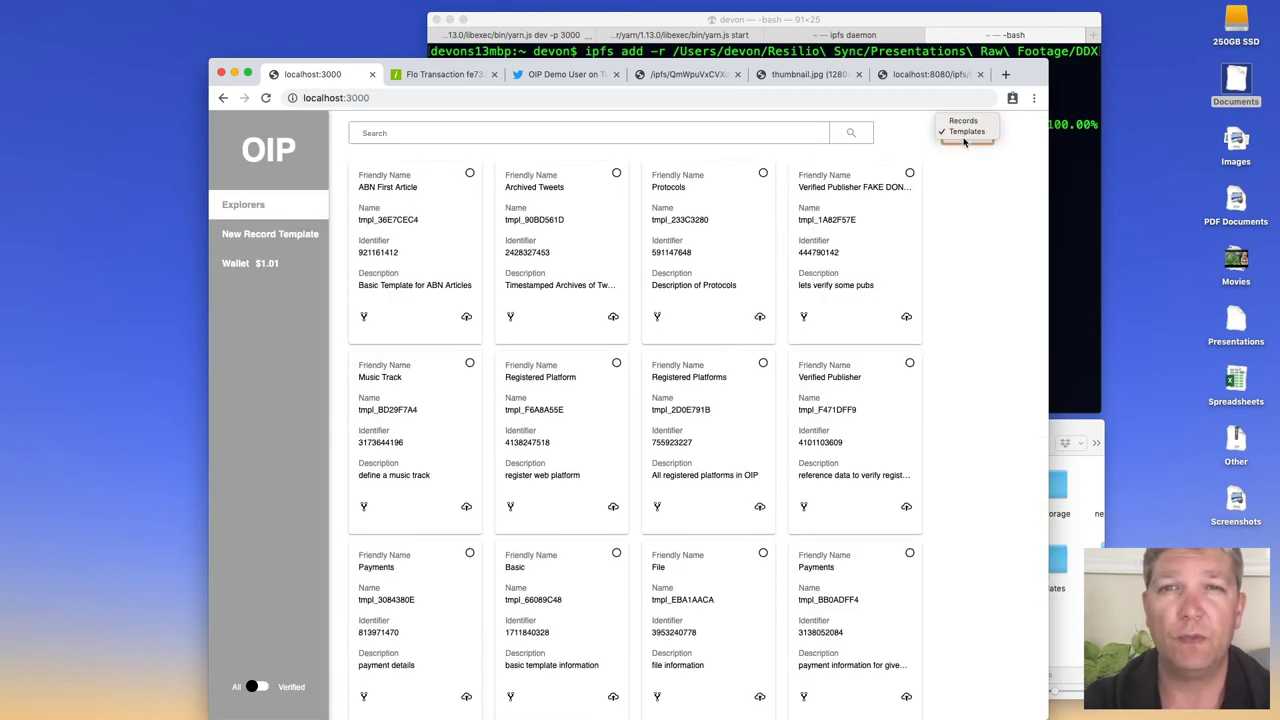
pyautogui.click(962, 132)
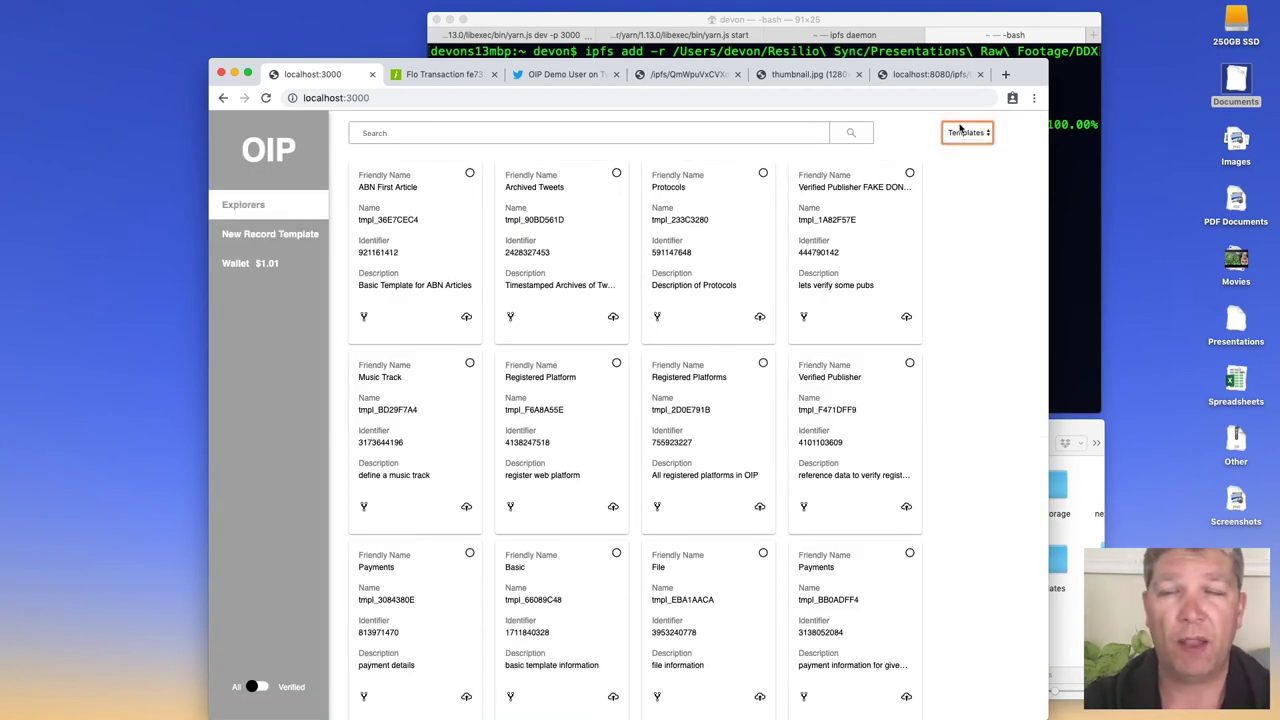
pyautogui.click(264, 206)
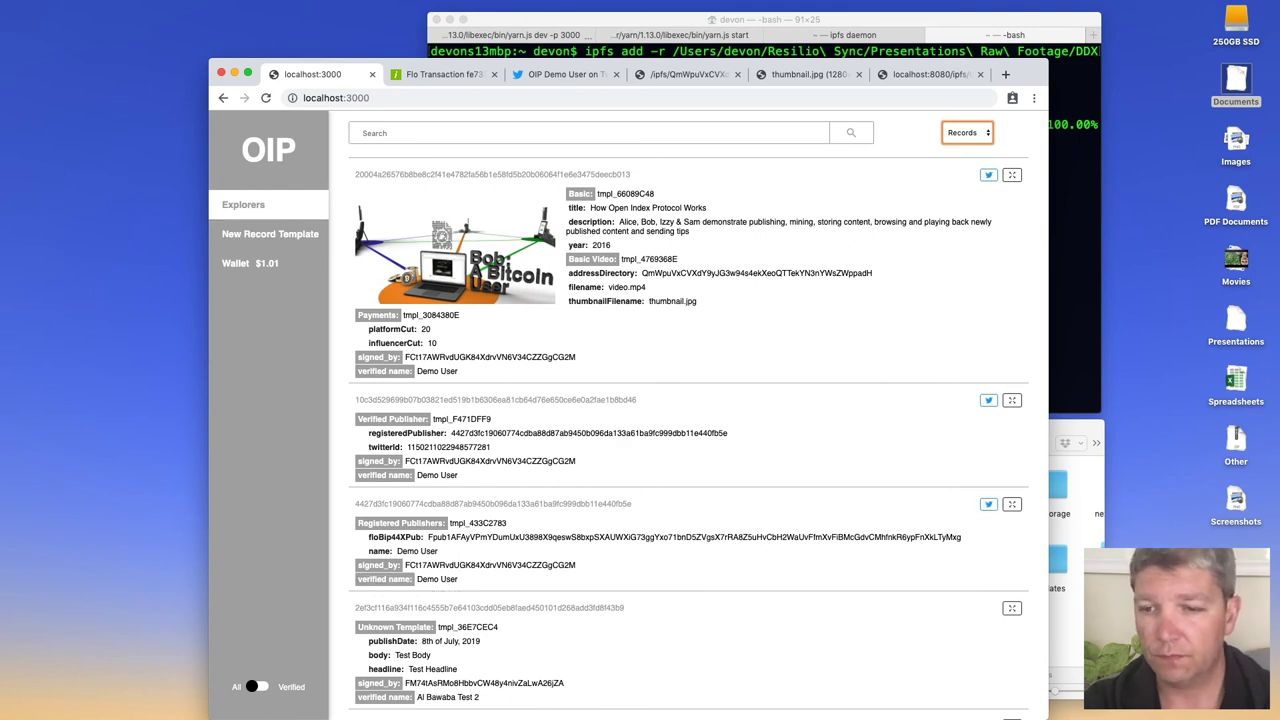
# - Reload the records list and open the How Open Index Protocol Works video record
pyautogui.press('super+Tab')
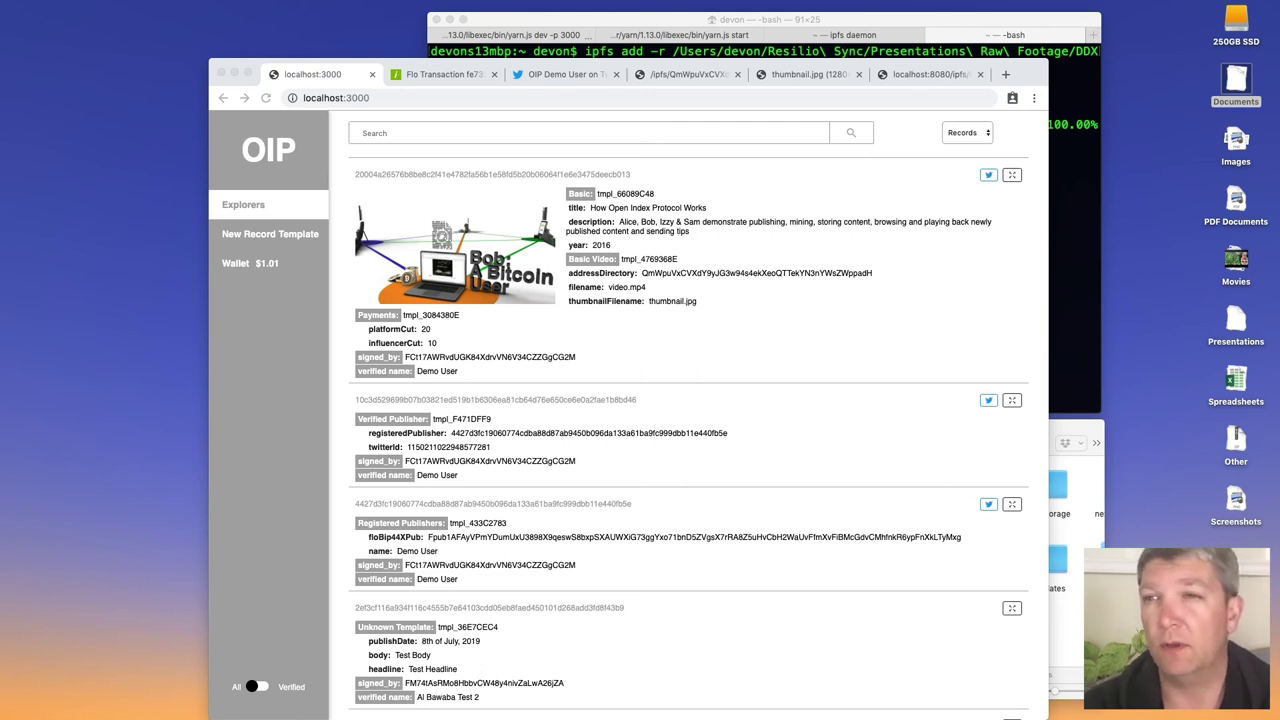
pyautogui.click(968, 272)
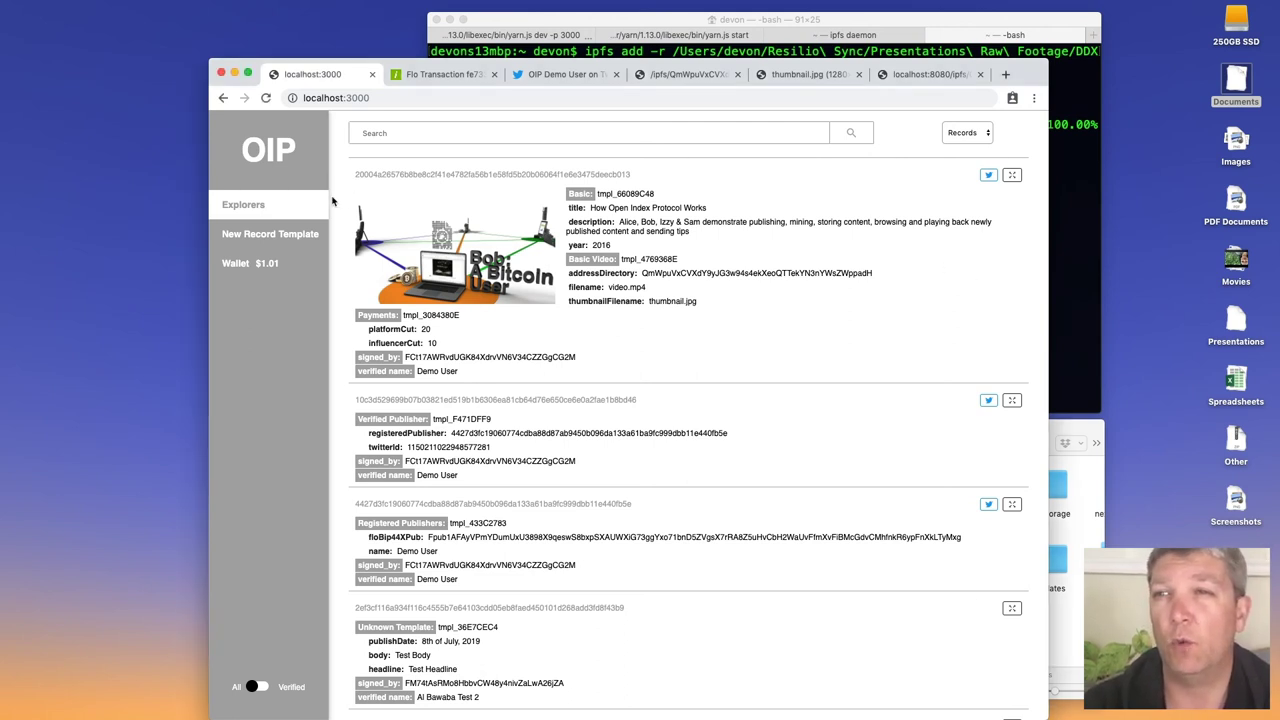
pyautogui.click(262, 206)
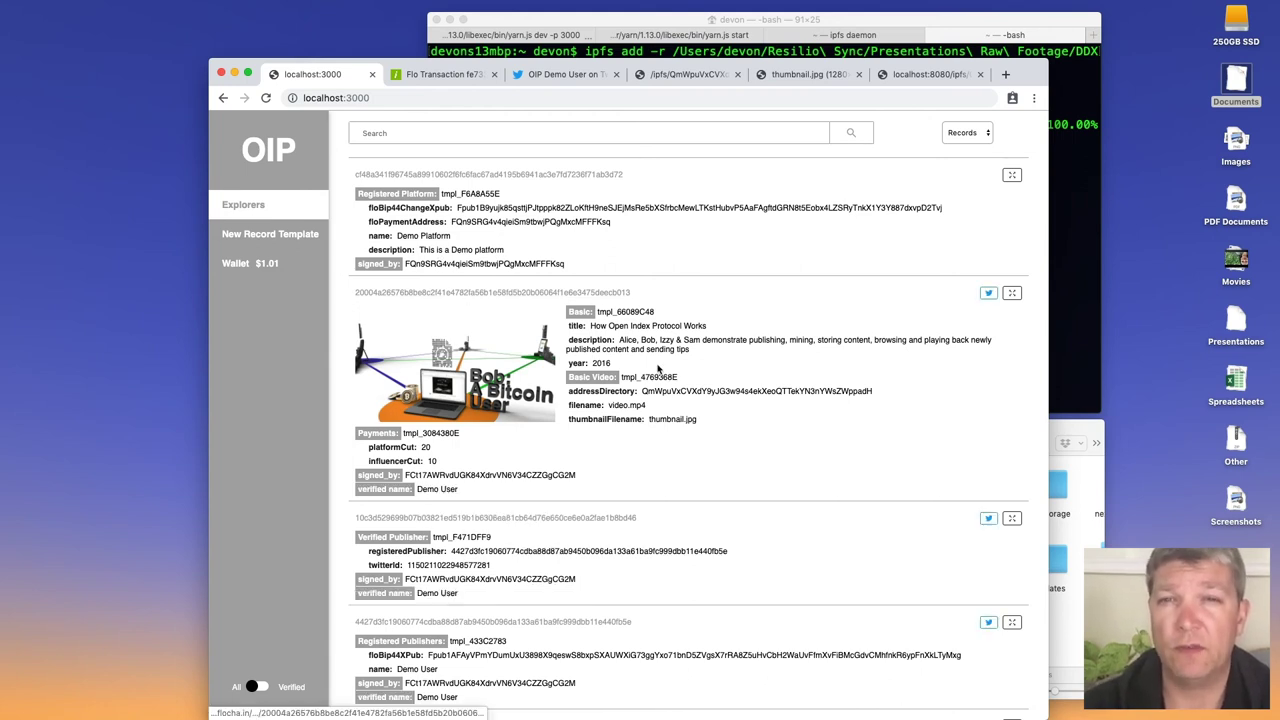
pyautogui.click(1013, 296)
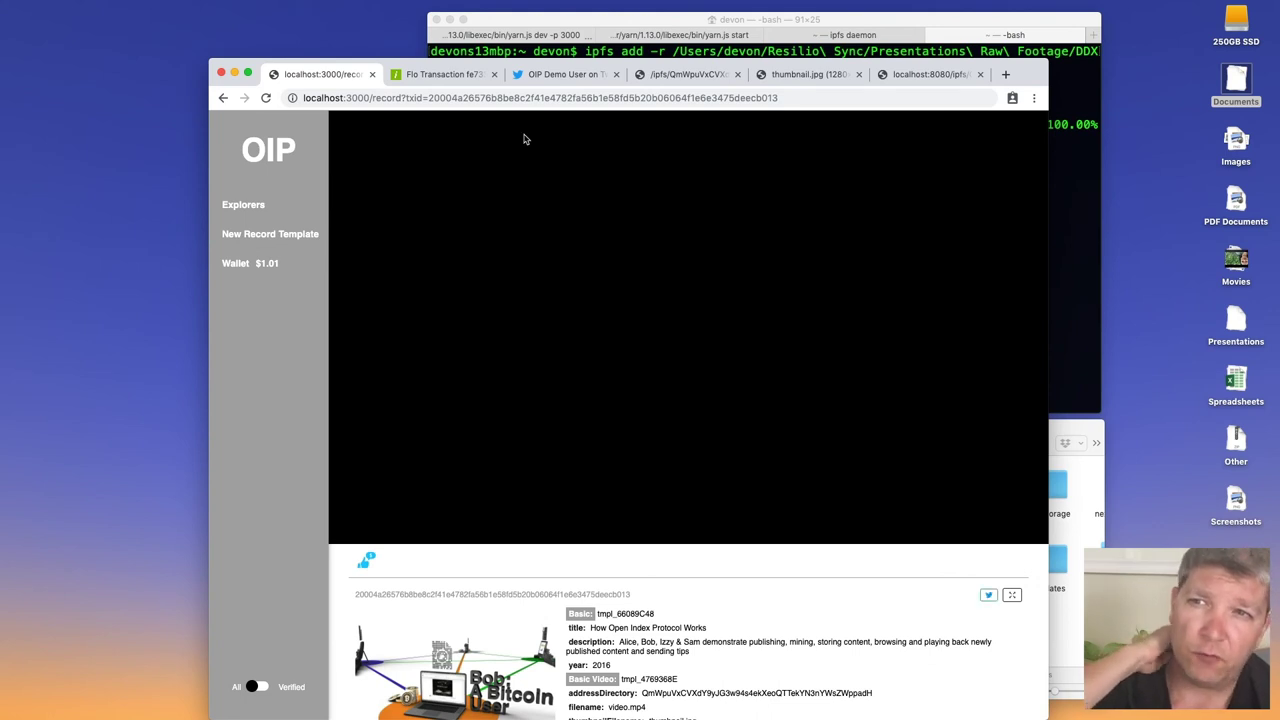
# - Switch to the Flosight tab showing the earlier FLO transaction
pyautogui.click(454, 76)
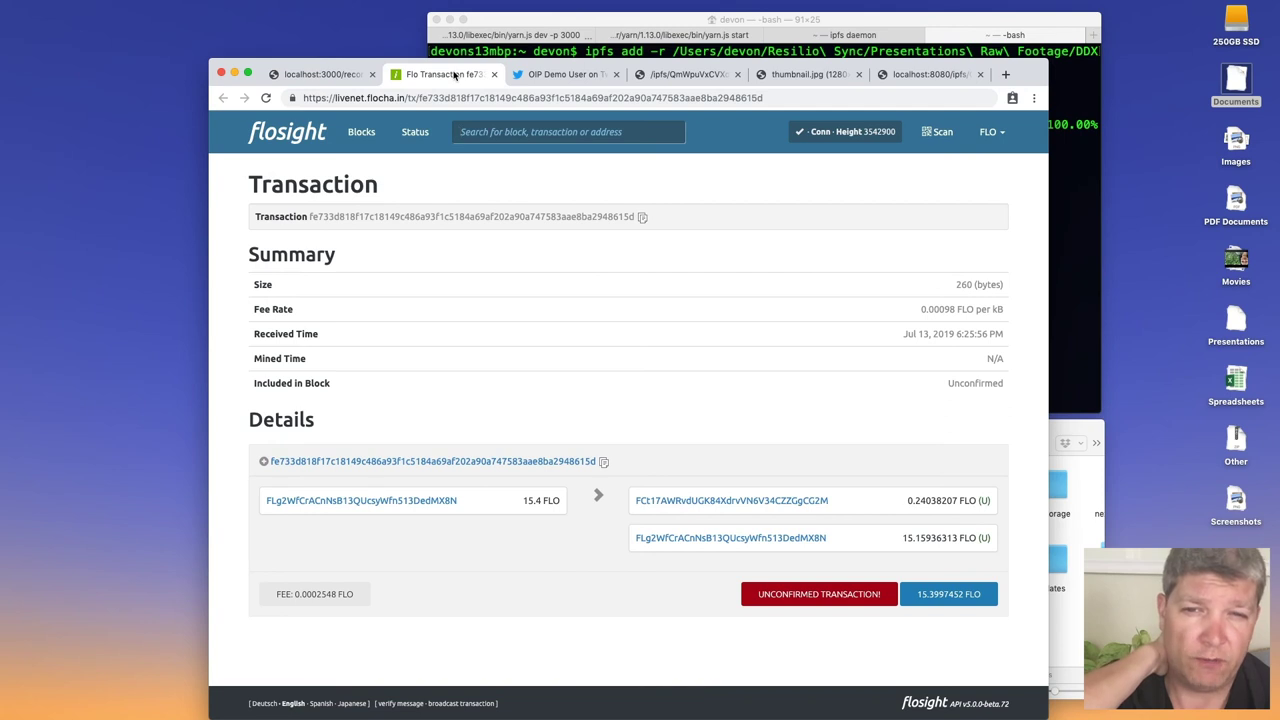
# - Reload the FLO transaction to see 2 confirmations, then return to the video record
pyautogui.press('super+r')
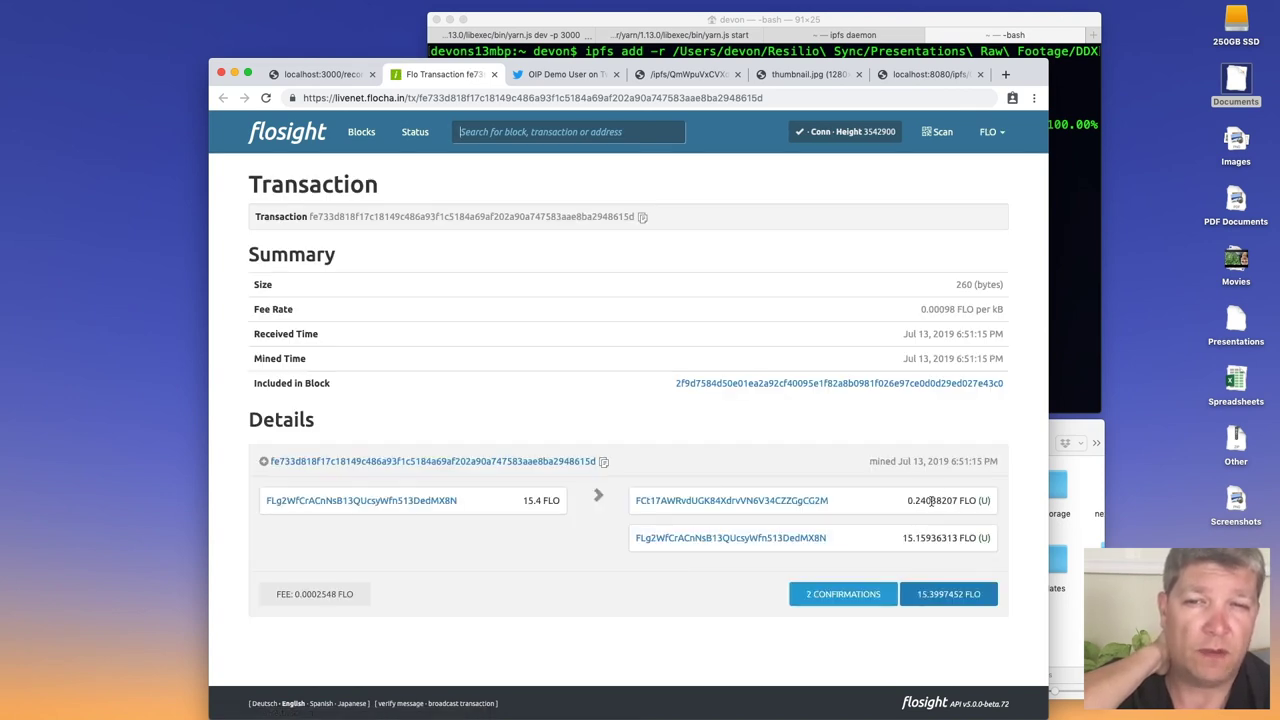
pyautogui.click(330, 76)
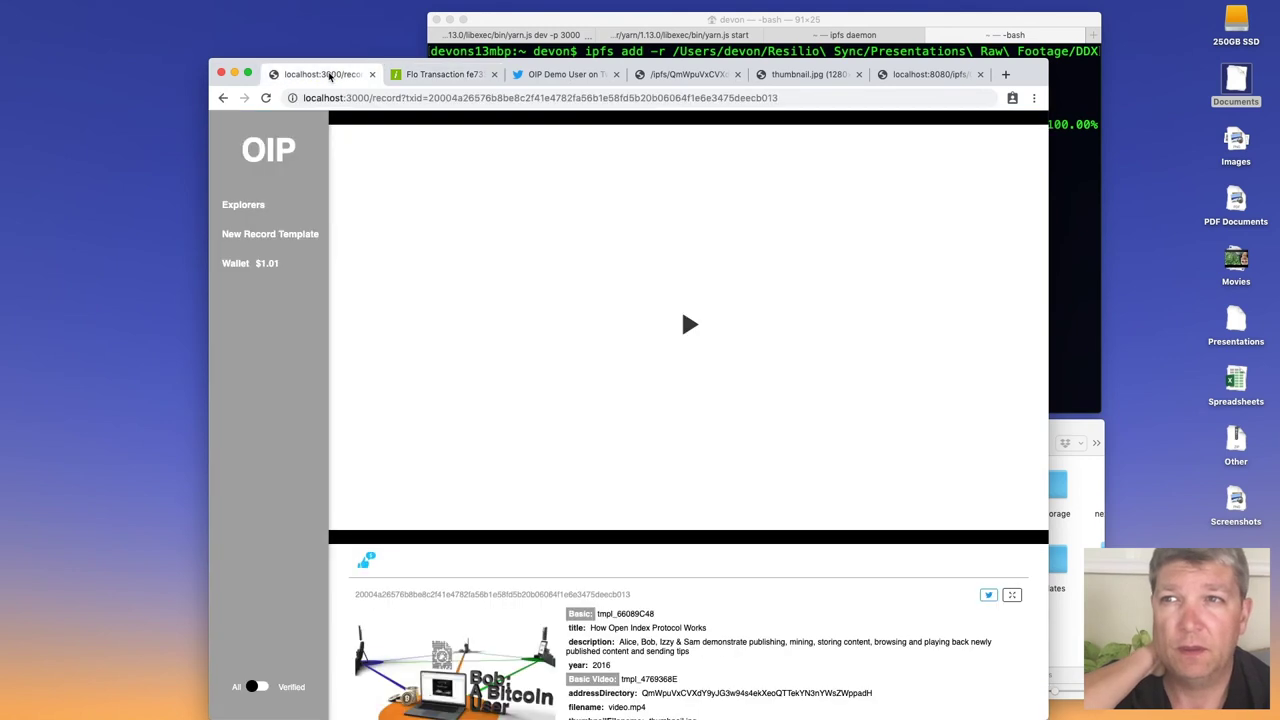
# - Tip the How Open Index Protocol Works video and view its payment transaction in Flosight
pyautogui.click(368, 561)
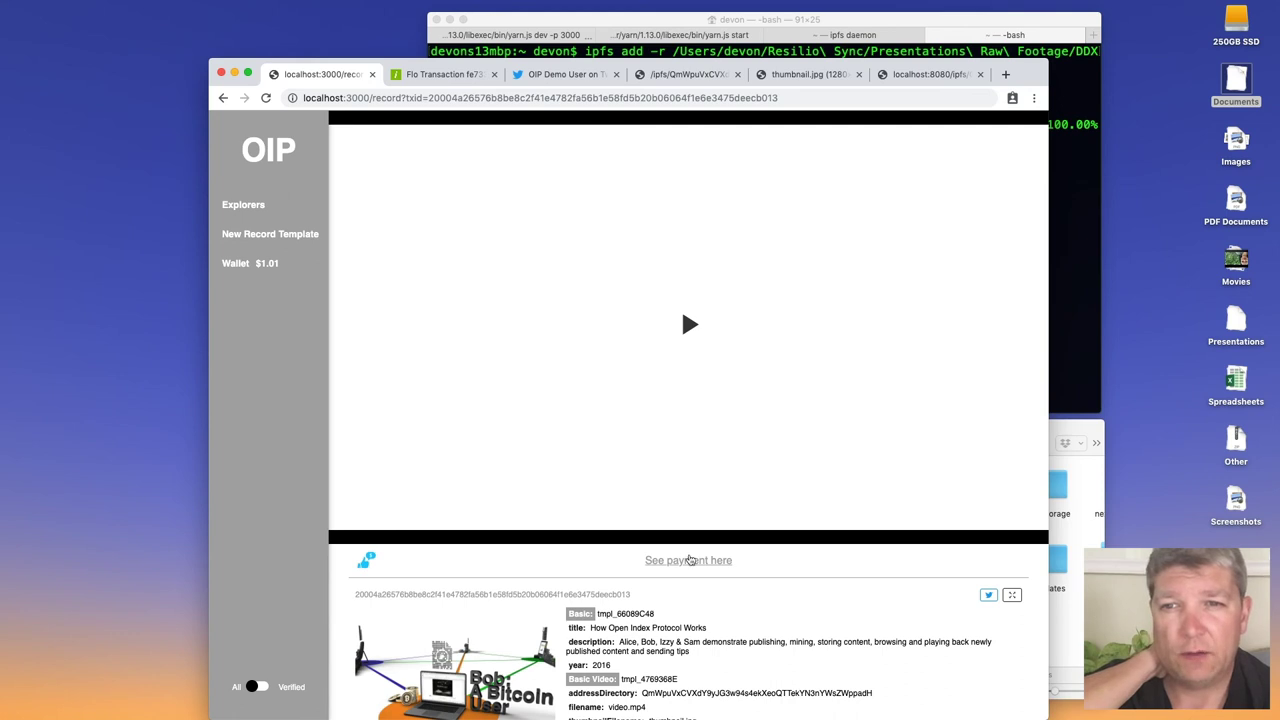
pyautogui.click(690, 561)
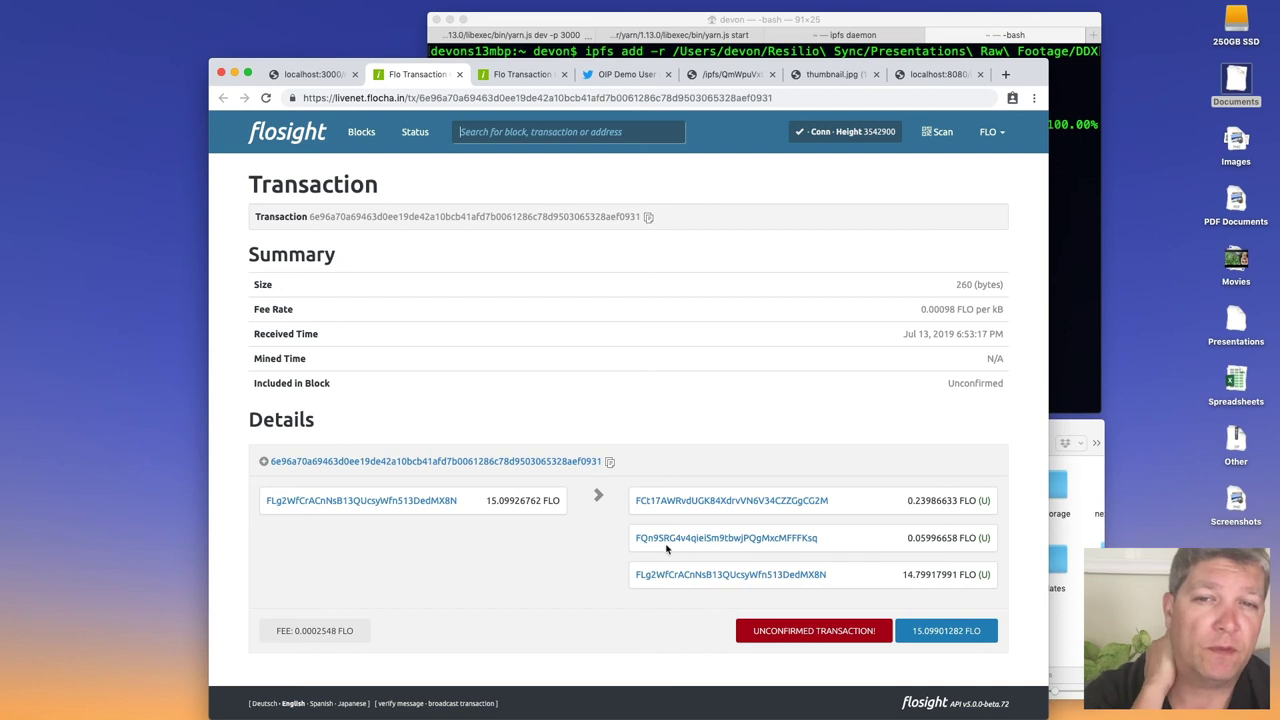
# - Copy the platform's payment address from the tip transaction's second output
pyautogui.click(308, 74)
pyautogui.click(398, 77)
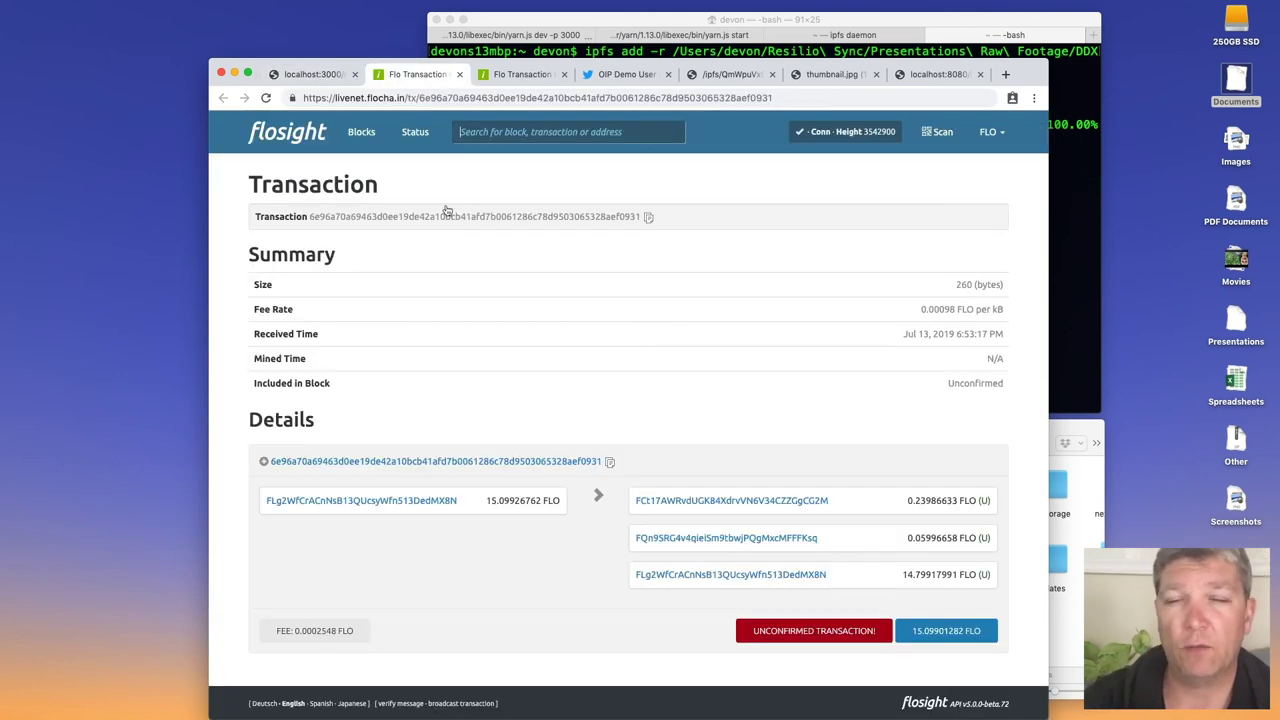
pyautogui.moveTo(831, 542); pyautogui.dragTo(632, 543)
pyautogui.press('super+c')
pyautogui.press('super+1')
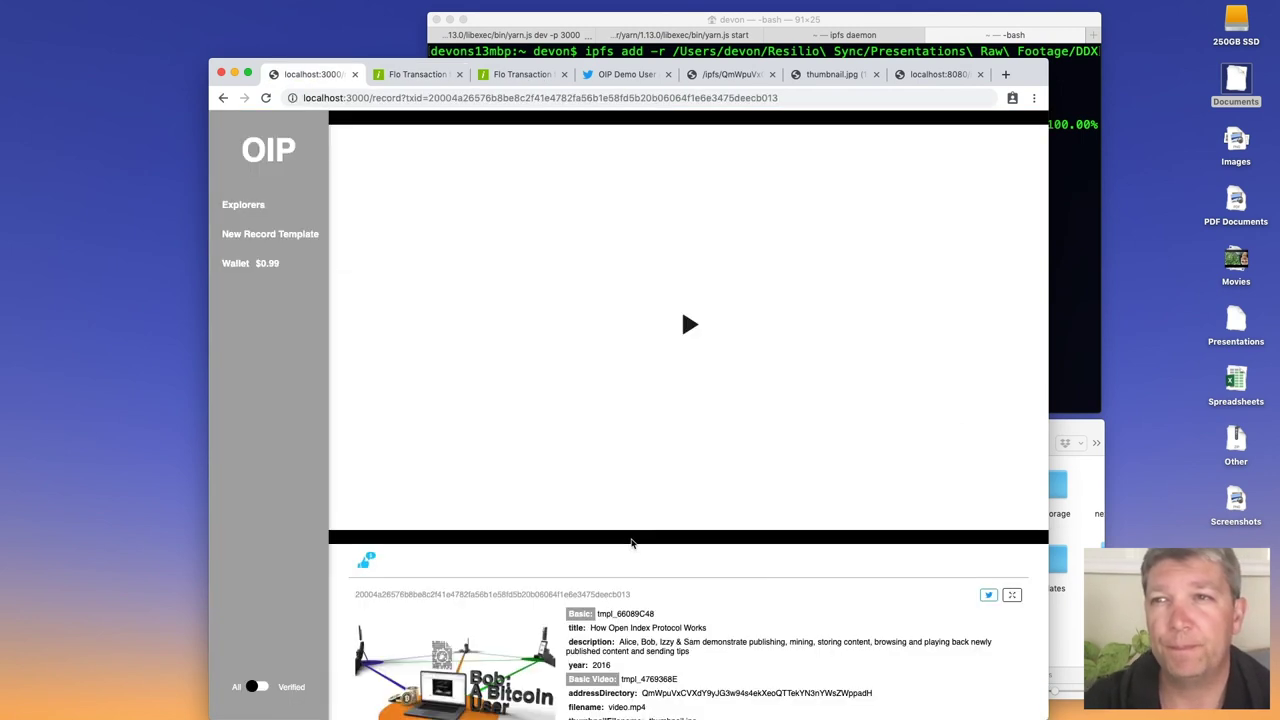
# - Search records by the copied payment address to find Demo Platform, then clear the search
pyautogui.click(308, 206)
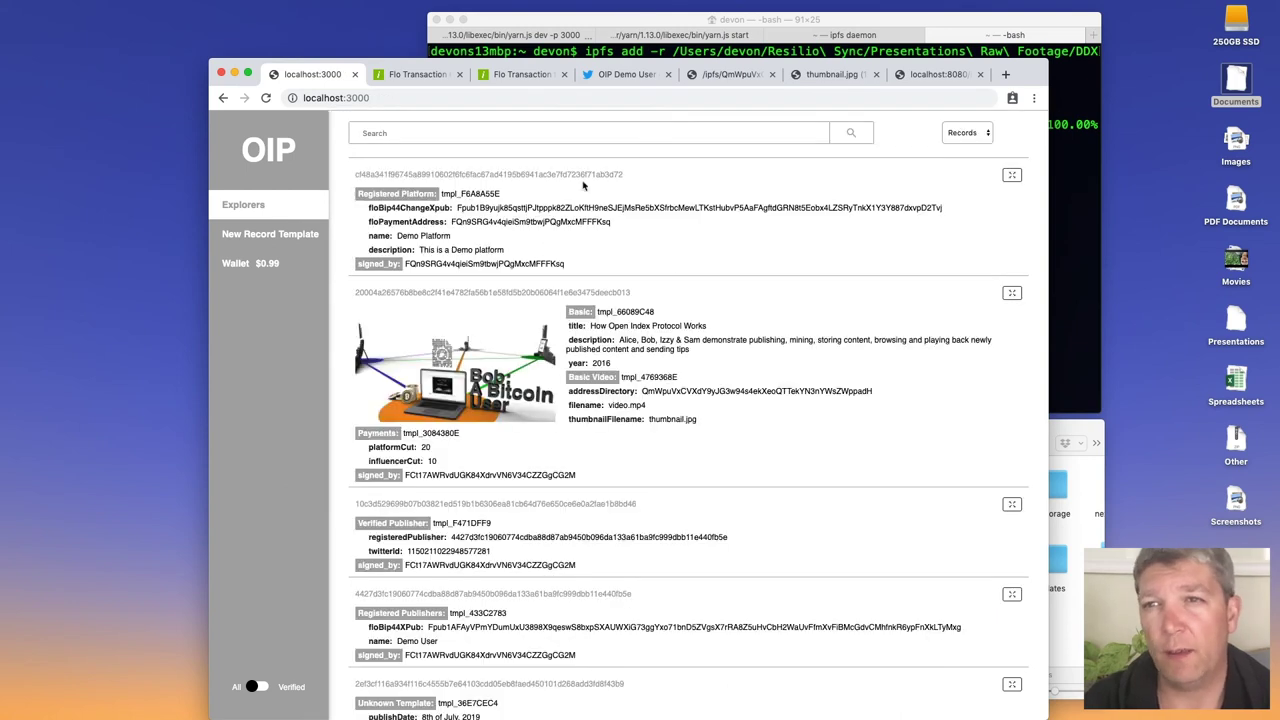
pyautogui.press('super+v')
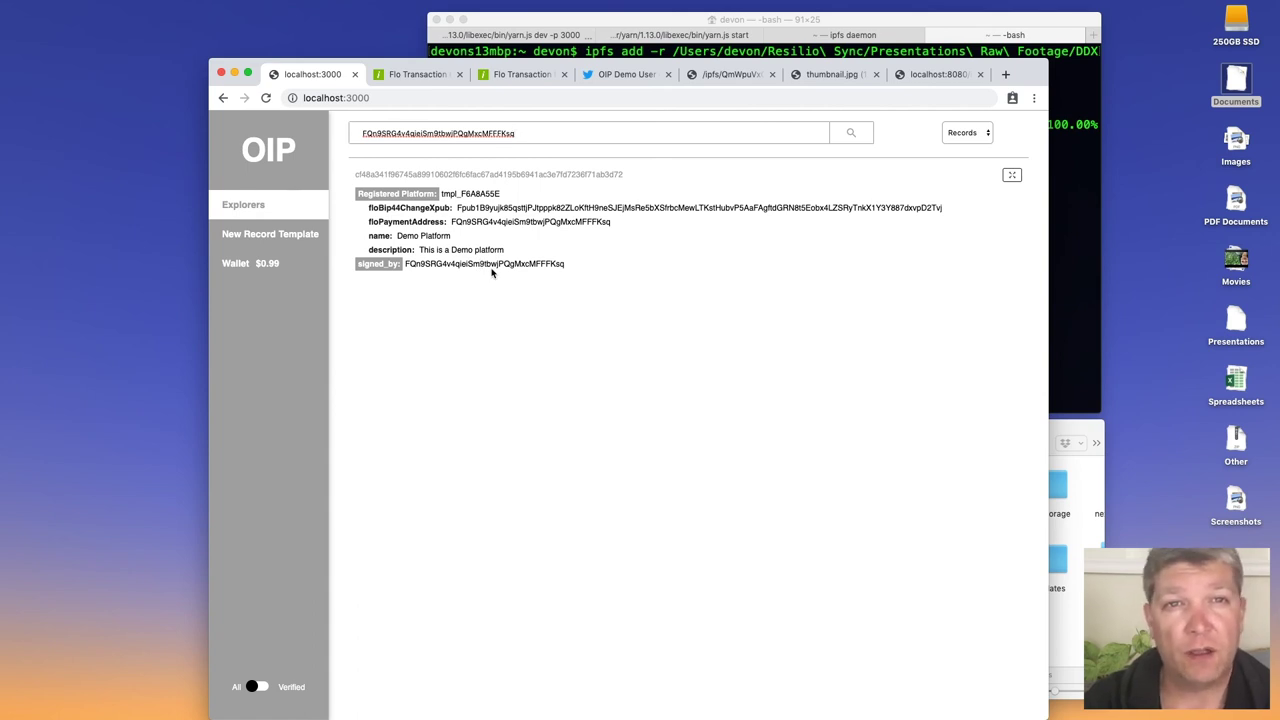
pyautogui.doubleClick(535, 132)
pyautogui.press('BackSpace')
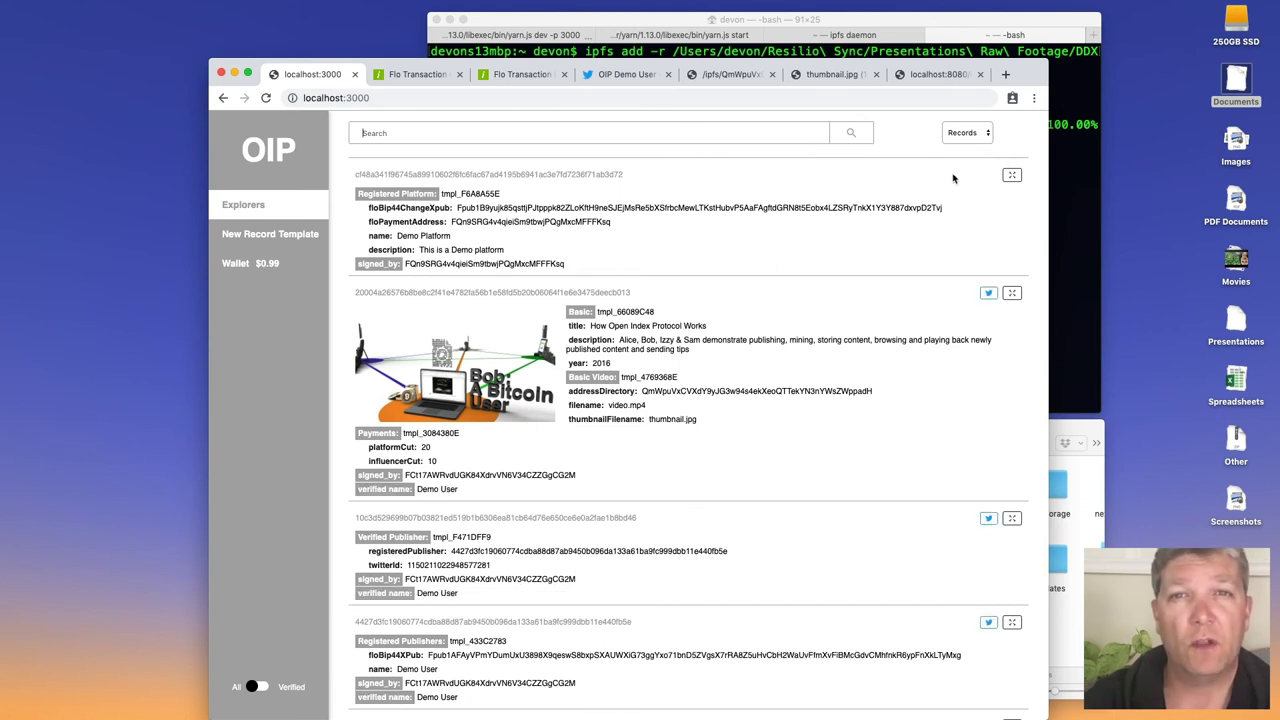
pyautogui.click(966, 134)
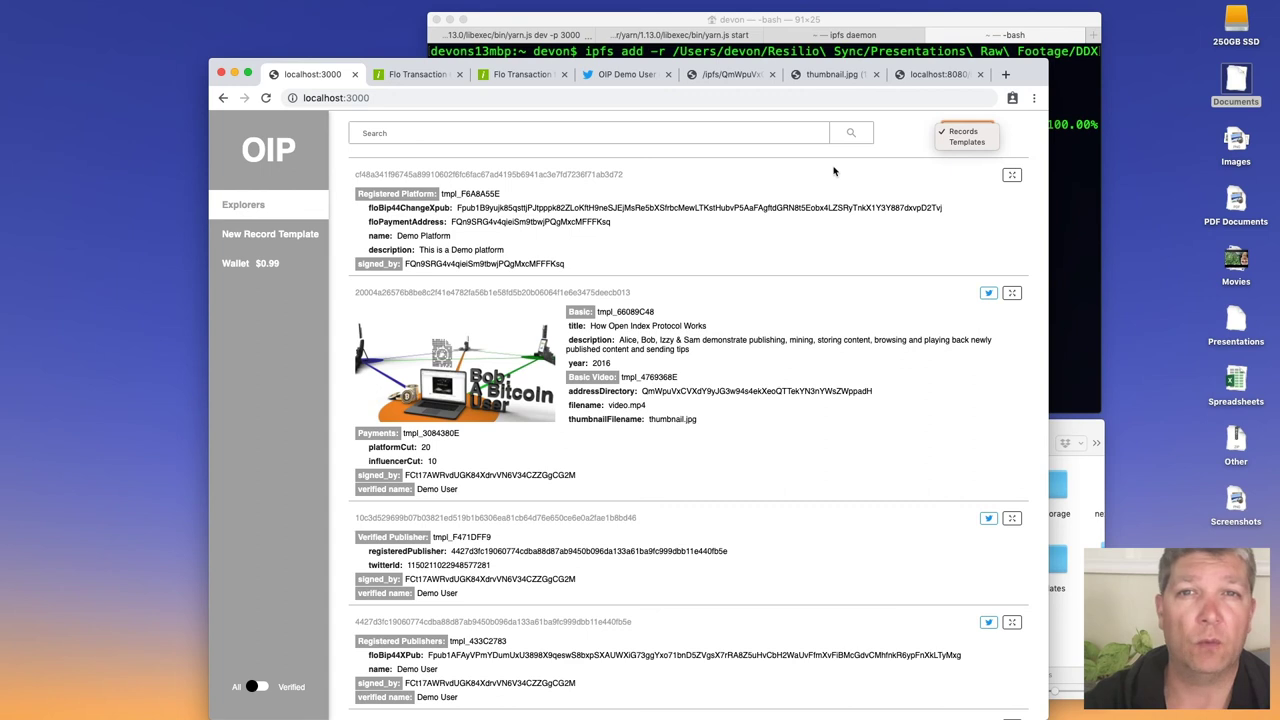
pyautogui.click(955, 144)
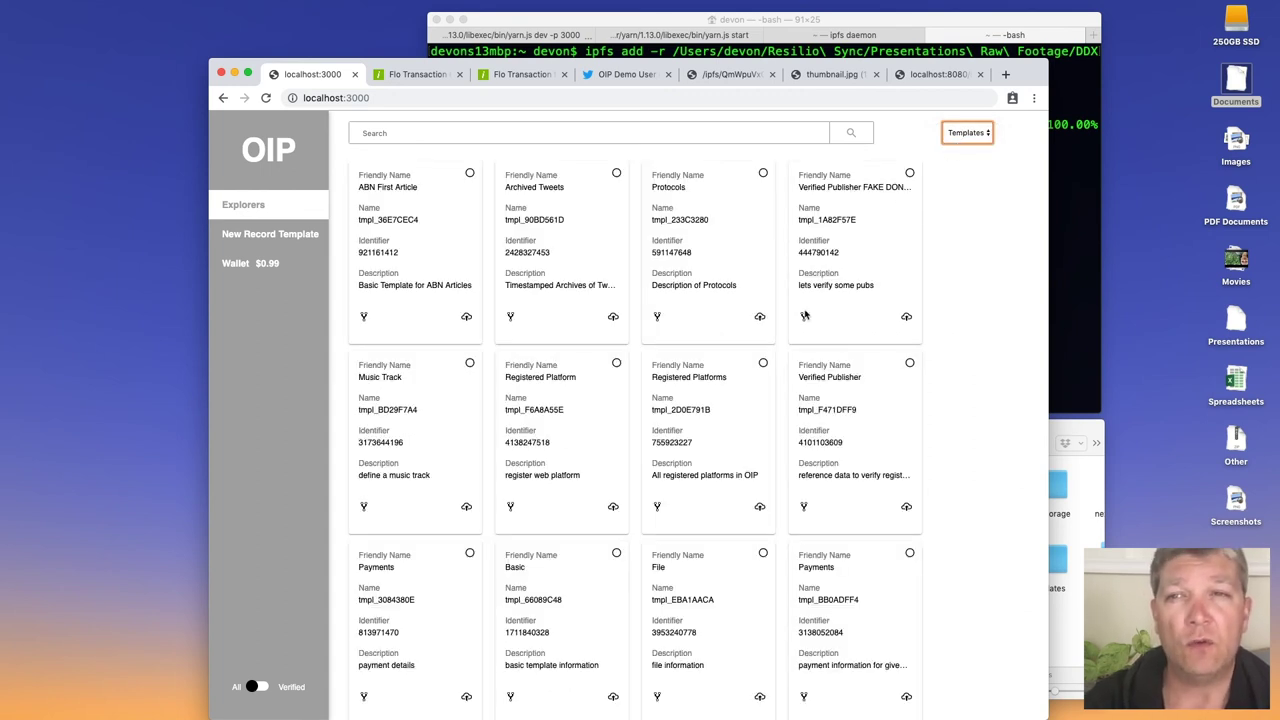
pyautogui.scroll(-2, 556, 450)
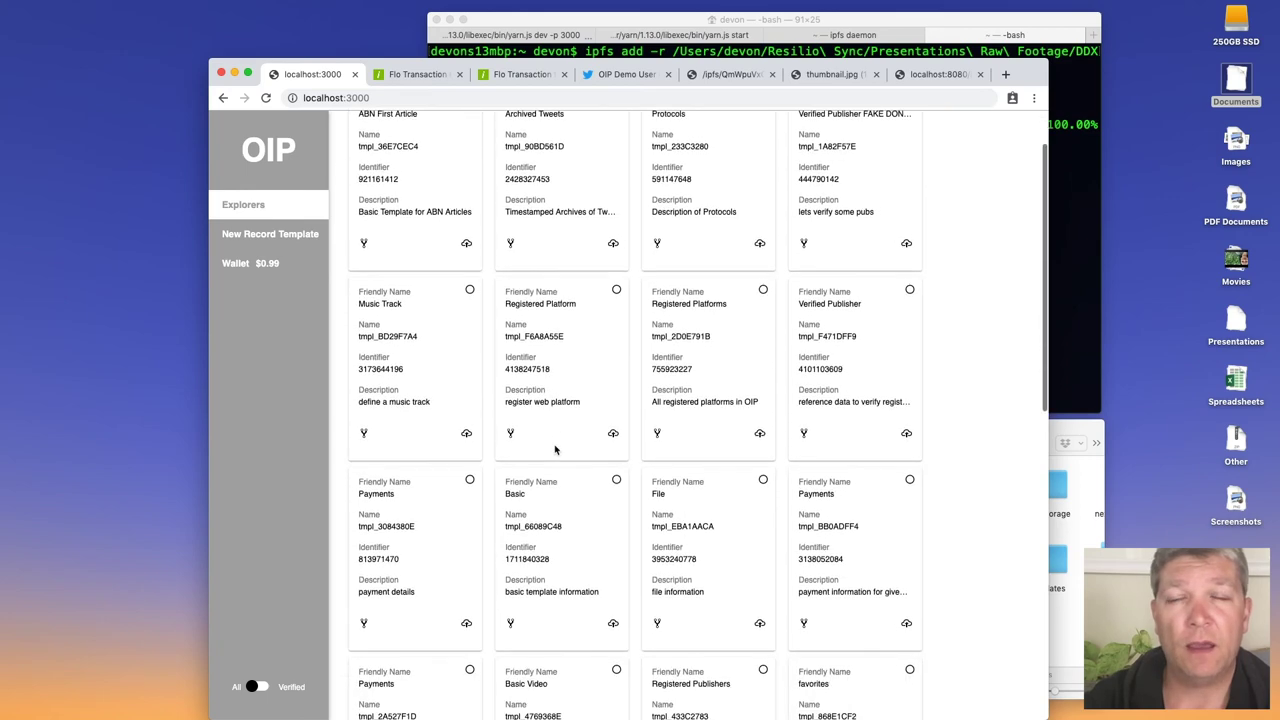
pyautogui.scroll(-7, 556, 450)
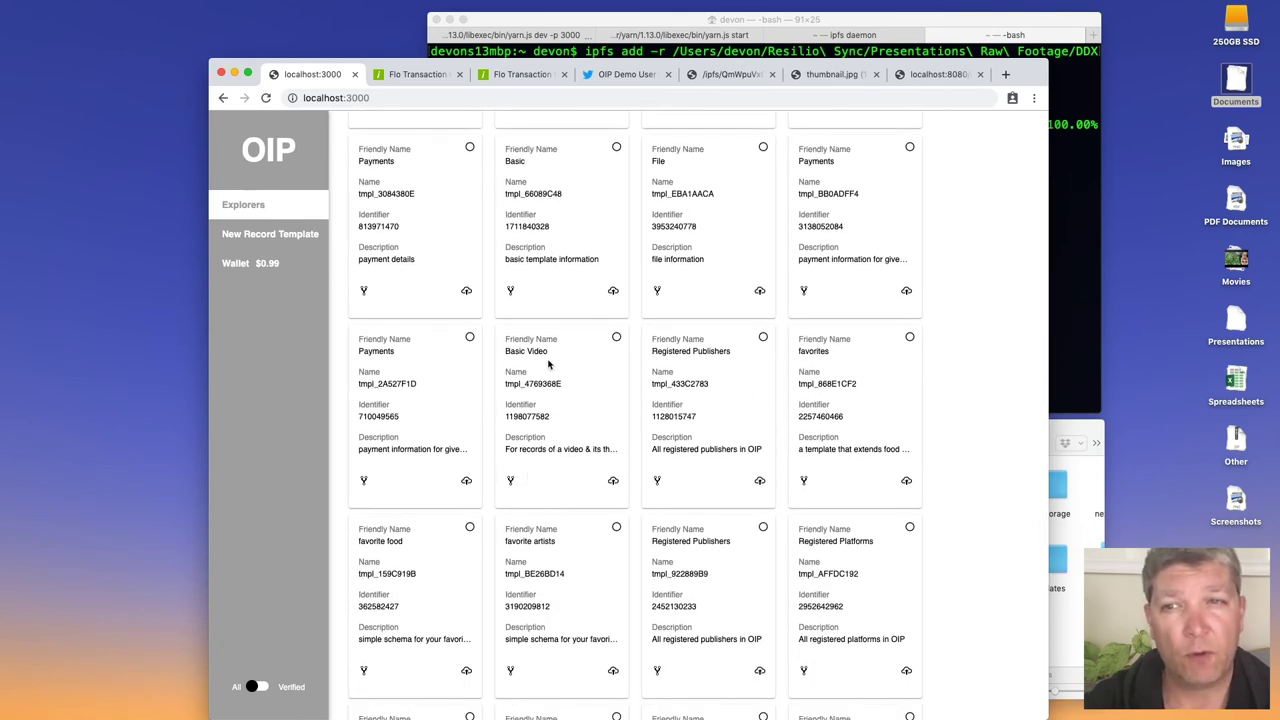
pyautogui.click(511, 483)
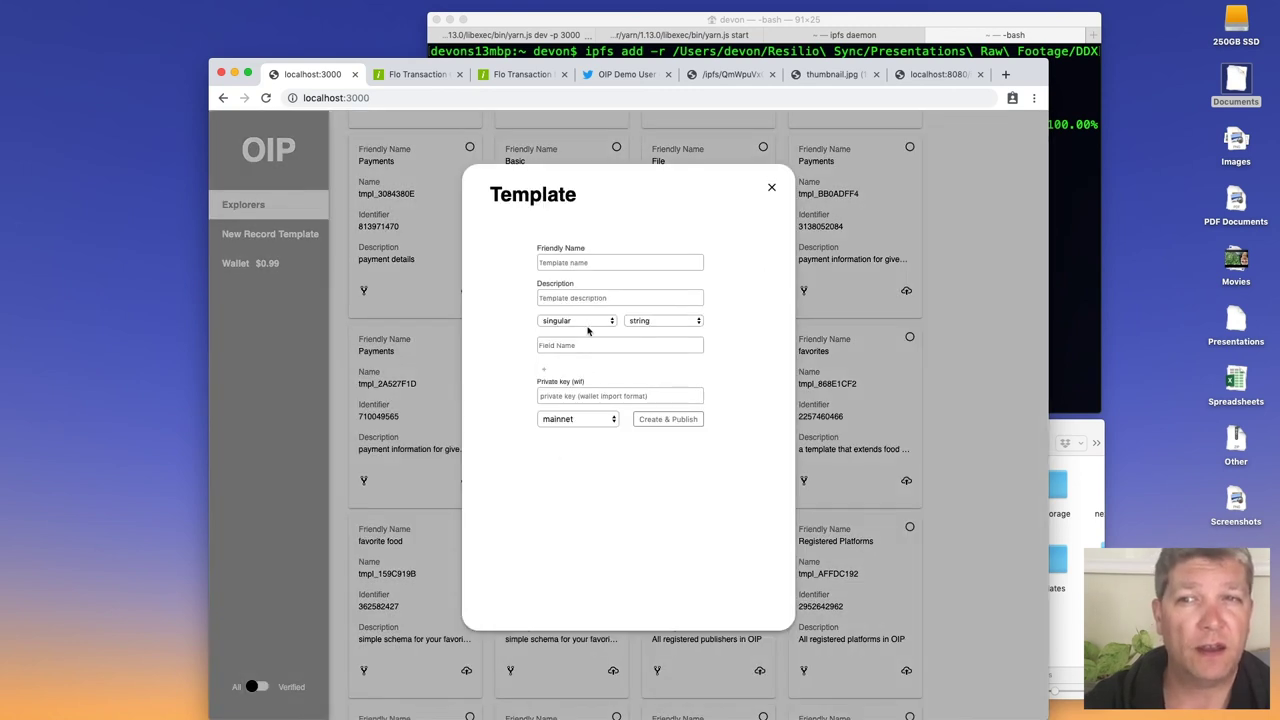
pyautogui.click(771, 188)
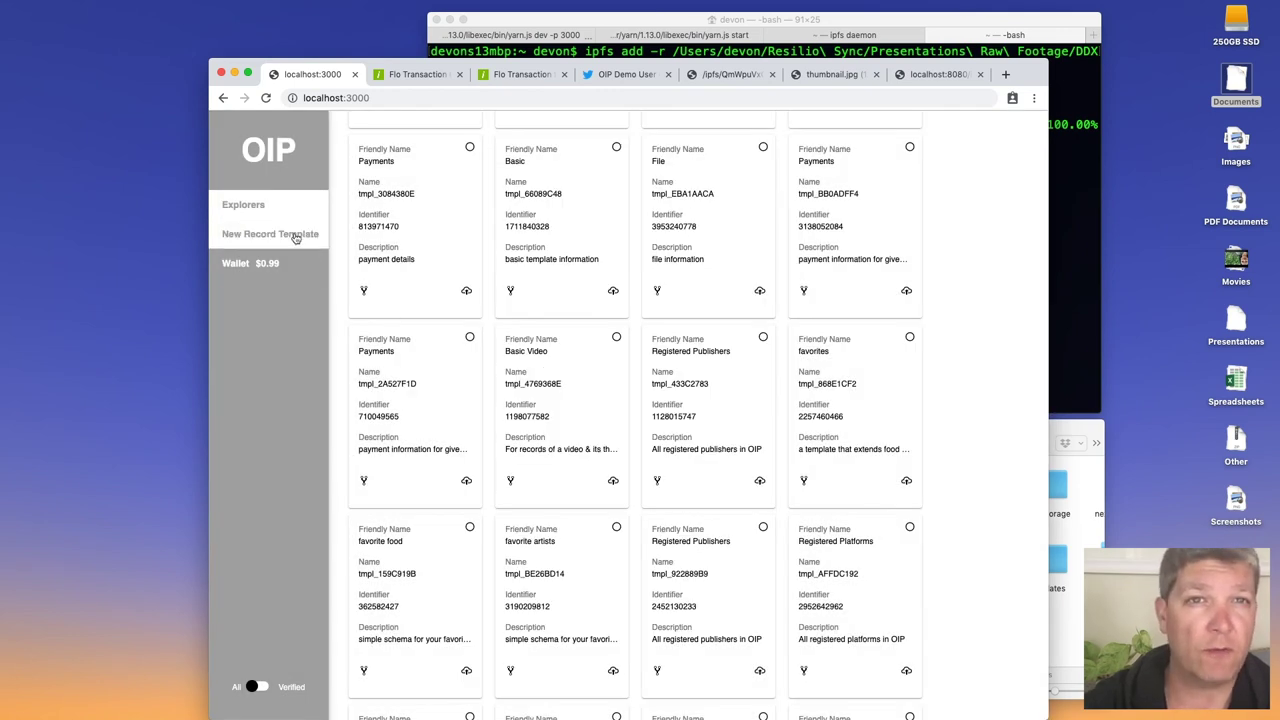
# - Start a new record template whose first field is a singular enum
pyautogui.click(296, 236)
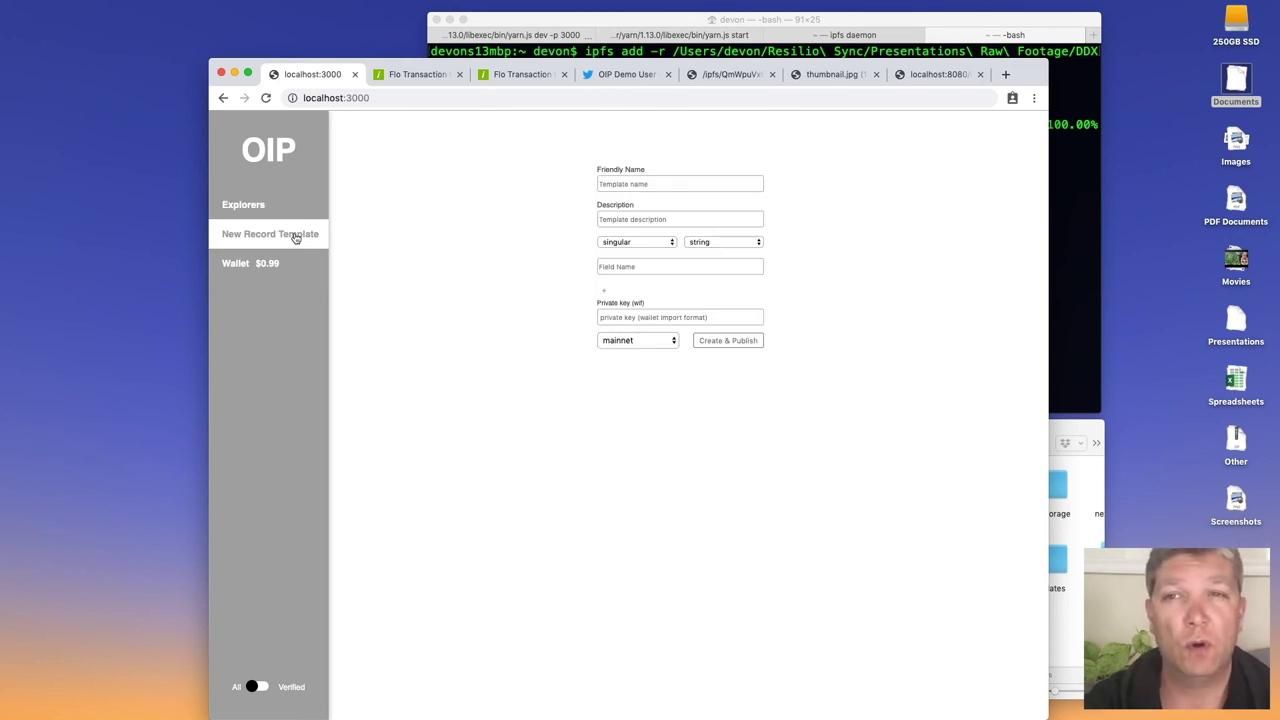
pyautogui.click(663, 185)
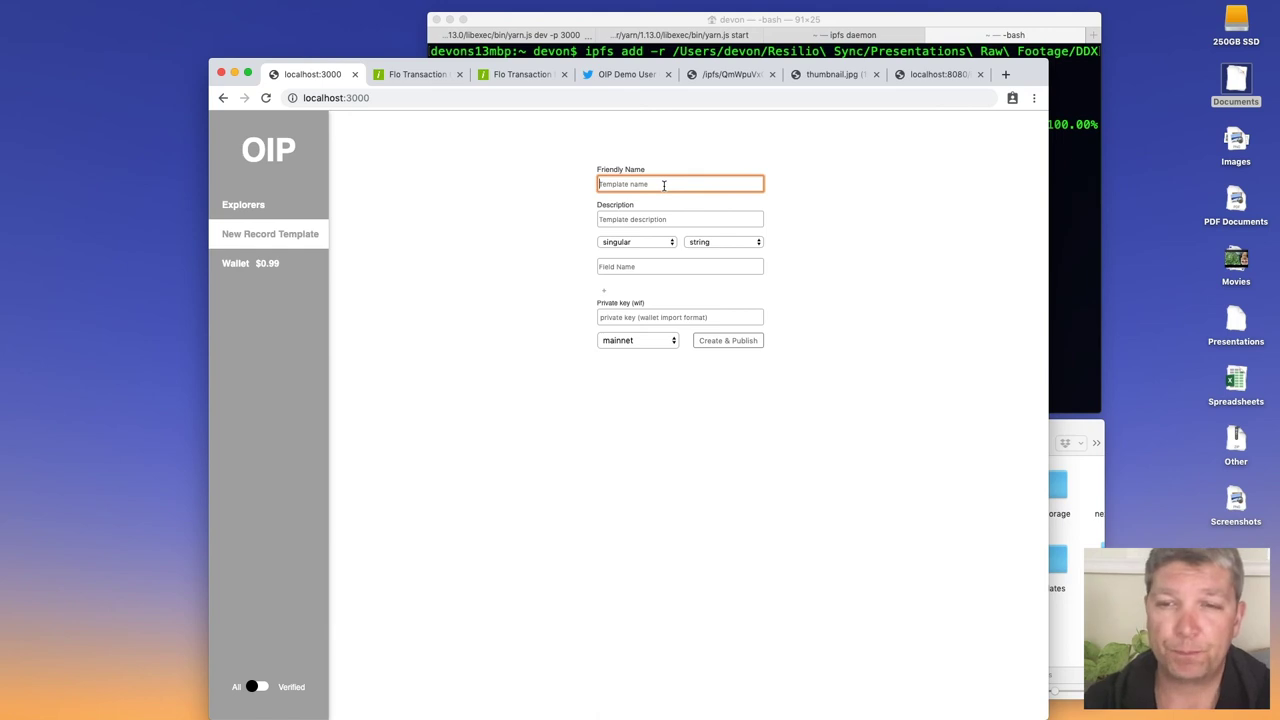
pyautogui.click(660, 218)
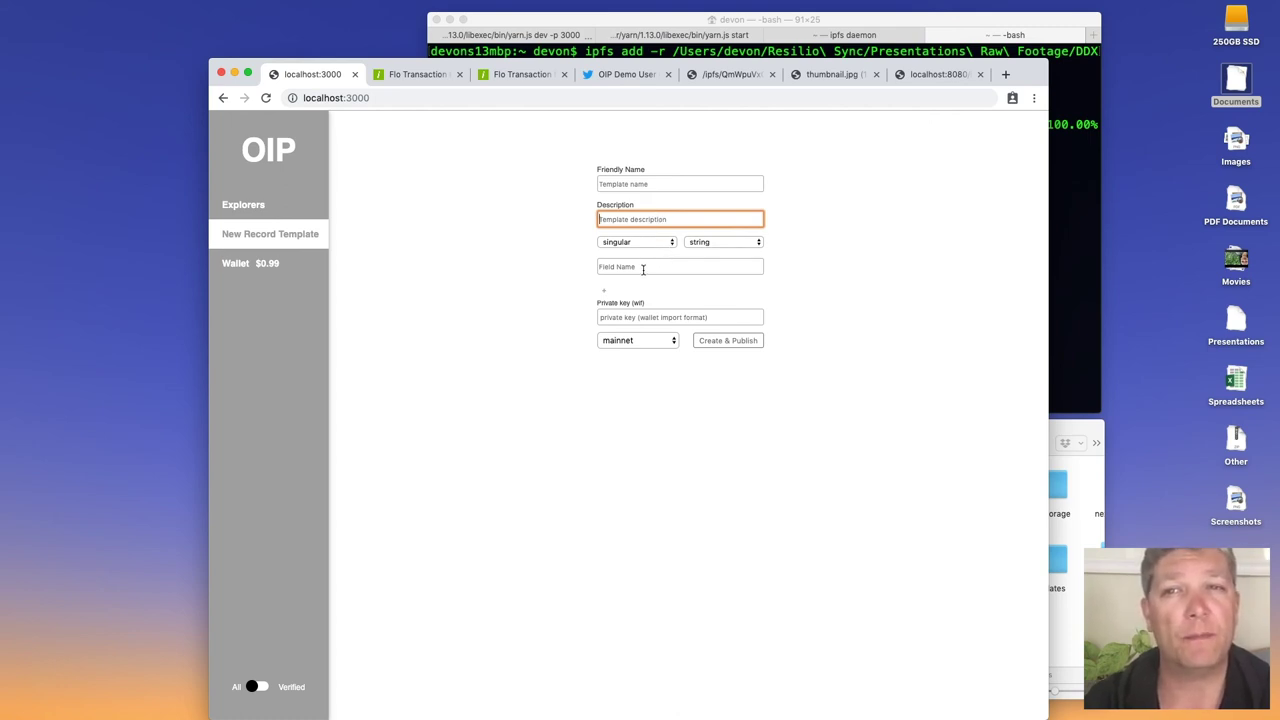
pyautogui.click(643, 267)
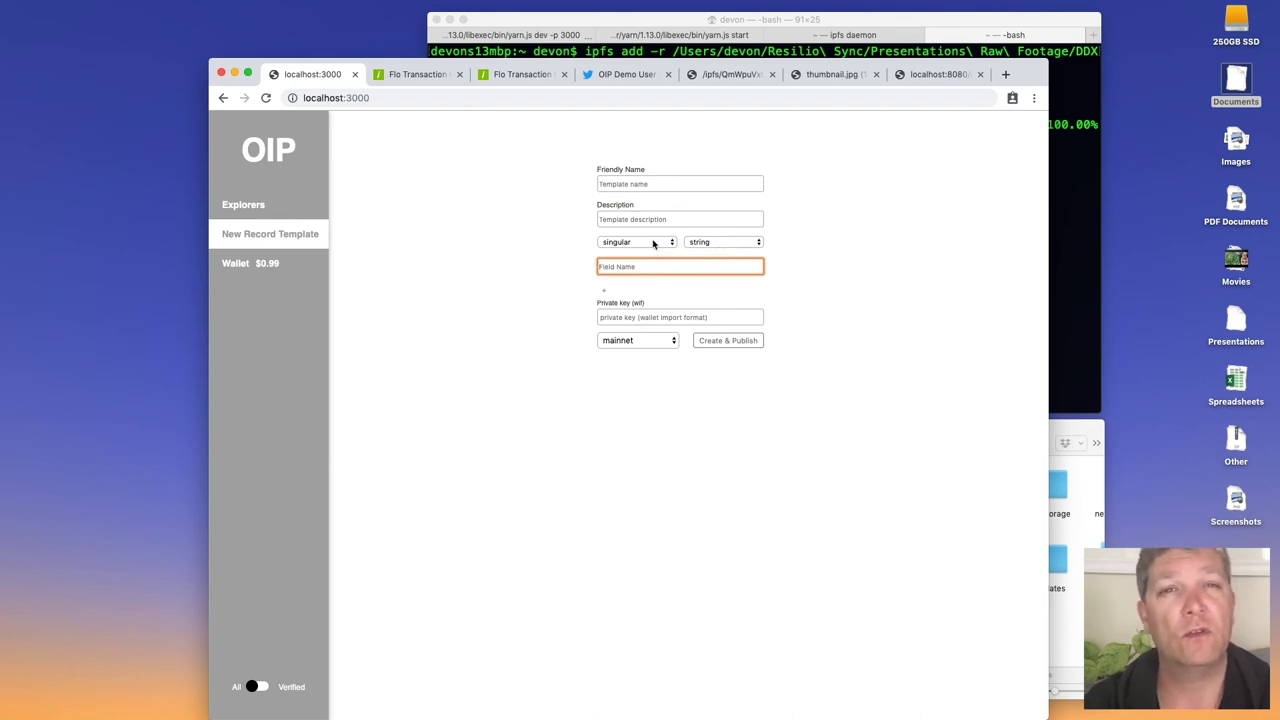
pyautogui.click(653, 243)
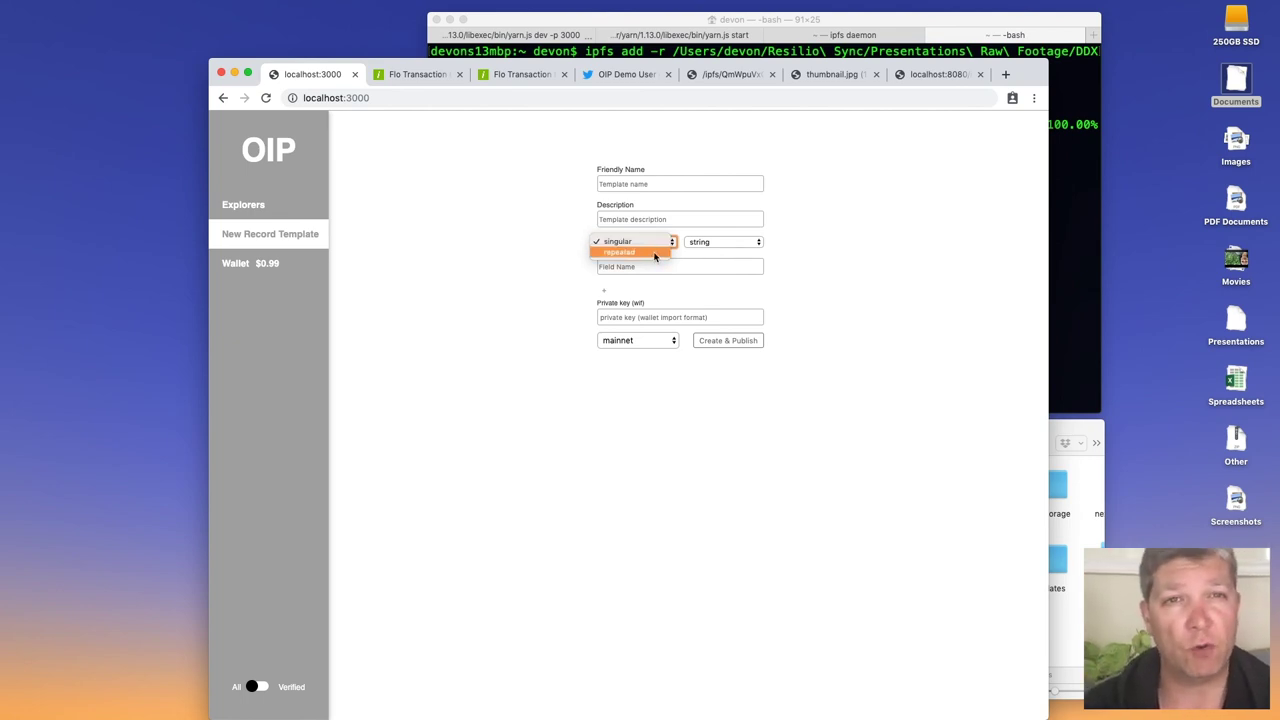
pyautogui.click(710, 255)
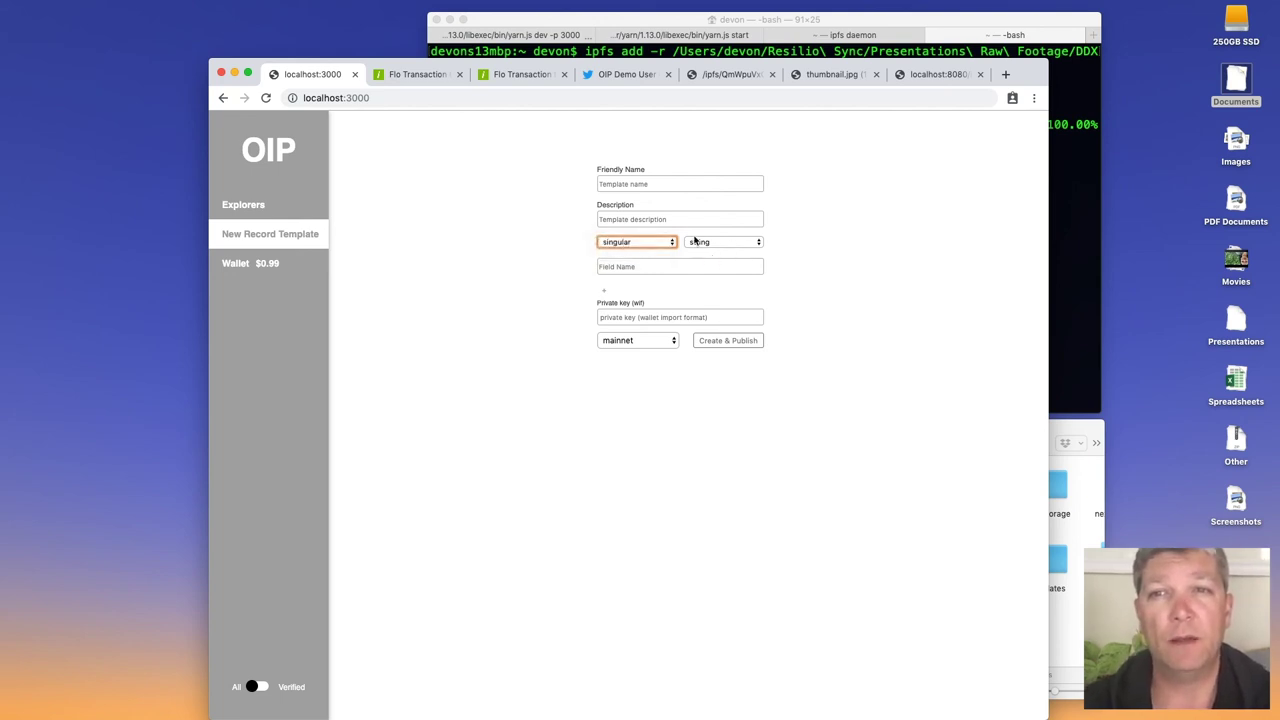
pyautogui.click(710, 243)
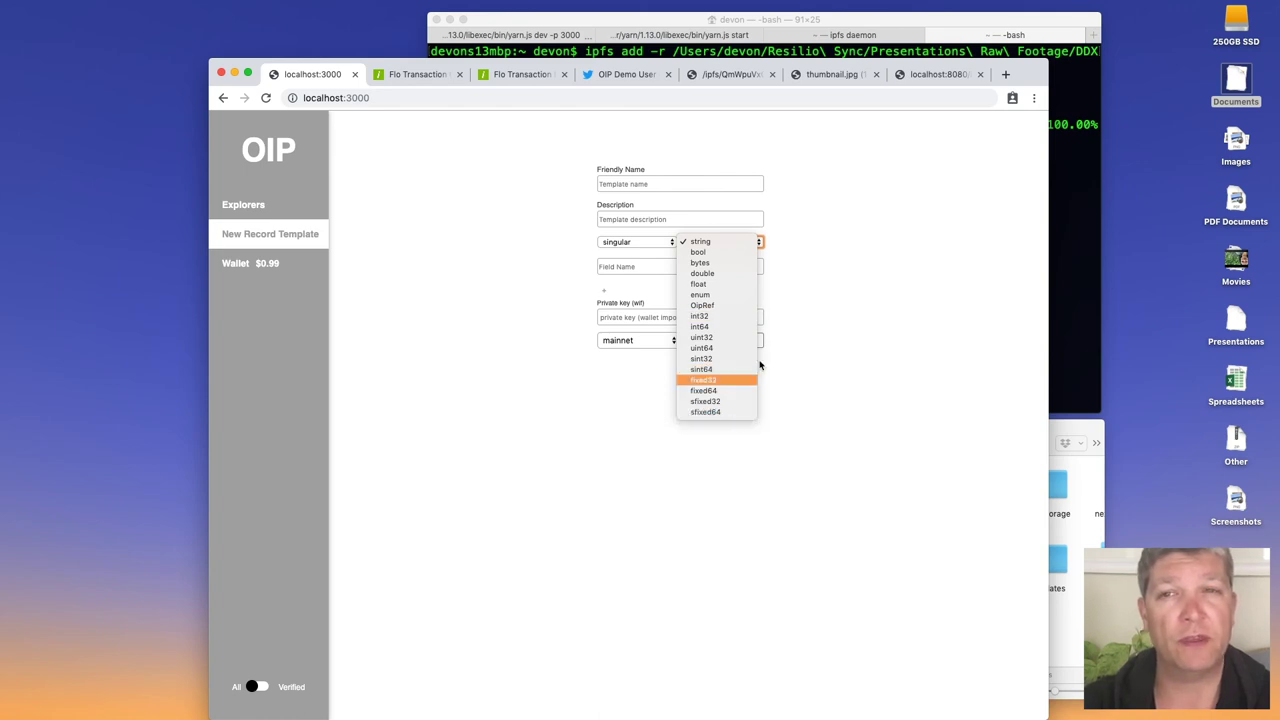
pyautogui.click(731, 294)
# - Enter red, blue and green as the enum's allowed values
pyautogui.click(680, 294)
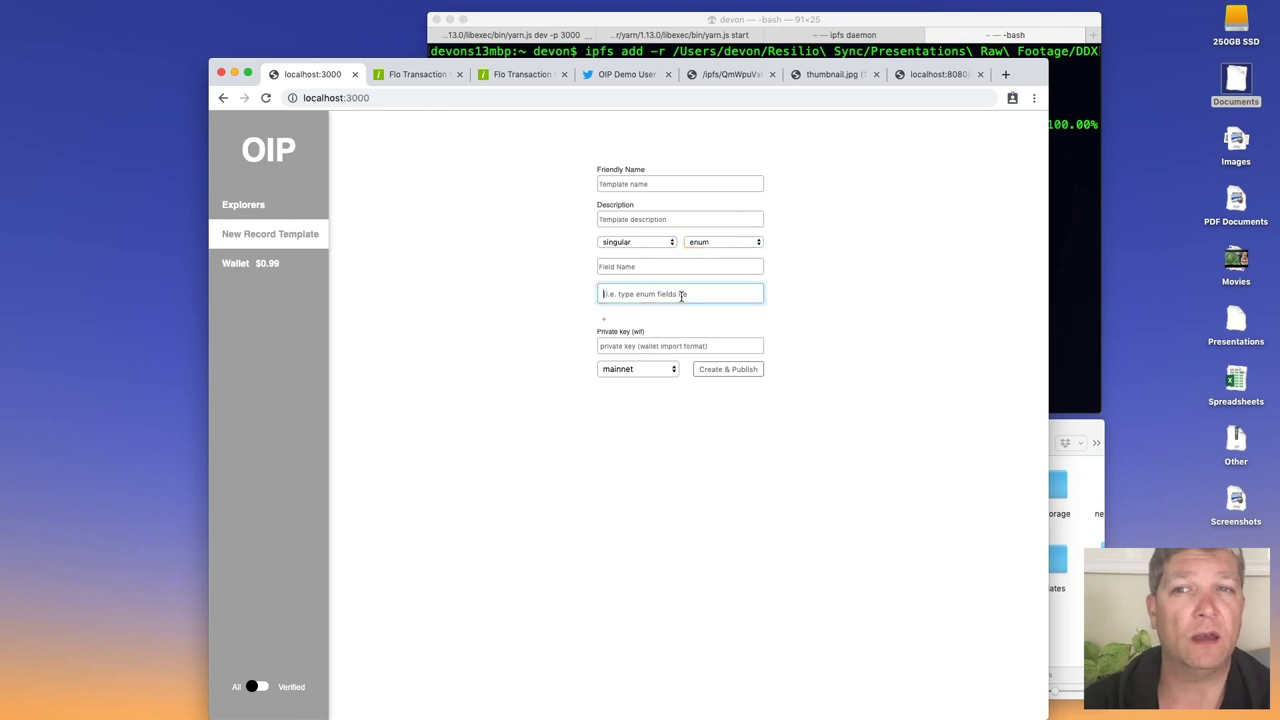
pyautogui.write('red')
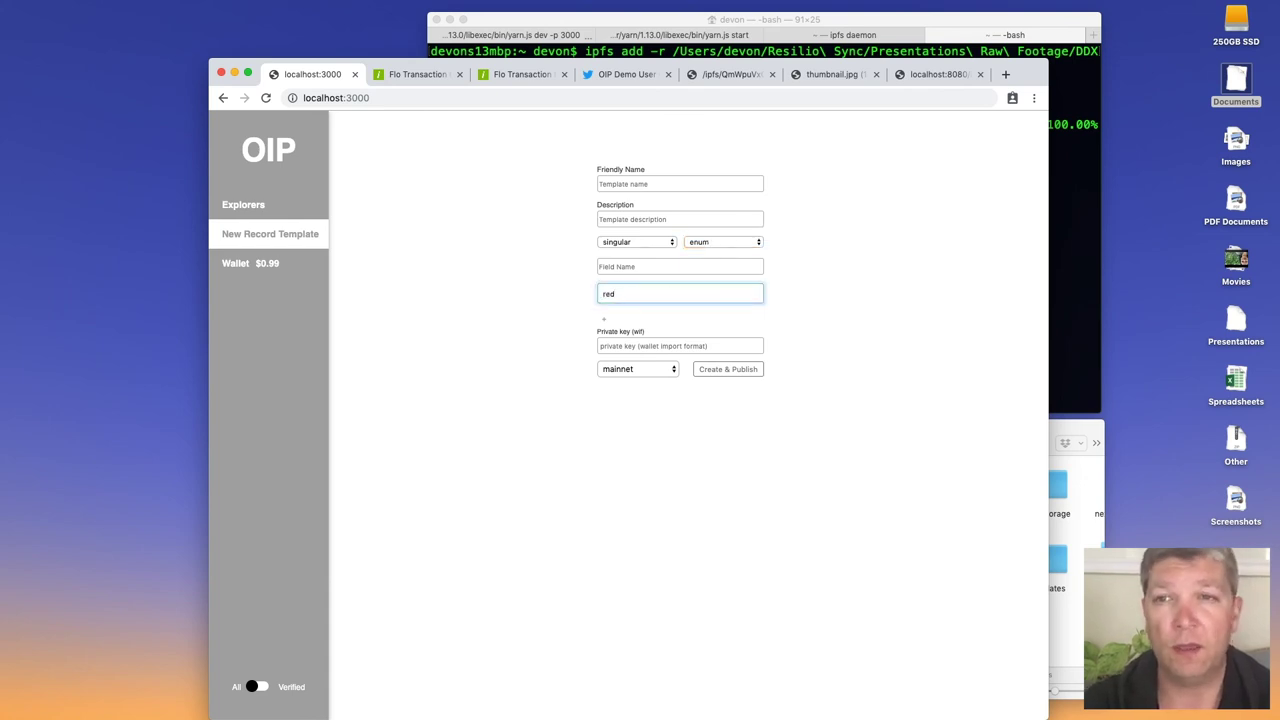
pyautogui.press('Return')
pyautogui.write('blue')
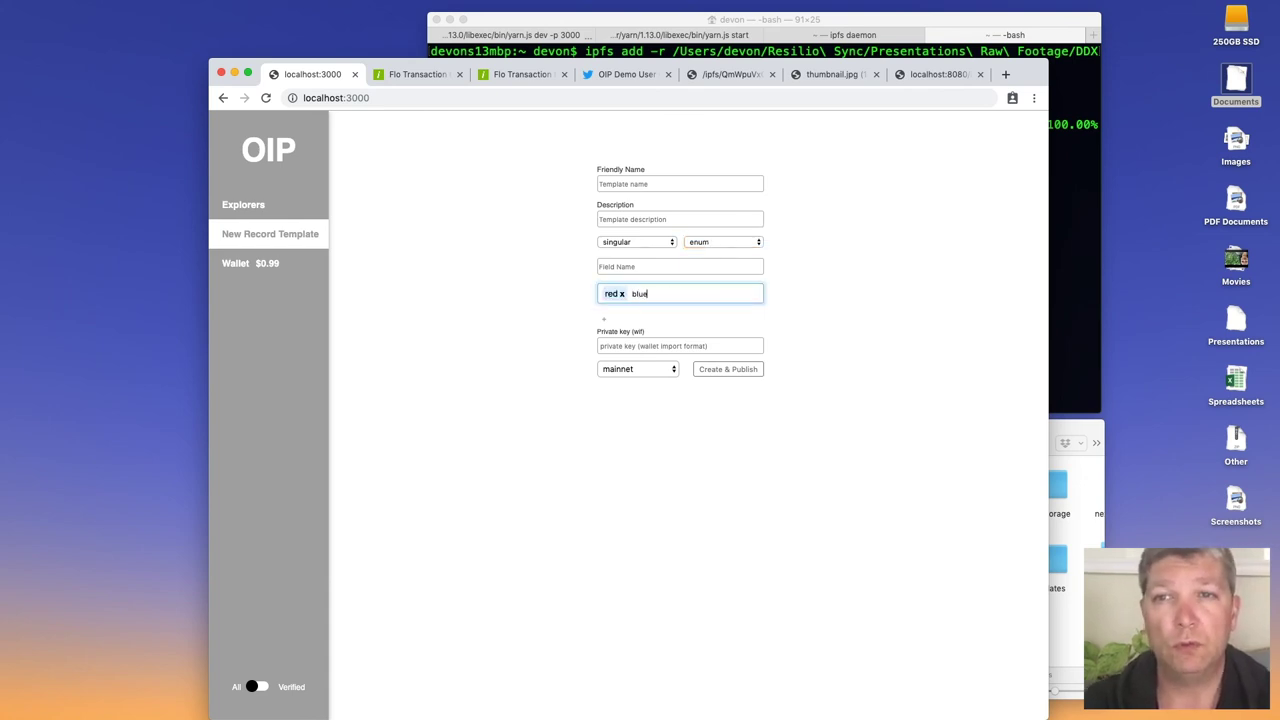
pyautogui.press('Return')
pyautogui.write('green')
pyautogui.press('Tab')
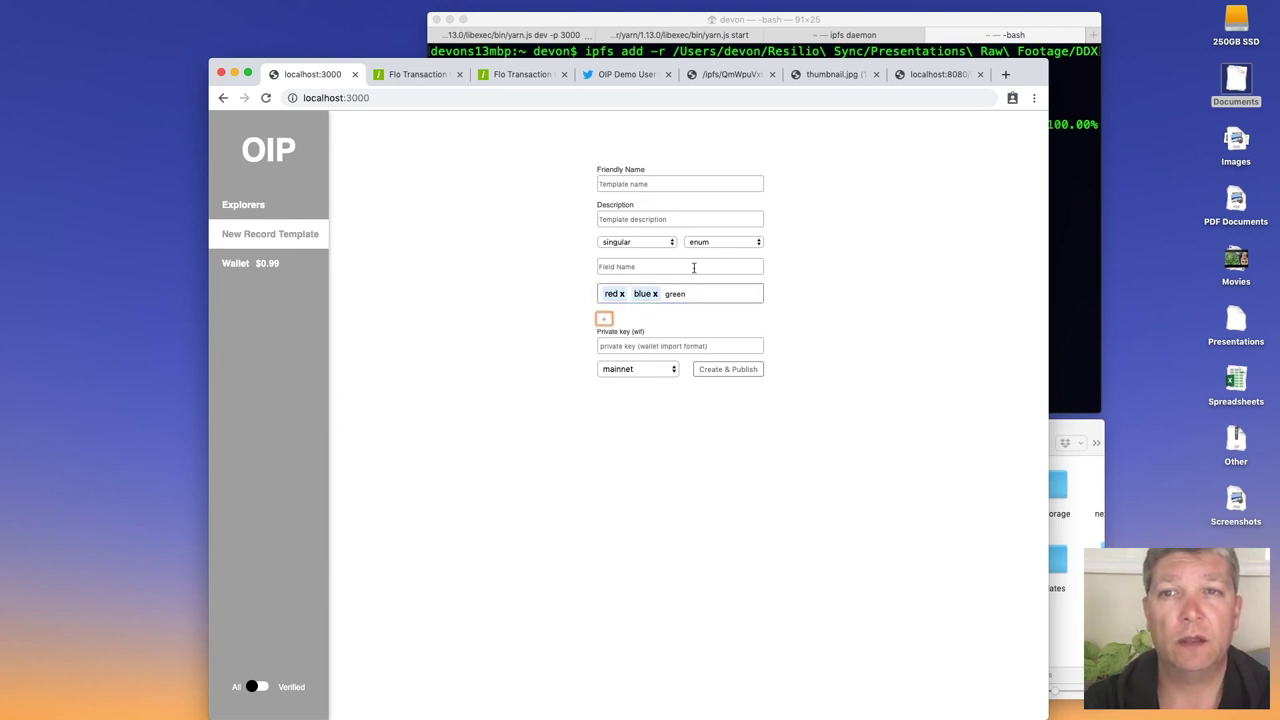
pyautogui.click(697, 291)
pyautogui.press('Return')
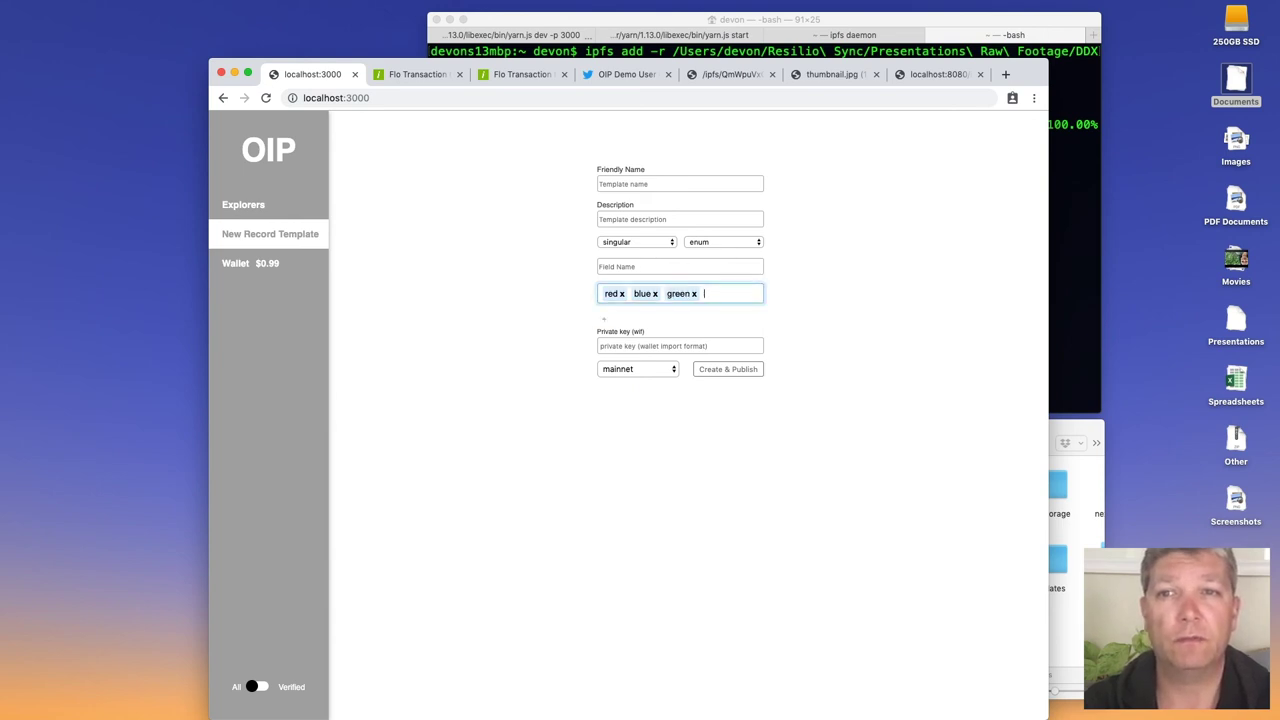
# - Name the first field favoritecolors and add a second field row
pyautogui.click(679, 267)
pyautogui.write('favoritecolors')
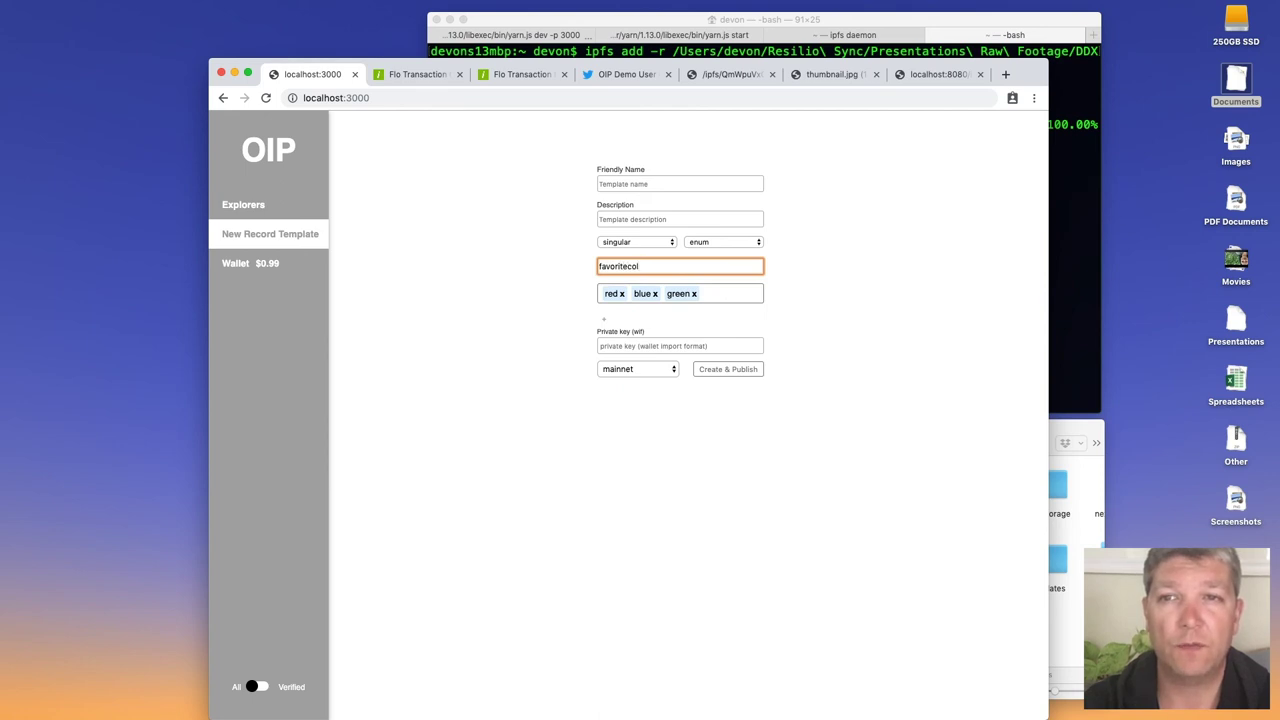
pyautogui.click(604, 320)
pyautogui.click(735, 318)
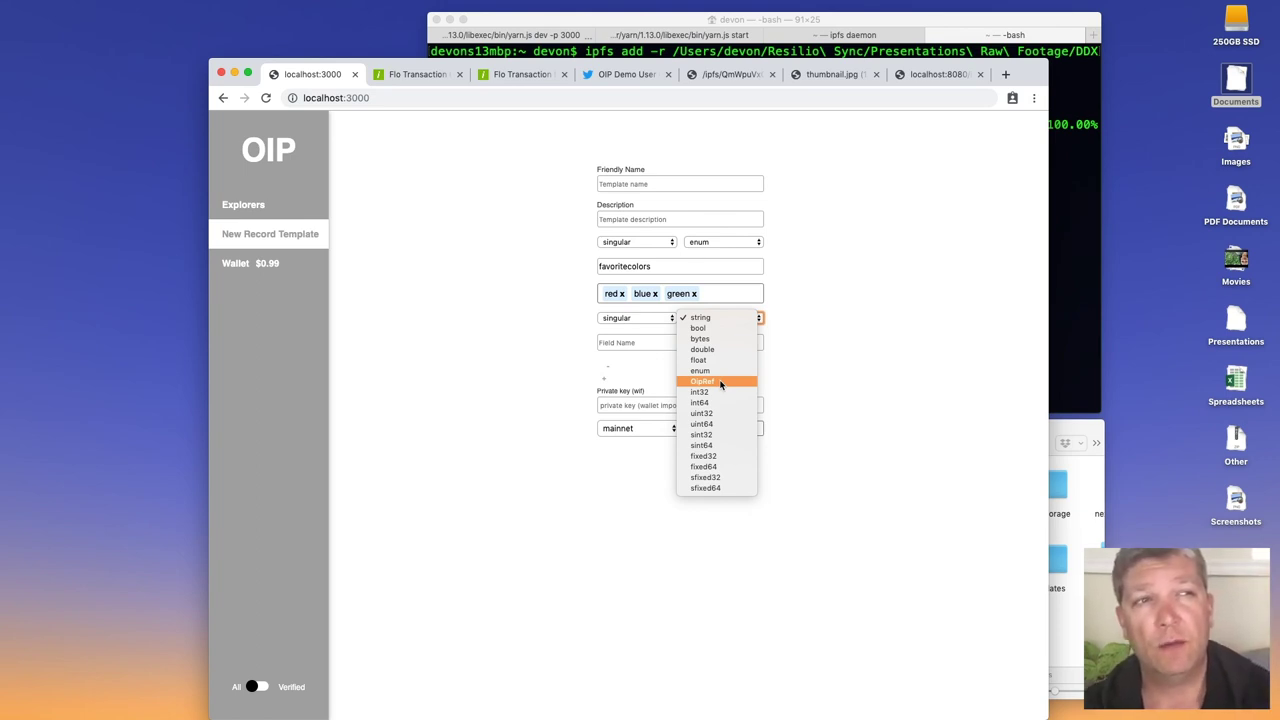
# - Make the second template field an OipRef, then go back to the records explorer
pyautogui.click(720, 384)
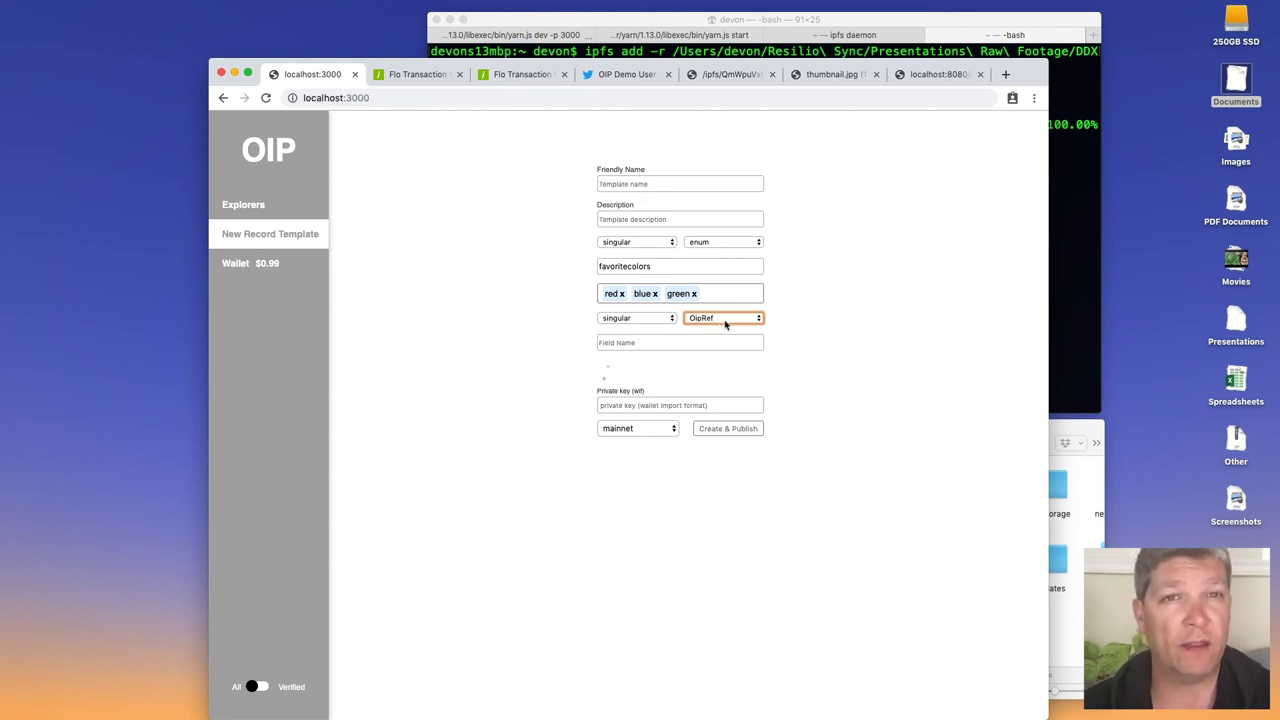
pyautogui.click(699, 343)
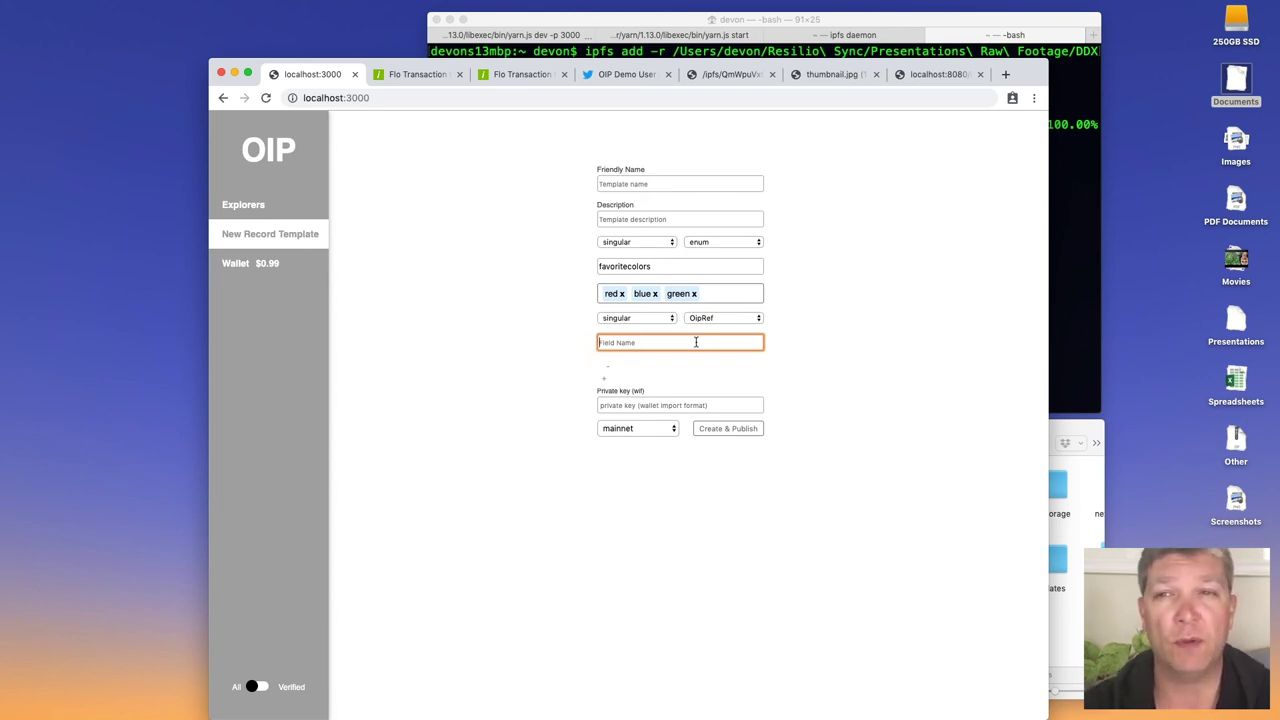
pyautogui.click(707, 318)
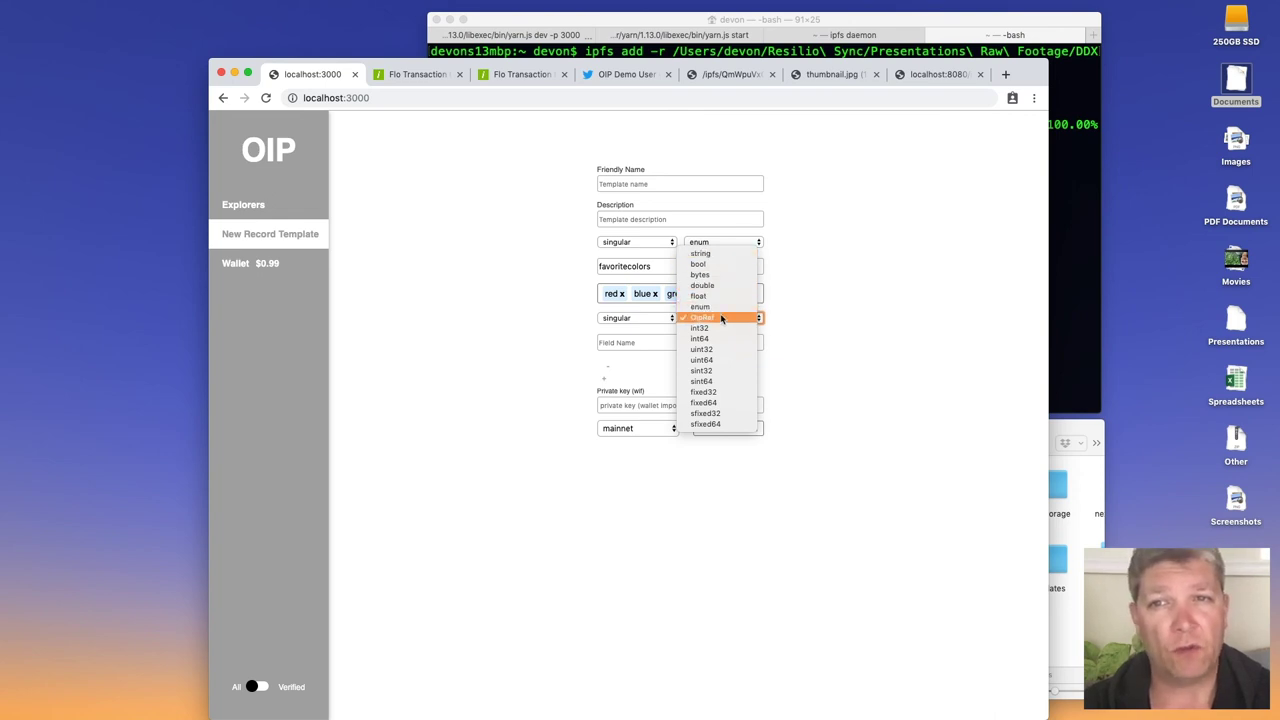
pyautogui.click(812, 362)
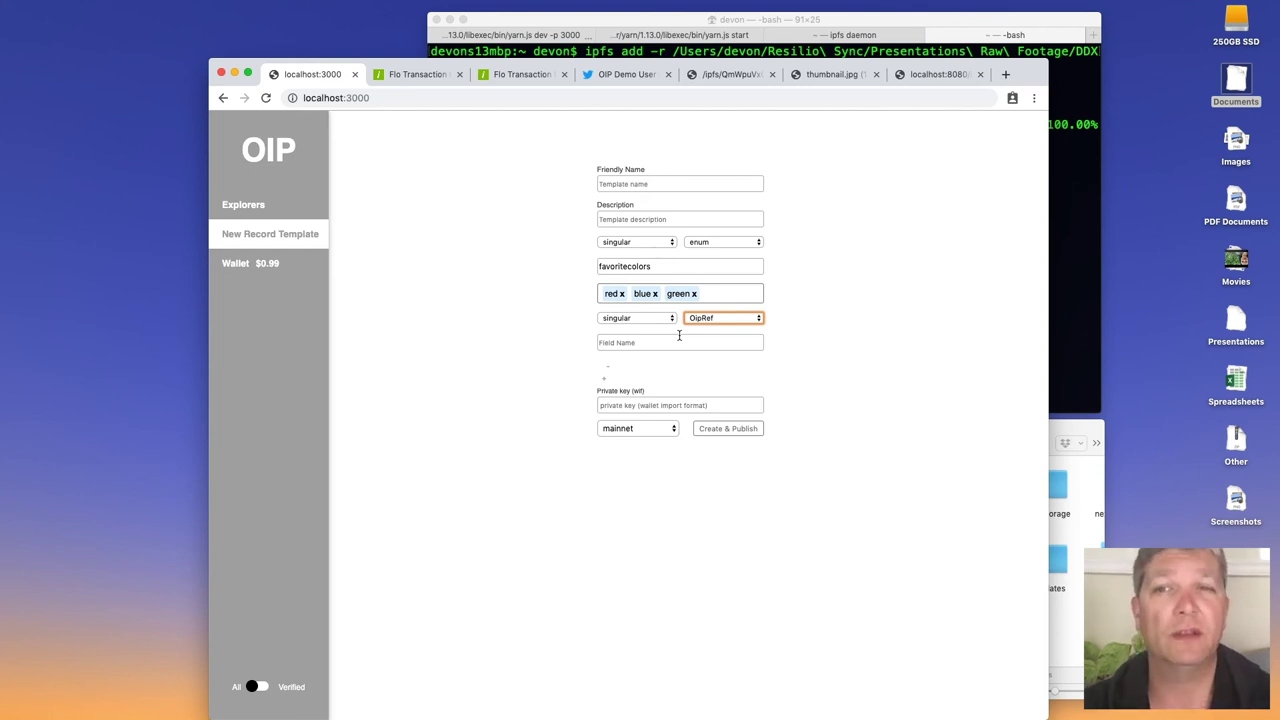
pyautogui.click(249, 212)
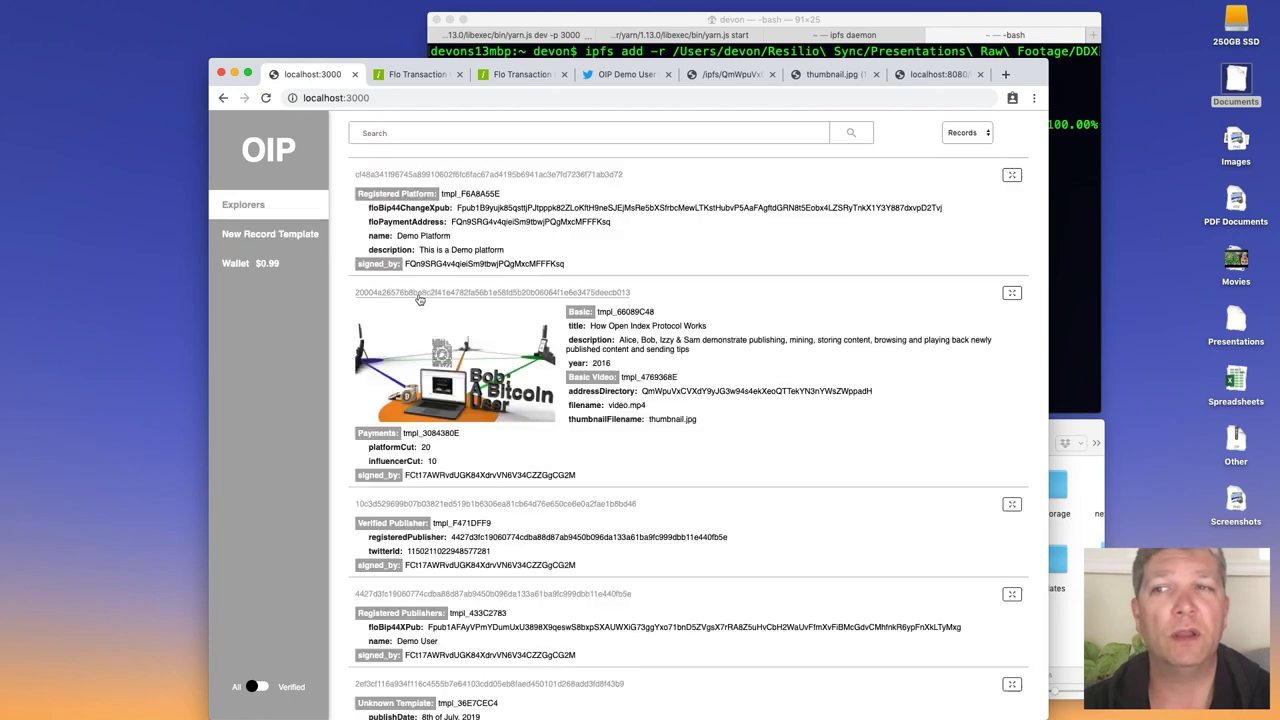
# - Switch the explorer to Templates and open a new record form from Archived Tweets
pyautogui.click(975, 133)
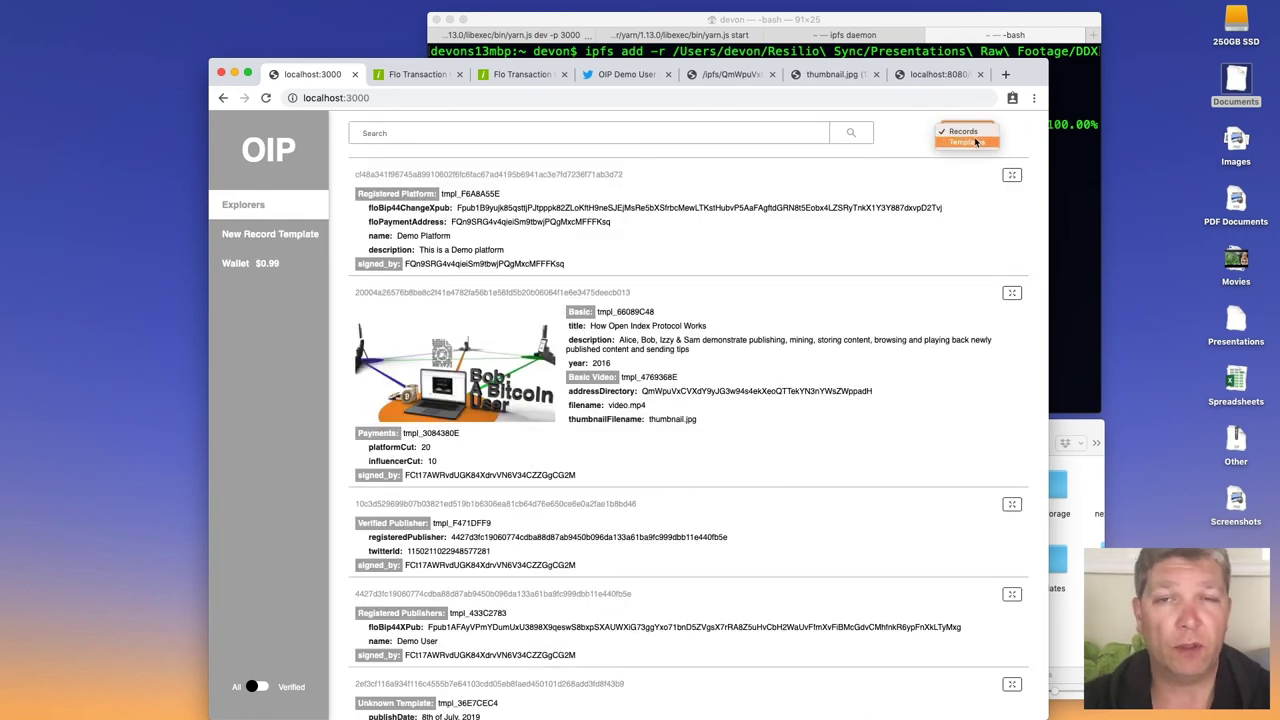
pyautogui.click(978, 143)
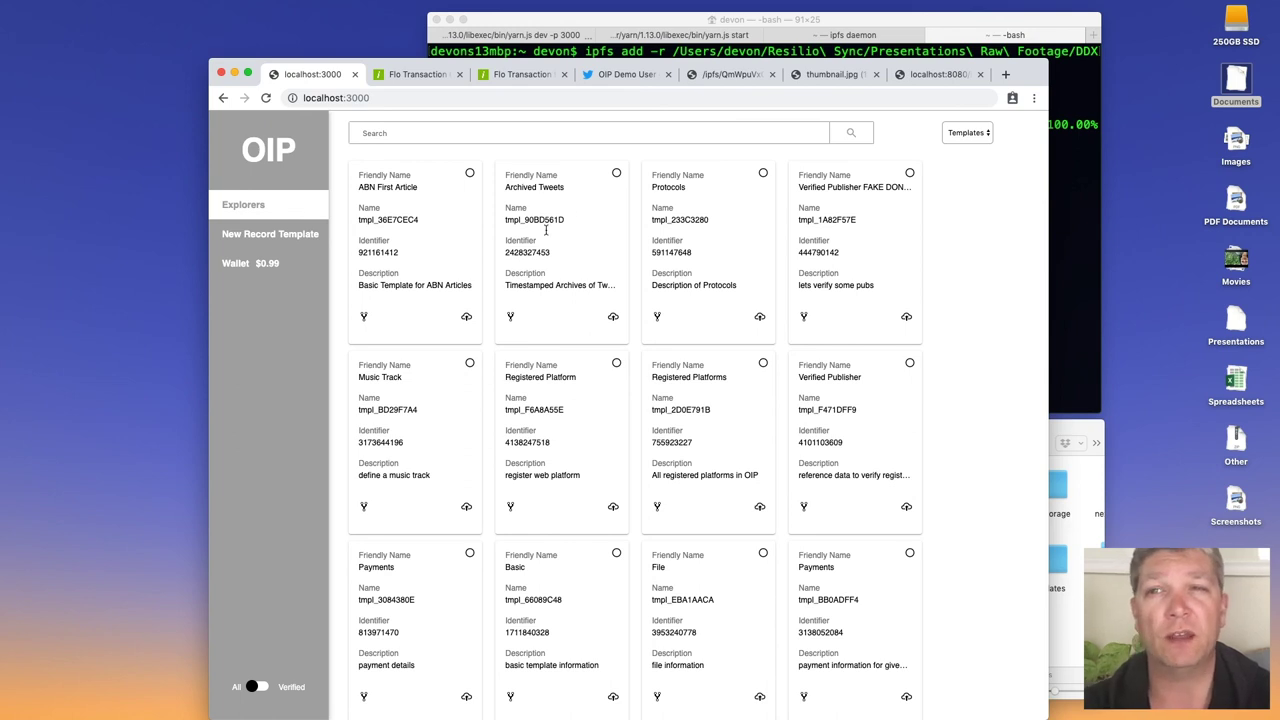
pyautogui.click(613, 318)
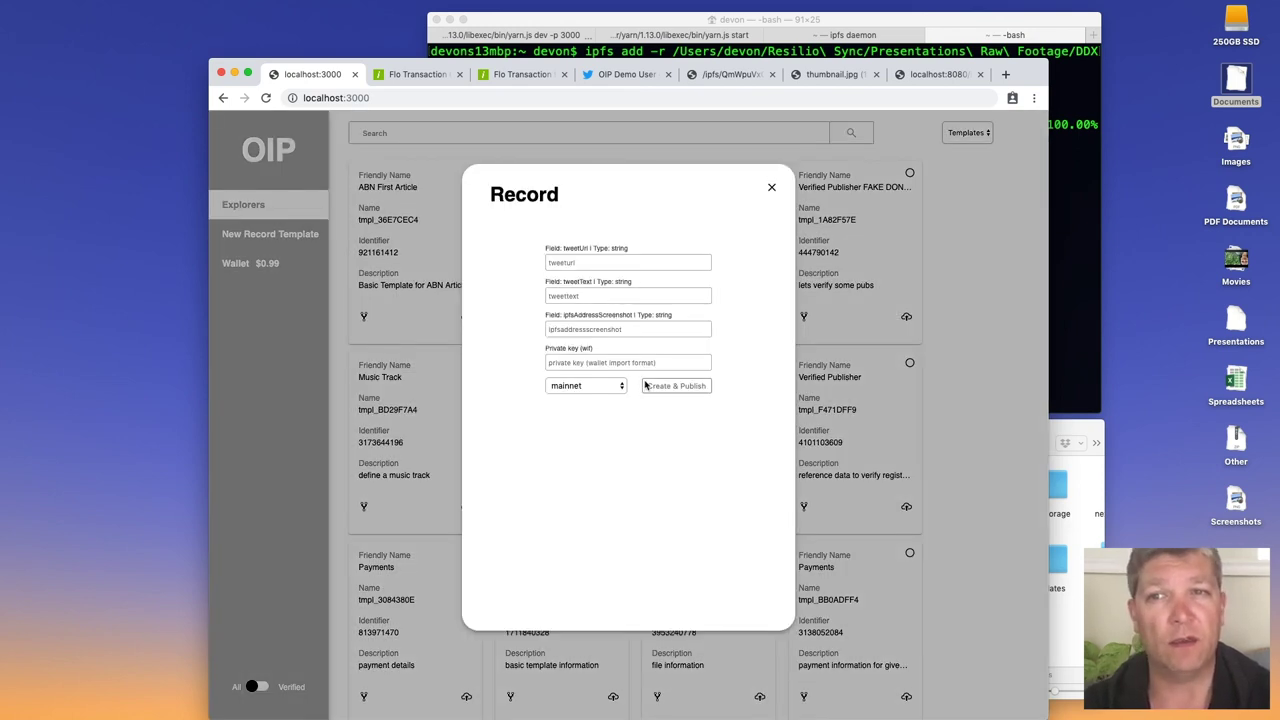